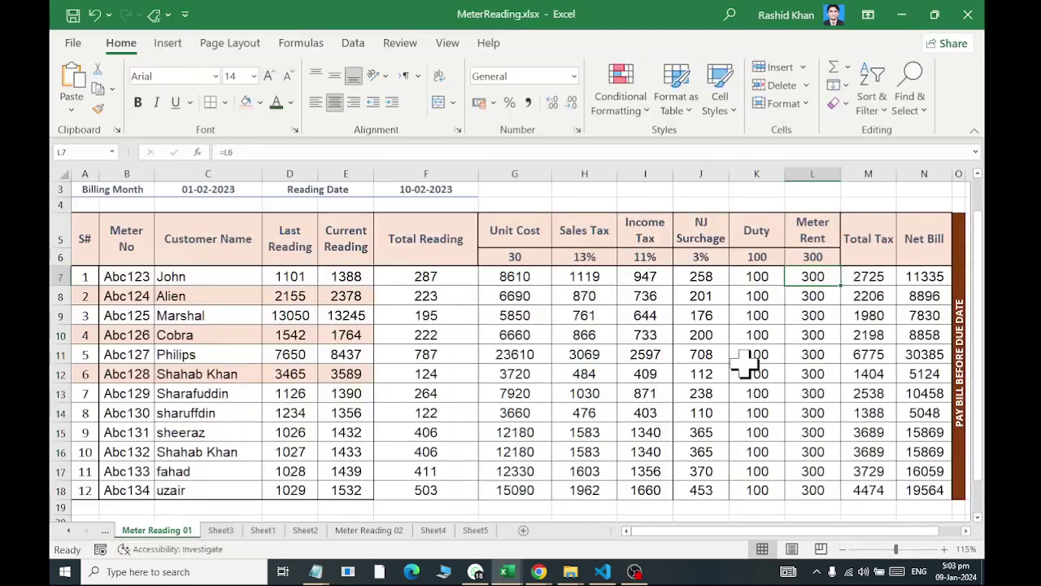
Clear all formatting from A1:O18 so the dates show as plain serial numbers
scroll(374, 232, up, 1)
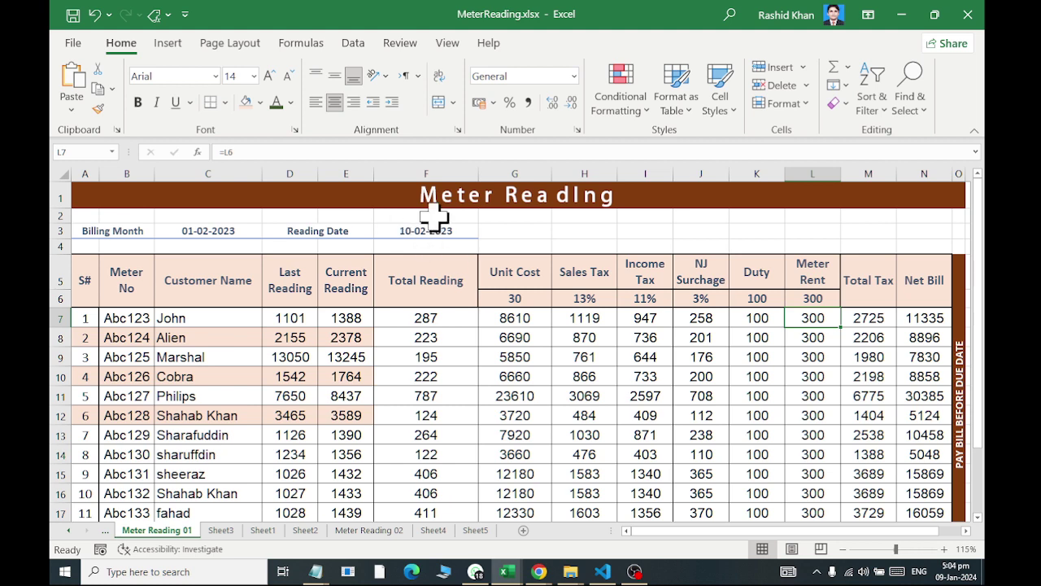
drag(432, 199, 556, 469)
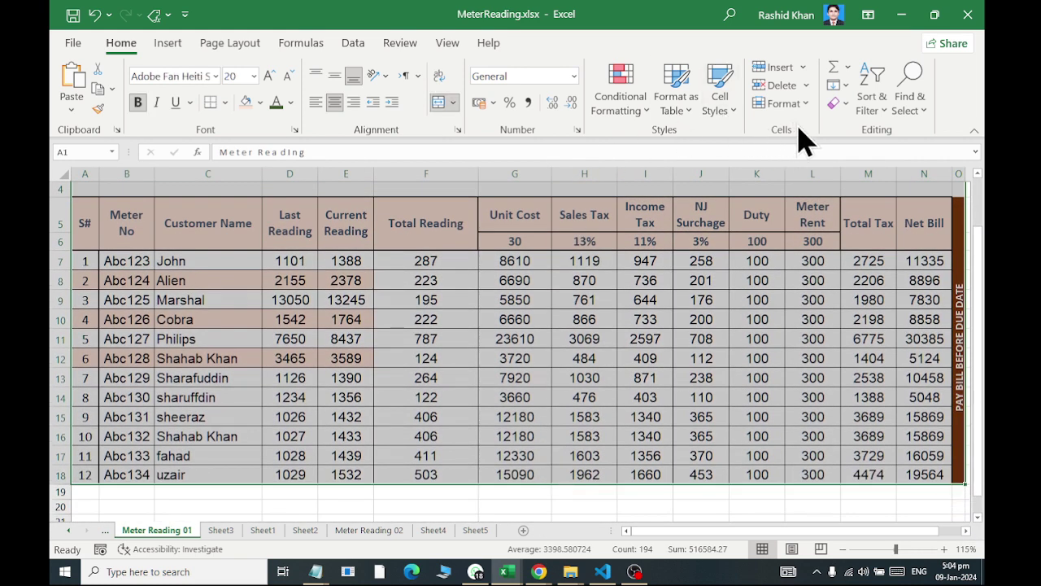
click(838, 104)
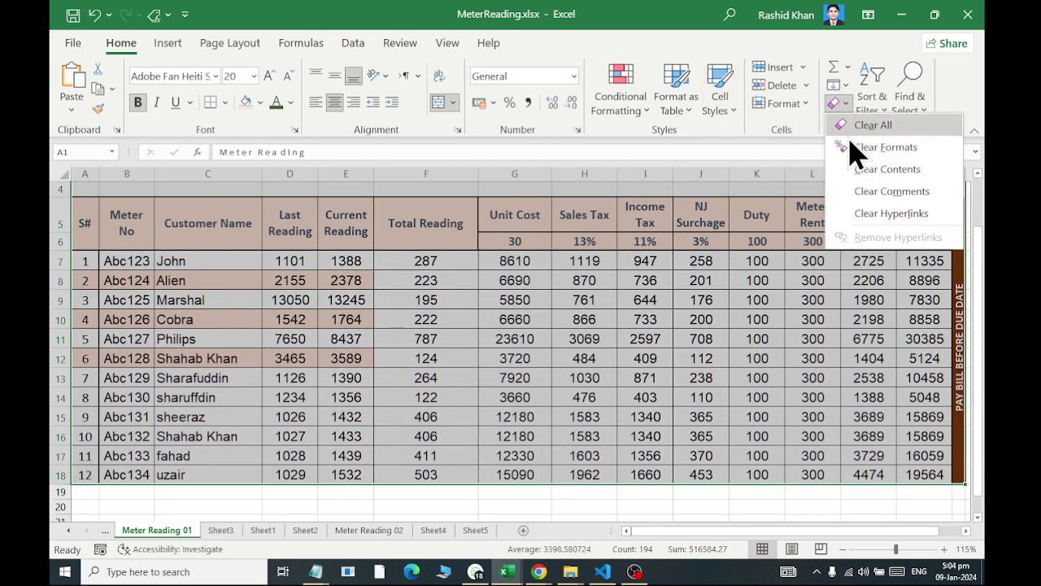
click(862, 146)
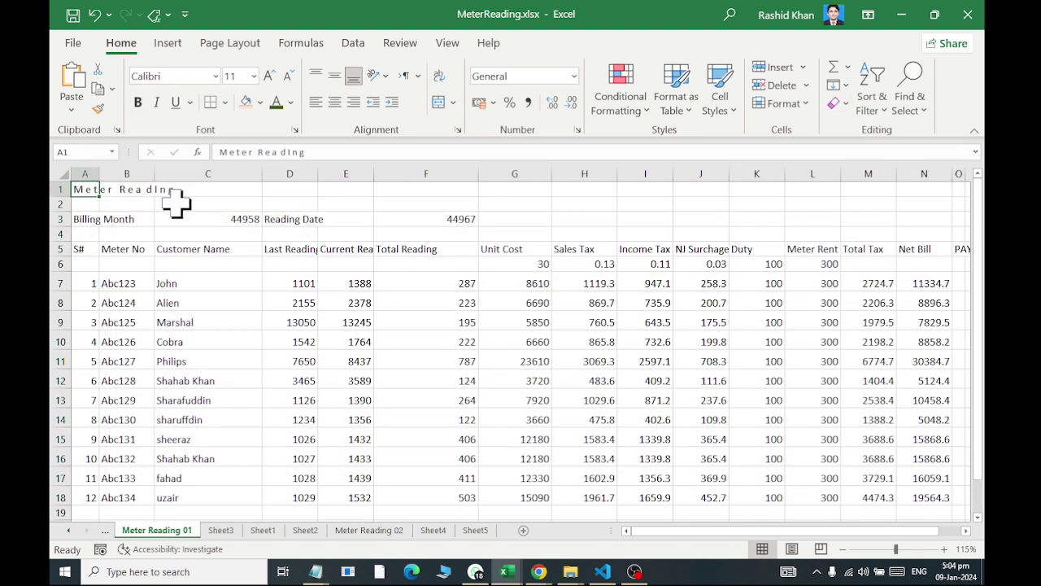
scroll(91, 191, up, 1)
scroll(93, 192, up, 1)
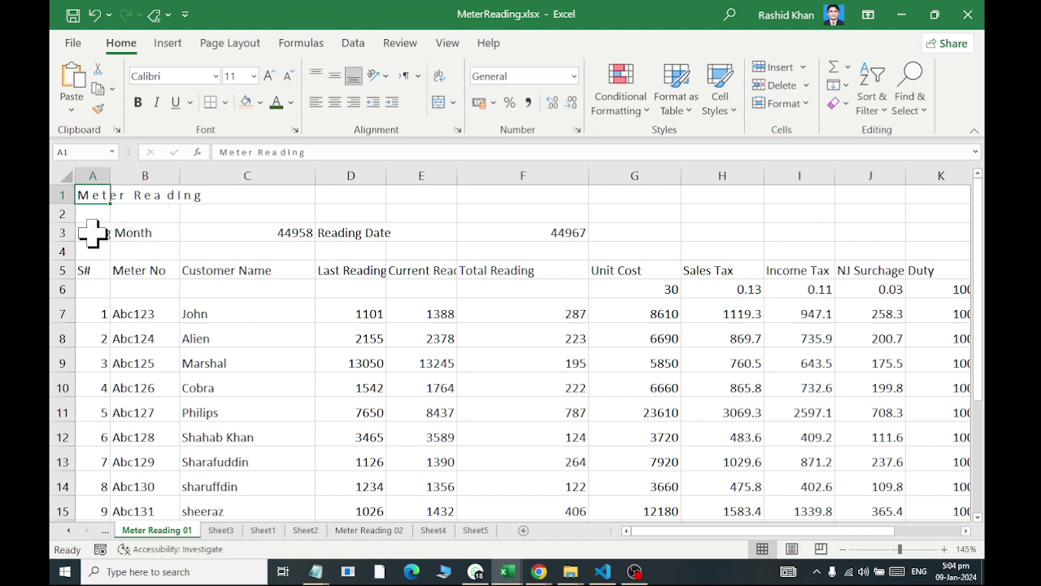
drag(83, 233, 119, 234)
Apply the 14-Mar-2012 date format to the Billing Month cell C3
click(235, 240)
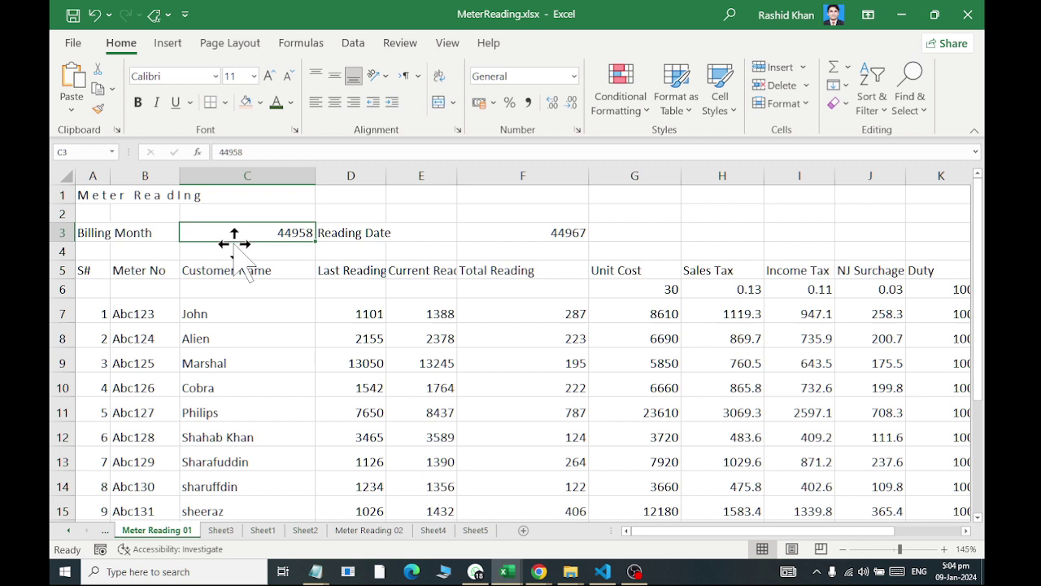
click(577, 129)
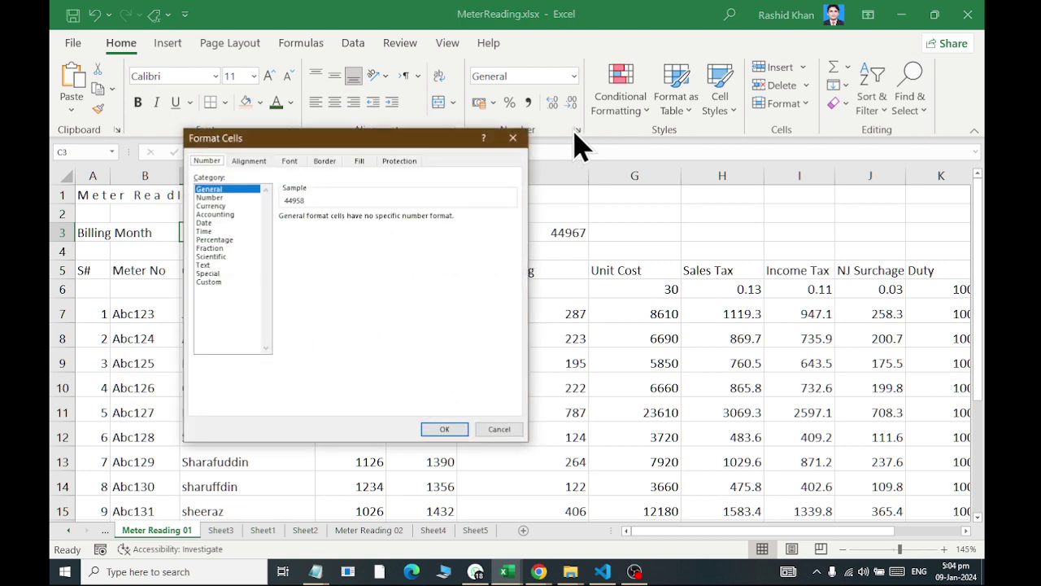
click(241, 215)
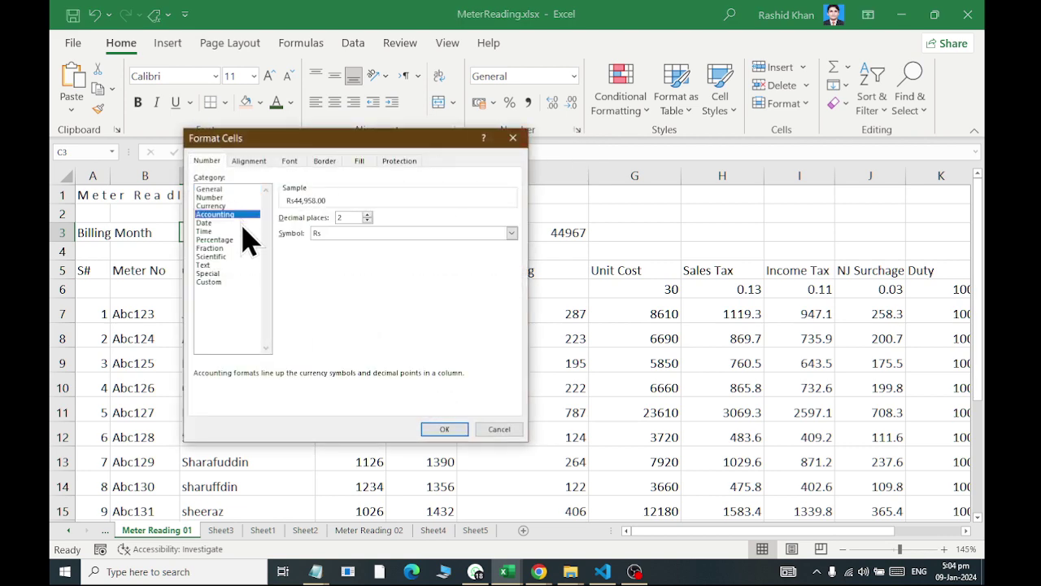
click(243, 222)
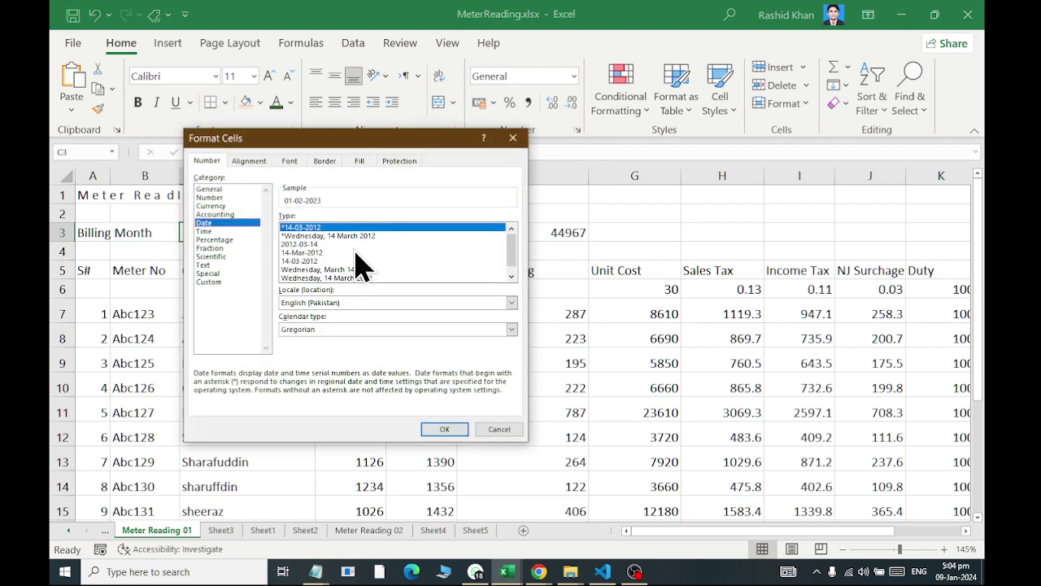
key(Down)
key(Down)
key(Down)
click(443, 431)
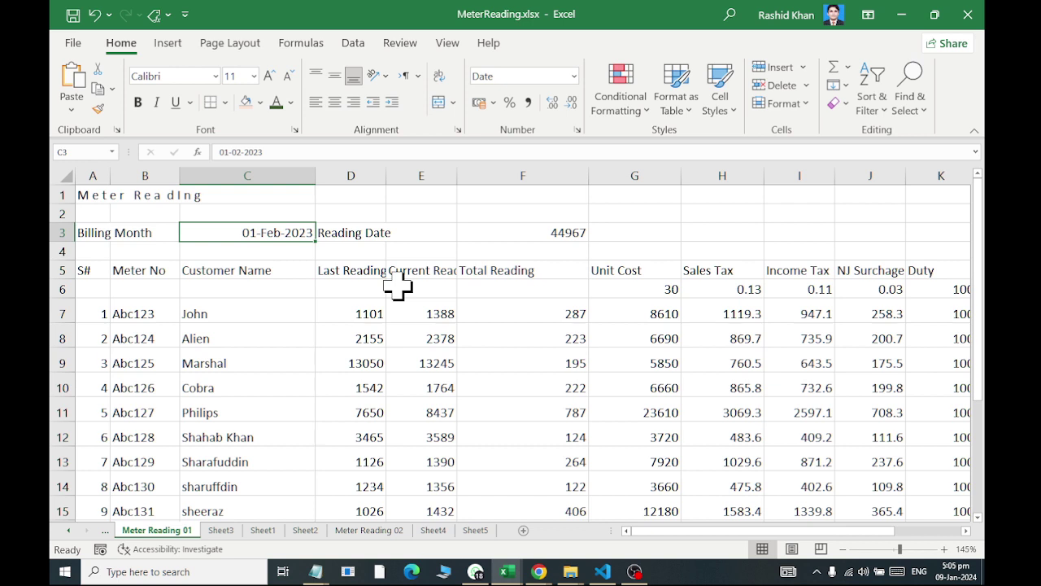
Enter 31/12/2024 as the billing date in C3
text(1/1)
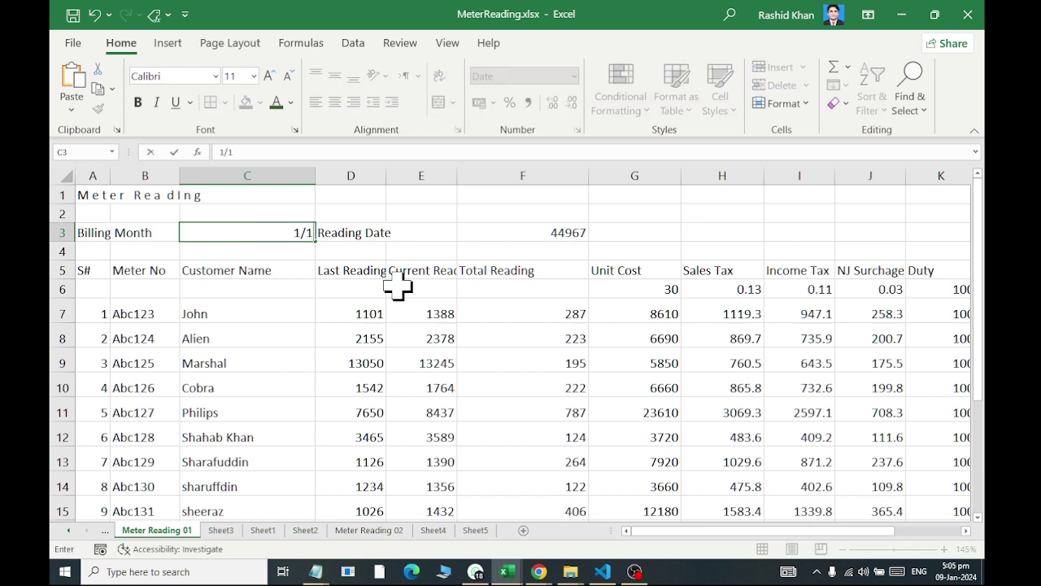
text(/2024)
key(Return)
key(Up)
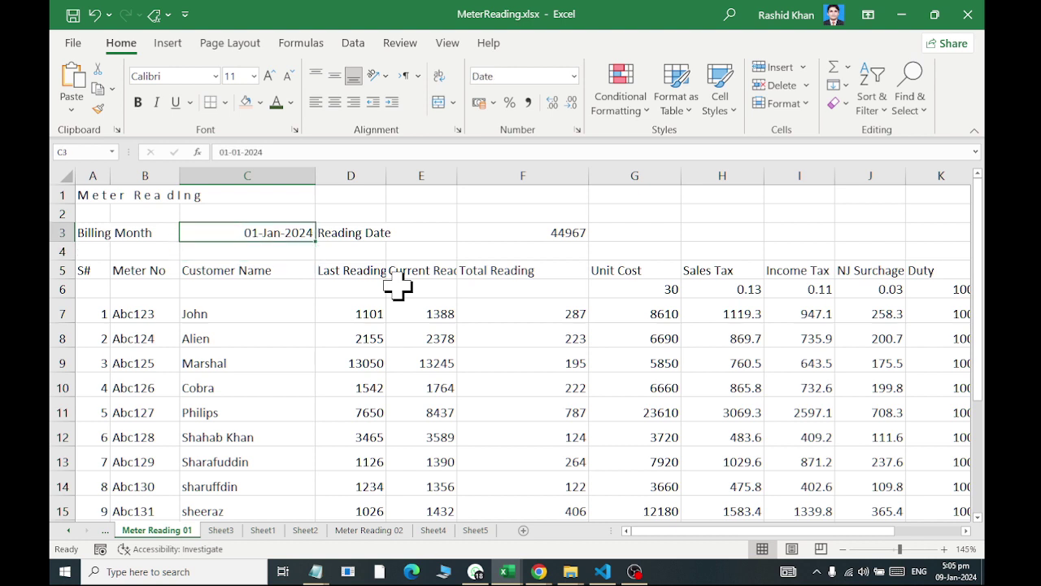
text(1/1/20)
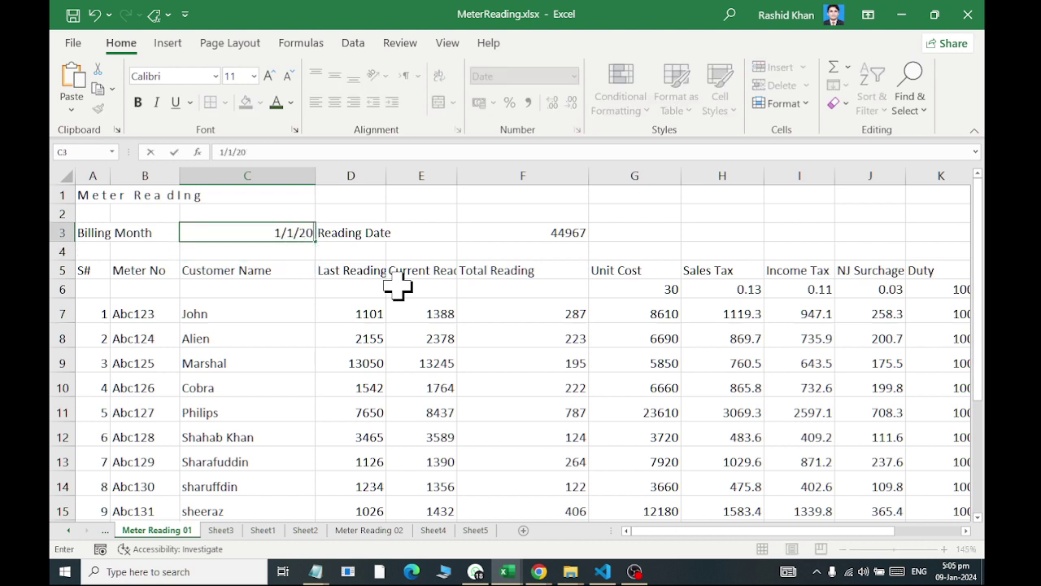
key(BackSpace)
key(BackSpace)
key(BackSpace)
text(3)
text(1/12/2024)
key(Return)
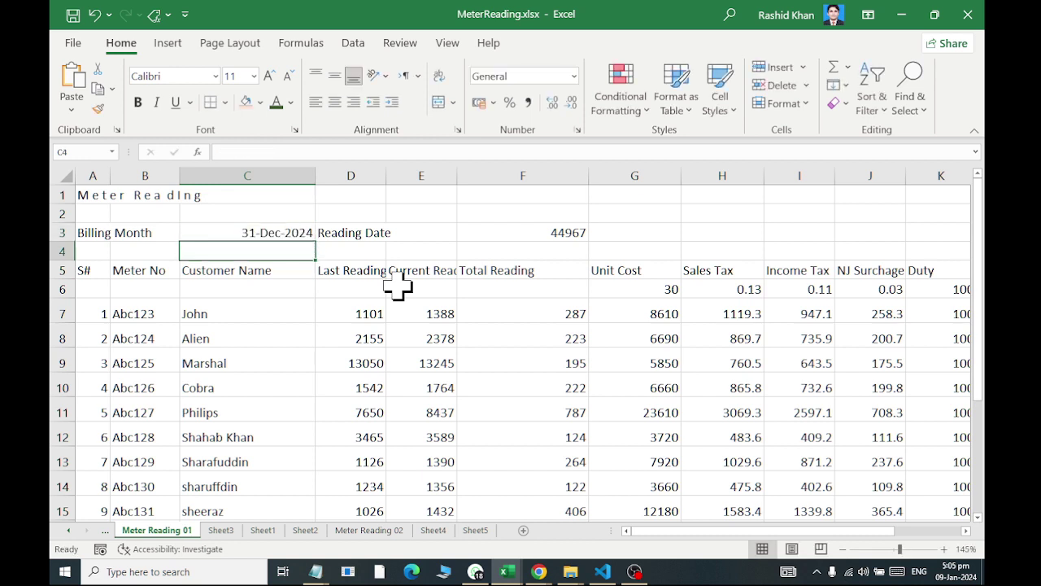
key(Up)
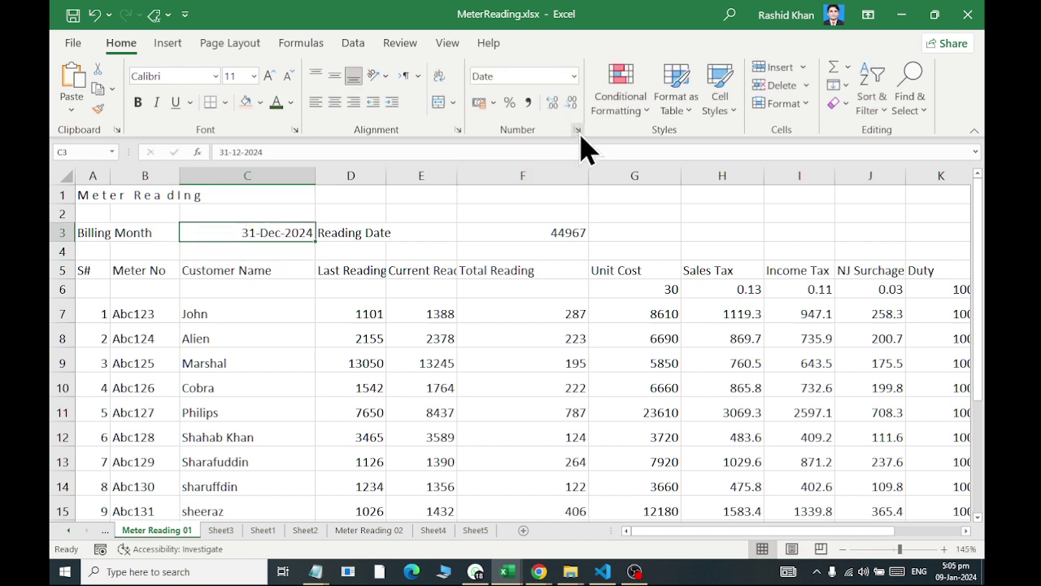
Switch C3 to the long '14 March 2012' date style
click(577, 131)
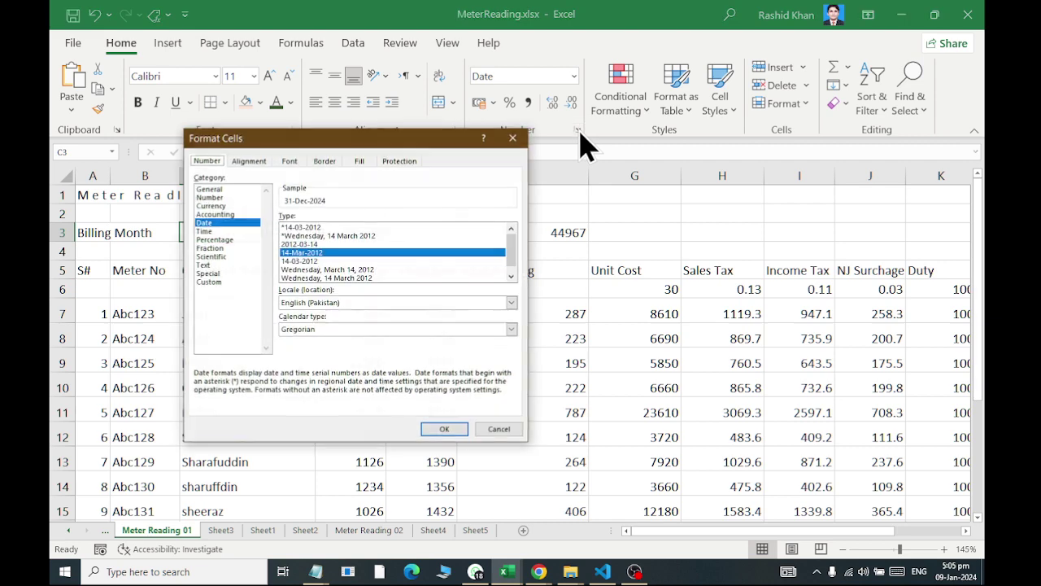
click(510, 278)
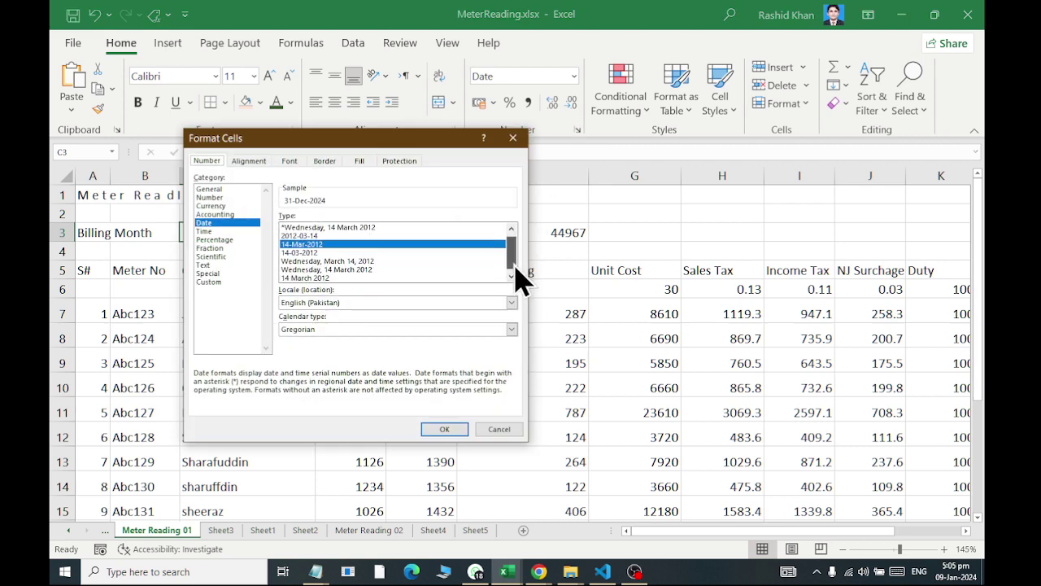
click(406, 277)
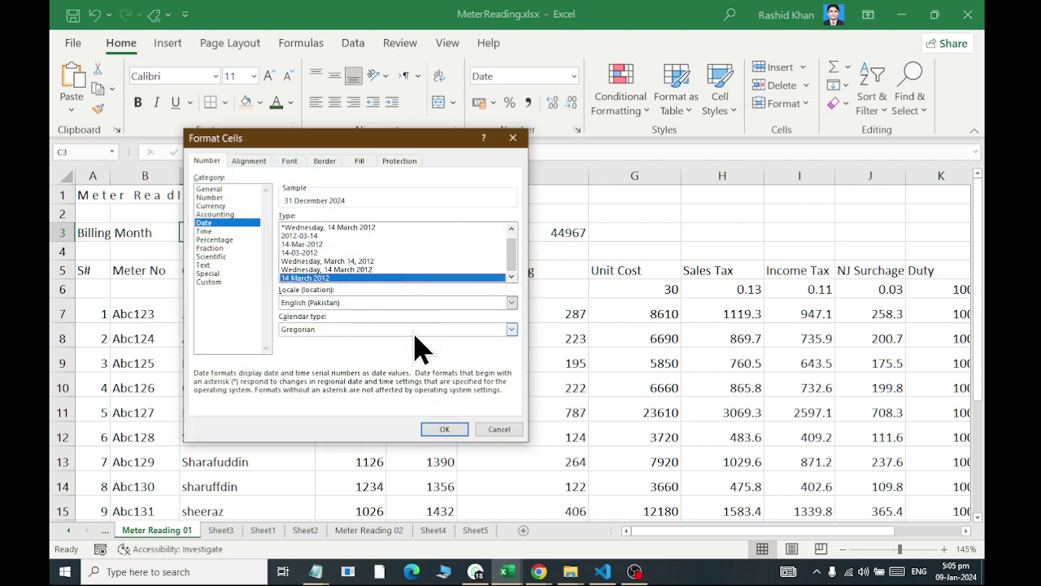
click(445, 429)
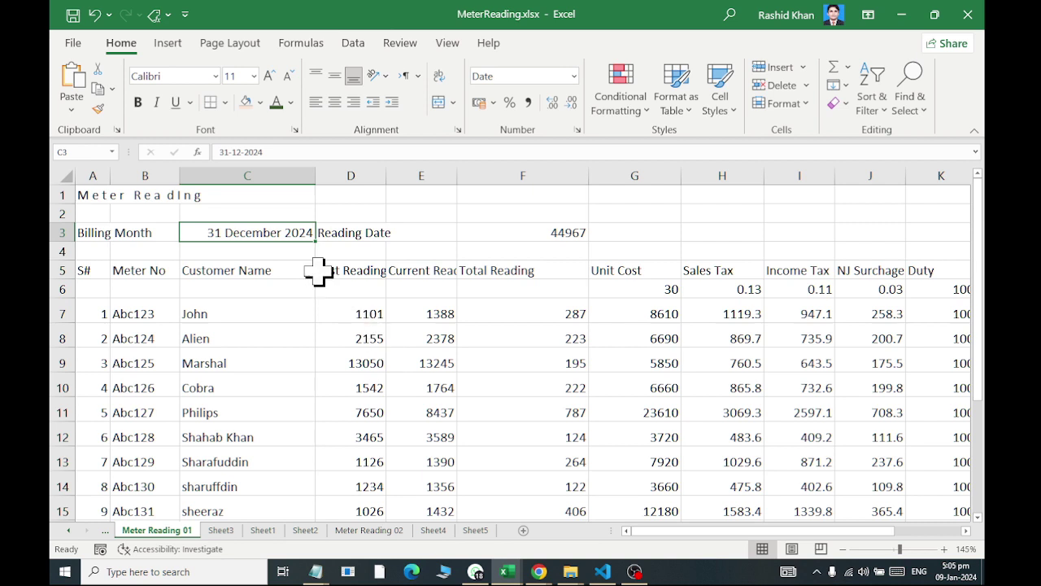
Merge and centre Billing Month across A3:B3 and Reading Date across D3:E3
key(Left)
key(Left)
key(shift+Right)
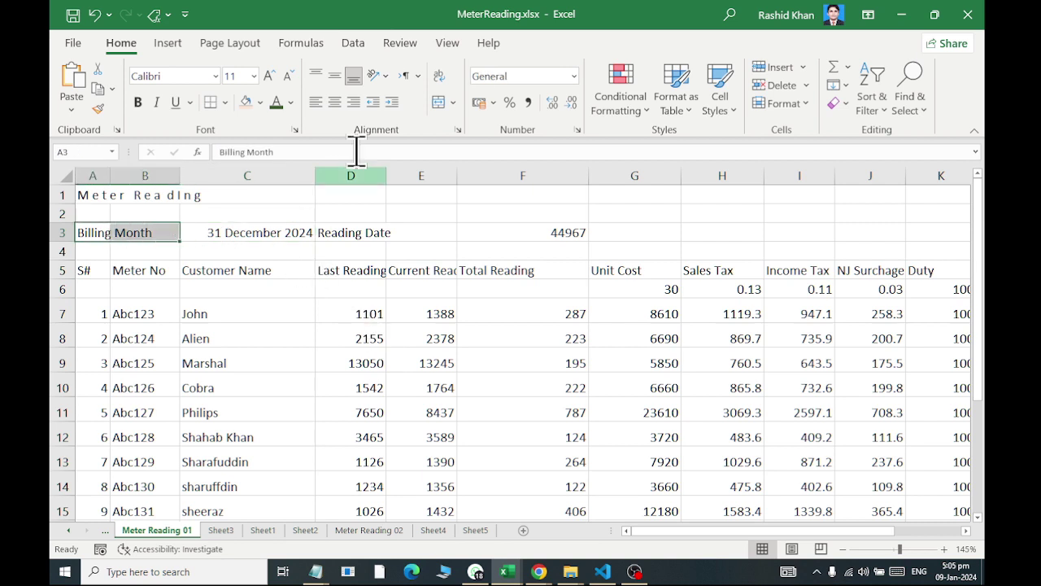
click(438, 114)
drag(358, 235, 399, 233)
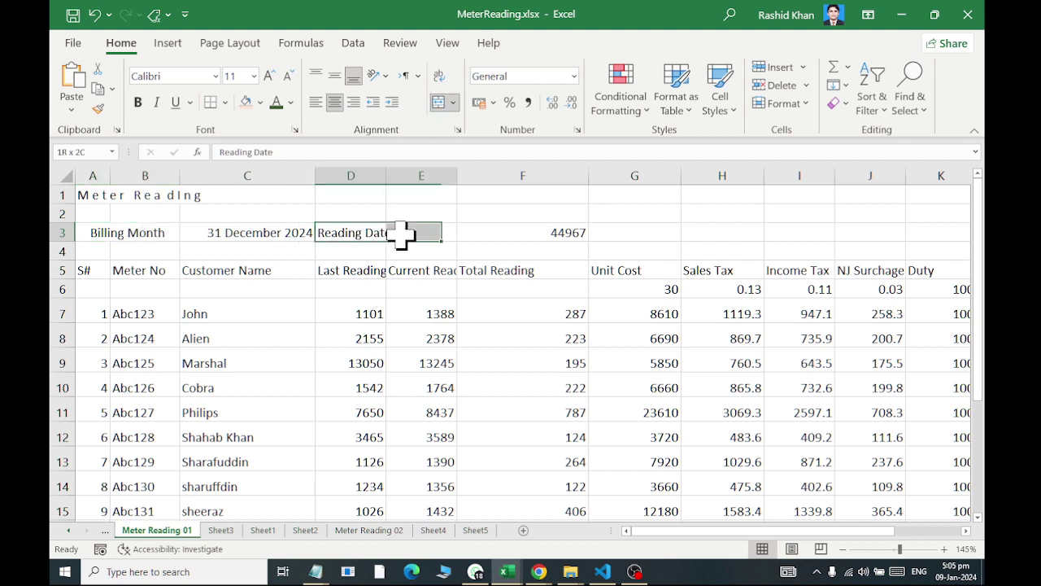
click(438, 114)
Enter 31/12/2023 as the reading date in F3
click(560, 228)
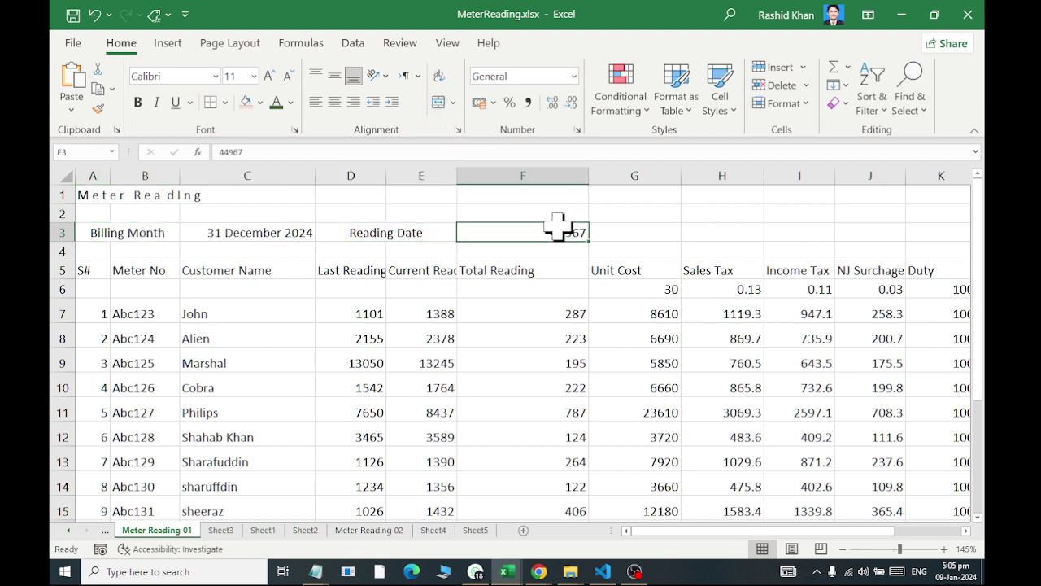
click(573, 76)
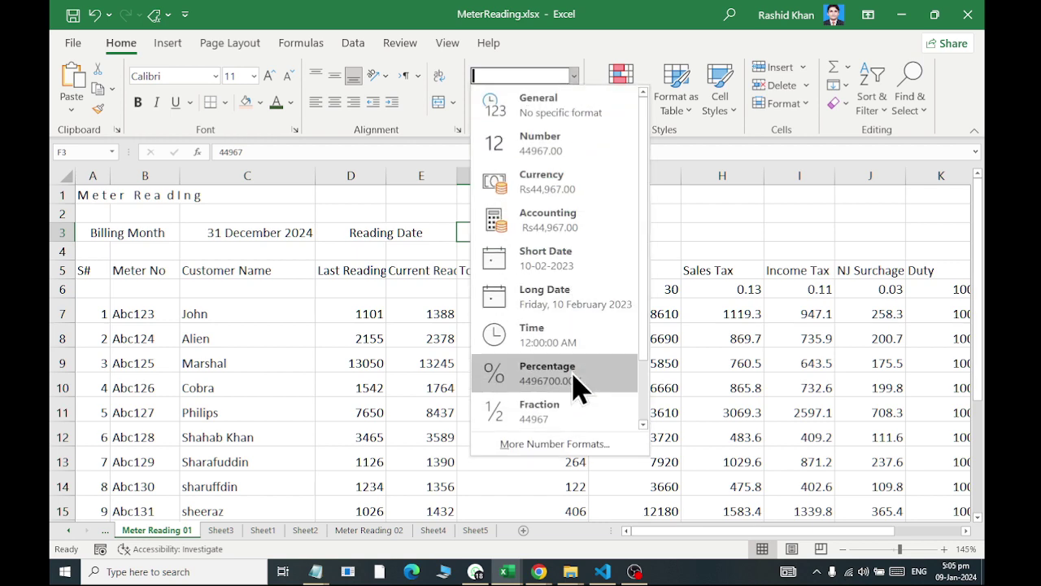
click(579, 456)
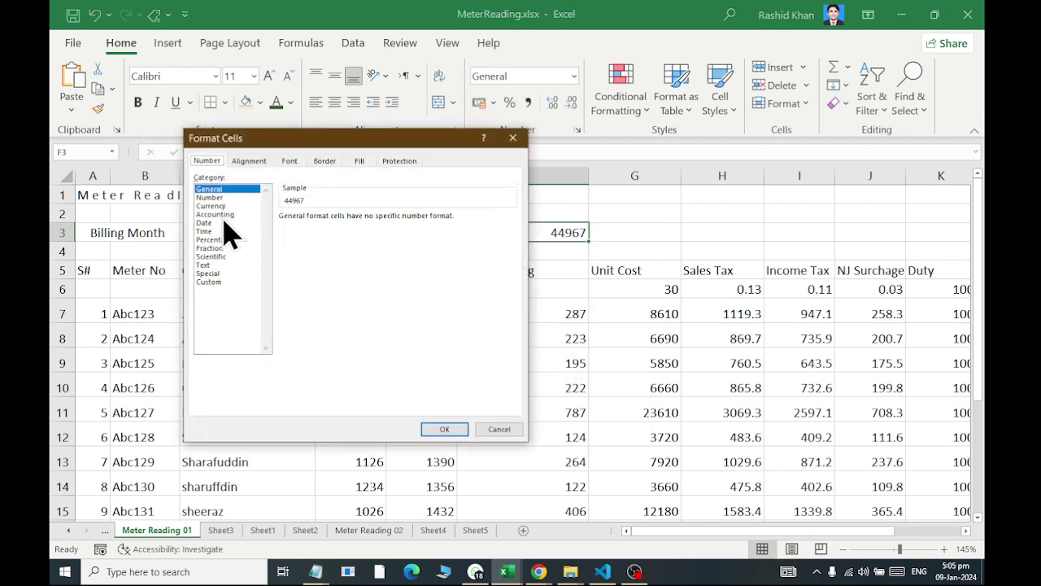
click(224, 215)
click(225, 223)
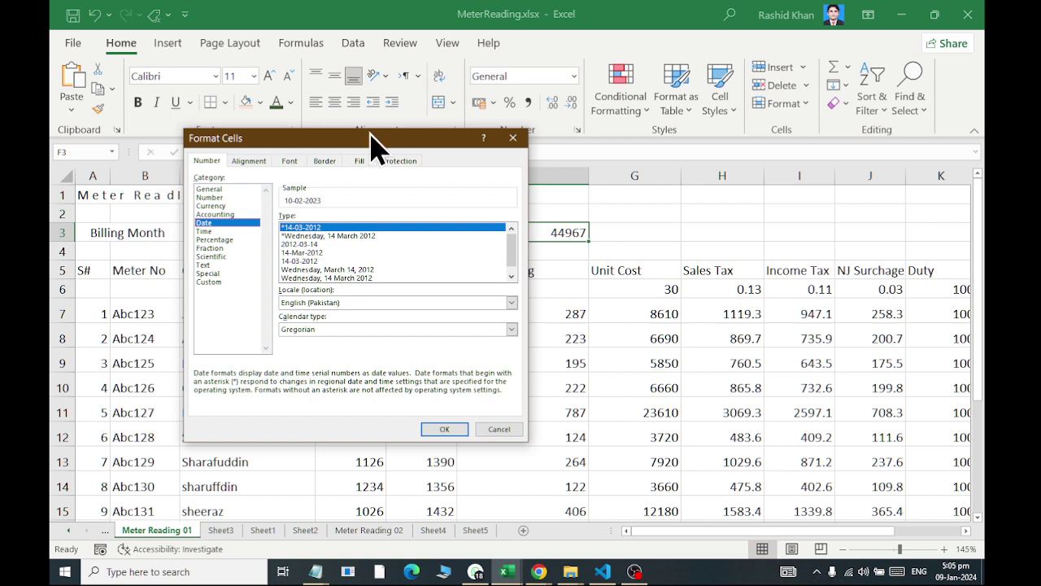
mouse_move(371, 137)
mouse_down()
mouse_move(617, 323)
mouse_move(509, 200)
mouse_move(581, 307)
mouse_move(537, 169)
mouse_move(533, 99)
mouse_up()
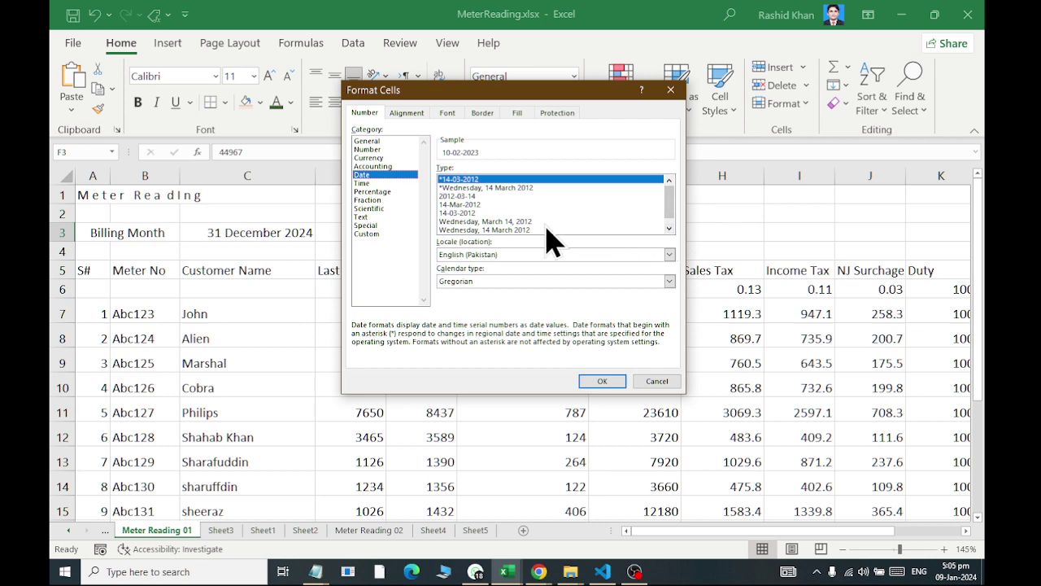
key(Escape)
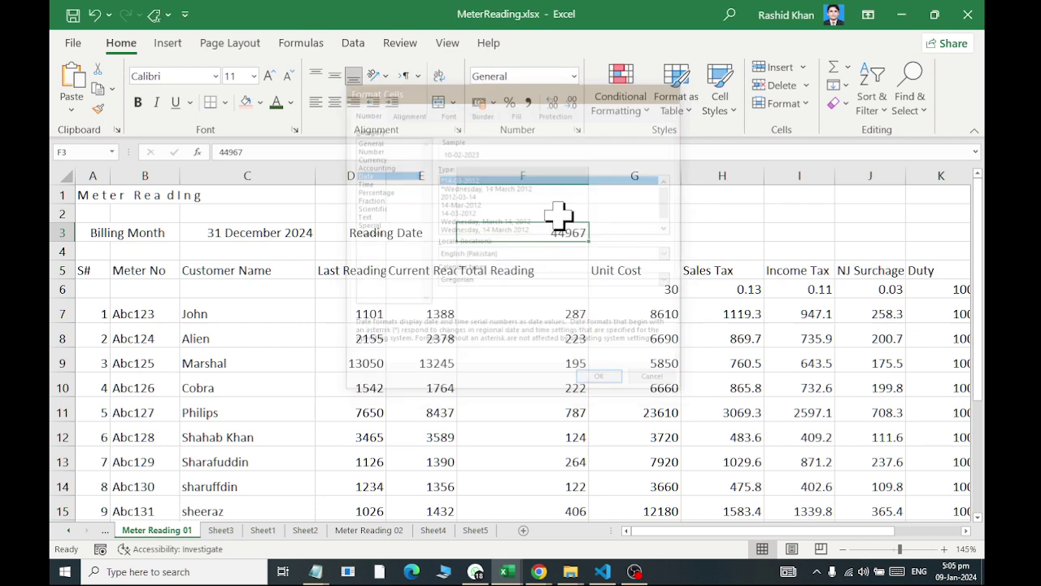
text(31/1)
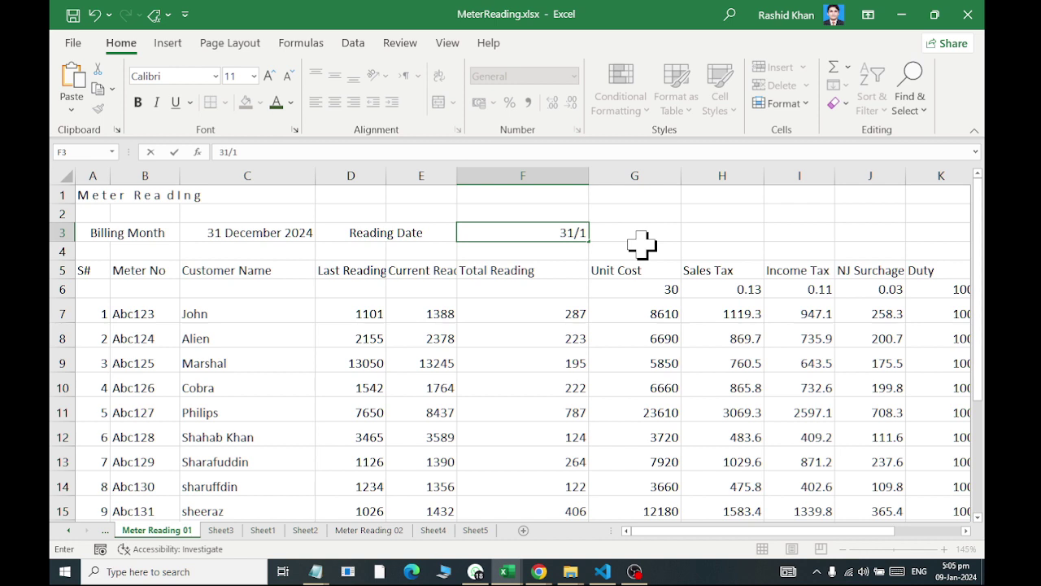
text(2/20)
key(BackSpace)
key(BackSpace)
key(BackSpace)
text(/2)
text(023)
key(Return)
Change the billing date in C3 to 31-12-2023
key(Up)
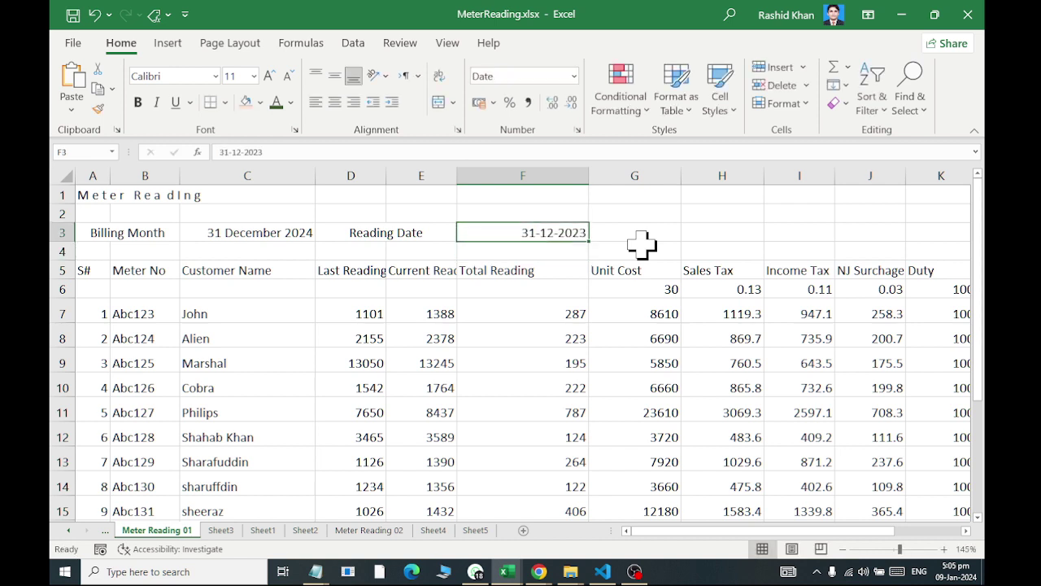
key(Left)
key(Left)
key(Left)
key(Right)
text(31-12-2024)
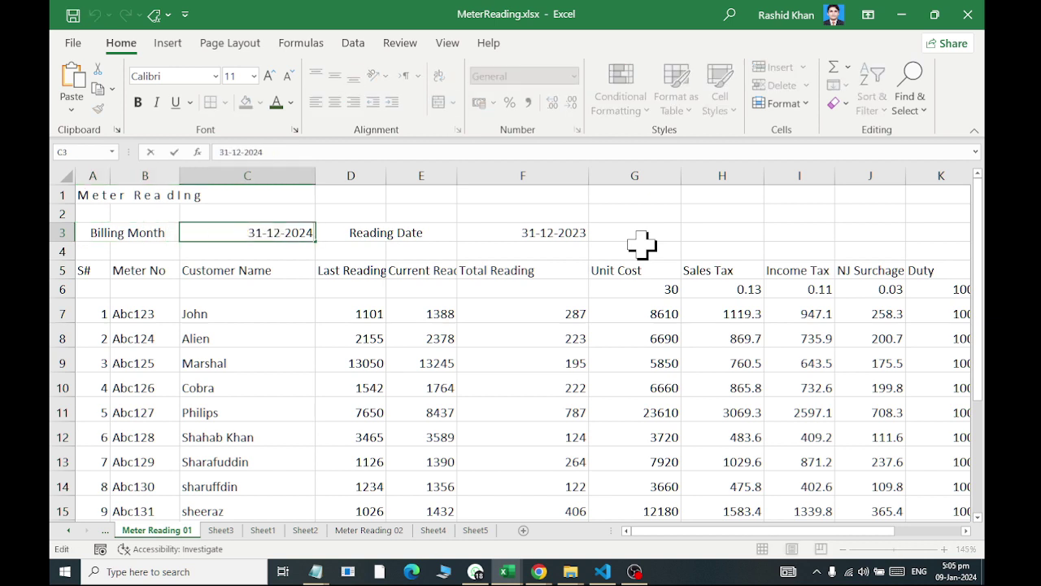
key(BackSpace)
text(3)
key(Tab)
key(Tab)
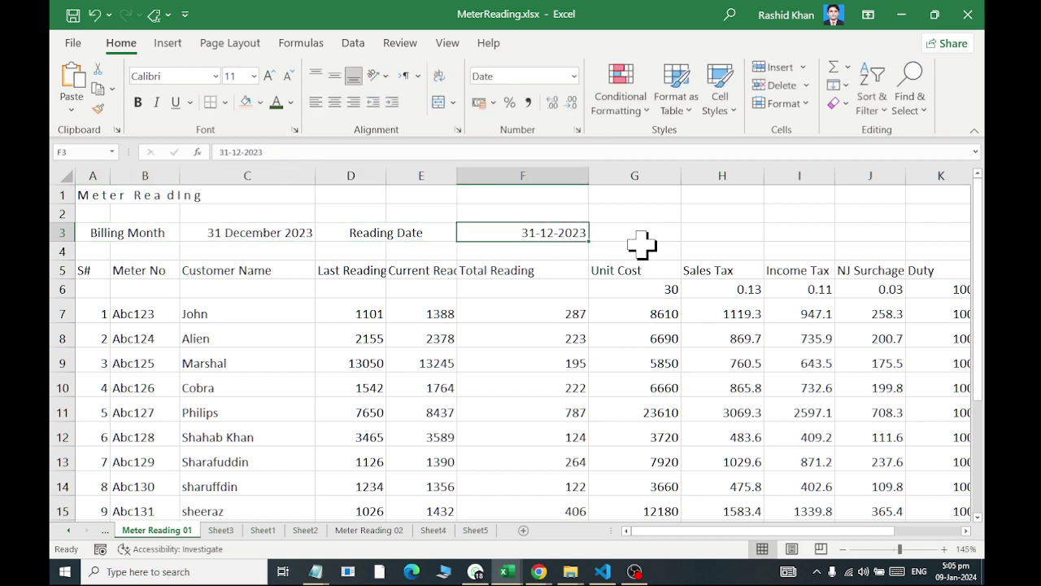
Format F3 with the 'Wednesday, March 14, 2012' long date style
key(F2)
key(Escape)
key(Left)
key(Left)
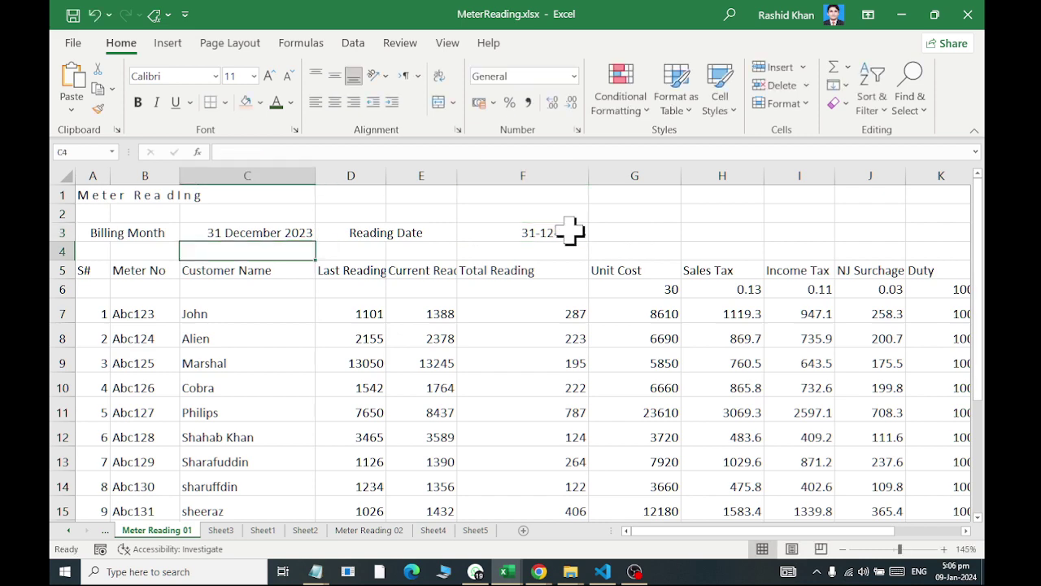
click(570, 232)
click(576, 131)
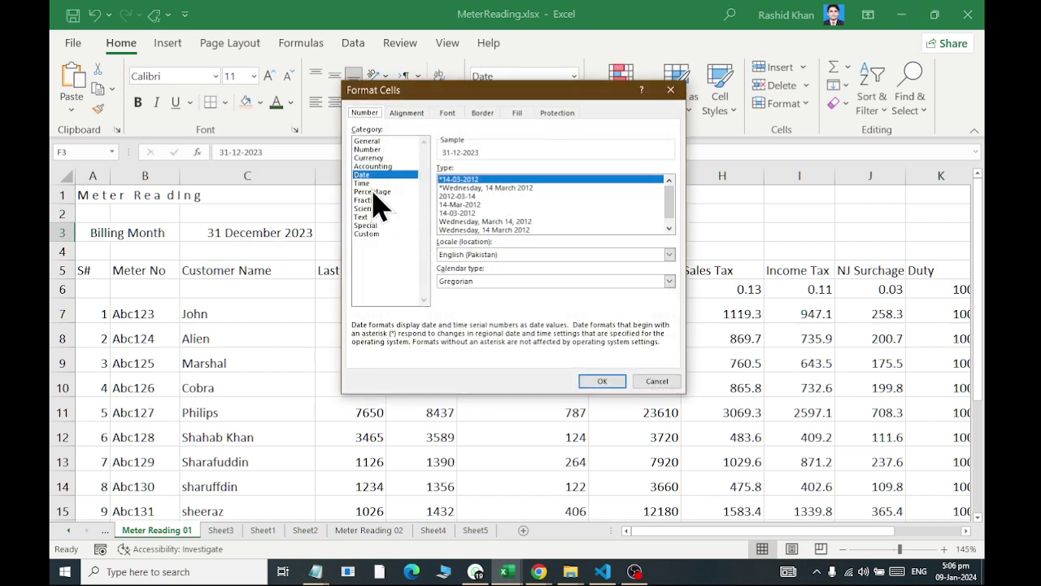
click(670, 227)
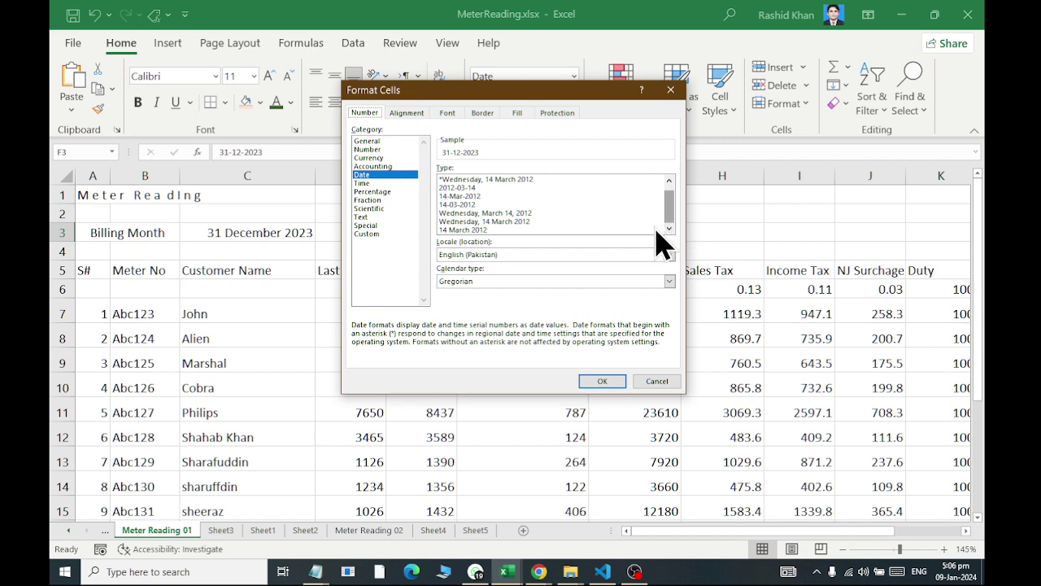
click(536, 212)
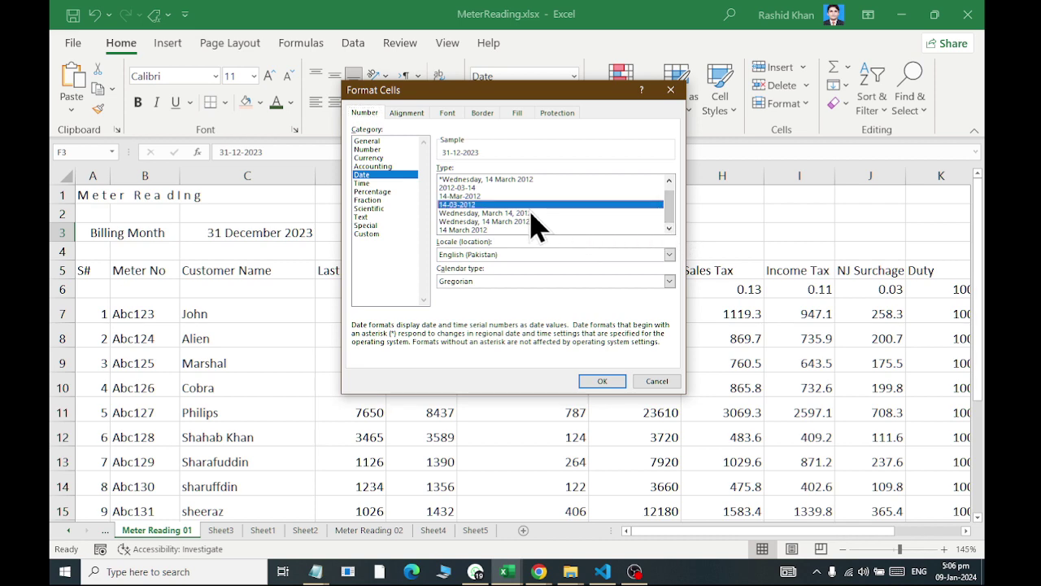
click(602, 382)
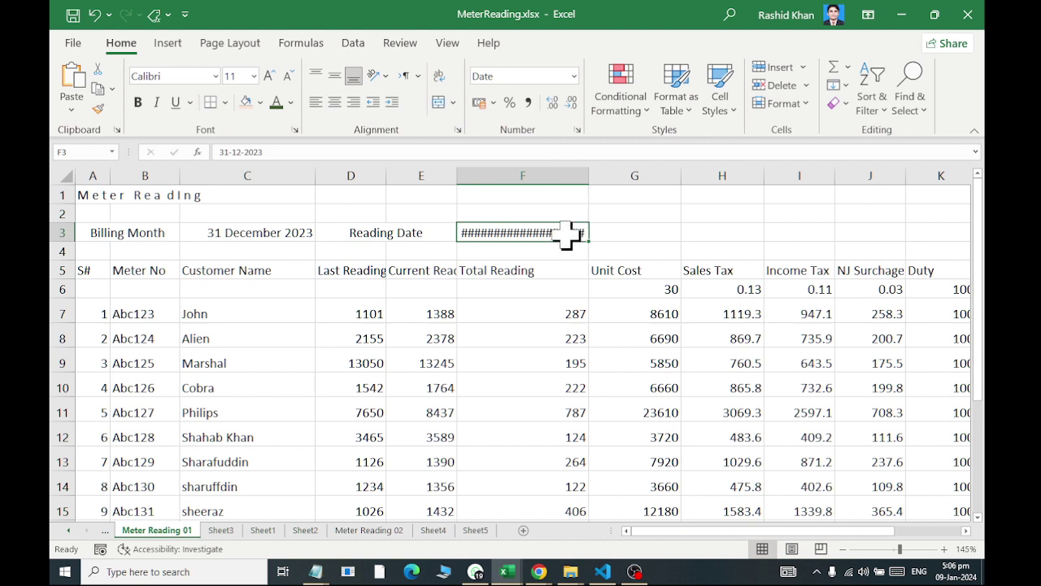
Merge and centre the reading date across F3:G3
drag(572, 233, 628, 233)
click(439, 103)
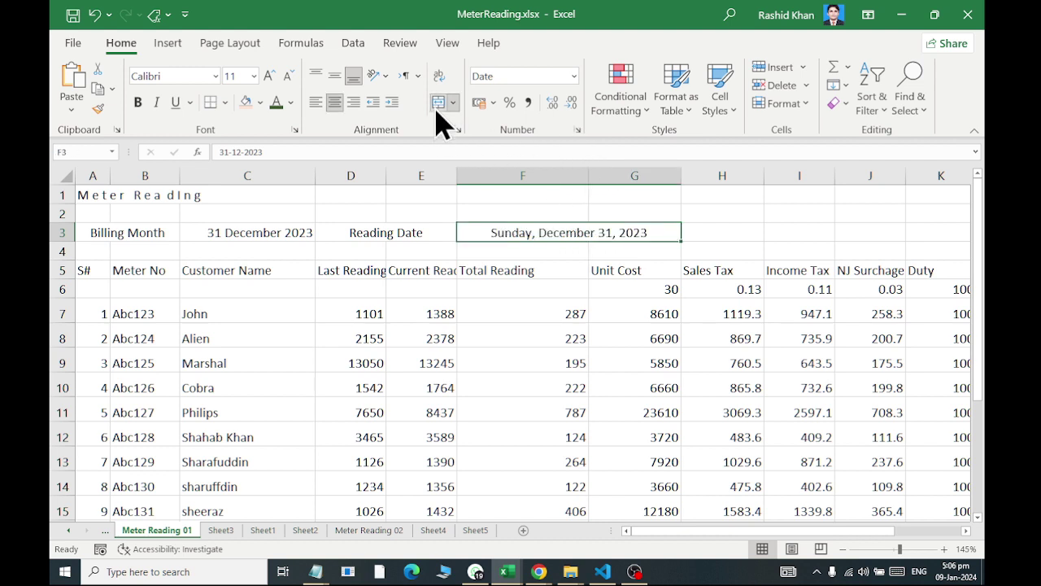
click(360, 232)
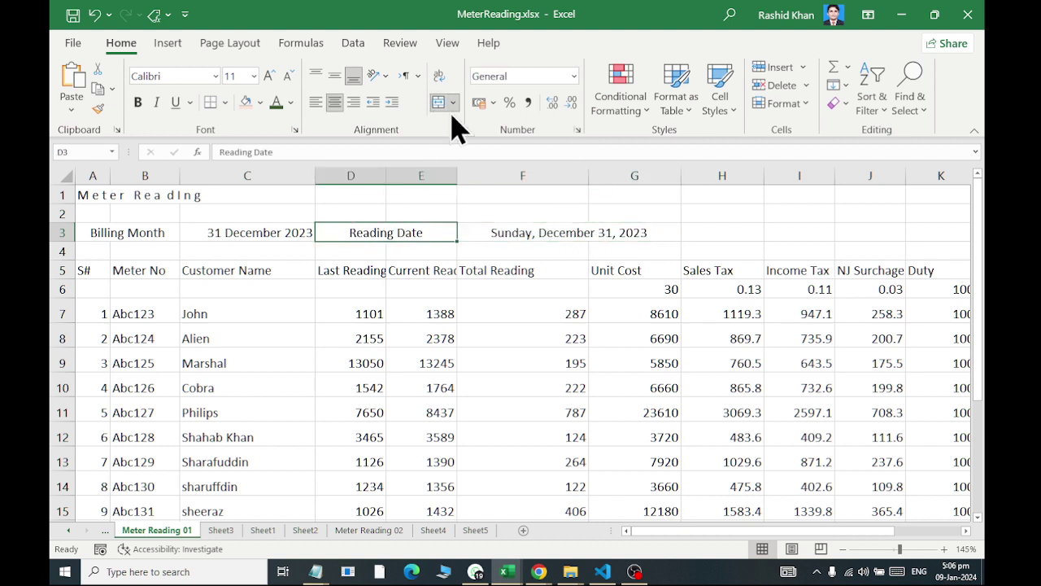
Right-align the merged Reading Date label in D3:E3
click(354, 103)
click(309, 290)
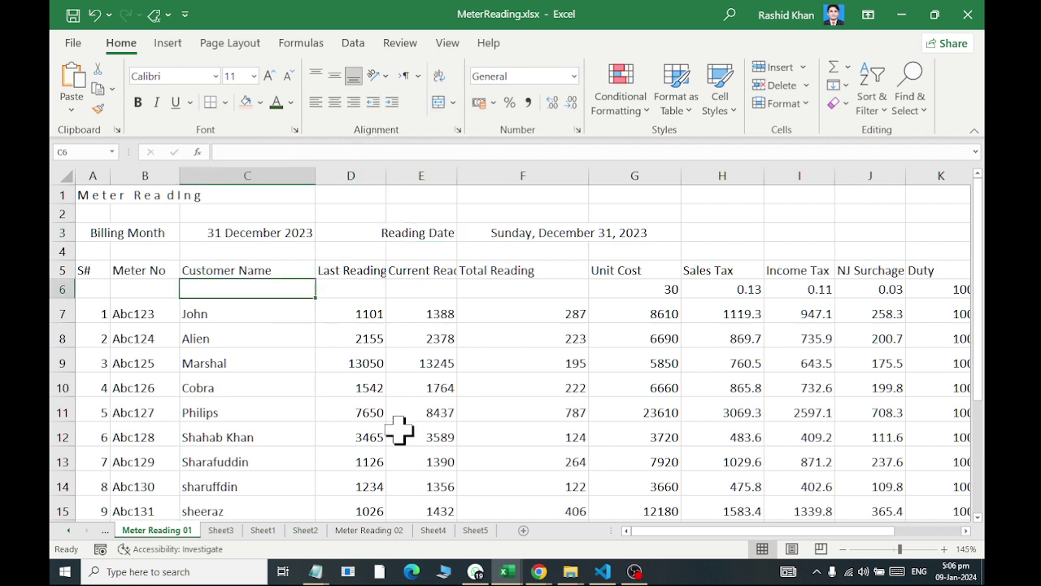
click(85, 270)
Review the row 5 headers from Meter No through PAY BILL BEFORE DUE DATE
click(135, 270)
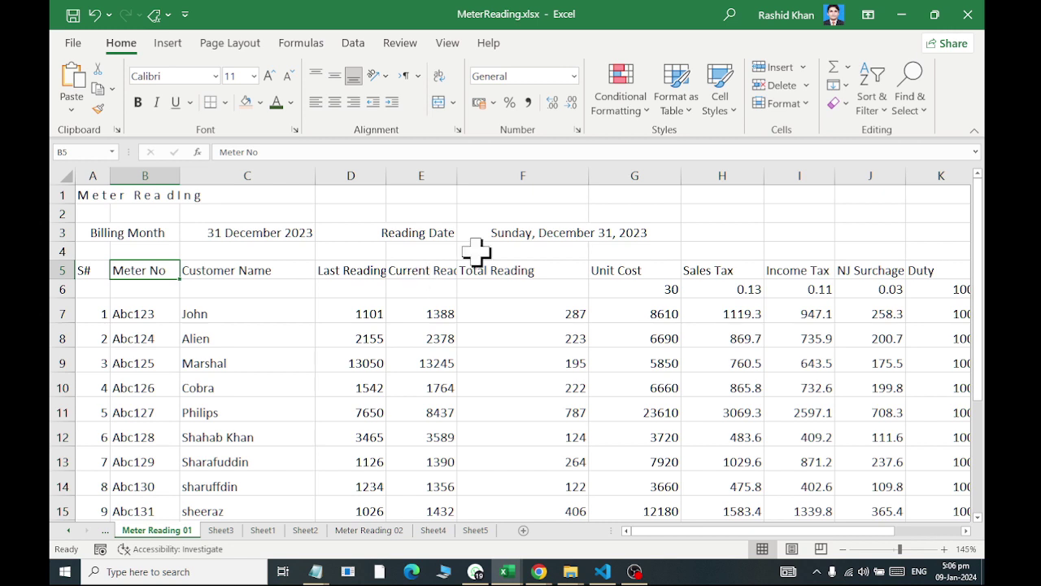
key(Right)
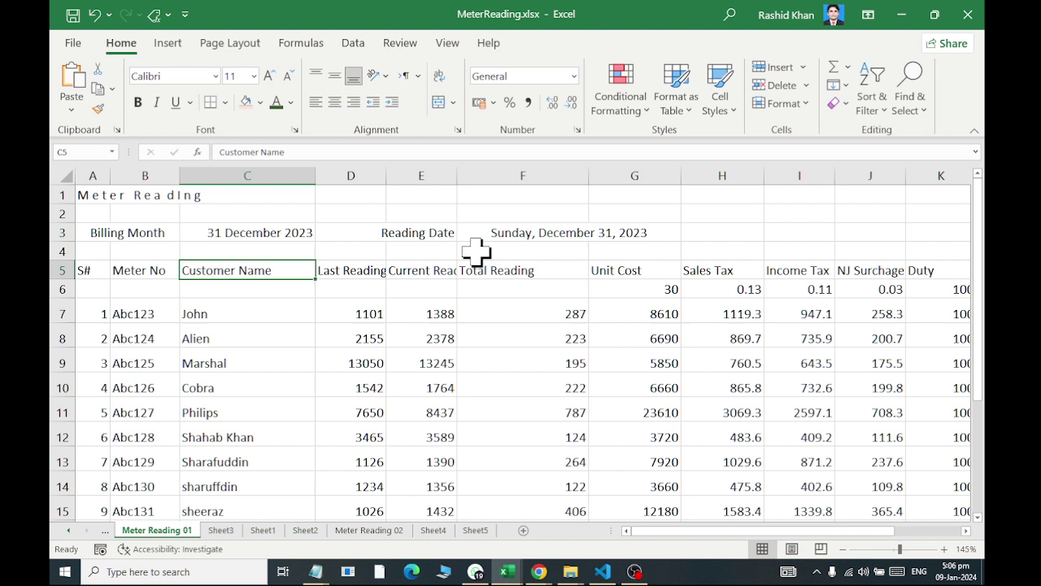
key(Right)
key(Right)
key(Right)
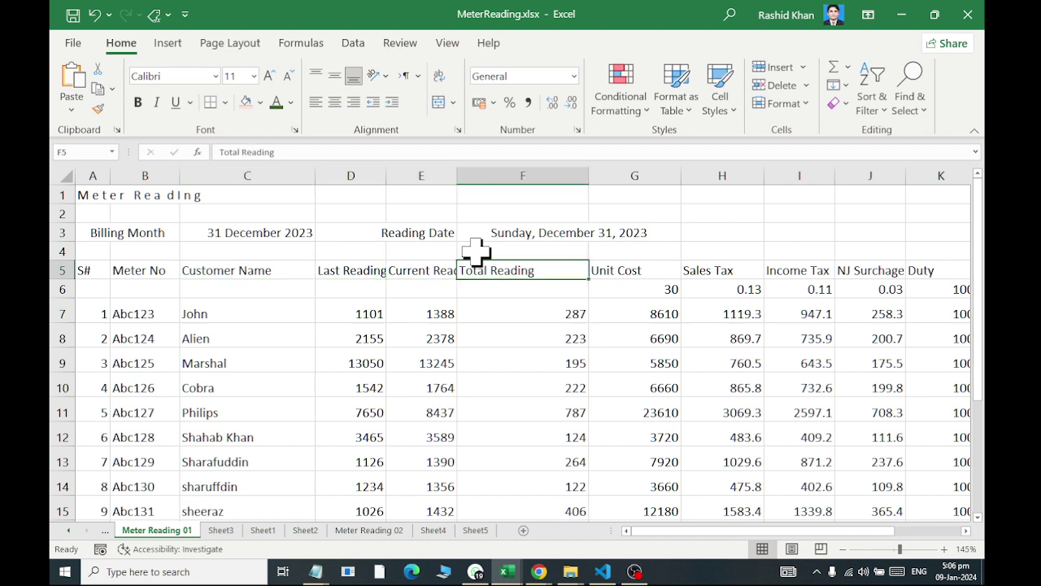
key(Left)
key(Left)
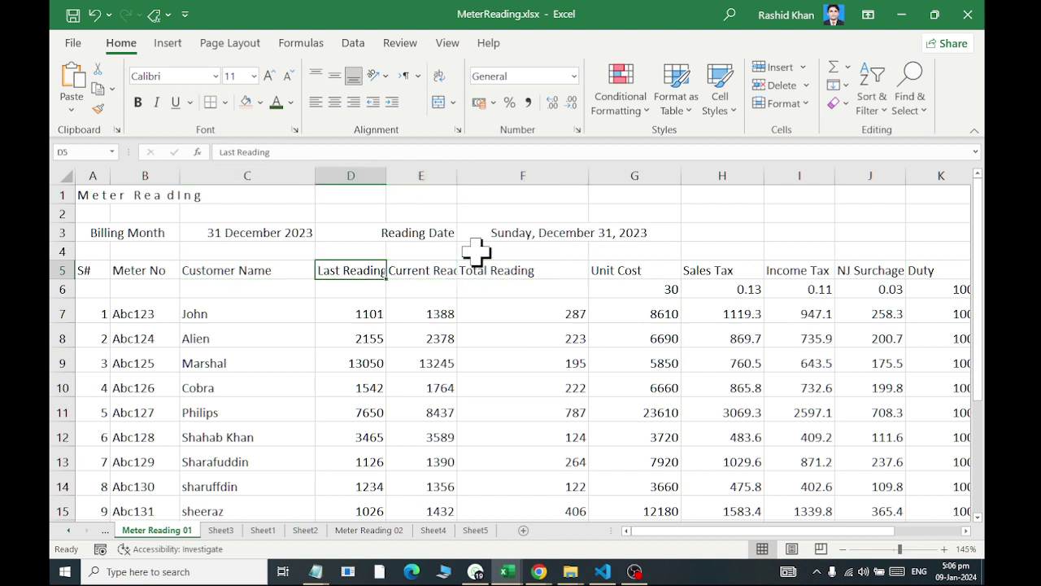
key(Right)
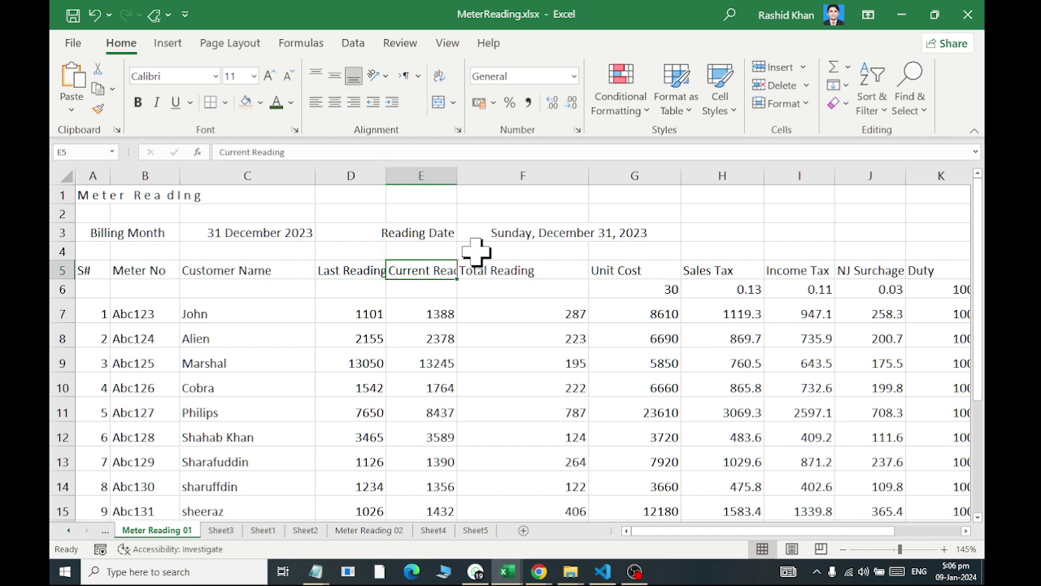
key(Right)
key(Right)
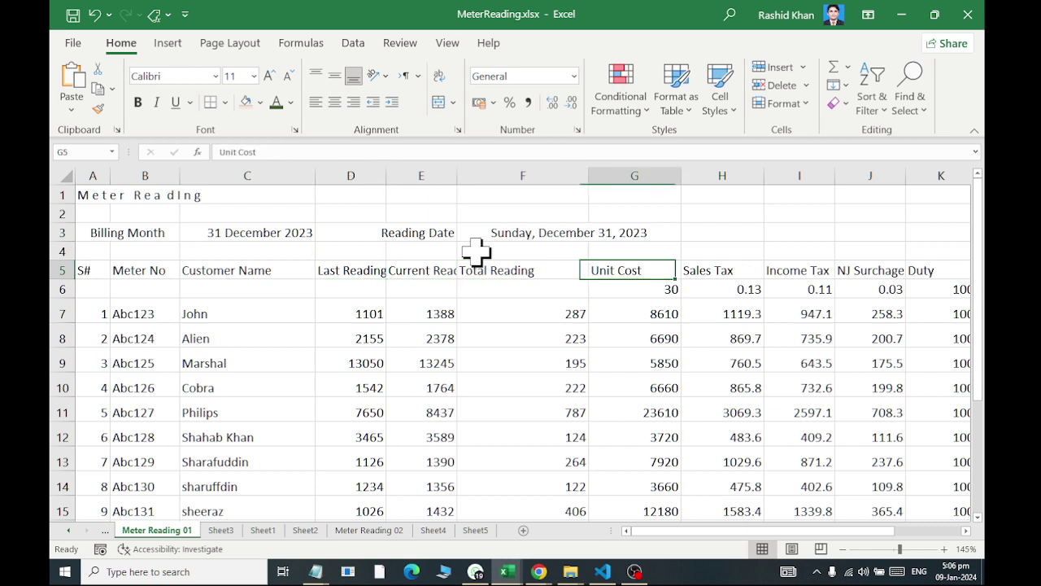
key(Right)
key(Right)
key(Right)
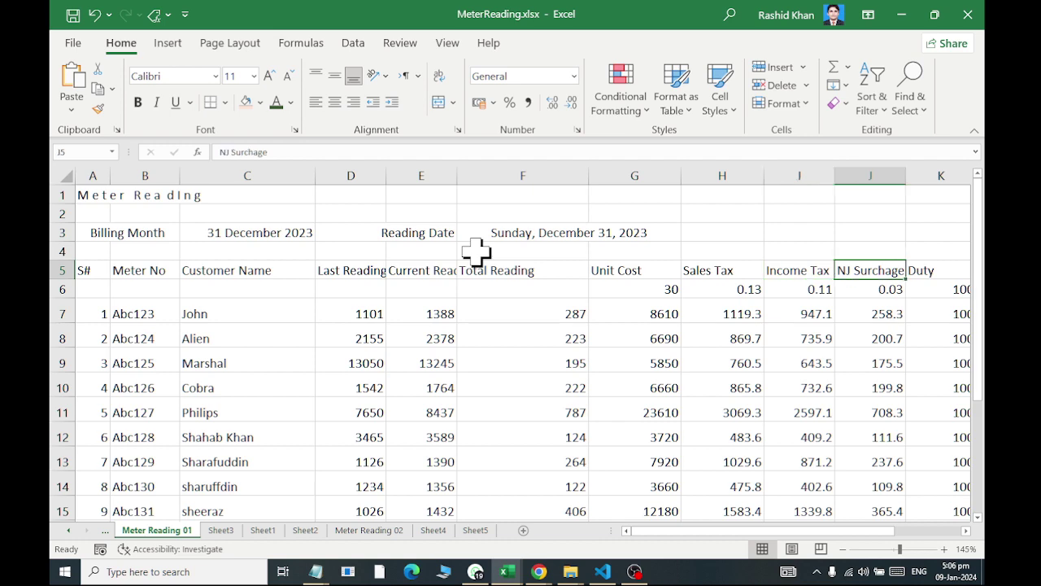
key(Right)
key(Right)
key(Right)
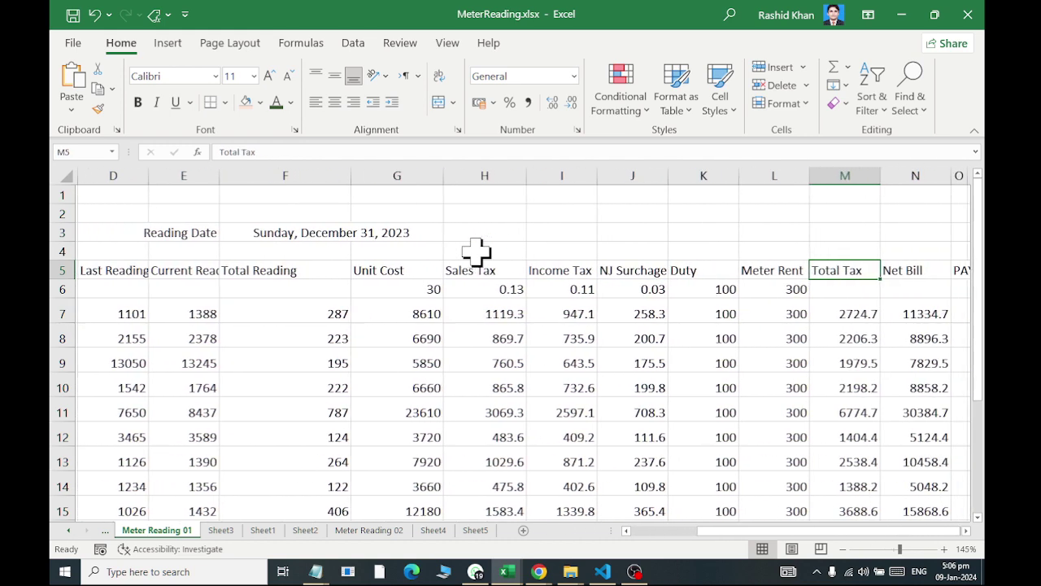
key(Right)
key(Right)
key(Right)
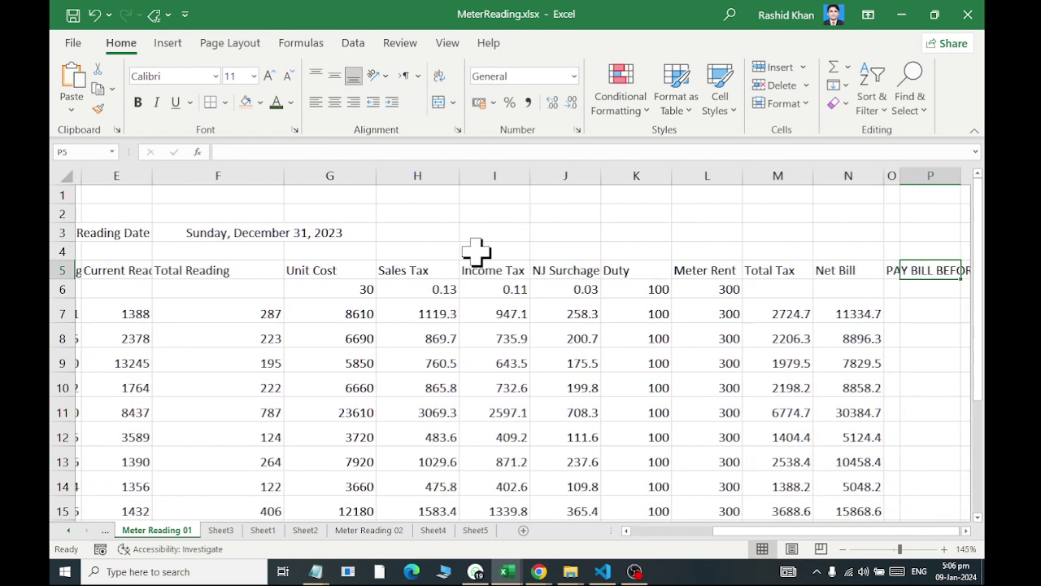
key(Left)
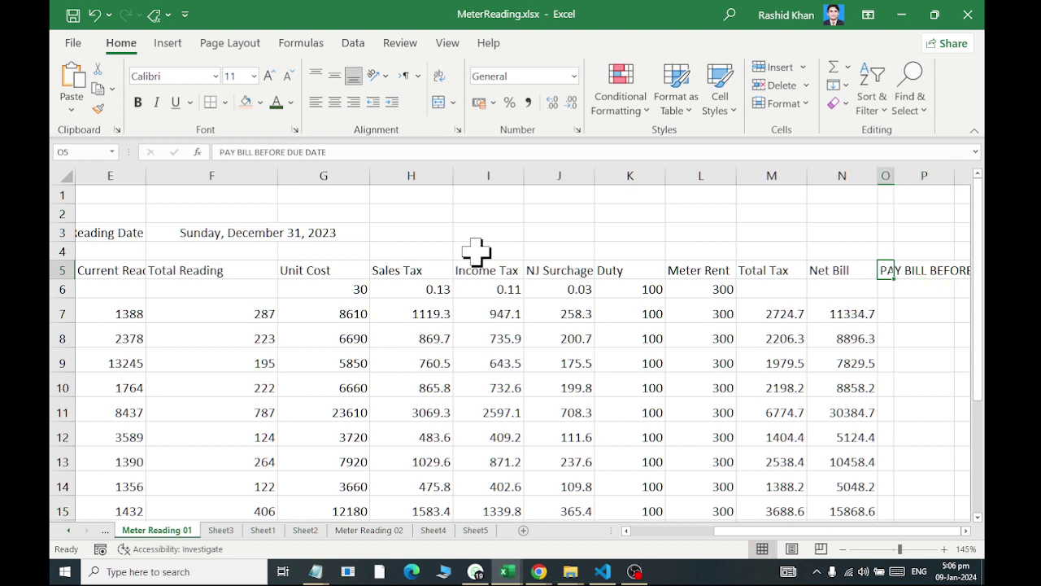
key(Right)
key(Right)
key(Left)
key(Left)
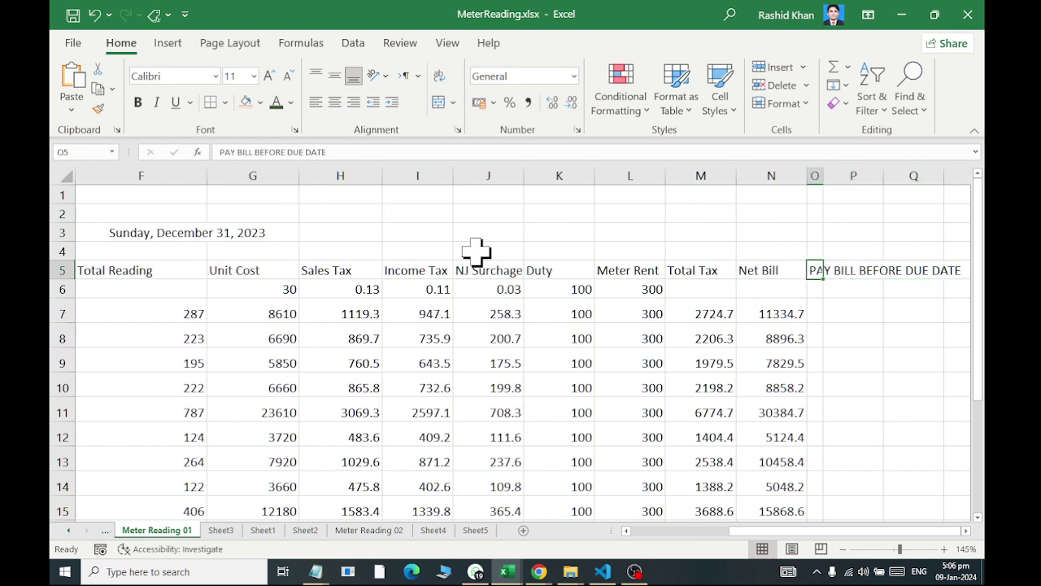
key(Left)
key(Right)
key(Down)
key(Down)
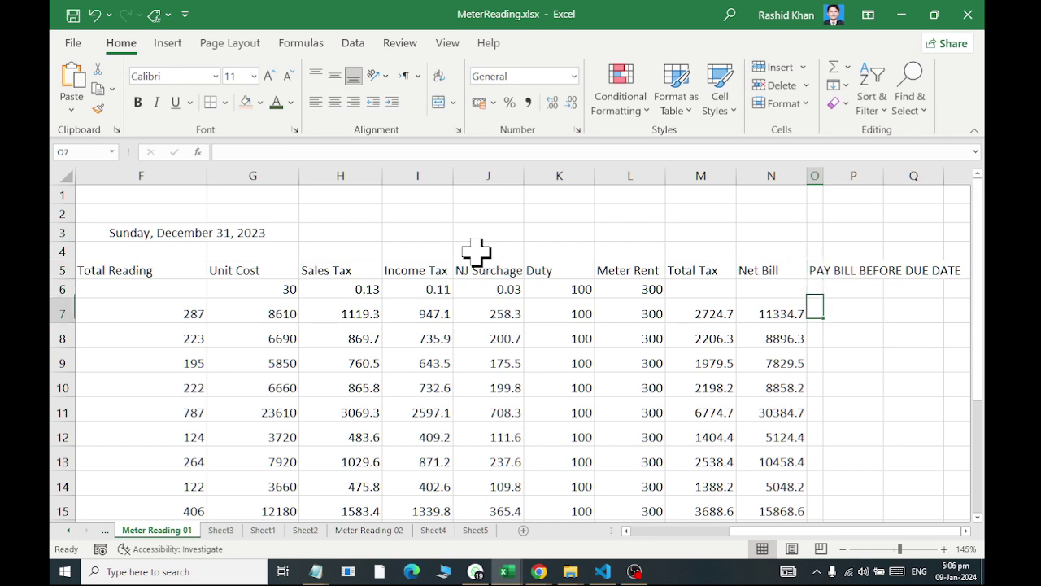
key(Left)
key(Left)
key(Left)
key(Left)
key(Left)
key(Left)
key(Left)
key(Up)
Apply Percent Style to H6:J6 so the rates read 13%, 11% and 3%
key(Right)
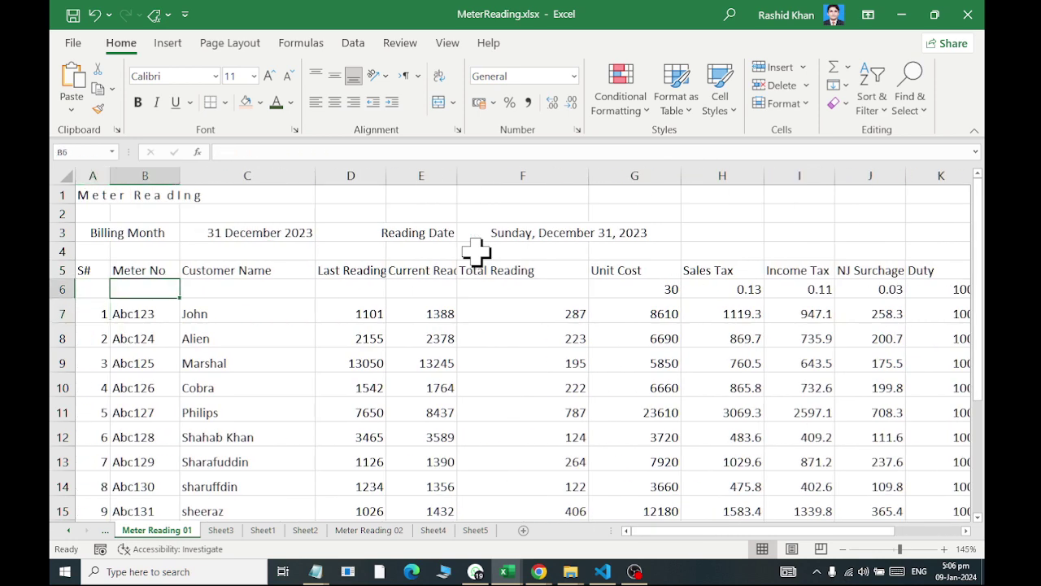
key(Right)
key(Right)
key(Right)
key(Right)
key(Right)
key(Left)
key(Left)
key(Left)
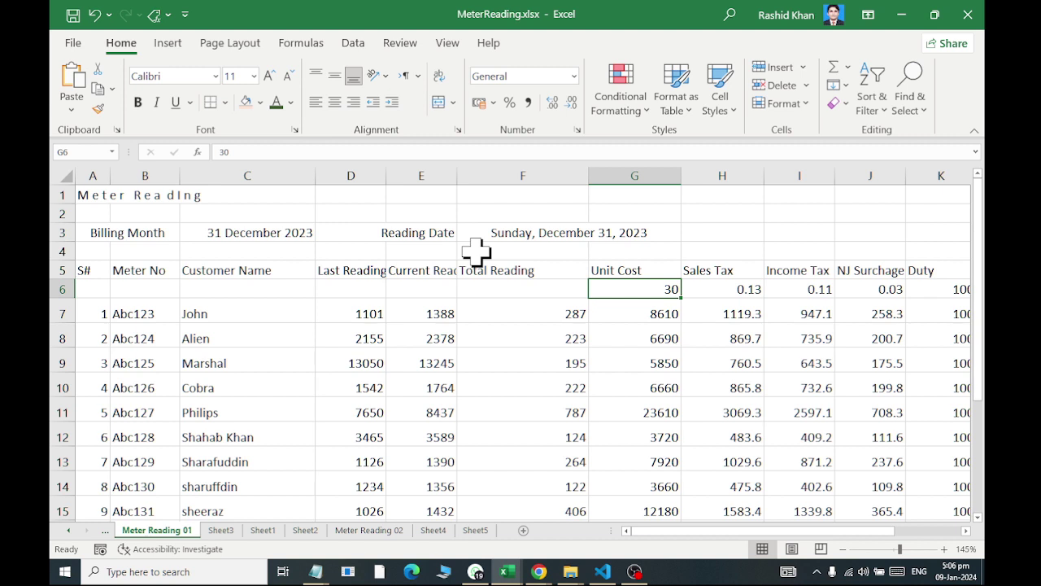
drag(704, 296, 866, 291)
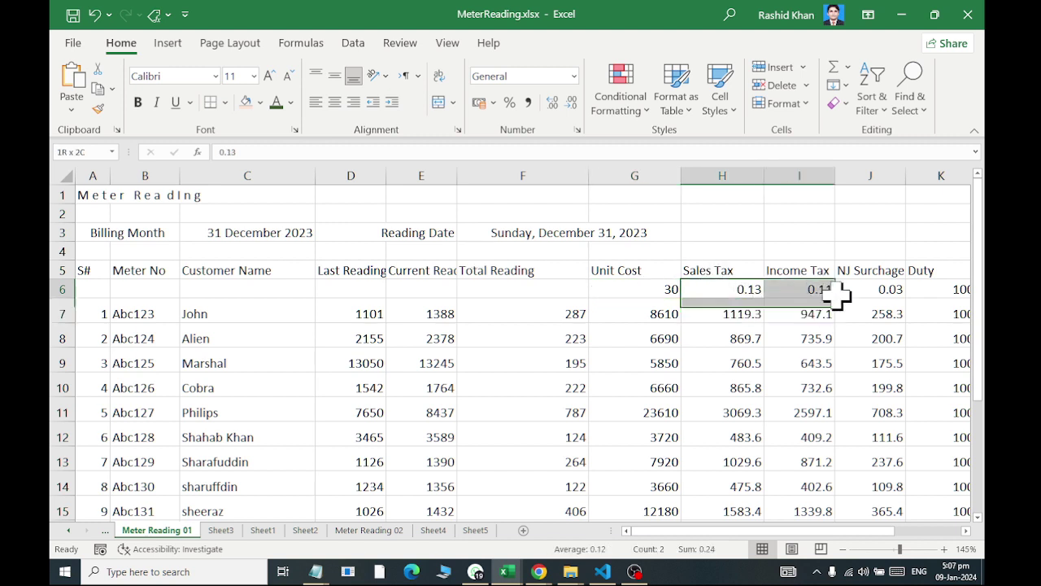
click(509, 102)
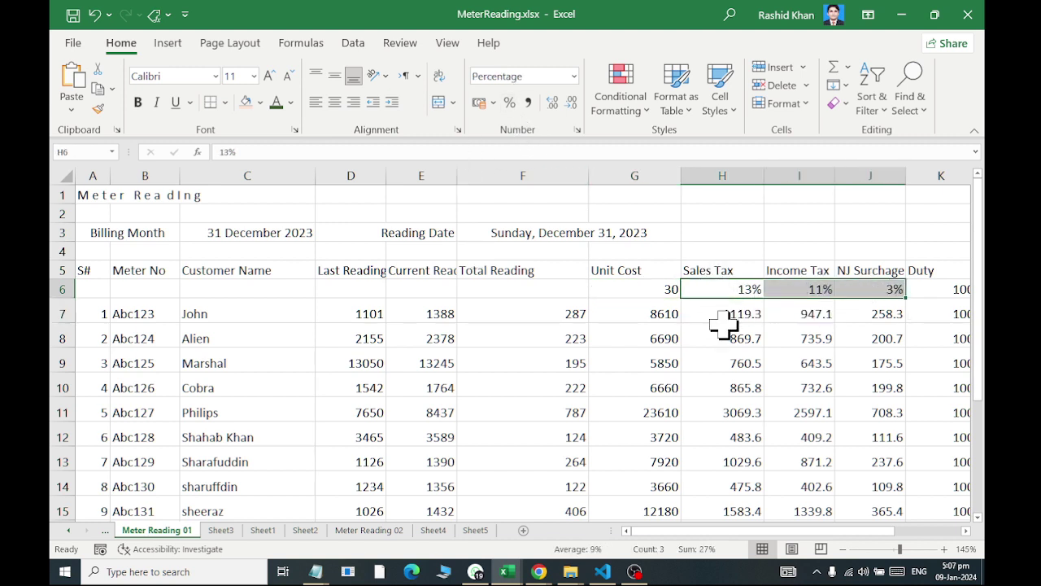
key(Right)
key(Right)
key(Right)
key(Right)
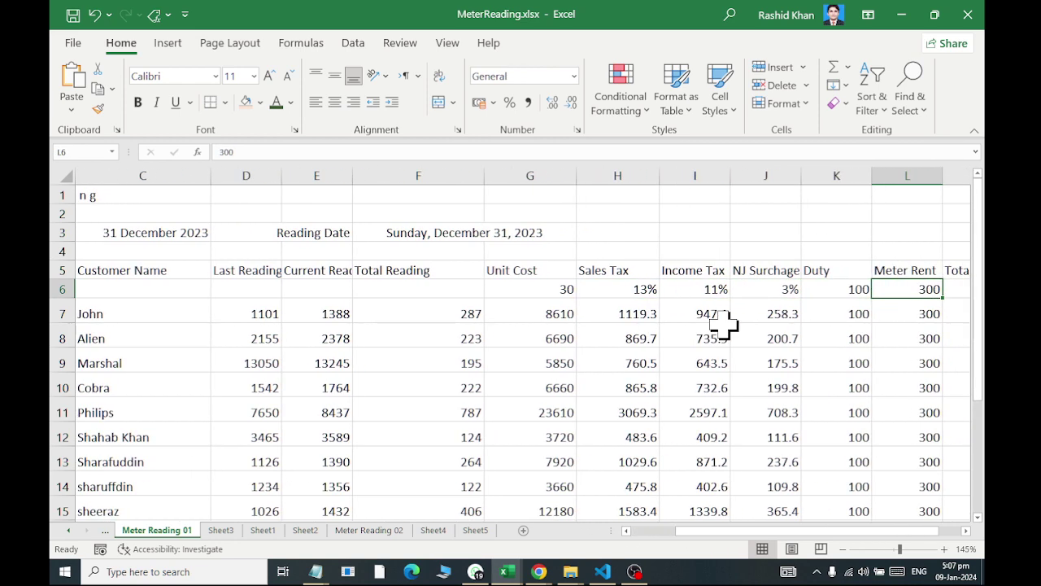
key(Right)
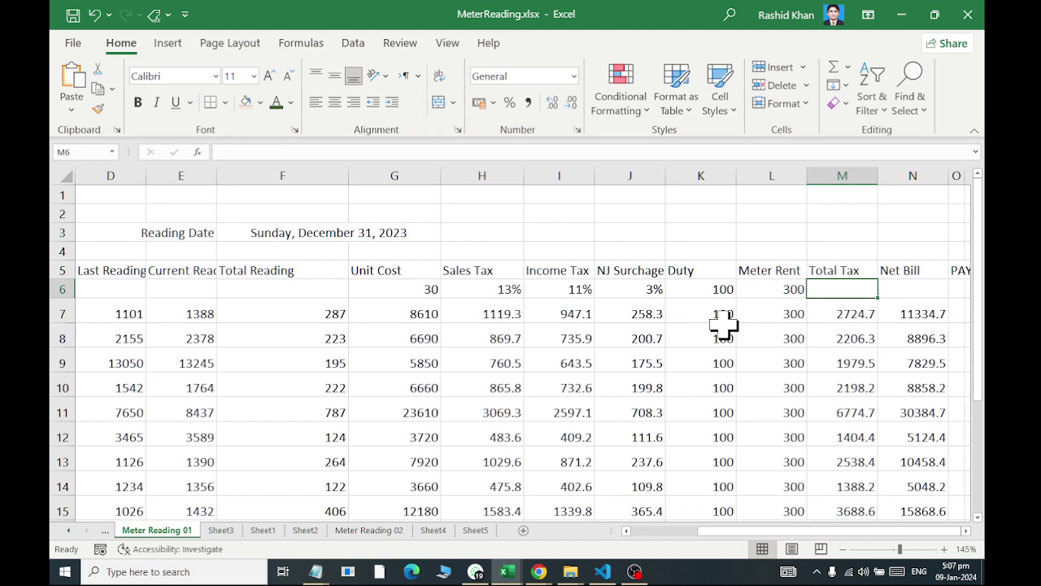
key(Right)
key(Down)
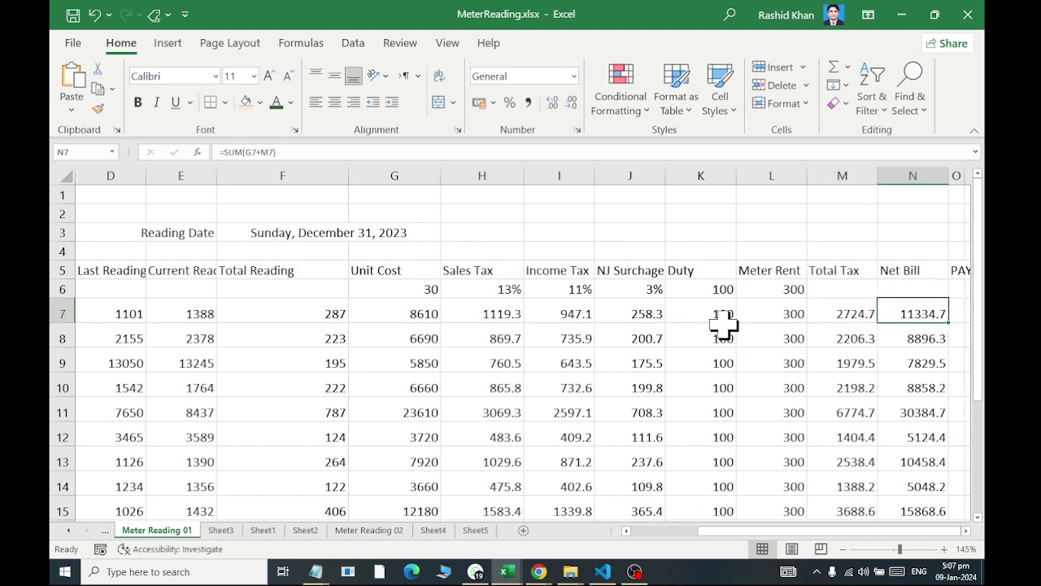
key(Left)
key(Left)
key(Left)
key(Home)
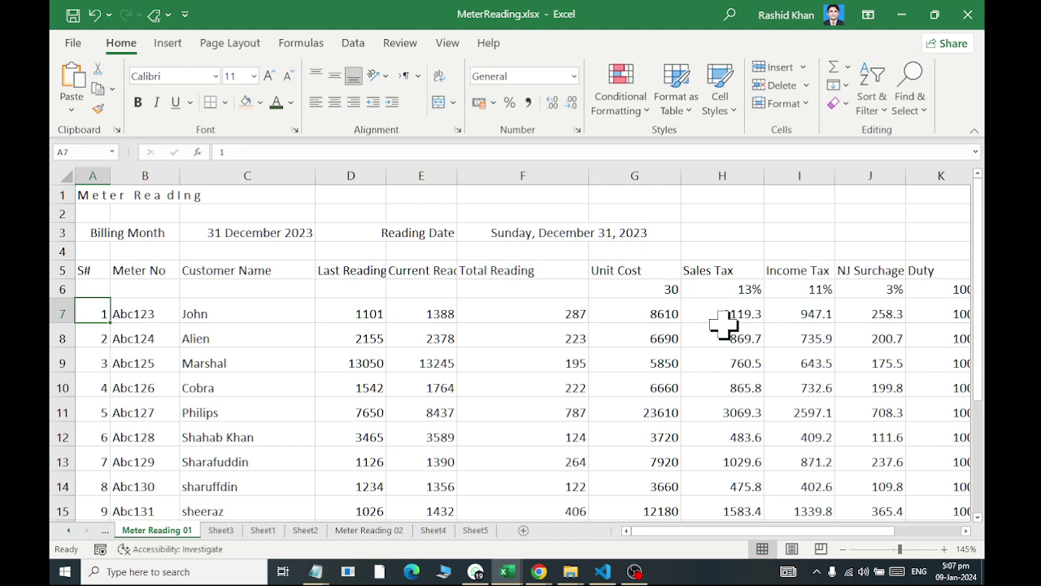
Inspect the first record's values and the Total Reading formula in row 7
key(shift+Right)
key(shift+Right)
key(shift+Right)
key(shift+Right)
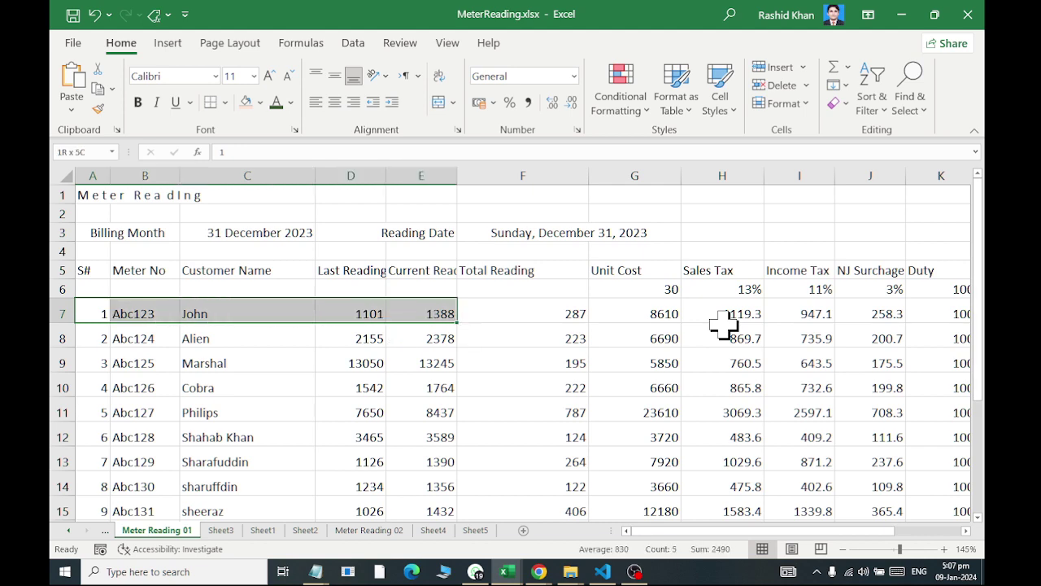
key(shift+Down)
key(shift+Down)
key(shift+Down)
key(shift+Down)
key(shift+Down)
key(shift+Down)
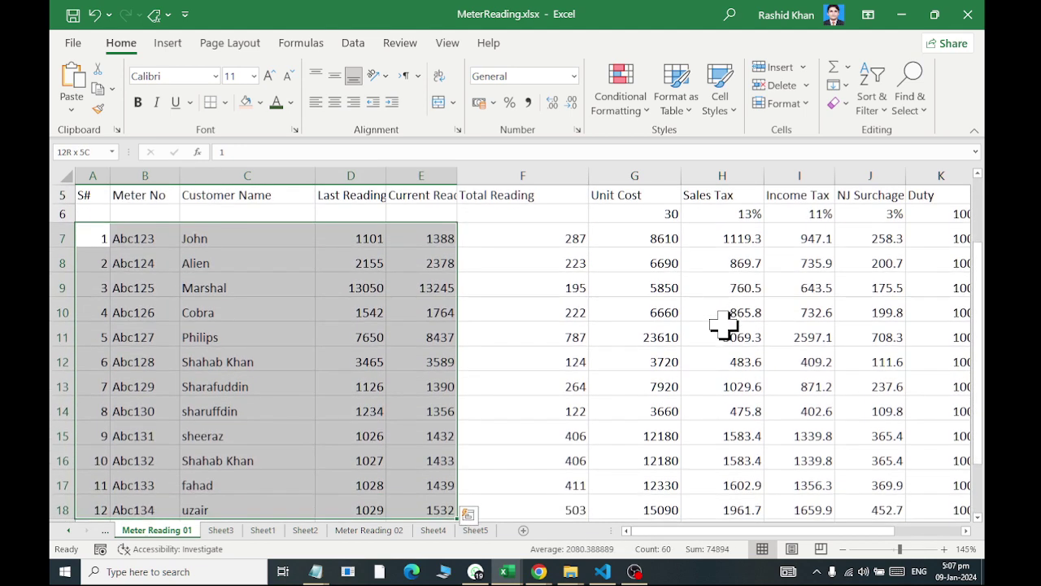
key(shift+Down)
key(shift+Up)
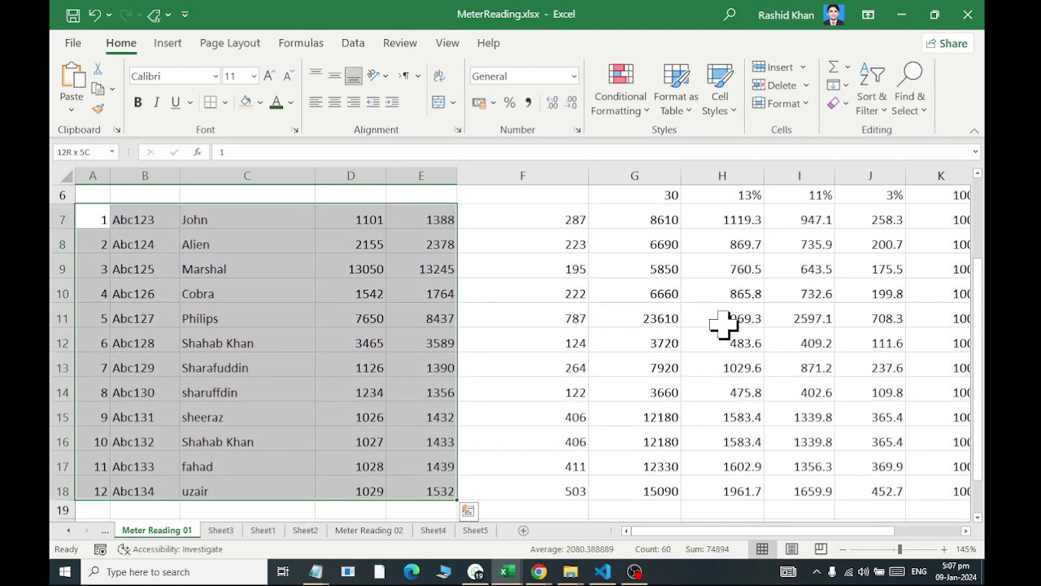
key(shift+Up)
key(shift+Up)
key(shift+Up)
key(shift+Up)
key(shift+Up)
key(shift+Up)
key(shift+Up)
key(shift+Up)
key(shift+Up)
key(shift+Up)
key(shift+Up)
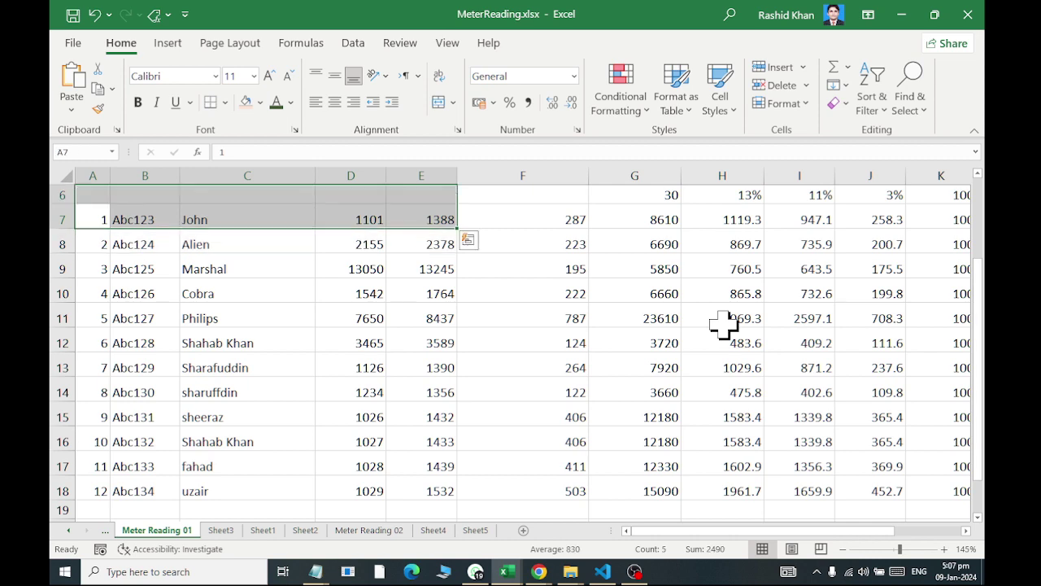
key(Up)
key(Up)
key(Down)
key(Down)
key(Right)
key(Right)
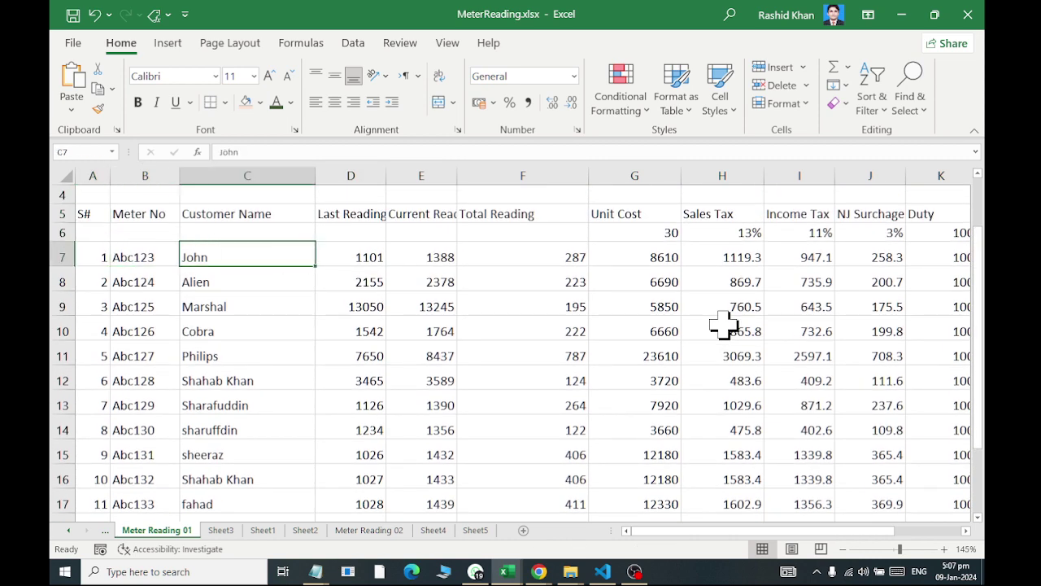
key(Right)
key(Right)
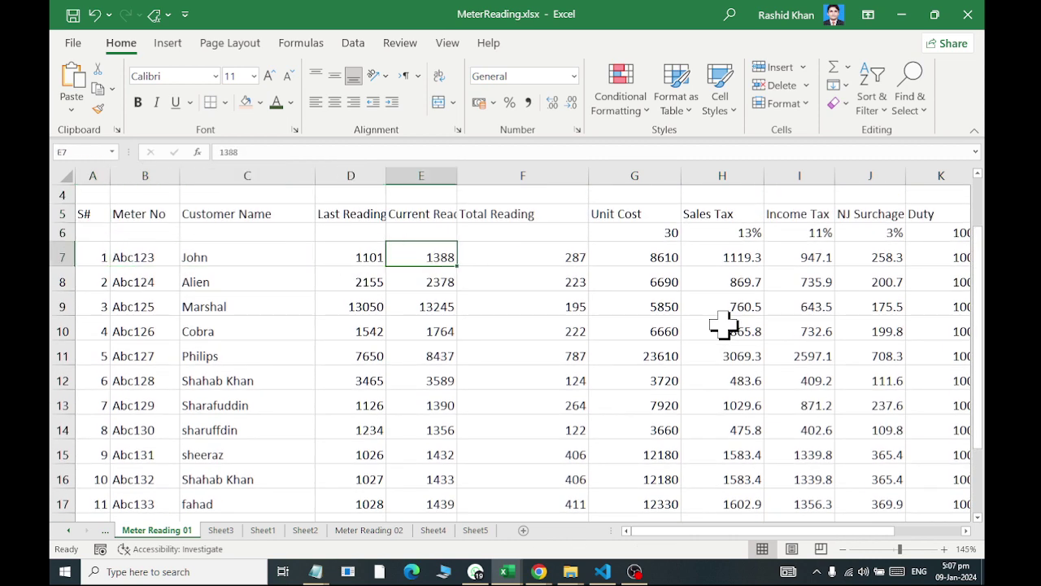
key(Right)
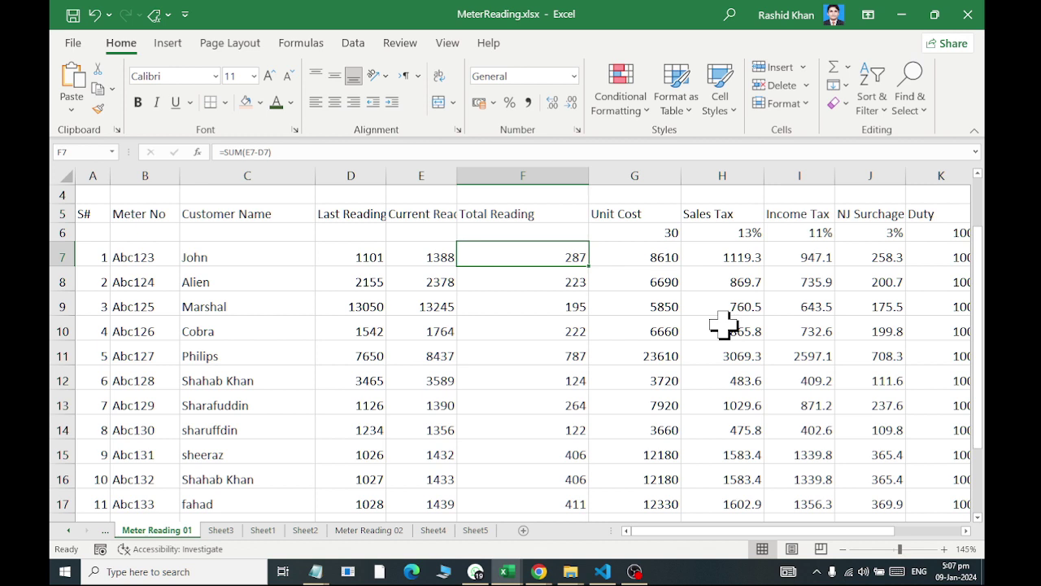
key(Left)
key(Left)
key(Left)
key(Left)
key(Left)
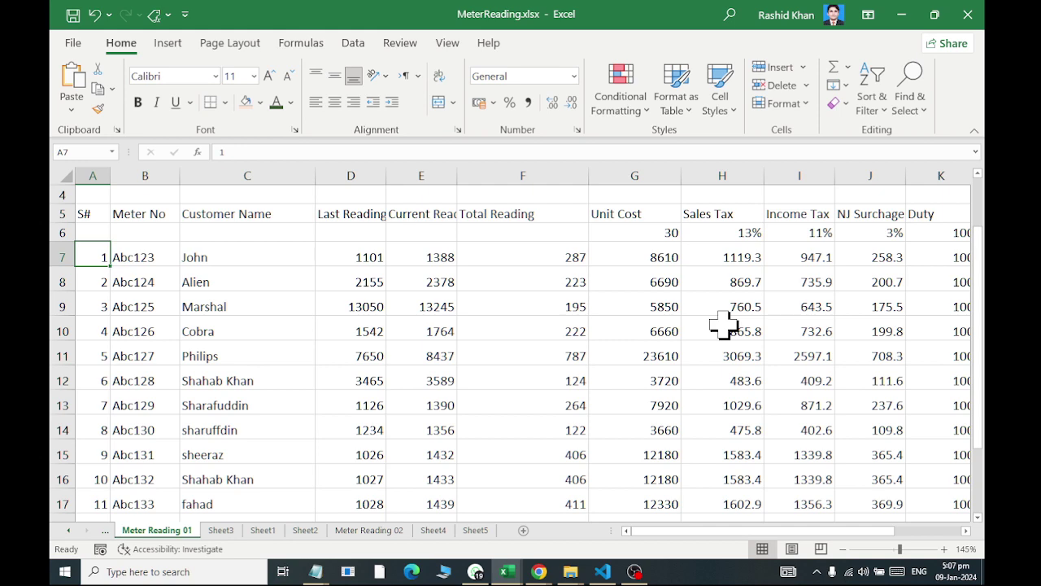
Delete the calculated values in F7:N21, leaving IDs, names and readings
drag(564, 259, 949, 488)
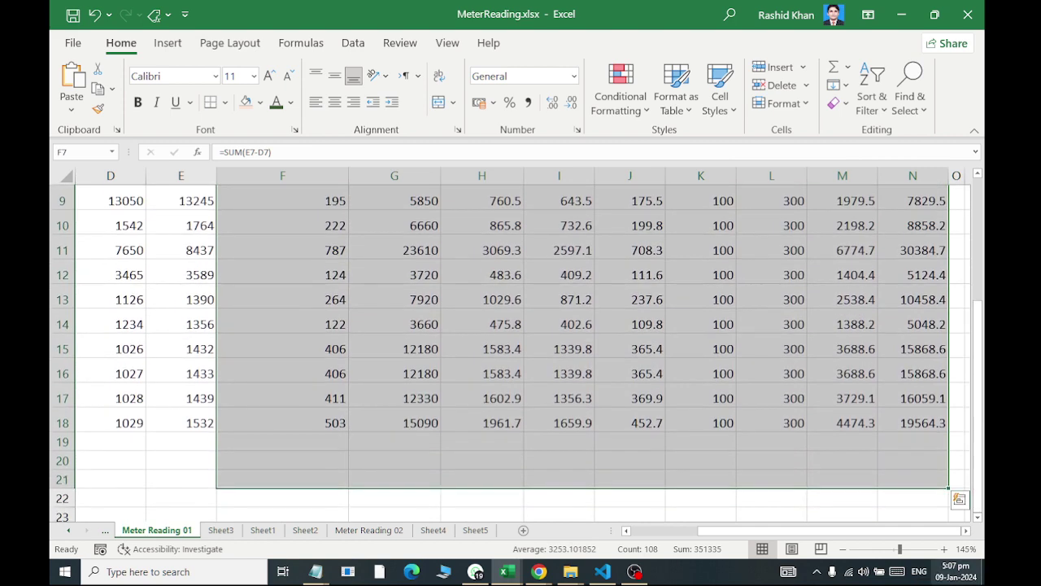
key(Delete)
key(Left)
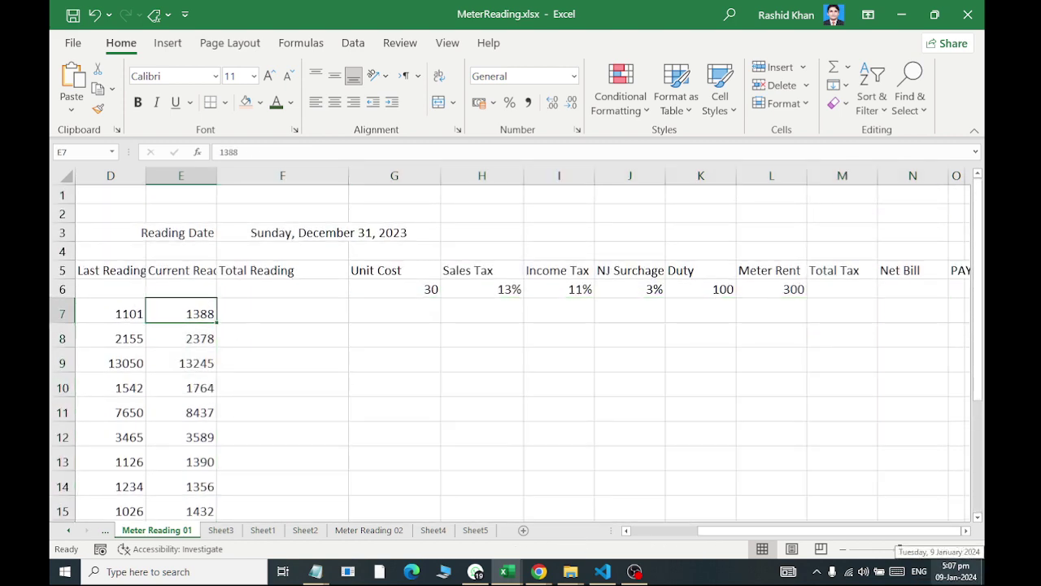
key(Home)
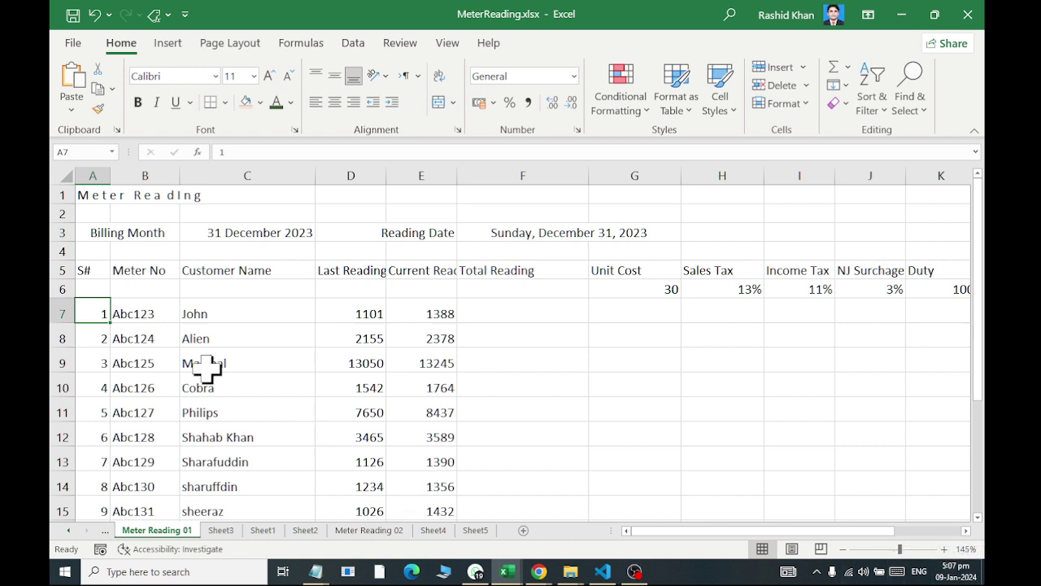
mouse_move(144, 313)
mouse_down()
mouse_move(429, 559)
mouse_move(437, 553)
mouse_up()
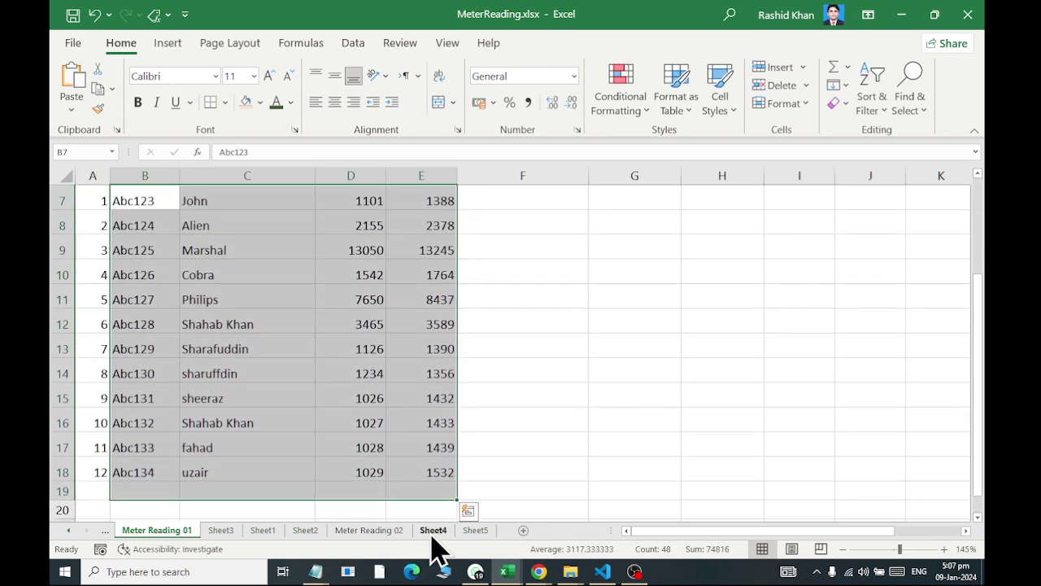
scroll(339, 423, up, 2)
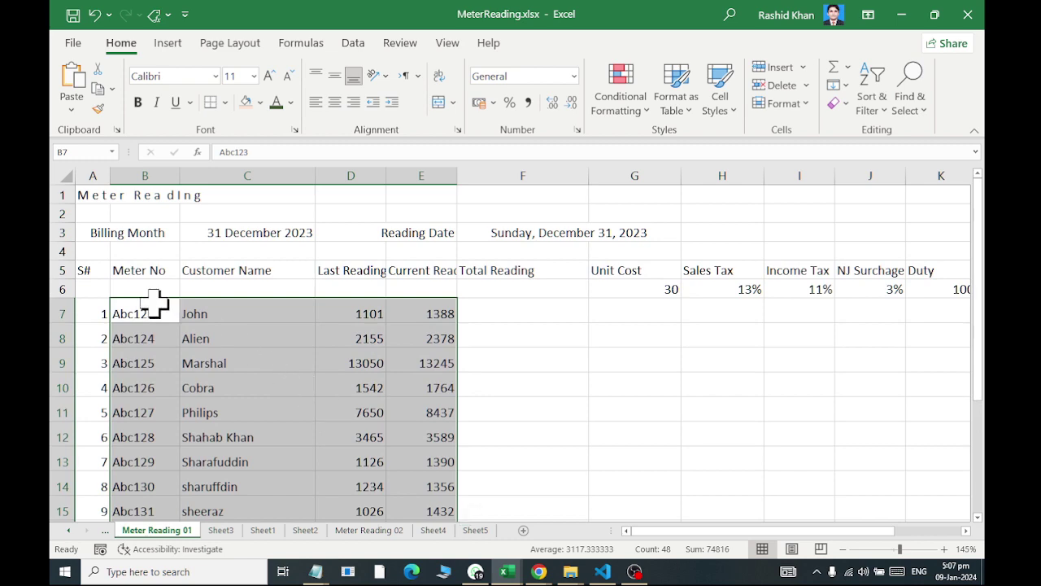
click(155, 303)
click(122, 235)
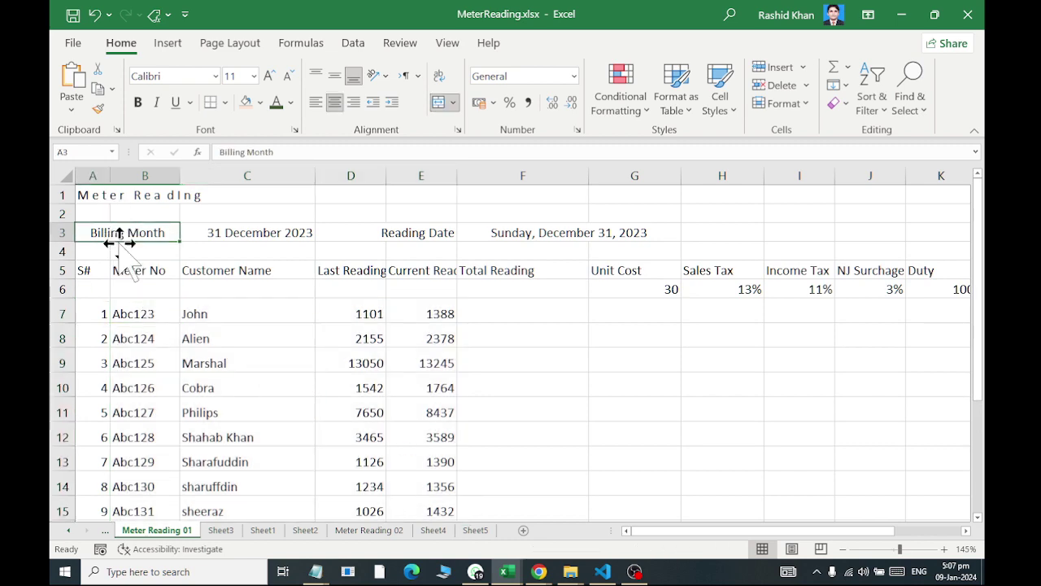
Merge and centre the row 1 title with Title cell style, bold and italic
drag(90, 194, 924, 186)
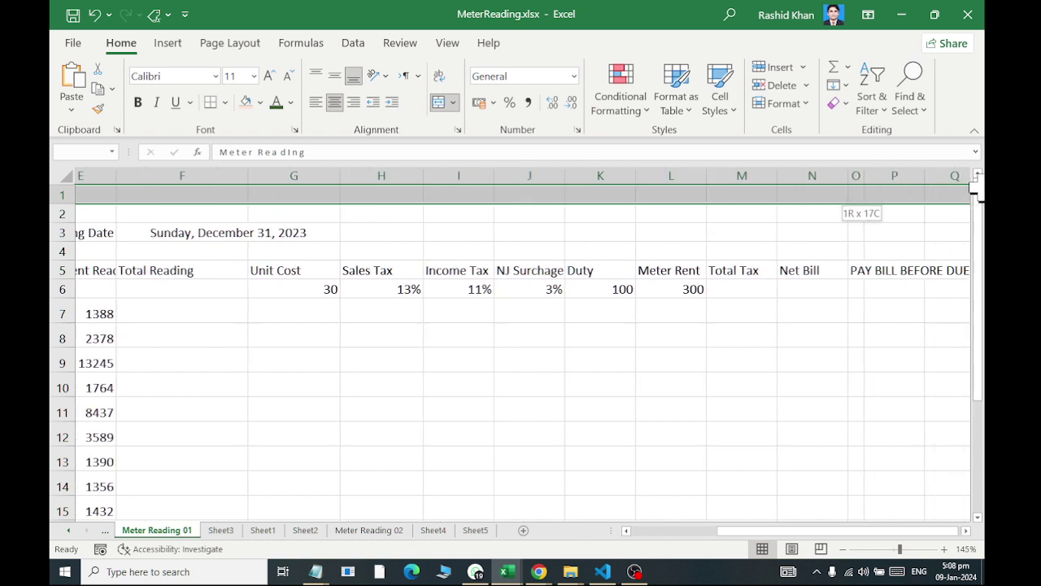
mouse_move(923, 186)
mouse_down()
mouse_move(424, 203)
mouse_move(435, 196)
mouse_up()
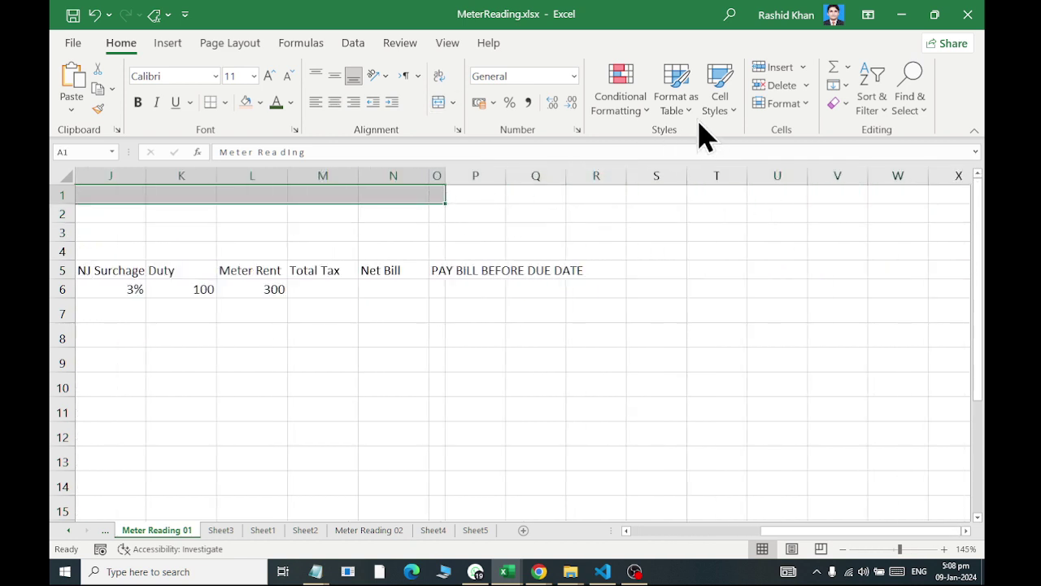
click(440, 102)
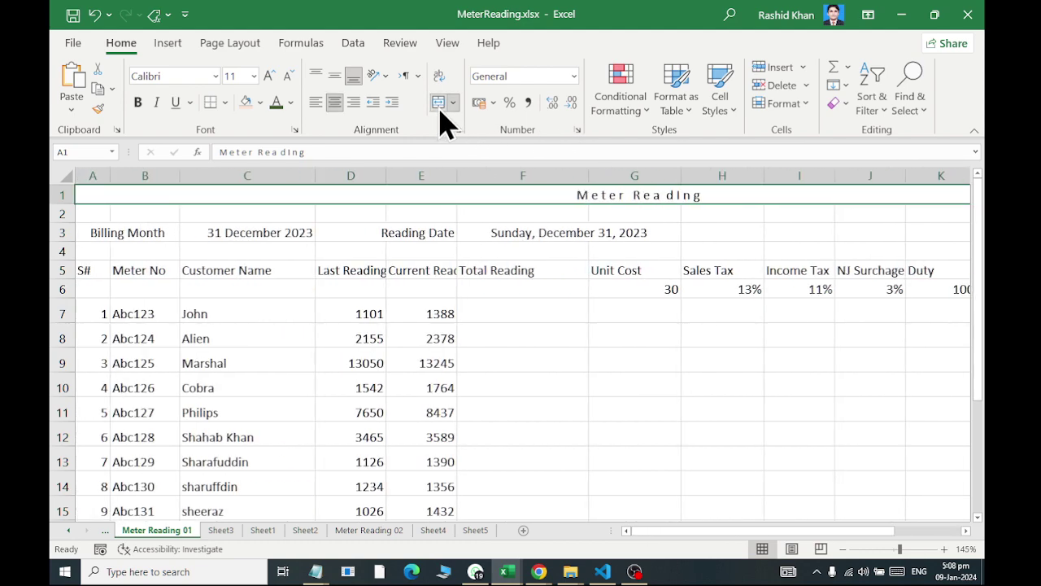
click(722, 101)
click(812, 284)
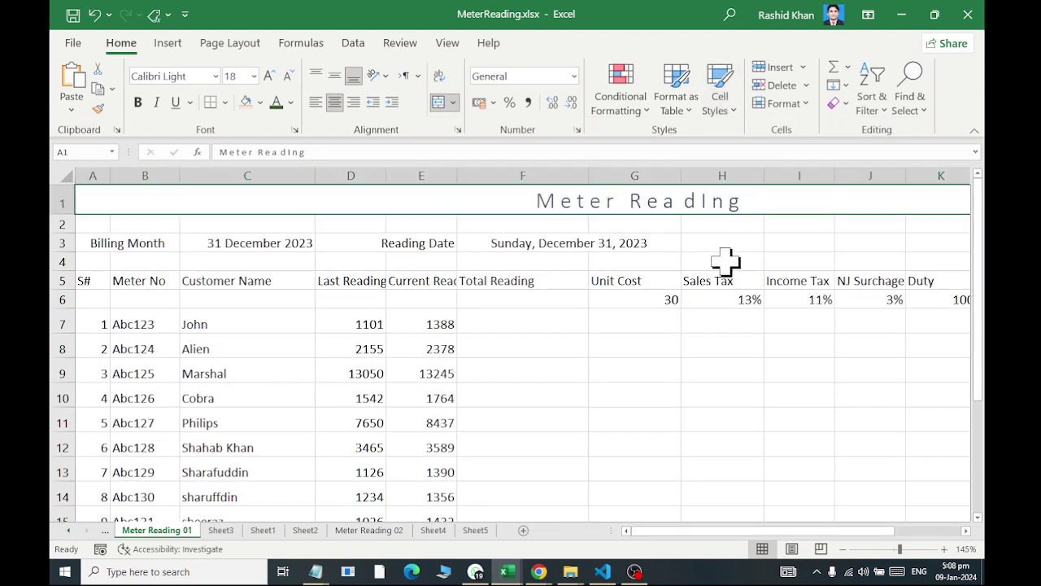
click(138, 103)
click(156, 104)
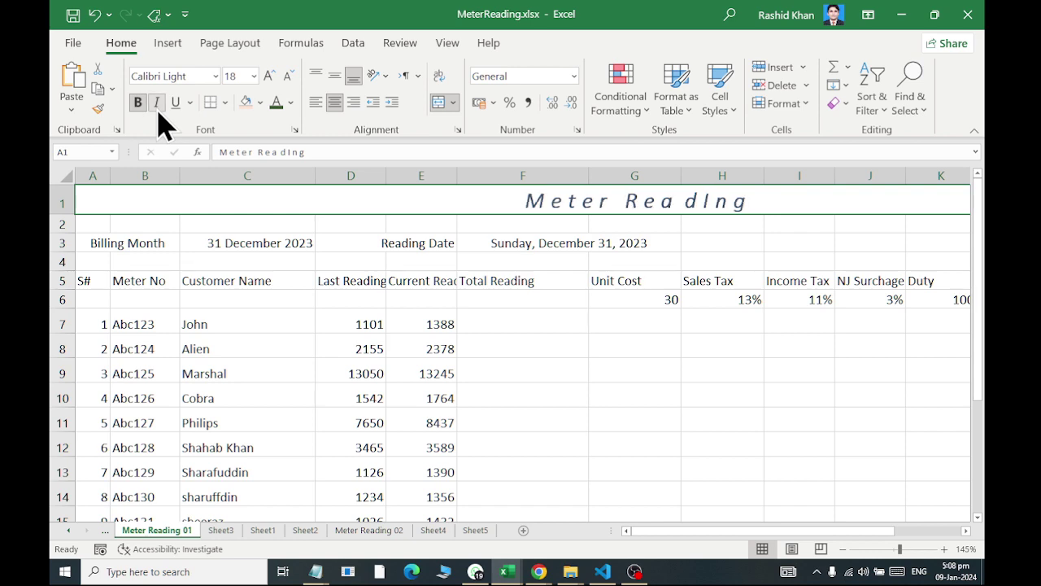
Set the title font to Adobe Heiti Std R
click(216, 76)
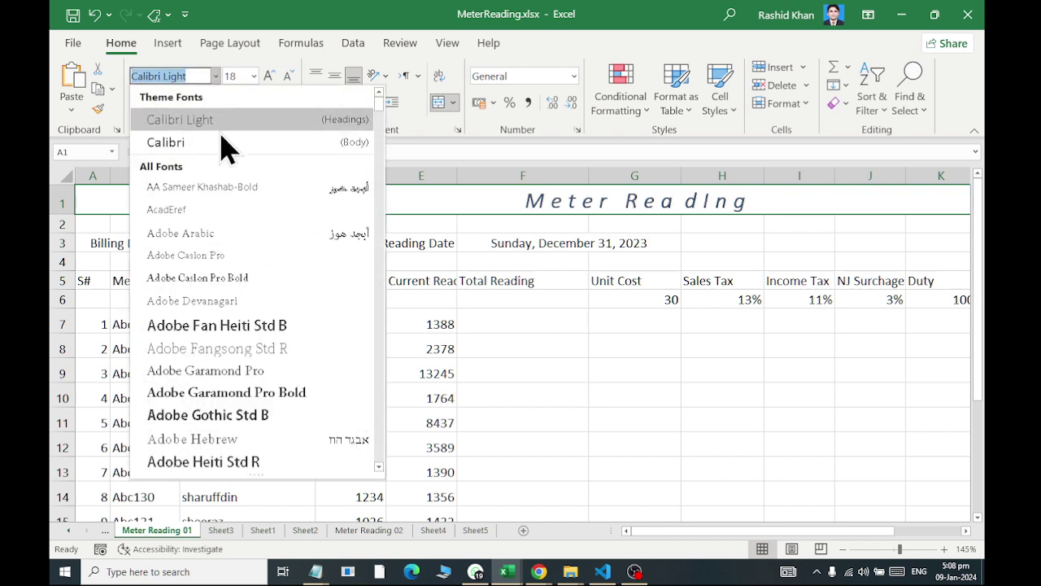
scroll(235, 244, down, 2)
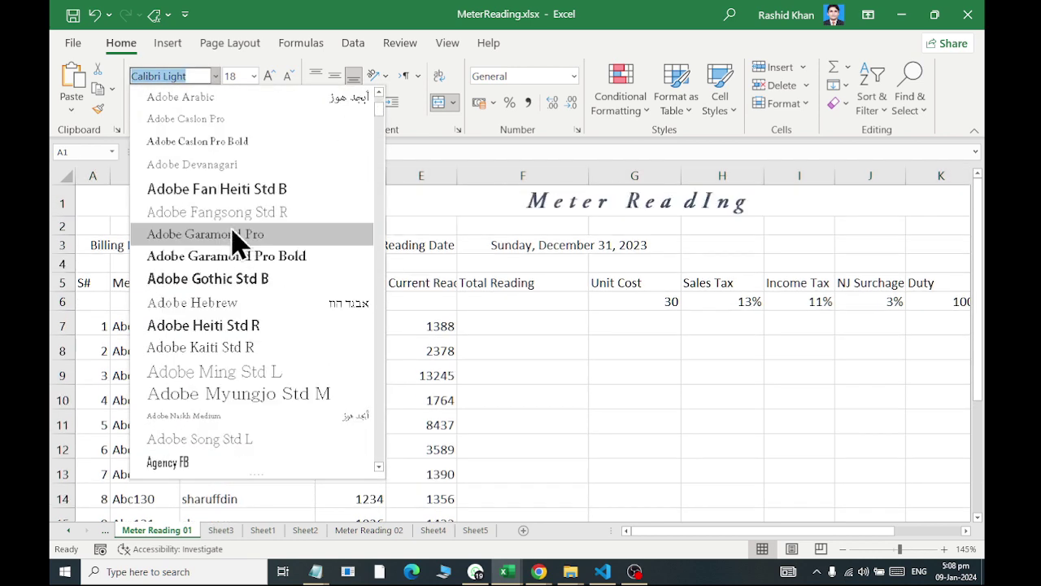
scroll(233, 272, down, 2)
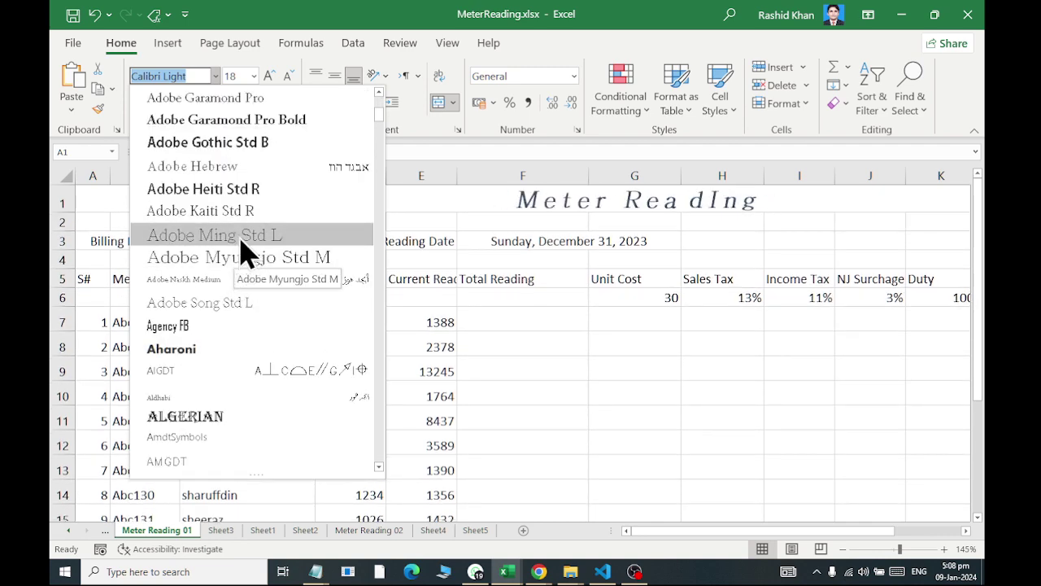
click(239, 193)
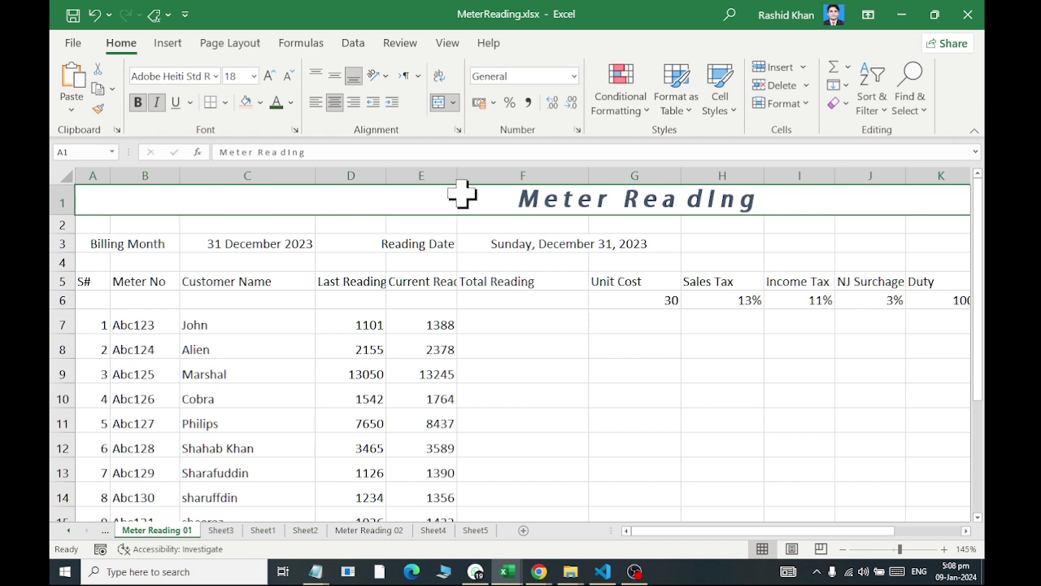
Correct 'ReadIng' to 'Reading' in the title text
double_click(667, 198)
click(606, 200)
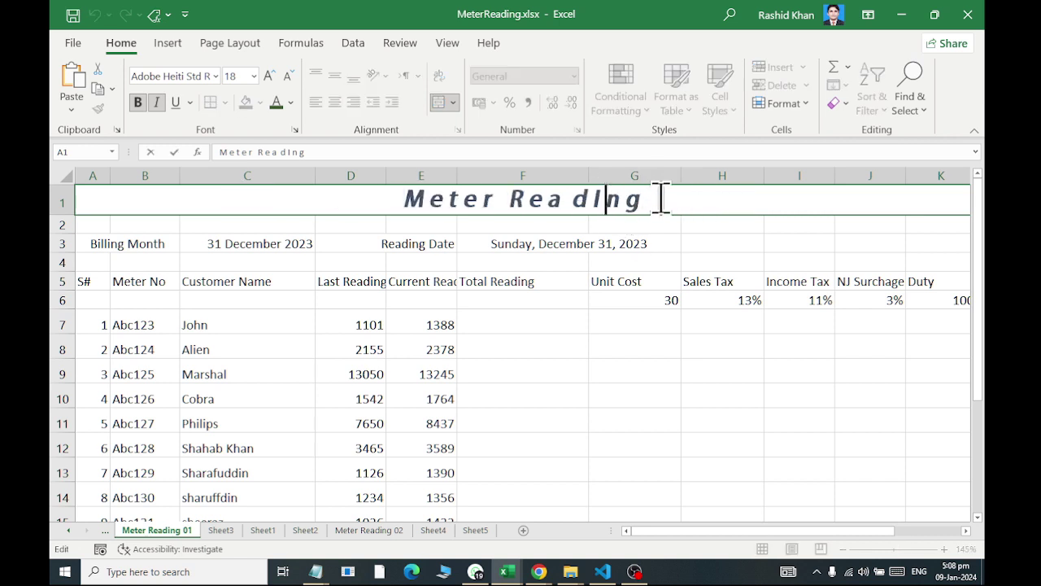
key(Delete)
text(i)
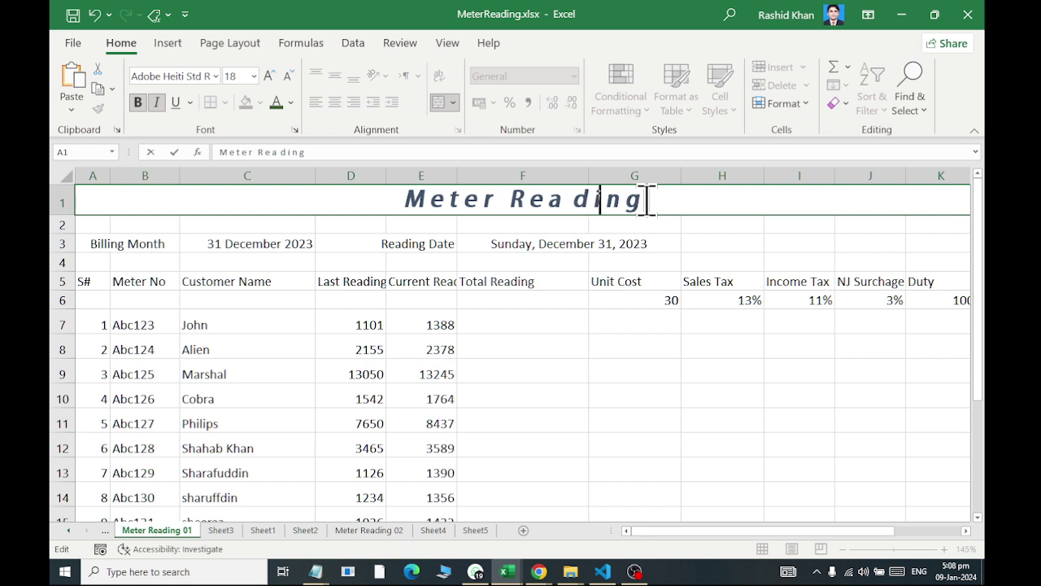
key(Return)
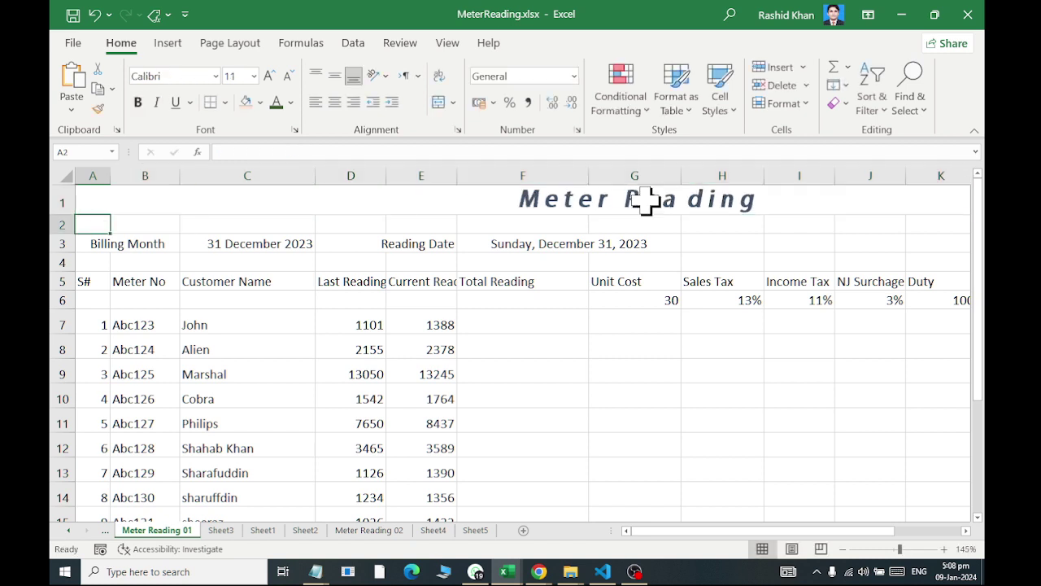
Apply the Explanatory cell style to the Billing Month and Reading Date labels
click(114, 242)
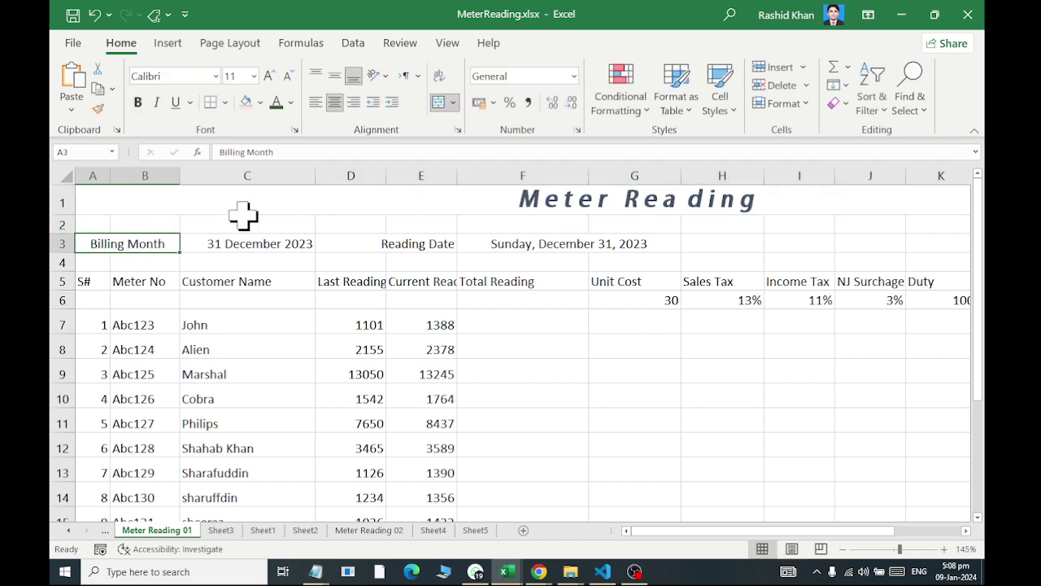
click(720, 114)
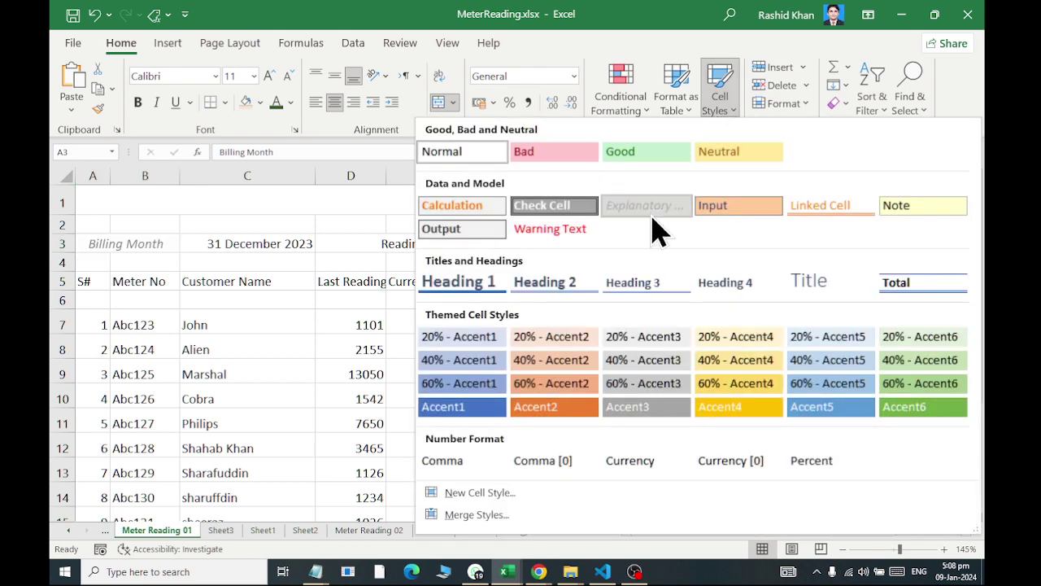
click(650, 205)
click(397, 246)
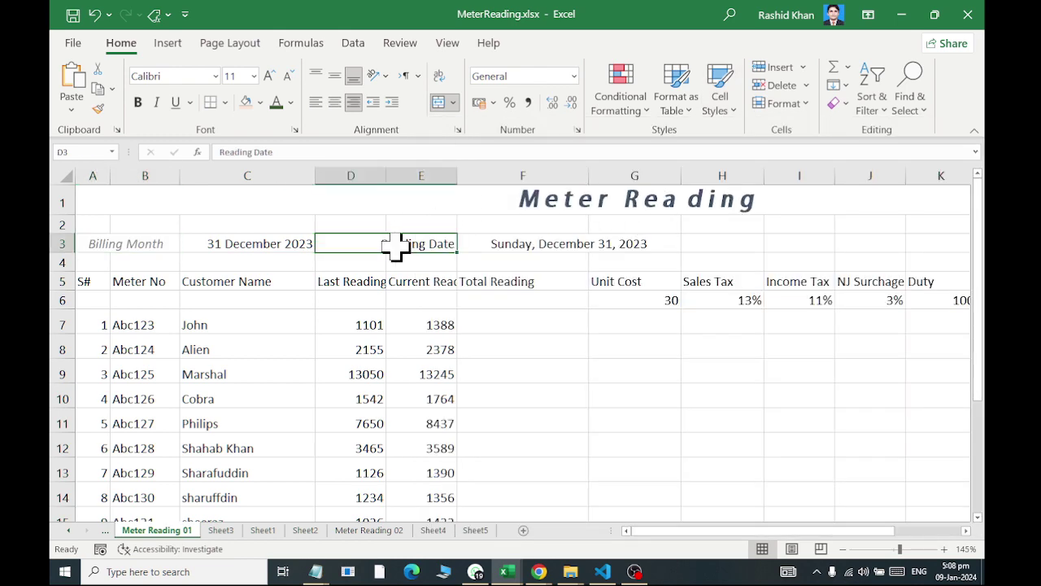
click(716, 105)
click(625, 213)
Apply the Check Cell style to both date values in C3 and F3
click(298, 243)
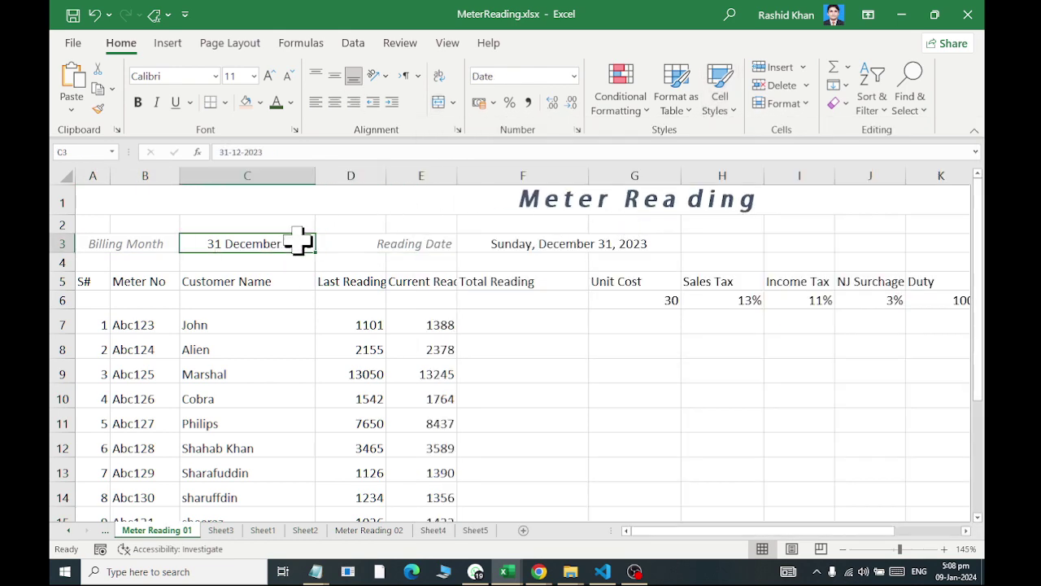
click(726, 114)
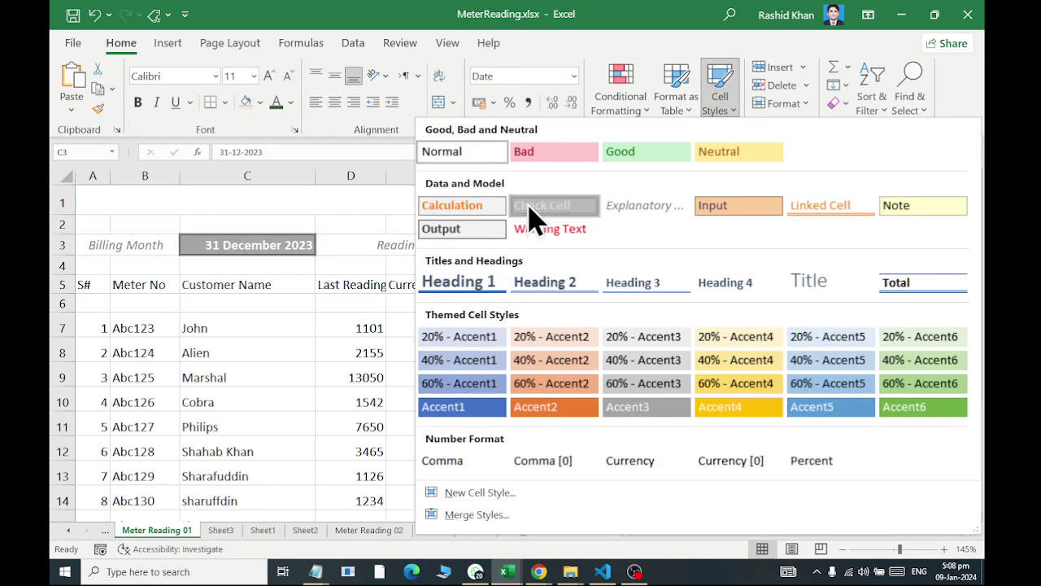
click(533, 208)
click(472, 245)
click(727, 109)
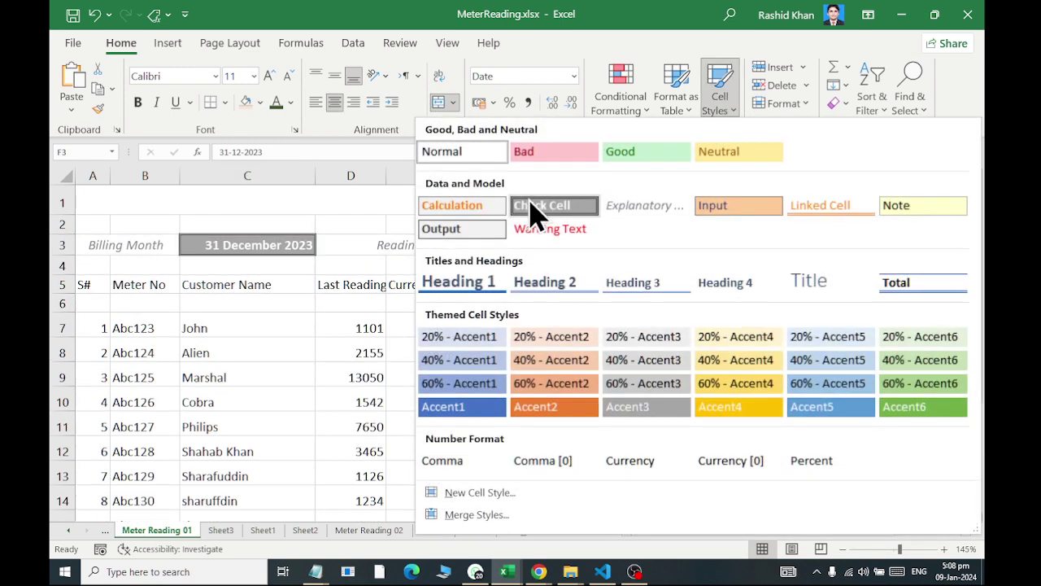
click(535, 210)
drag(89, 289, 980, 289)
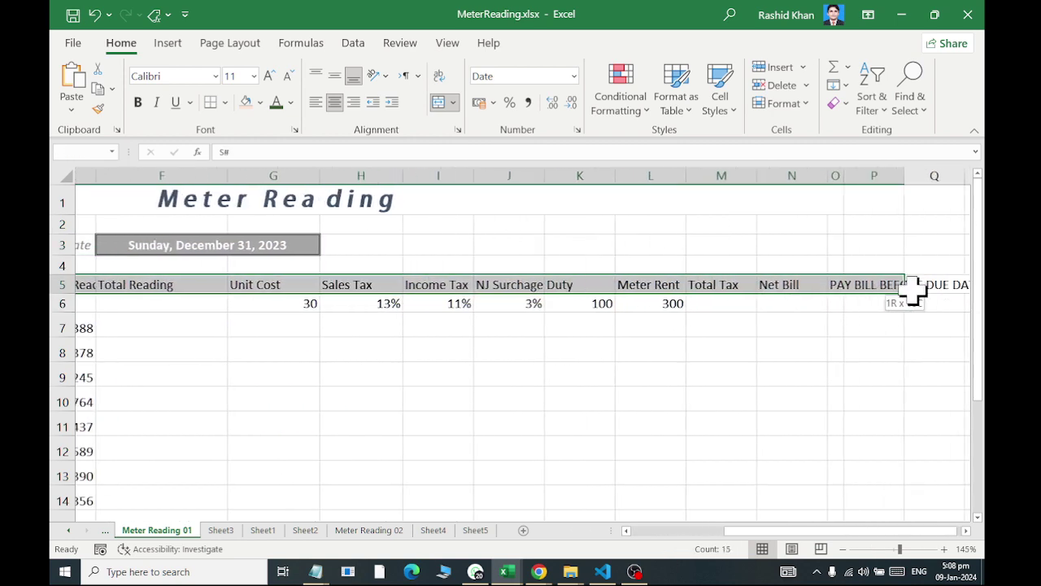
Give the row 5 column headers the Heading 1 style, centred and wrapped
drag(980, 289, 814, 287)
click(722, 122)
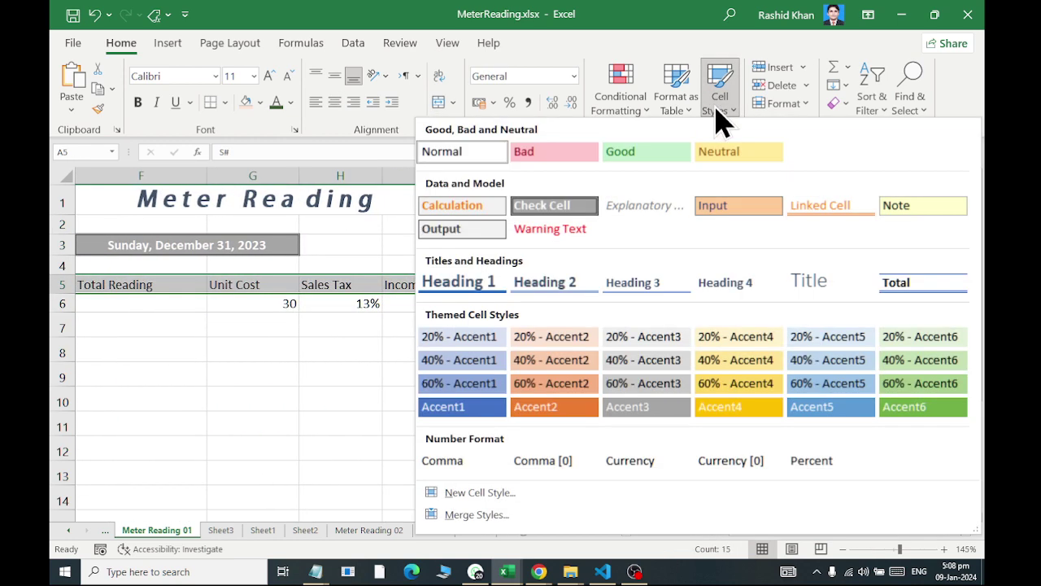
click(475, 288)
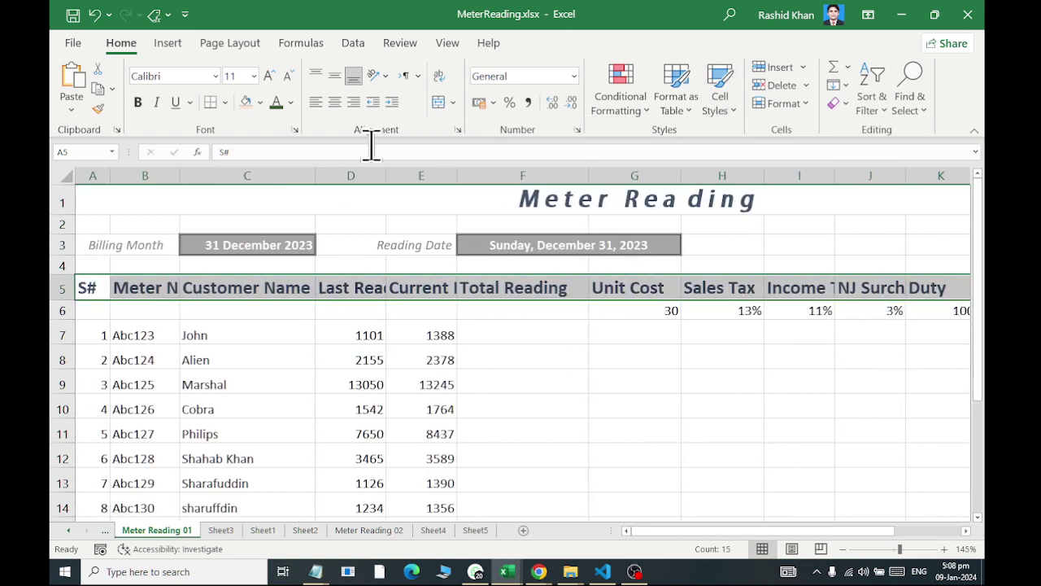
click(334, 101)
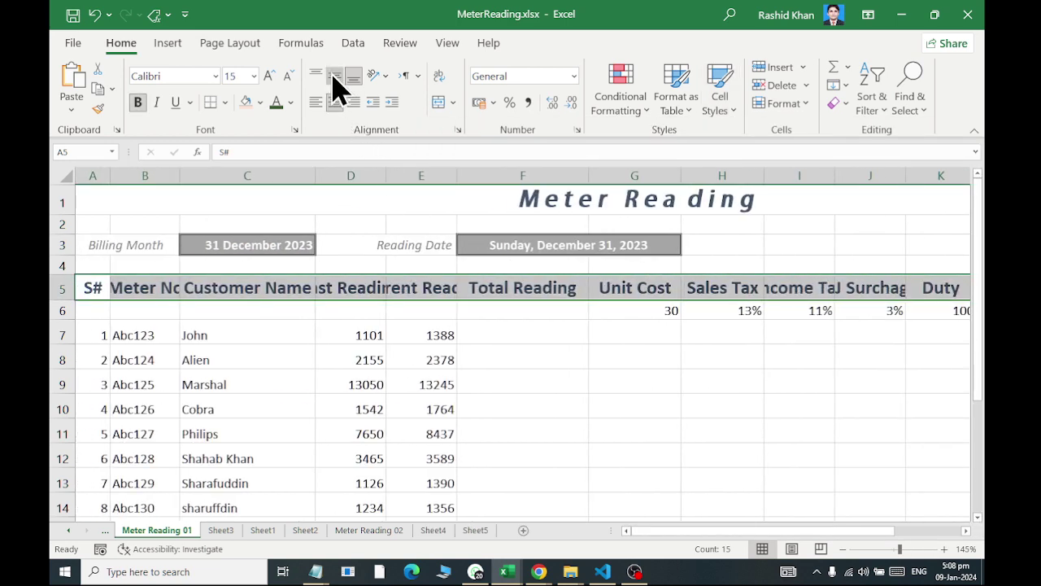
click(439, 77)
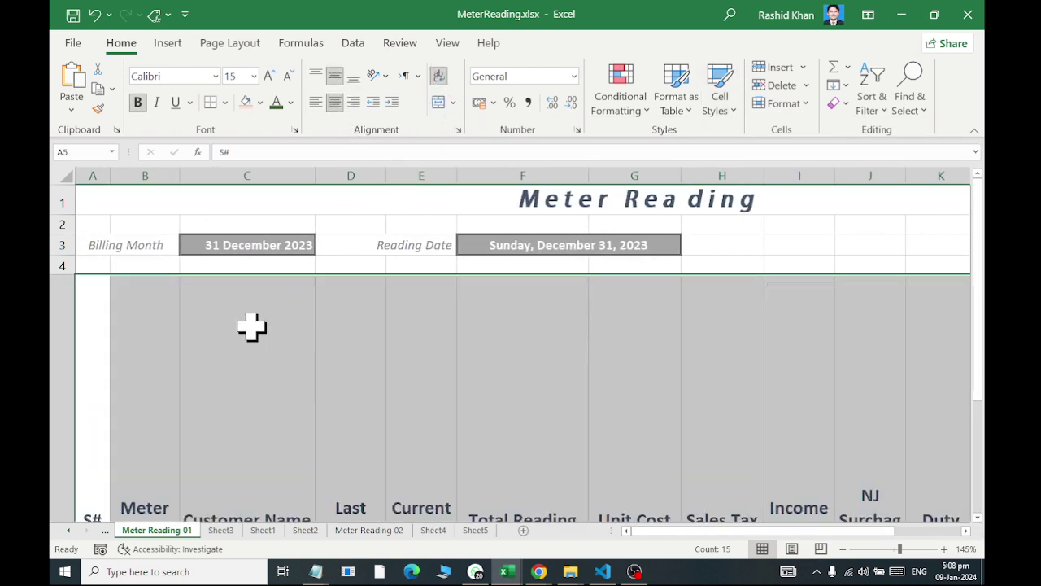
Select the header cells from Net Bill back to S#
scroll(244, 317, down, 1)
scroll(228, 306, down, 1)
scroll(226, 290, up, 2)
scroll(227, 289, down, 1)
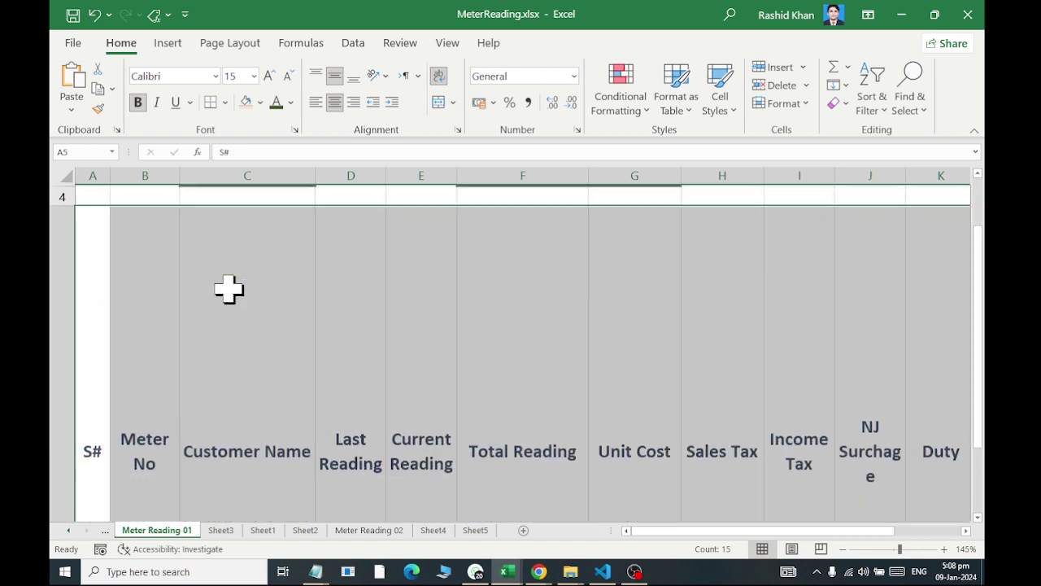
mouse_move(713, 530)
mouse_down()
mouse_move(710, 543)
mouse_move(953, 535)
mouse_up()
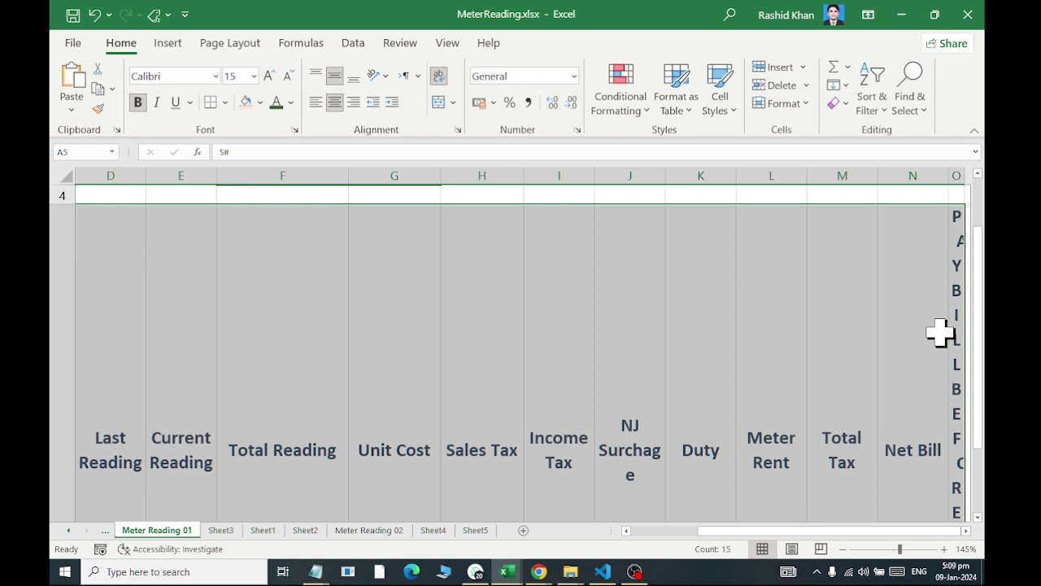
click(957, 293)
drag(904, 318, 54, 360)
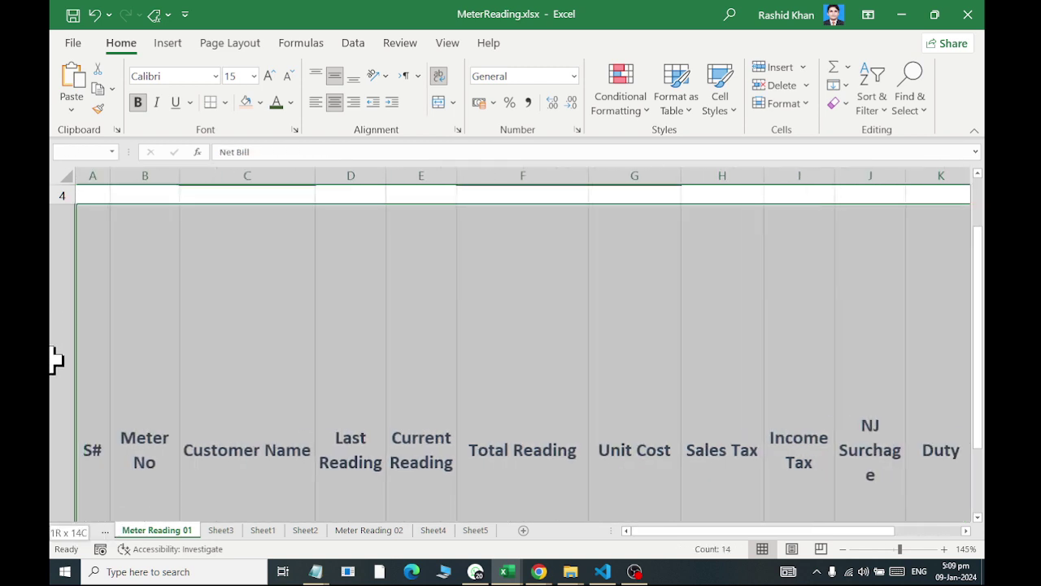
Drag row 5's bottom border upward so the headers fit within two lines
scroll(65, 383, down, 2)
scroll(65, 382, up, 1)
scroll(49, 383, up, 1)
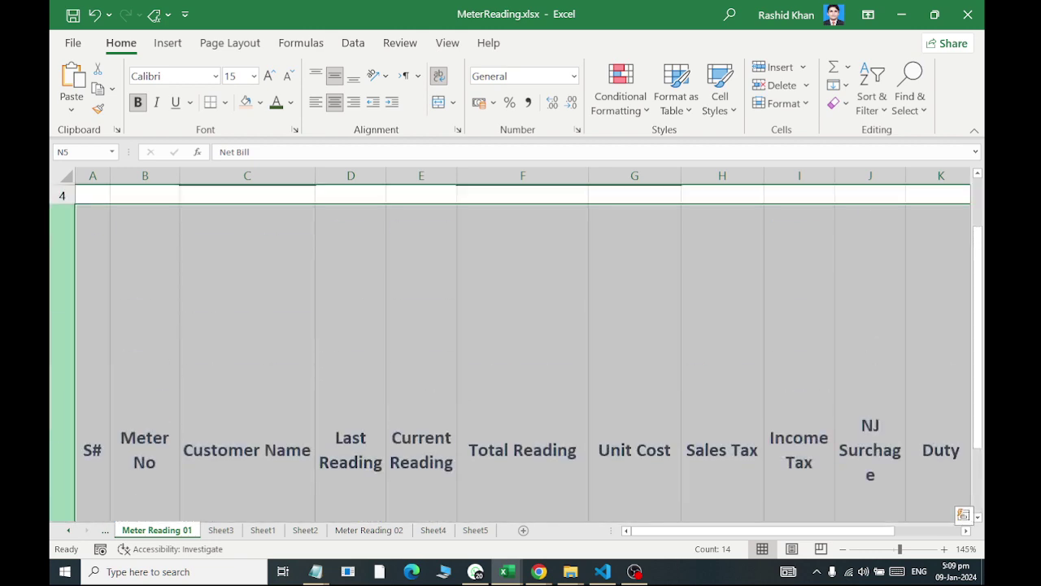
scroll(58, 383, down, 1)
scroll(57, 244, up, 1)
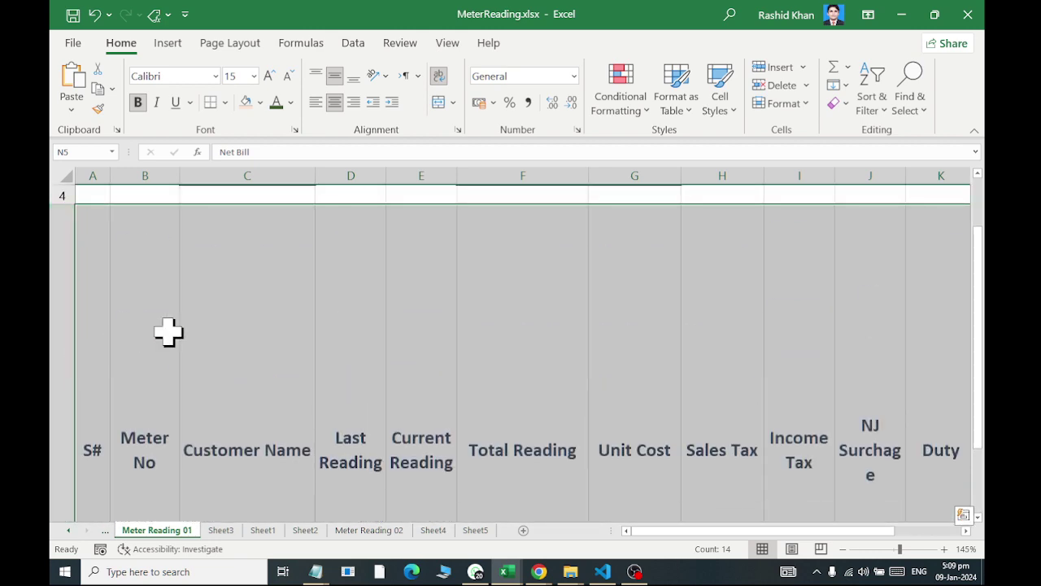
scroll(200, 318, down, 1)
scroll(200, 318, down, 3)
scroll(199, 319, down, 1)
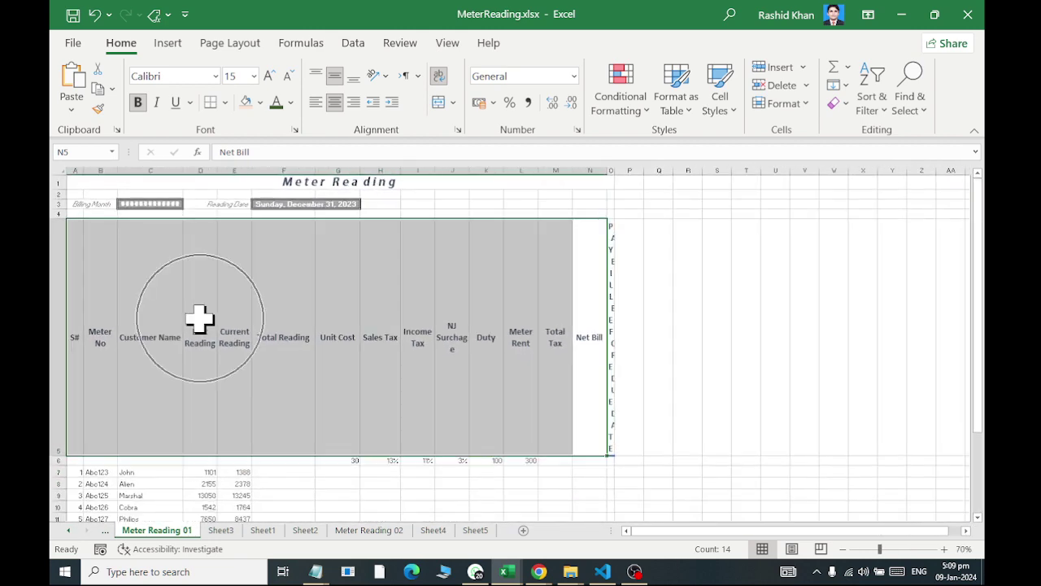
drag(61, 454, 82, 244)
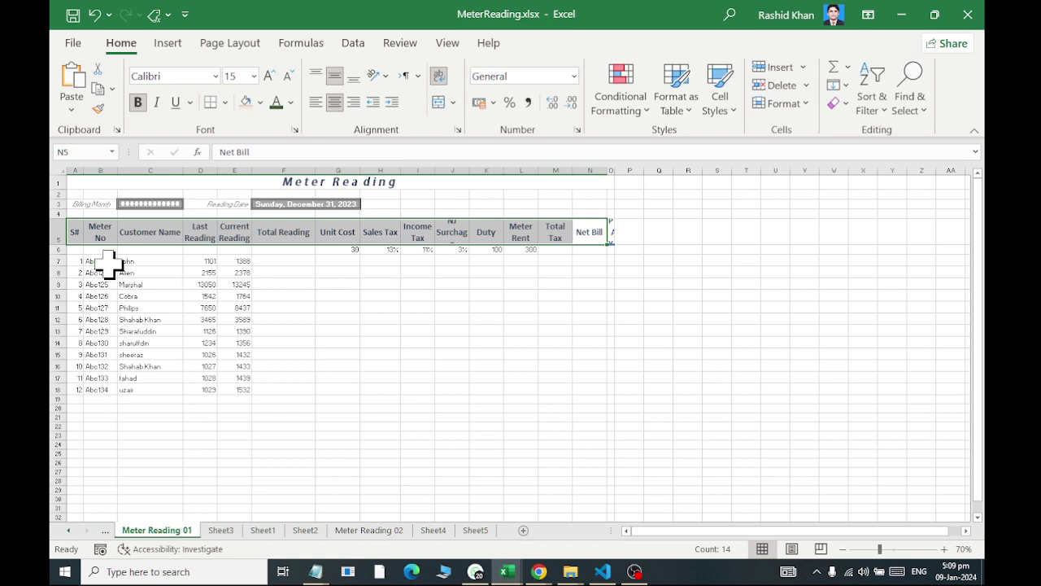
Merge and centre the Meter No, Customer Name and Total Reading headings down rows 5–6
scroll(108, 262, up, 2)
click(84, 259)
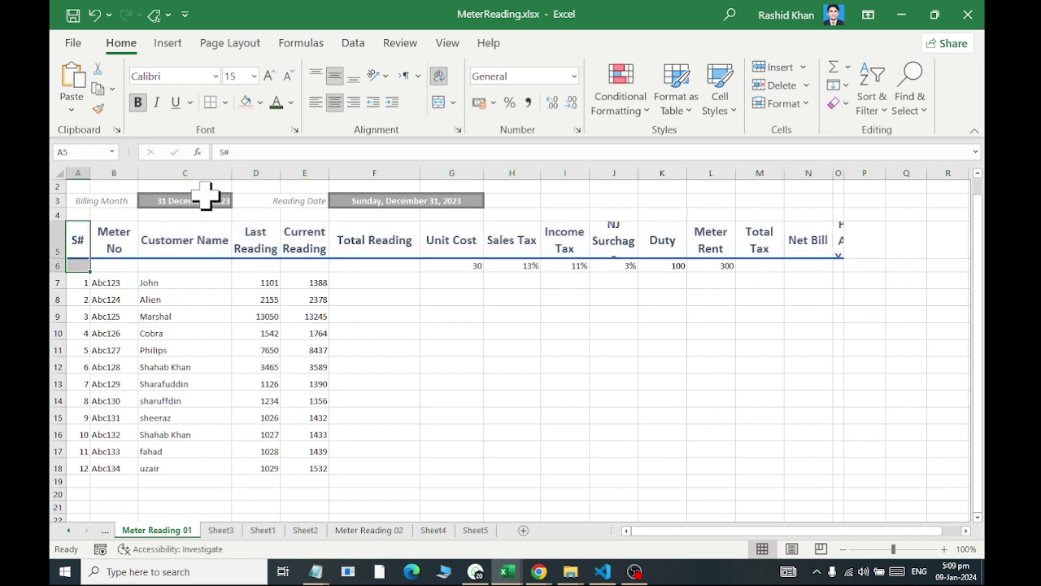
drag(116, 246, 116, 267)
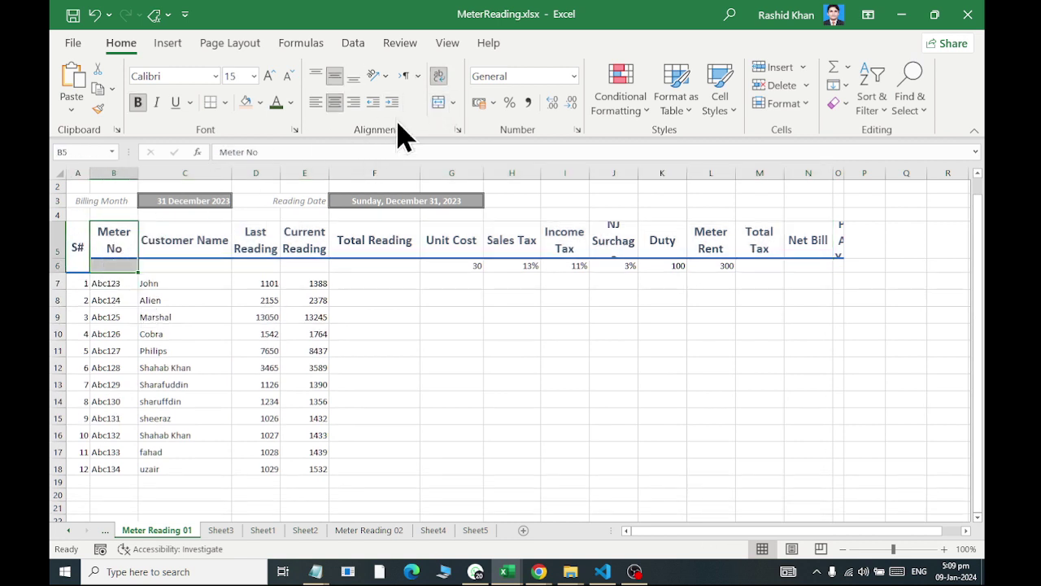
click(438, 102)
drag(204, 249, 203, 267)
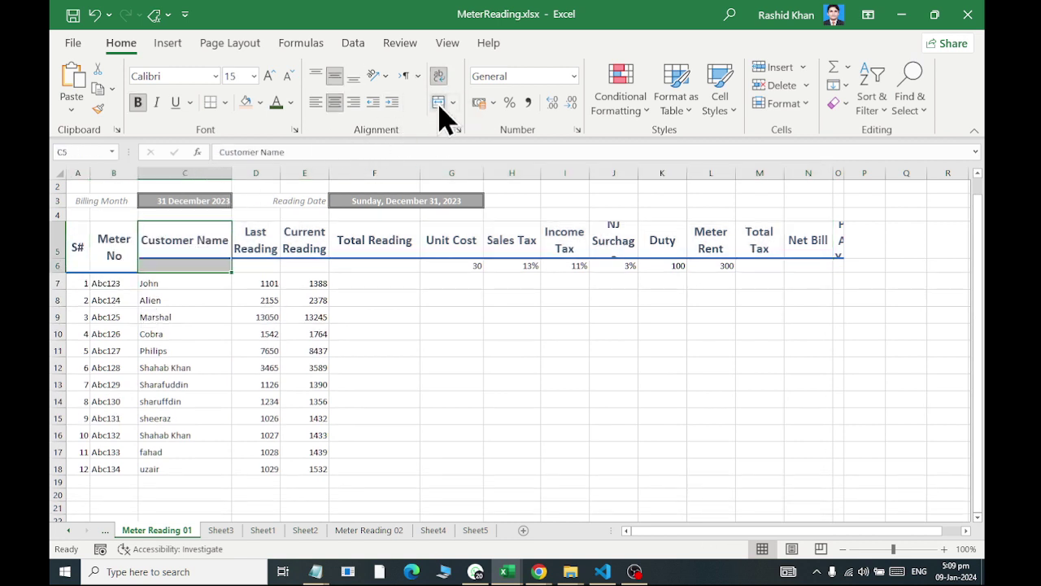
click(438, 102)
drag(370, 244, 370, 277)
drag(391, 241, 390, 268)
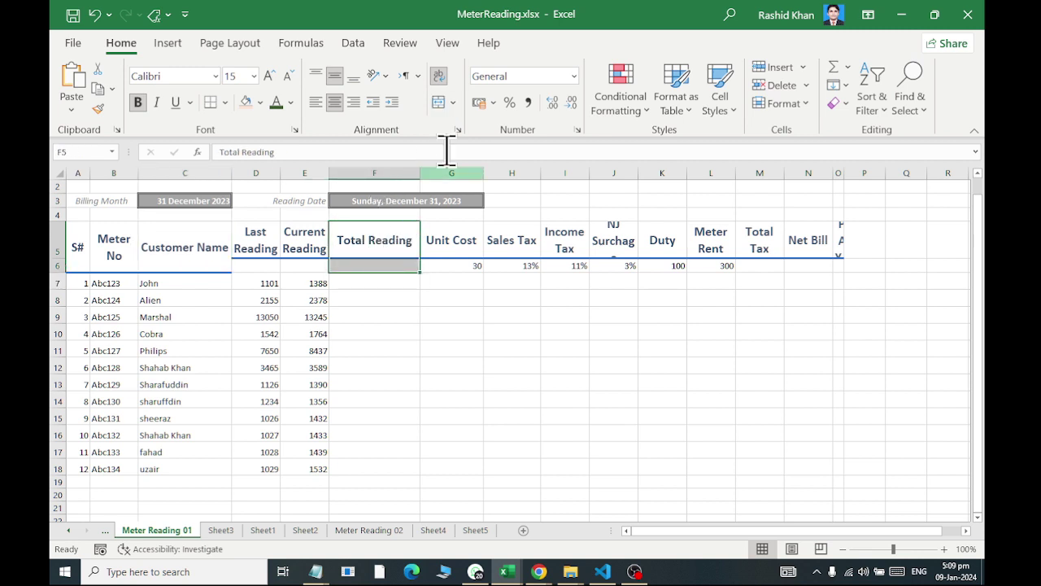
click(439, 102)
Merge and centre the Current Reading, Last Reading, Total Tax and Net Bill headings with the cells below
click(302, 252)
drag(303, 252, 303, 268)
click(438, 102)
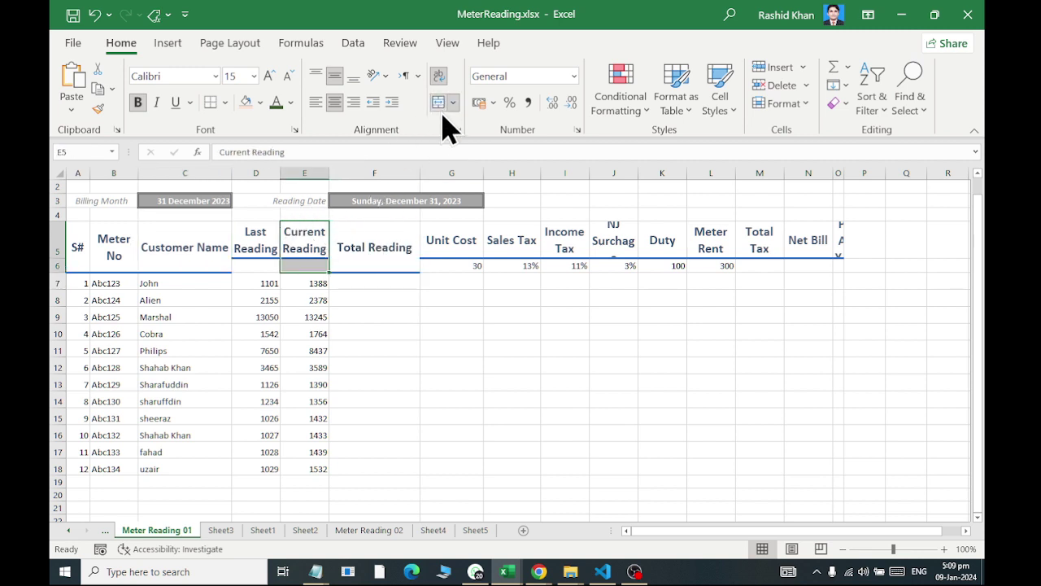
drag(263, 236, 260, 267)
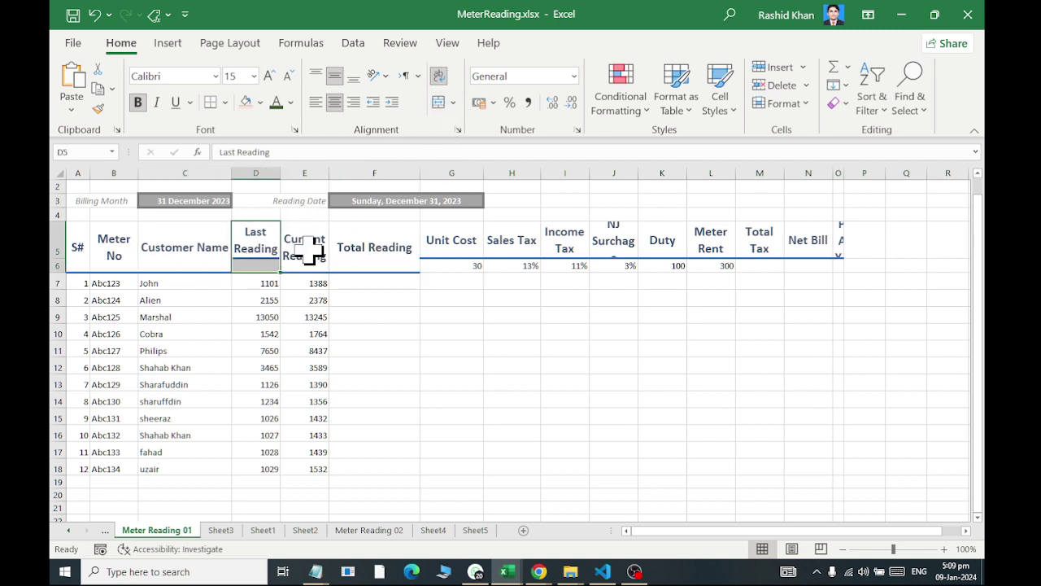
click(438, 102)
drag(759, 240, 759, 266)
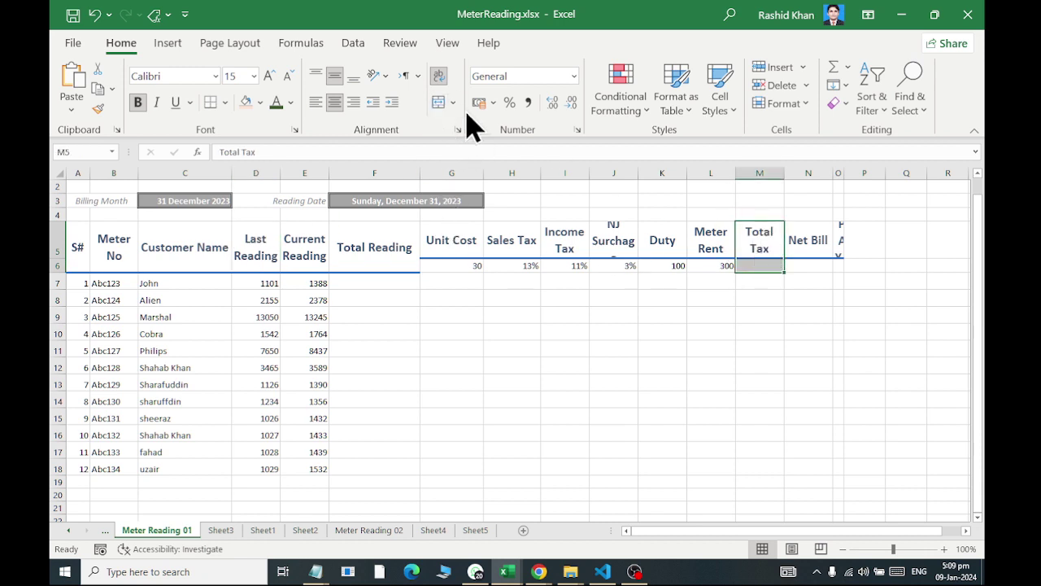
click(439, 102)
drag(796, 238, 802, 262)
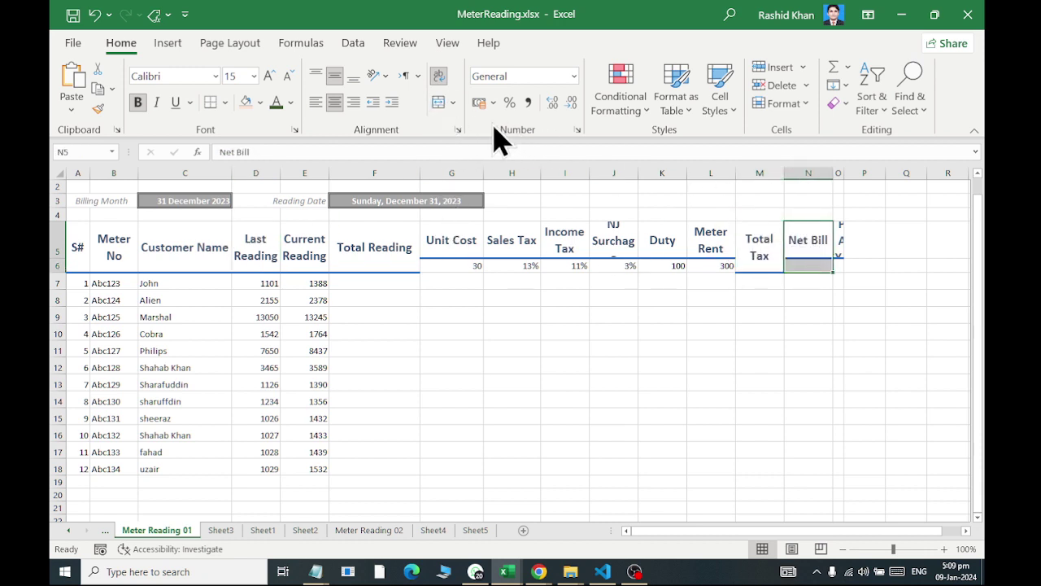
click(438, 102)
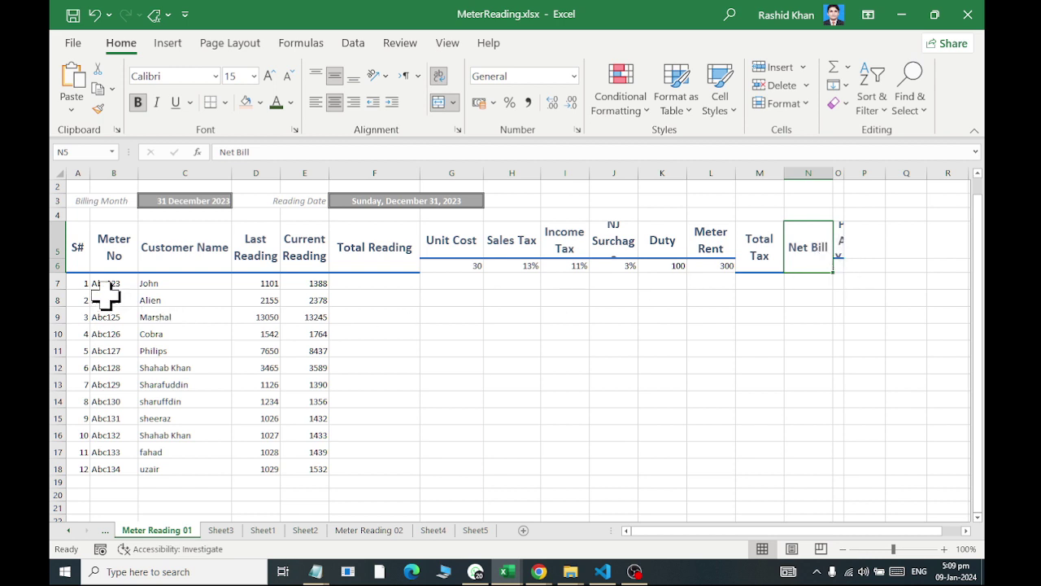
mouse_move(82, 283)
mouse_down()
mouse_move(844, 298)
mouse_move(843, 477)
mouse_up()
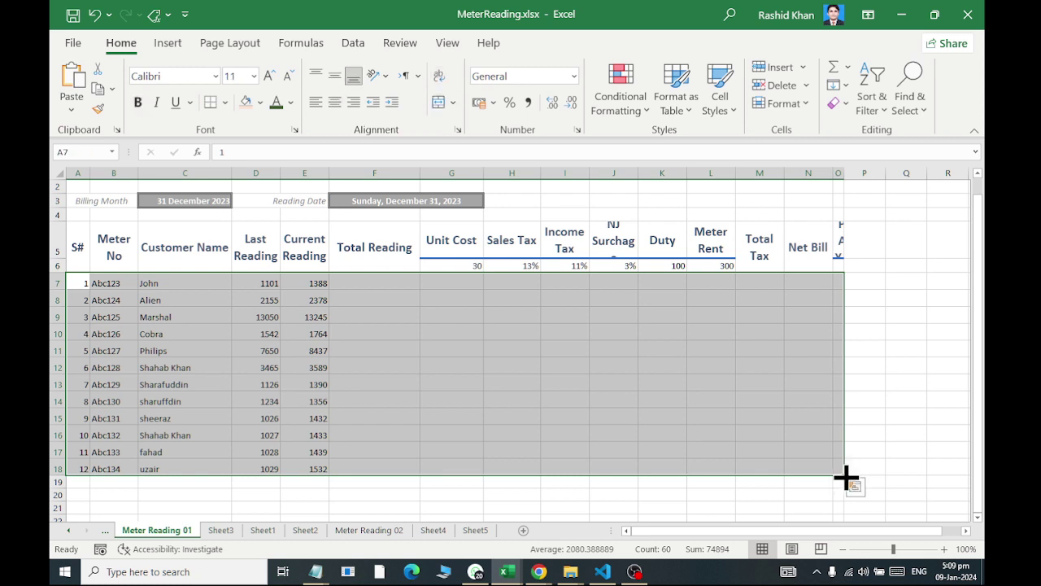
Make rows A7:O18 taller with 14 pt centred text and All Borders
click(777, 103)
click(805, 148)
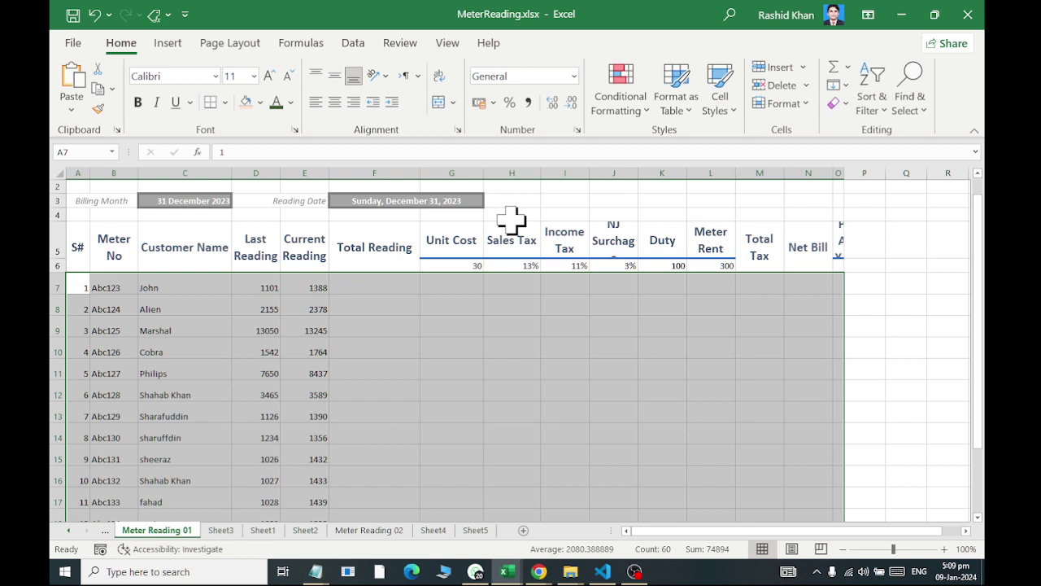
click(270, 75)
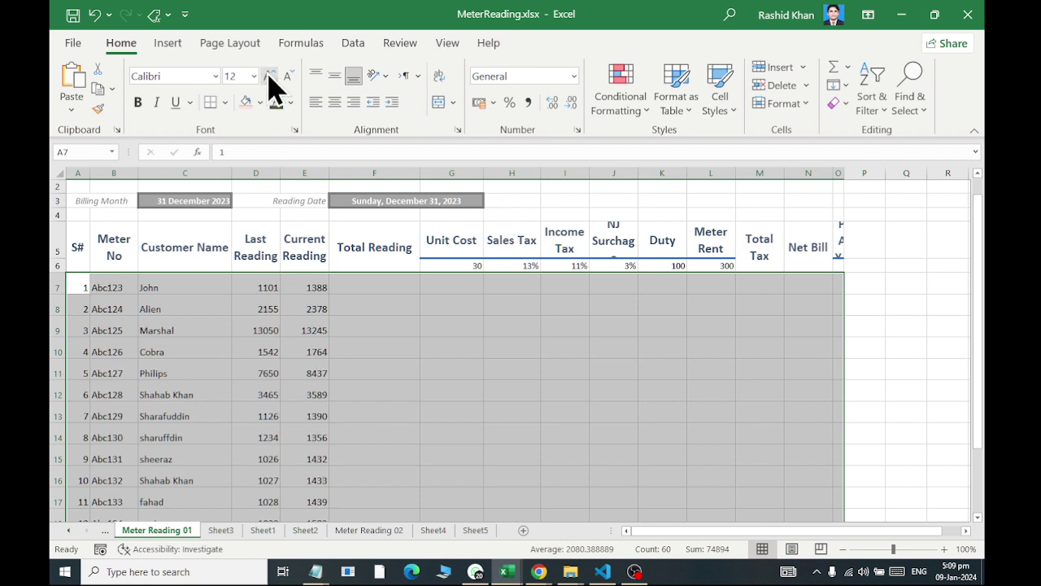
click(270, 77)
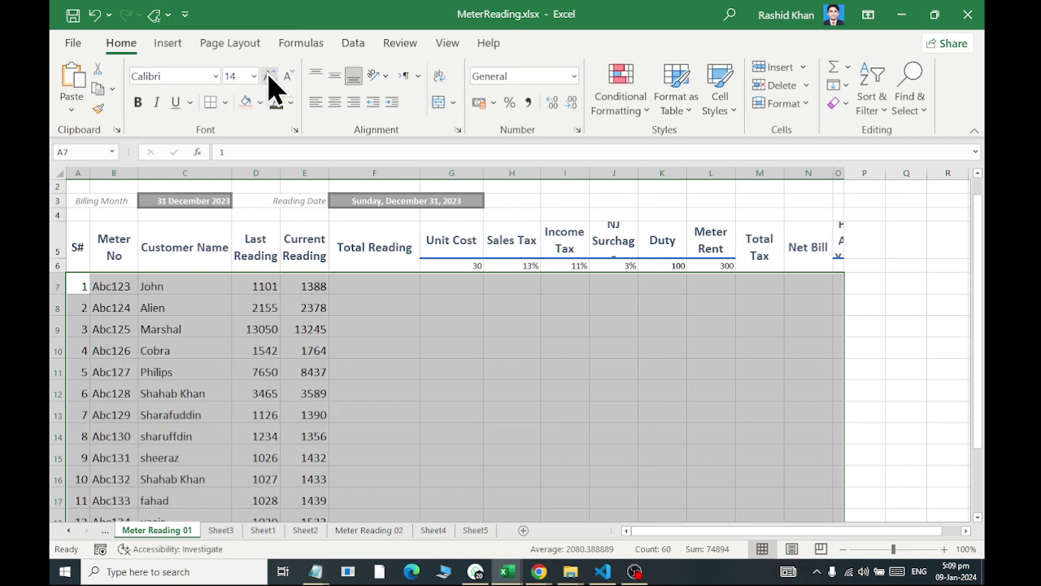
click(333, 106)
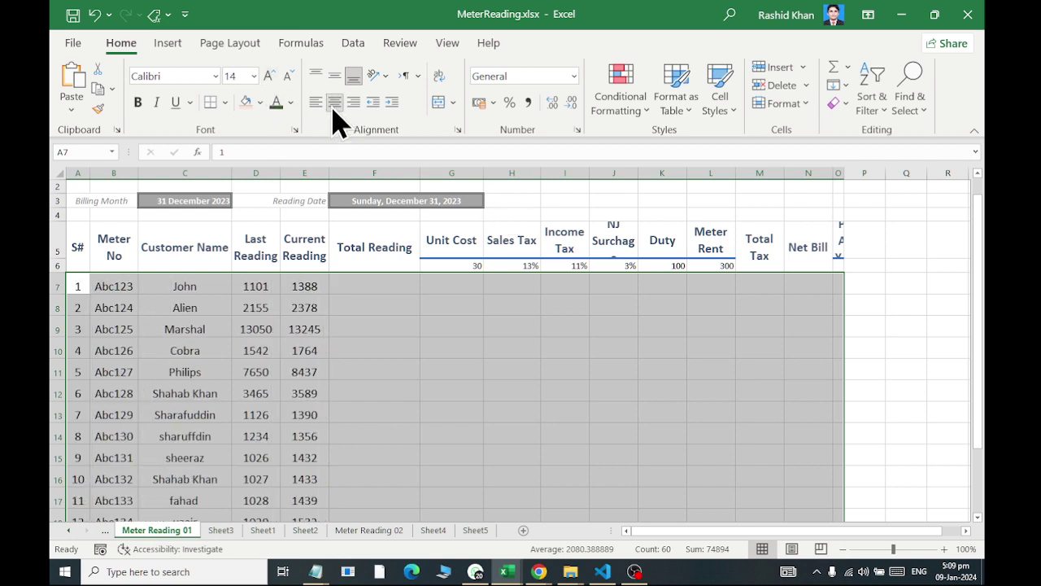
click(225, 103)
click(244, 238)
click(224, 102)
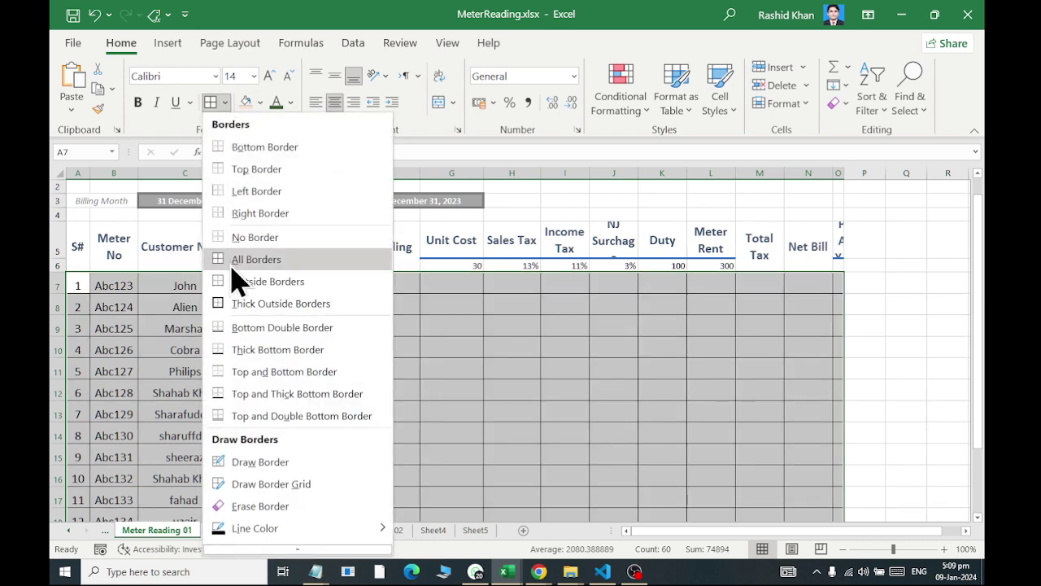
click(236, 259)
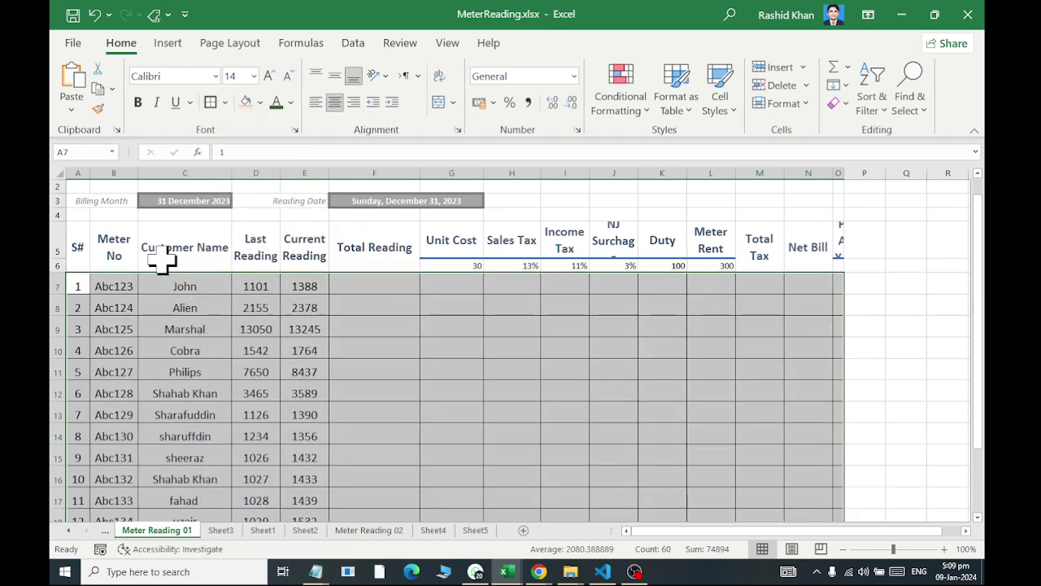
drag(77, 249, 834, 254)
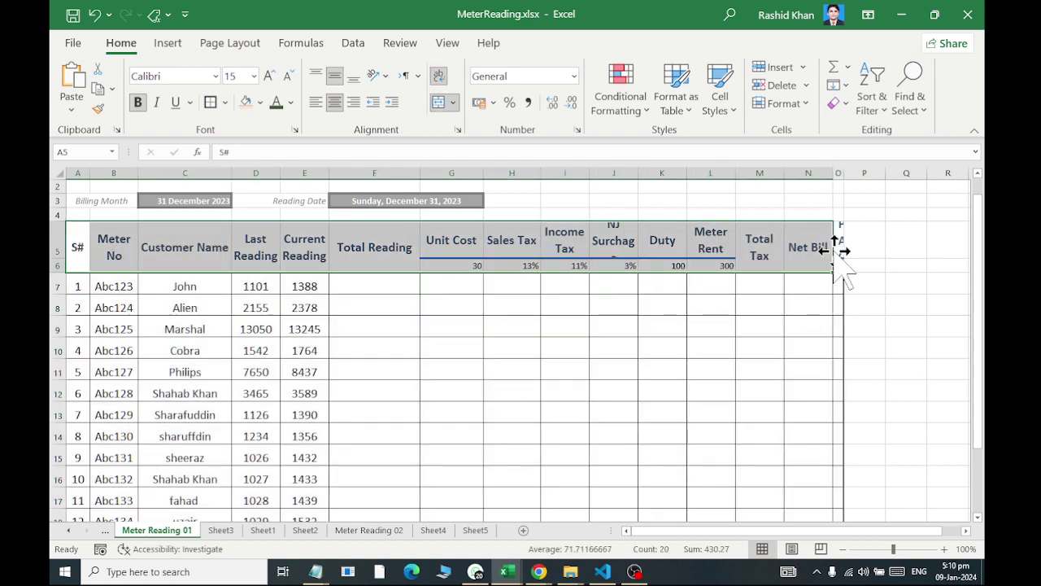
Give the two header rows All Borders plus a thick outside border
drag(834, 253, 51, 244)
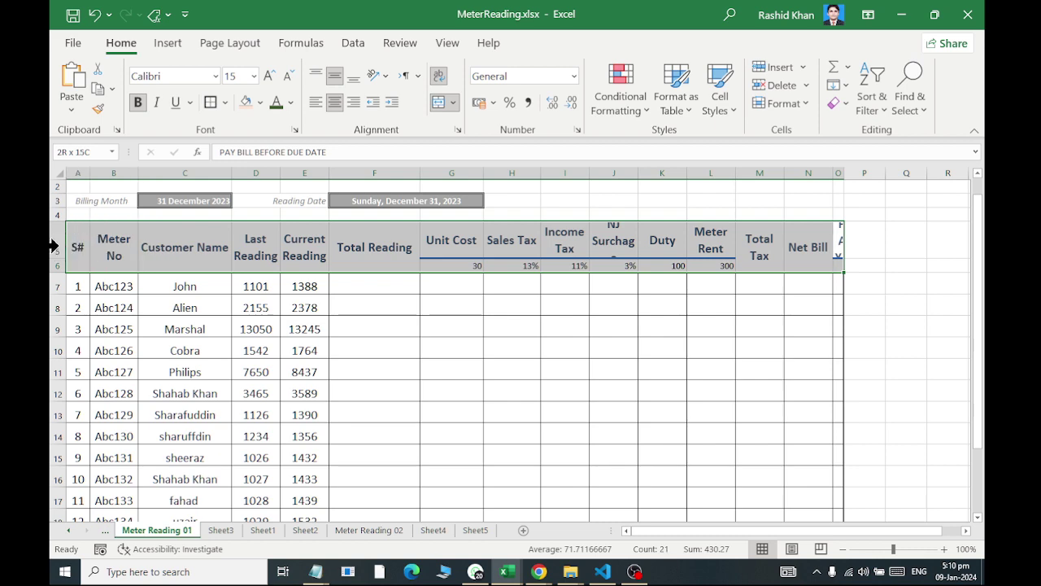
click(224, 102)
click(293, 259)
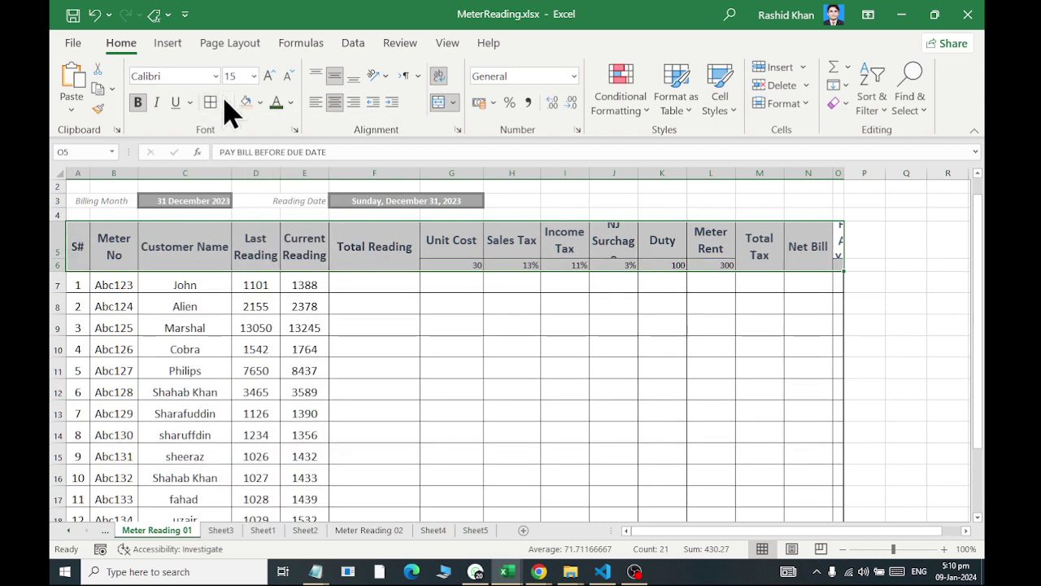
click(225, 102)
click(244, 303)
click(287, 289)
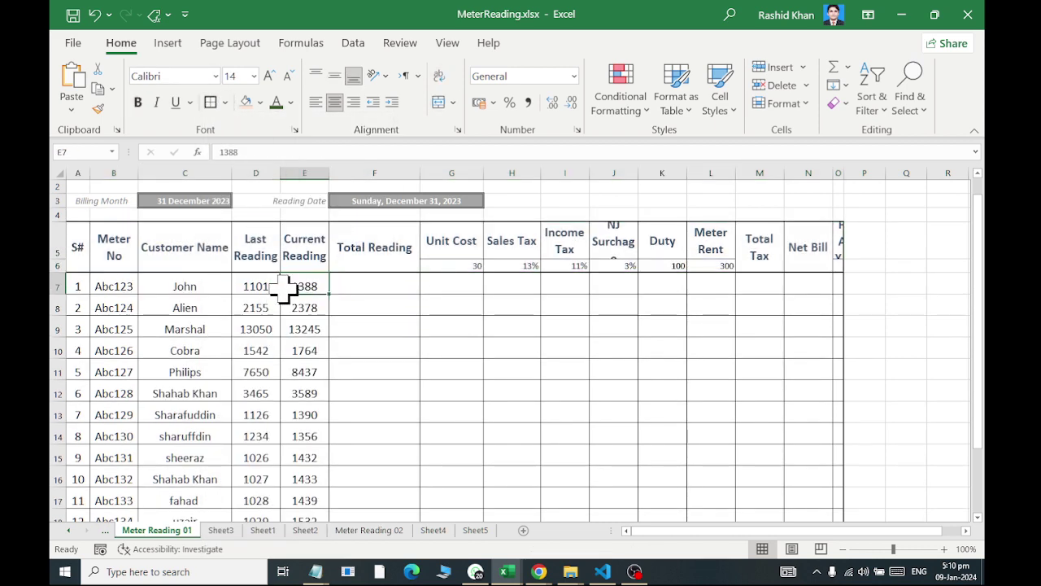
Merge the PAY BILL BEFORE DUE DATE cells in column O, widen the column slightly, and rotate the text upward
drag(838, 244, 837, 493)
click(437, 112)
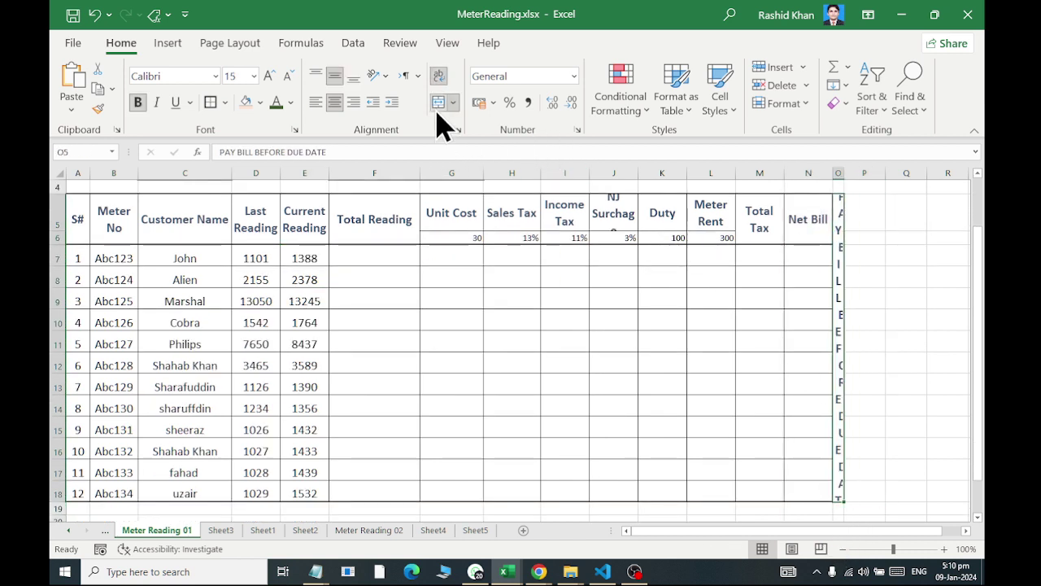
click(380, 80)
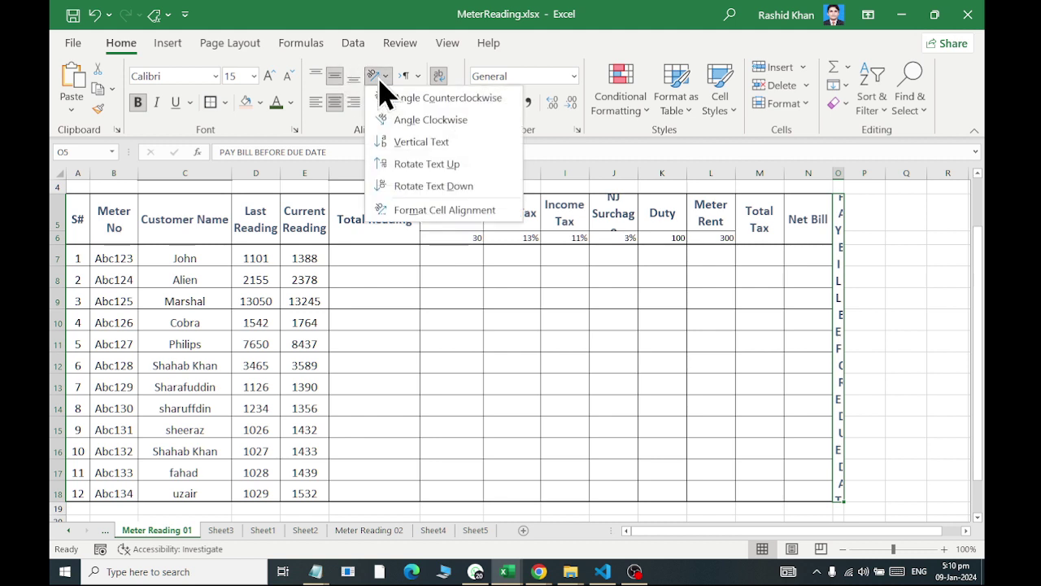
click(386, 165)
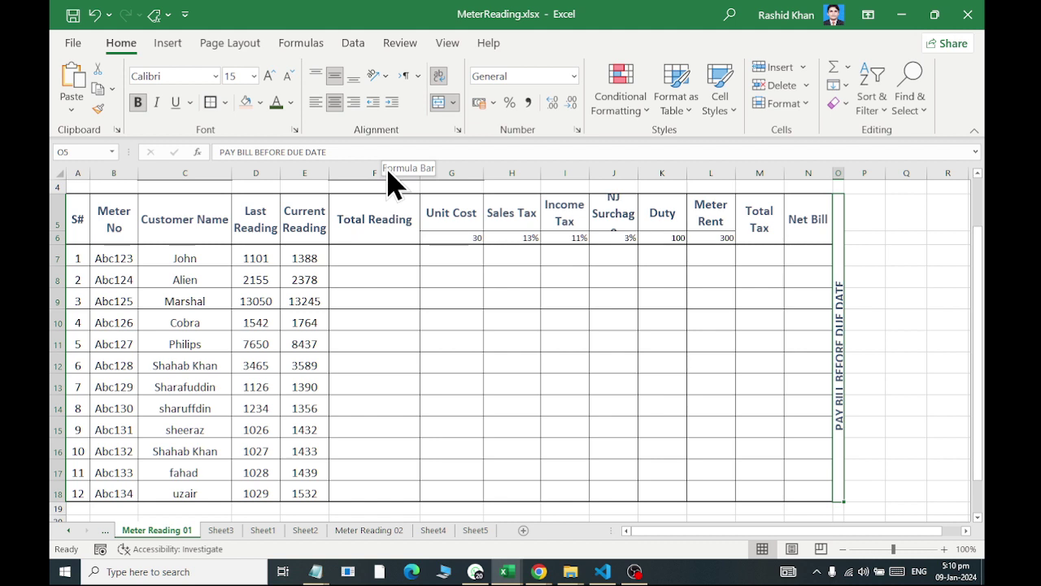
click(376, 76)
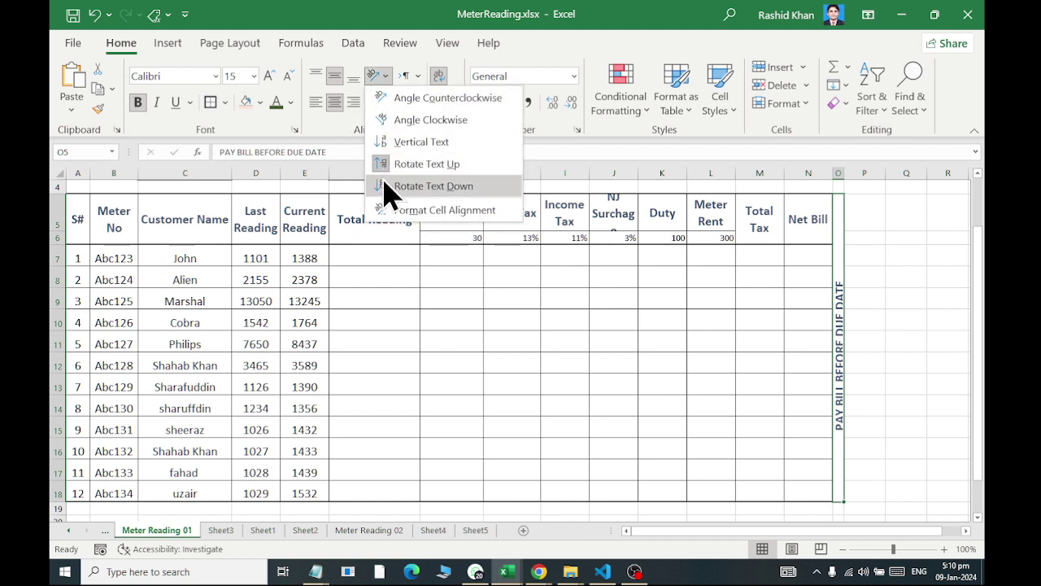
click(399, 145)
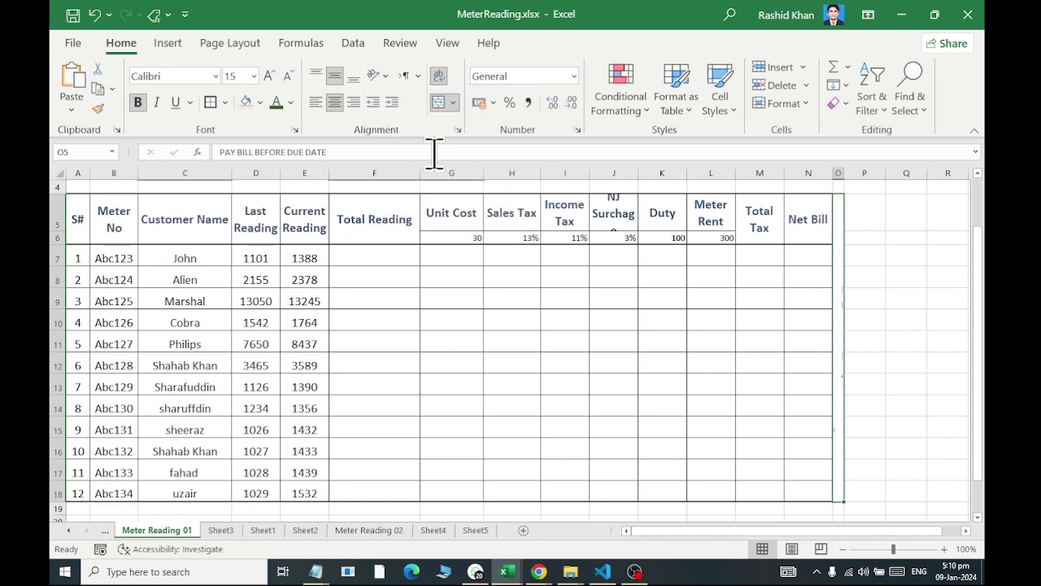
drag(845, 175, 859, 175)
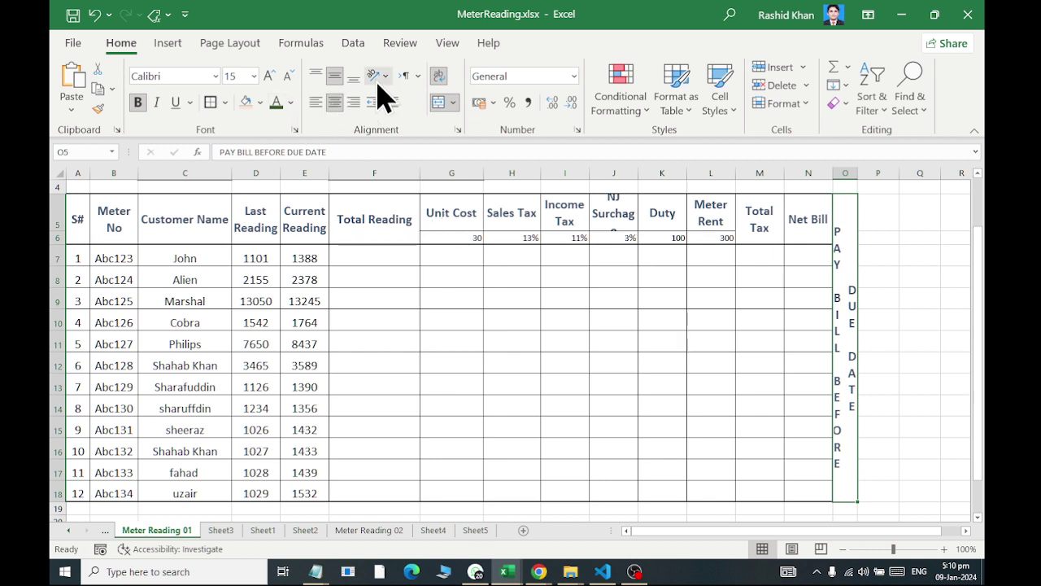
click(375, 76)
click(384, 166)
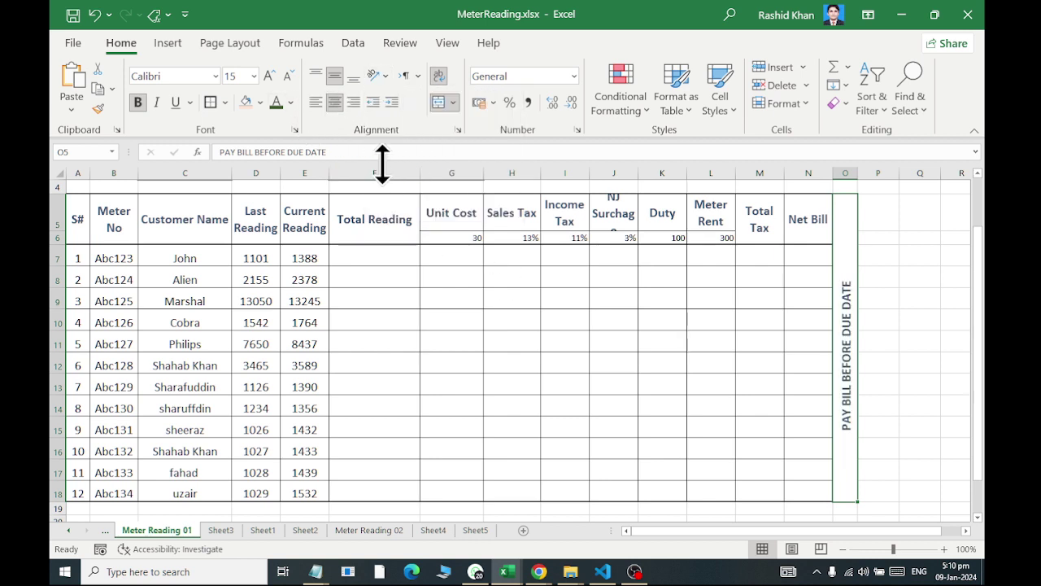
Narrow column O slightly and make the G6:L6 rate values bold with a heading style and centred
drag(858, 172, 854, 172)
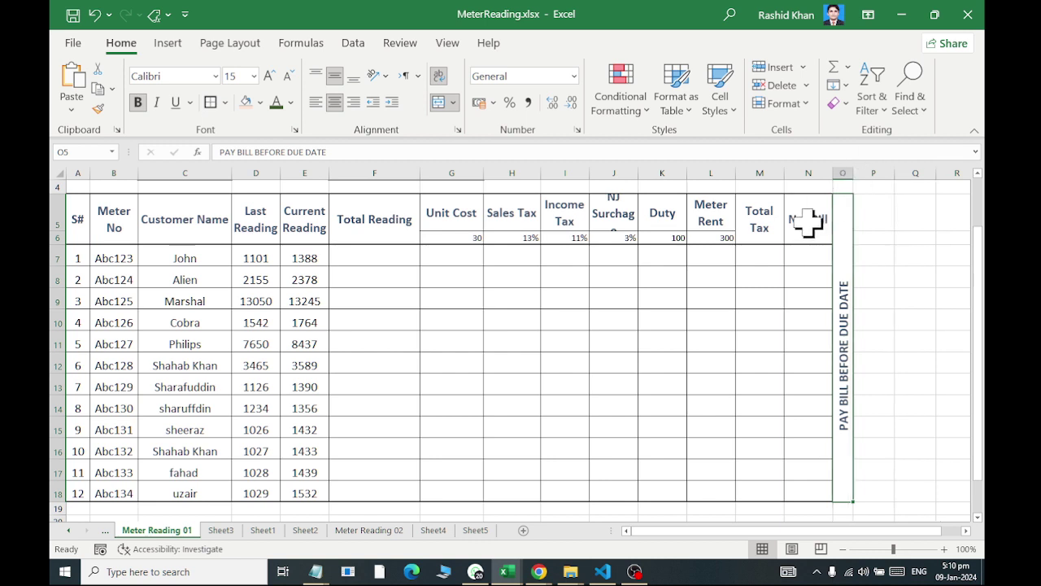
drag(708, 238, 461, 238)
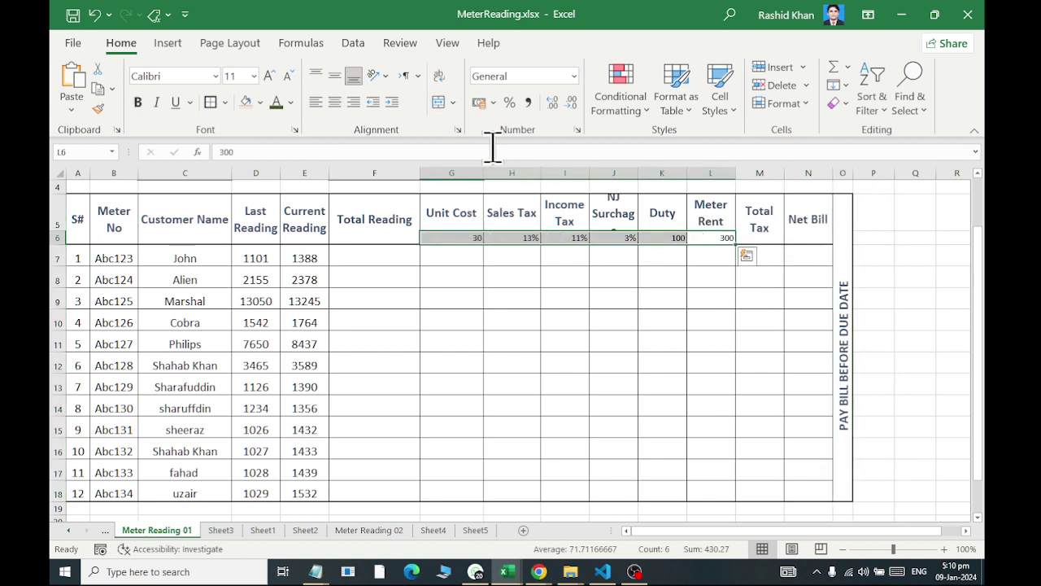
click(720, 102)
click(584, 281)
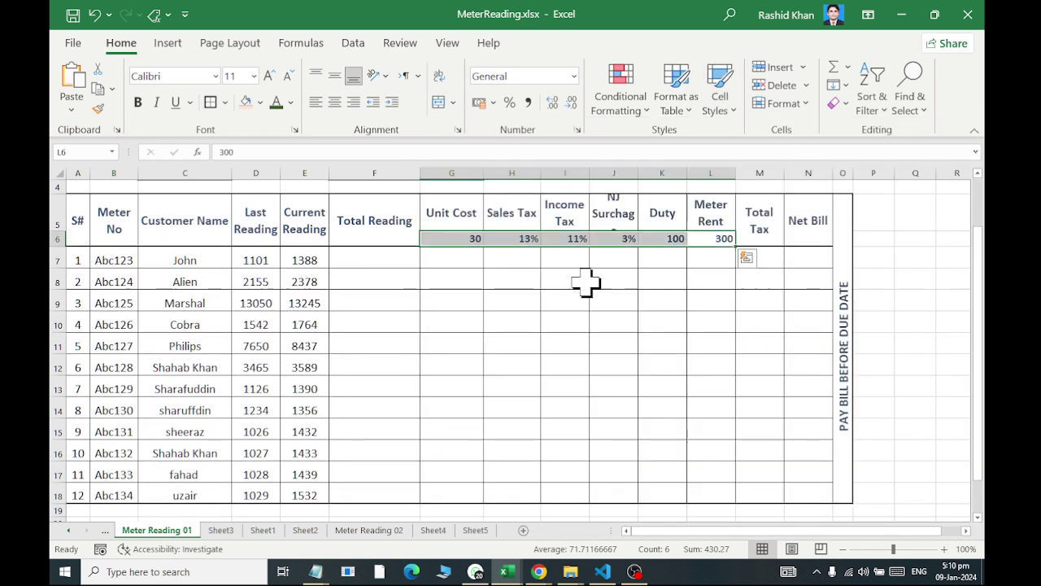
click(335, 102)
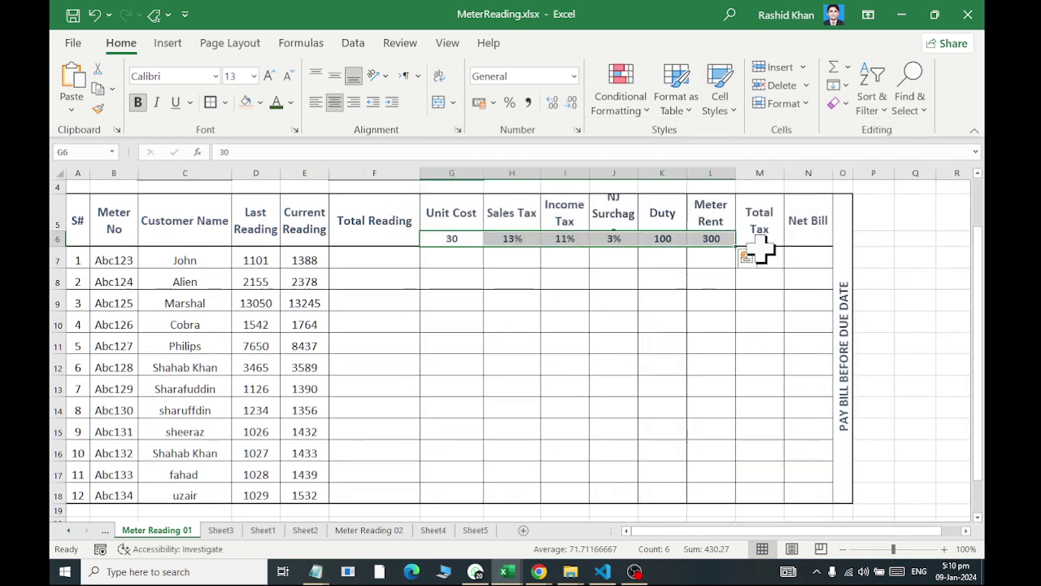
drag(802, 221, 81, 221)
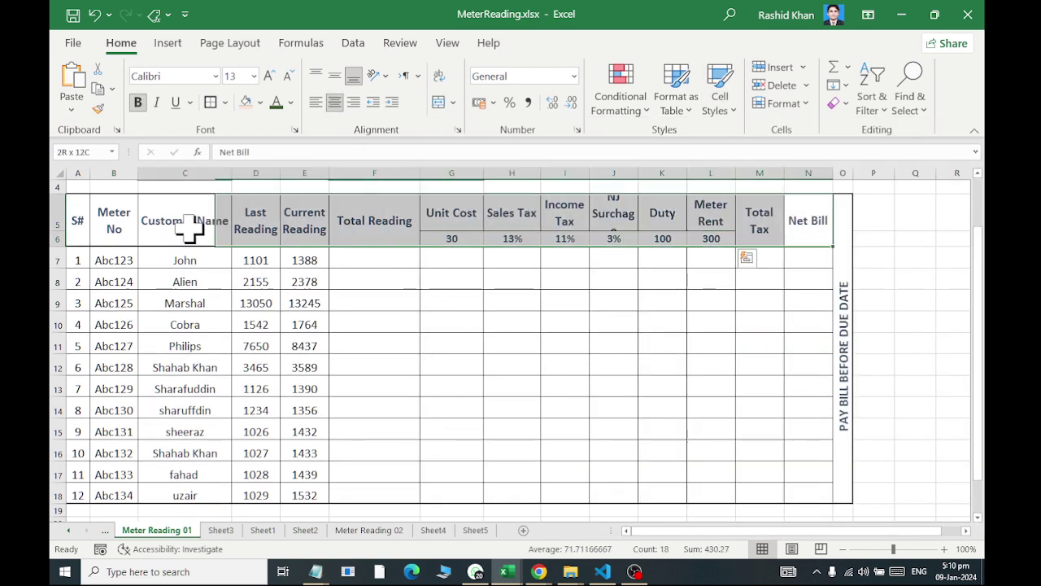
Apply All Borders and Thick Outside Borders to header rows A5:N6
click(225, 101)
click(259, 259)
click(225, 102)
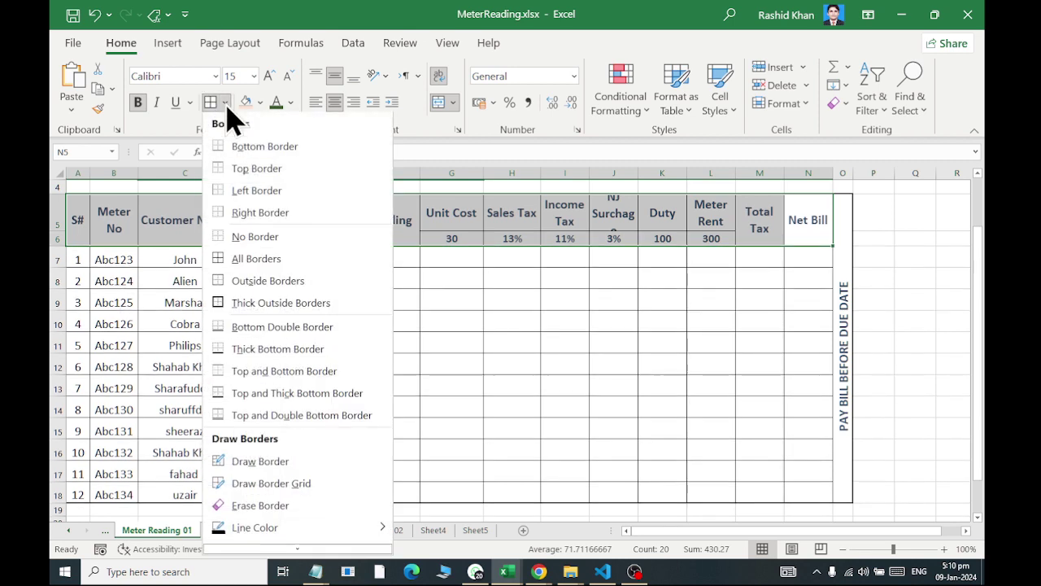
click(267, 302)
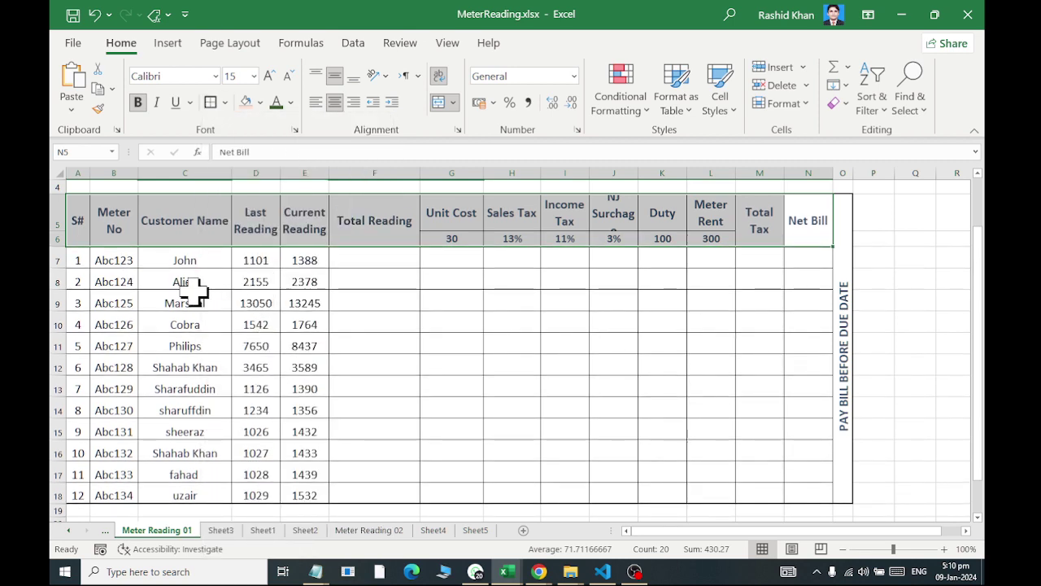
mouse_move(79, 260)
mouse_down()
mouse_move(790, 472)
mouse_move(790, 488)
mouse_up()
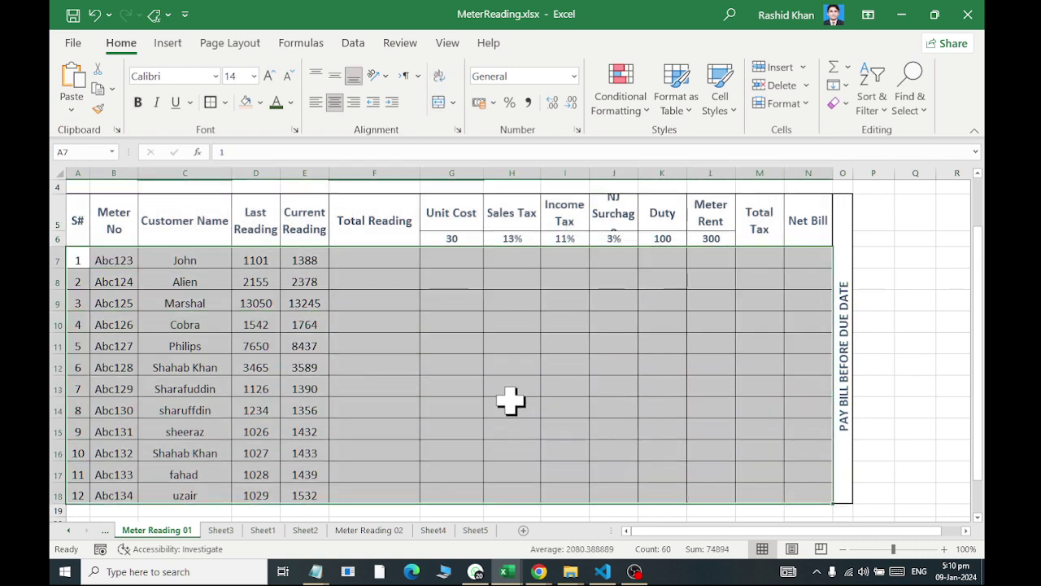
drag(418, 367, 427, 350)
scroll(427, 350, up, 1)
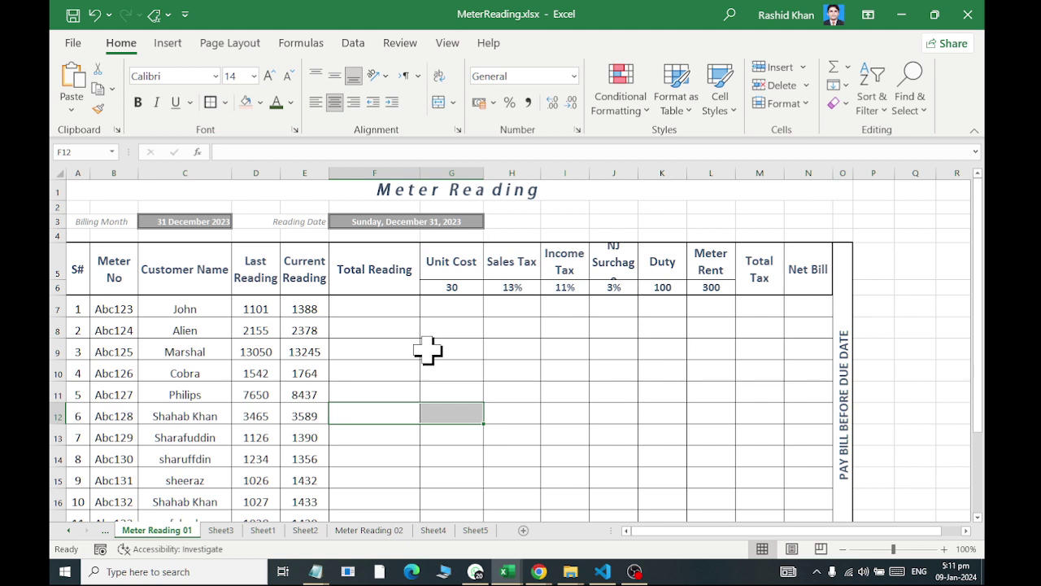
Switch the sheet to Page Layout view and apply Normal page margins
click(793, 550)
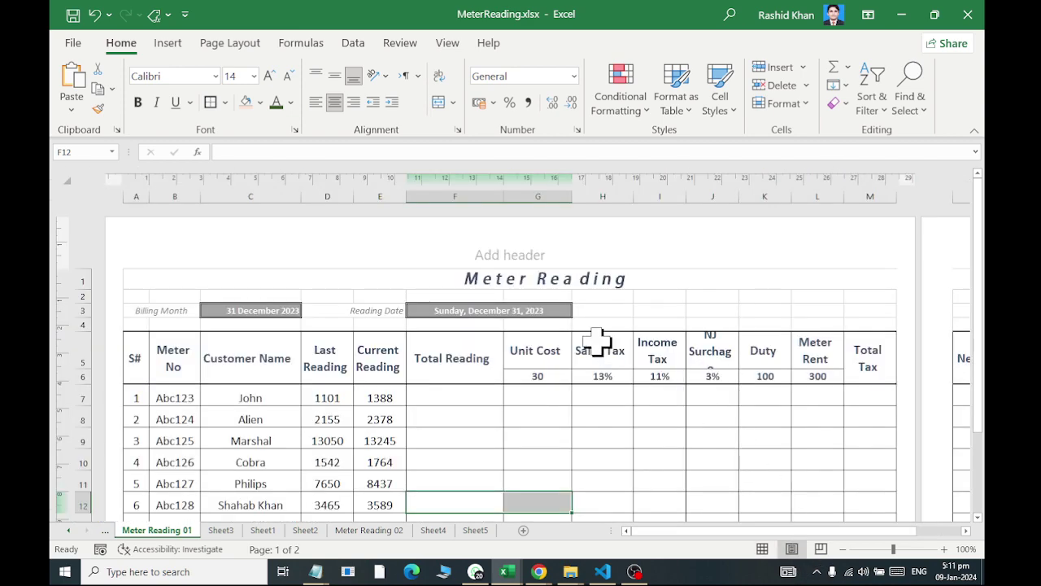
ctrl+scroll(598, 346, down, 3)
ctrl+scroll(600, 342, down, 1)
ctrl+scroll(600, 341, up, 2)
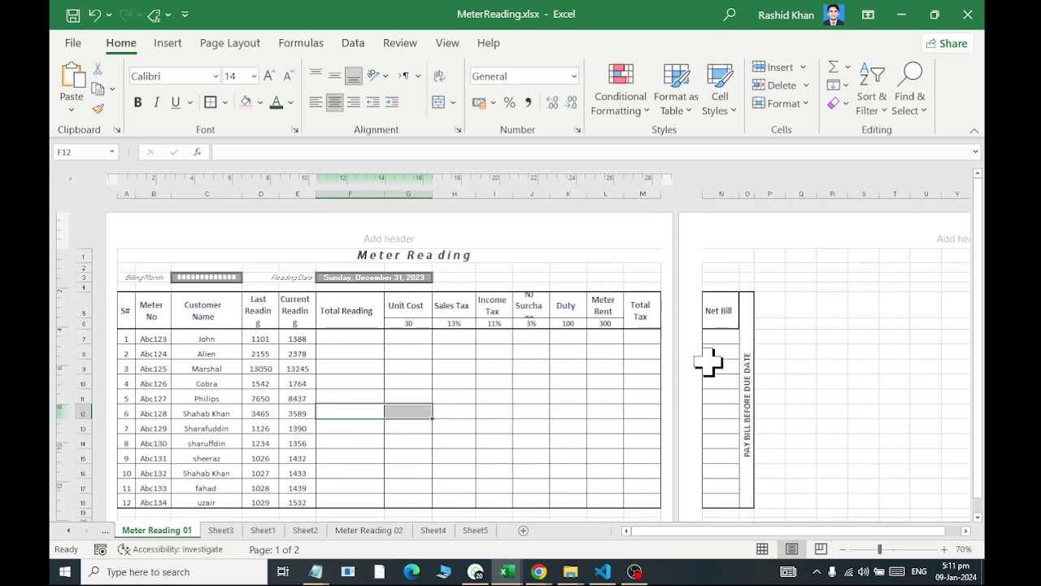
click(370, 321)
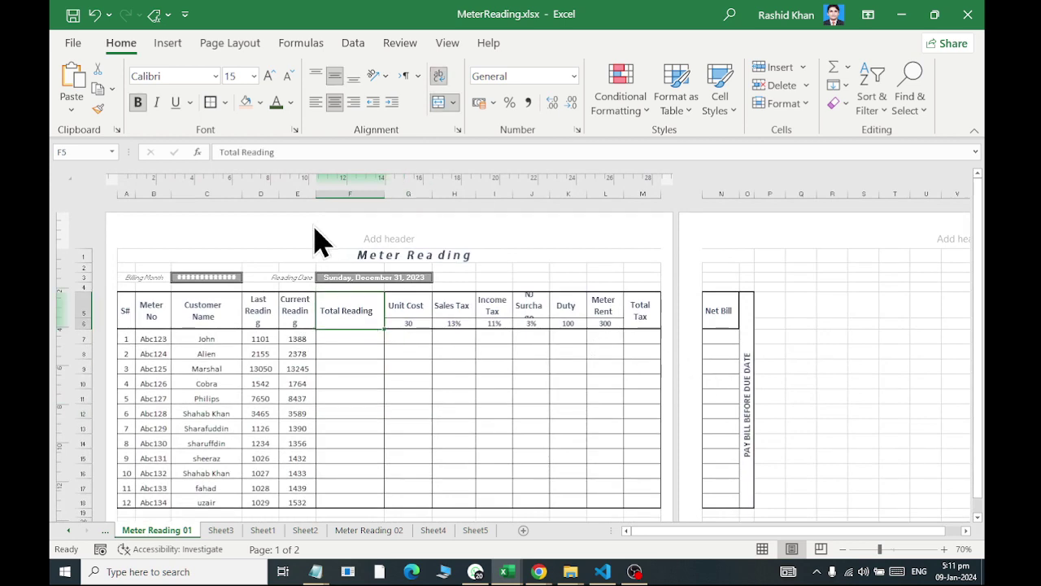
click(230, 42)
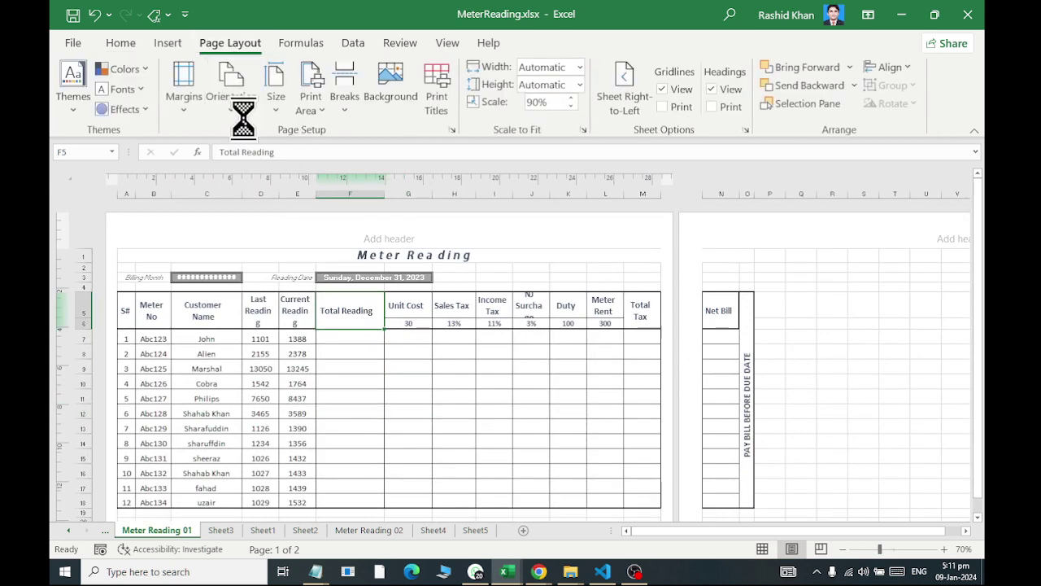
click(274, 89)
click(290, 147)
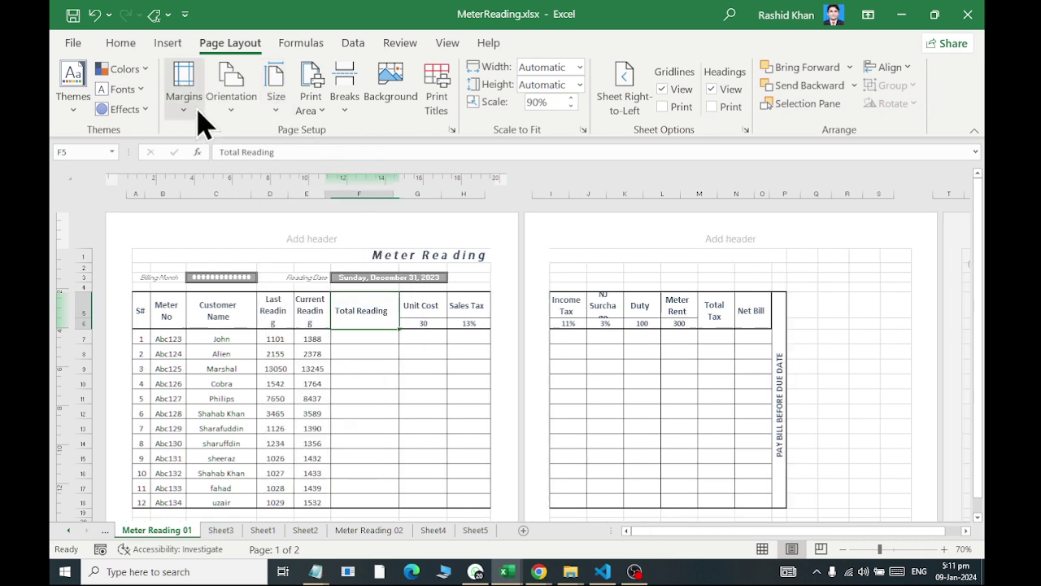
click(186, 96)
click(209, 213)
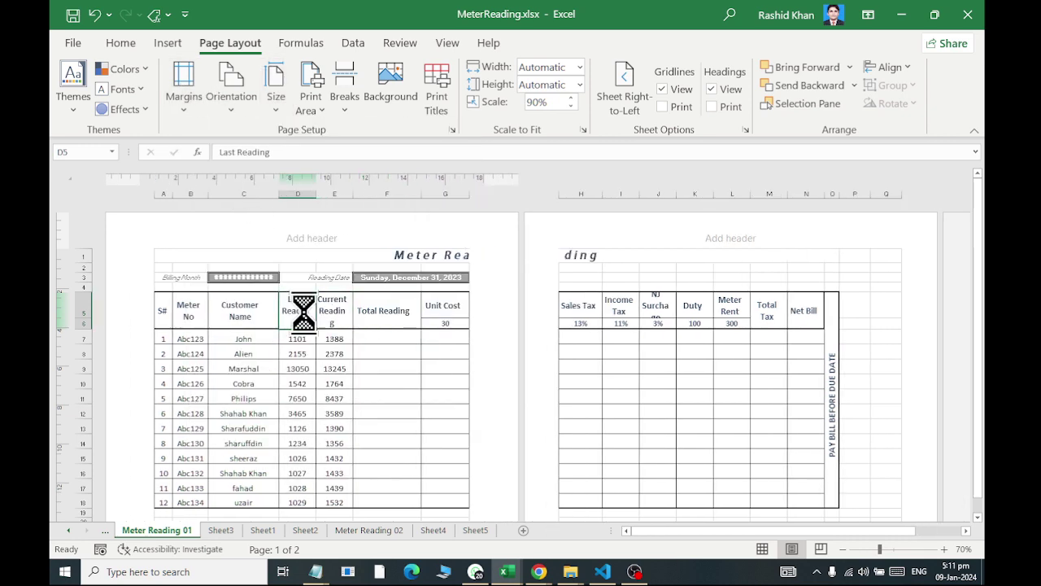
Set the paper size to A4 and the orientation to landscape
scroll(332, 343, down, 2)
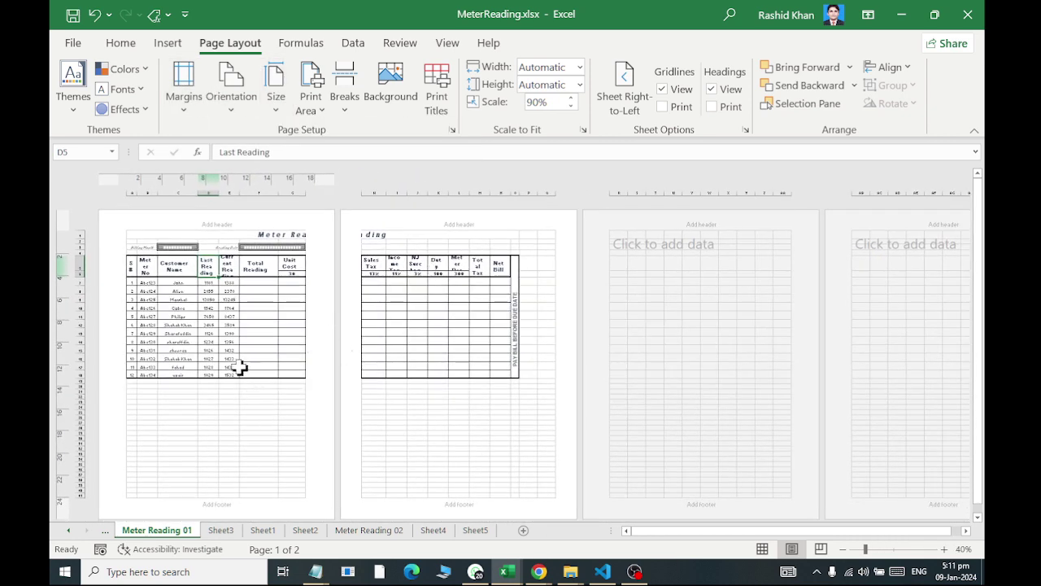
scroll(236, 361, up, 2)
scroll(239, 355, up, 1)
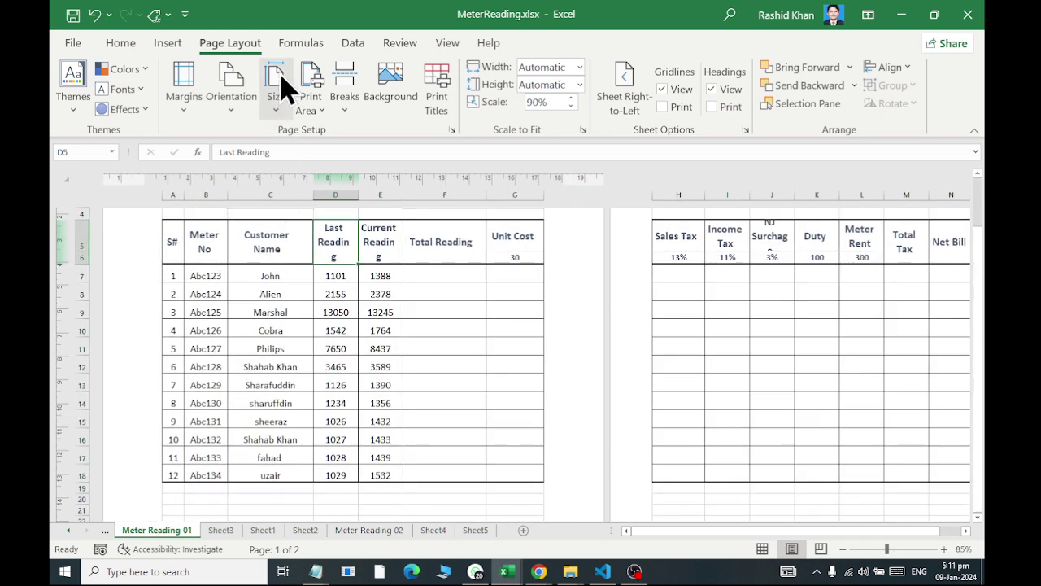
click(281, 87)
click(285, 375)
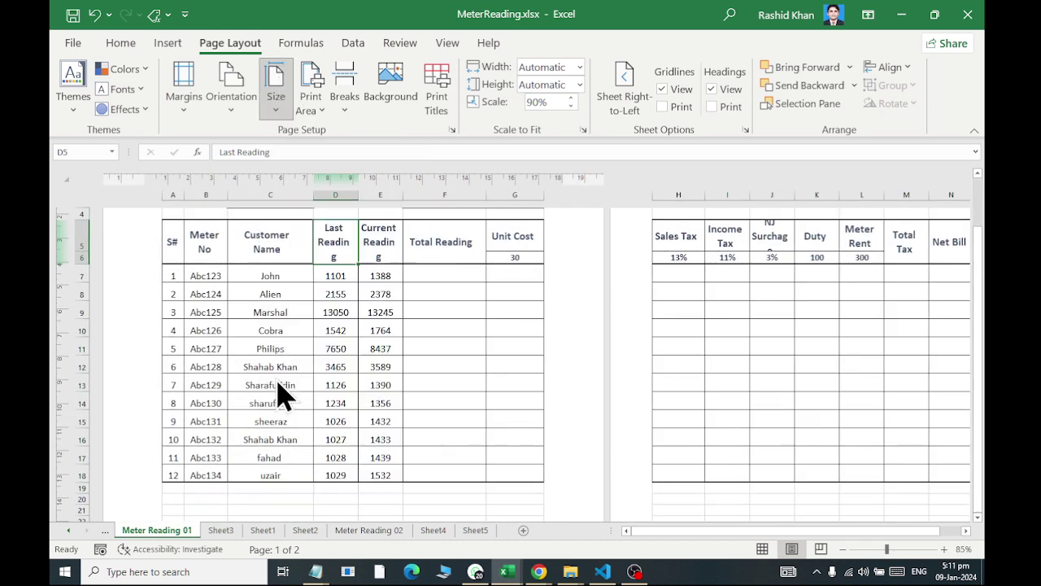
click(232, 104)
click(232, 183)
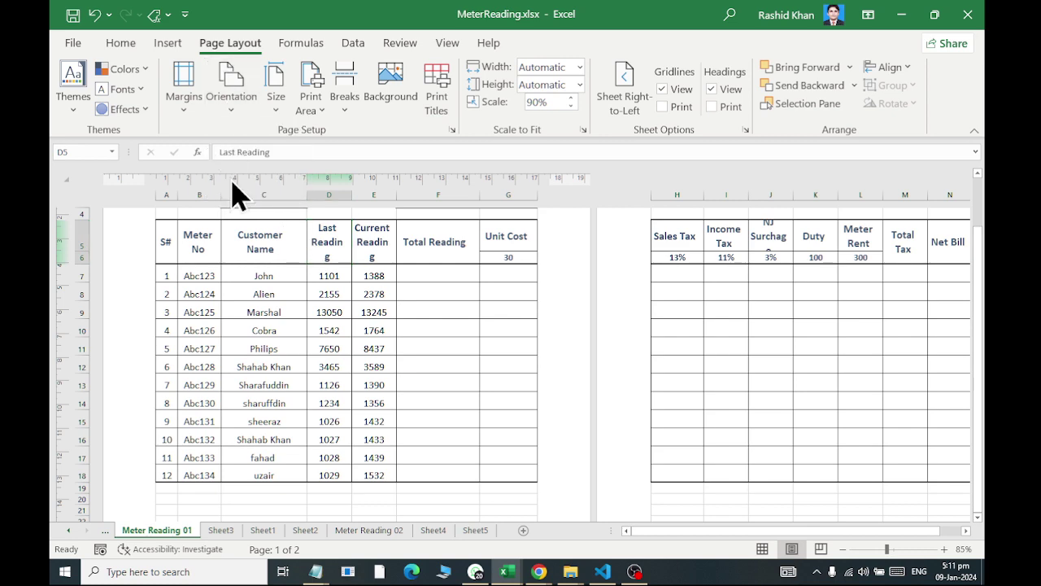
click(197, 109)
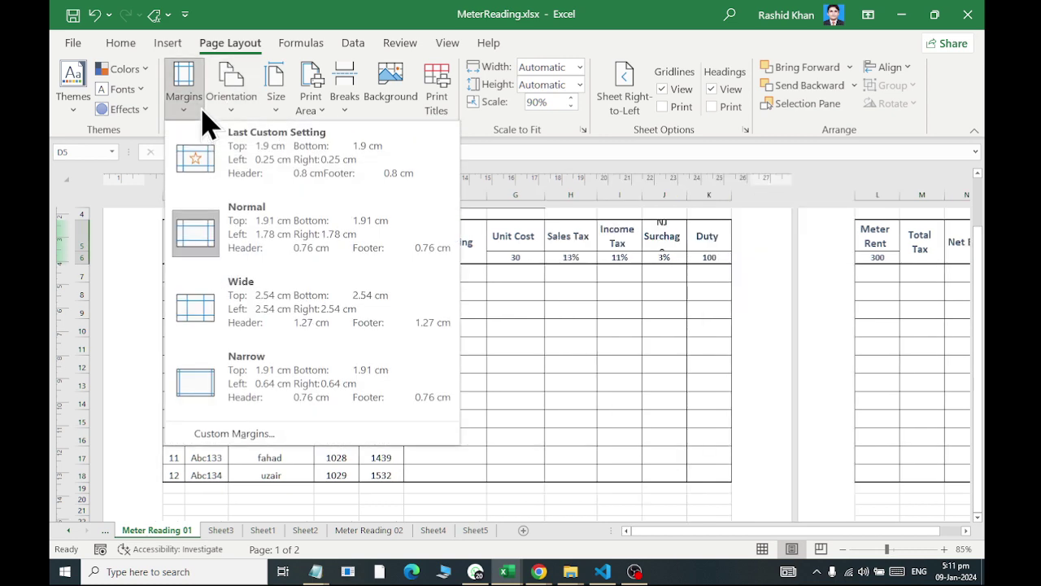
Set custom margins of 0.25 left/right and 1.9 top/bottom, centred on the page
click(231, 433)
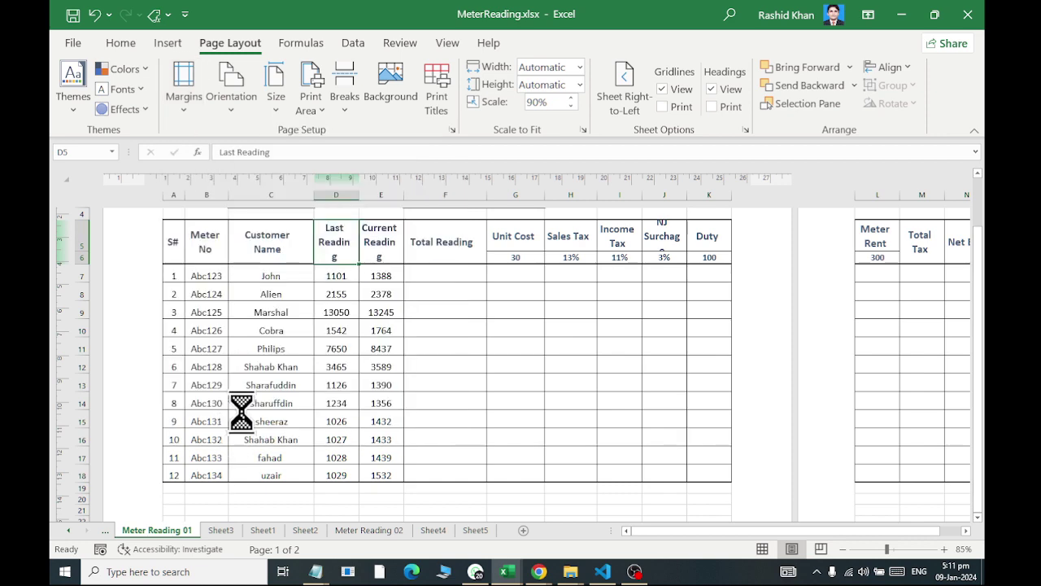
click(448, 214)
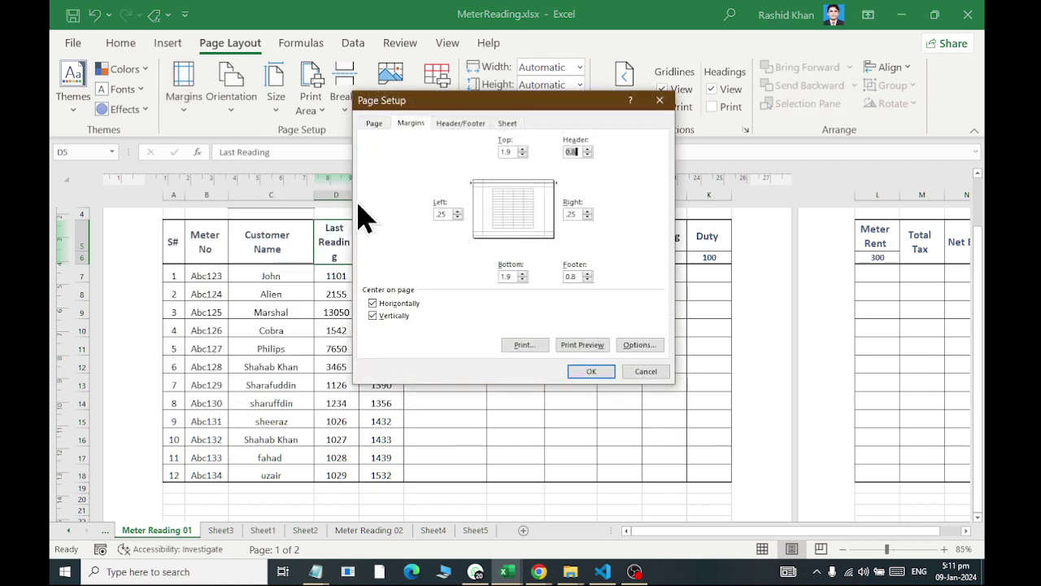
key(Tab)
key(Tab)
key(Tab)
key(Tab)
key(Tab)
key(Return)
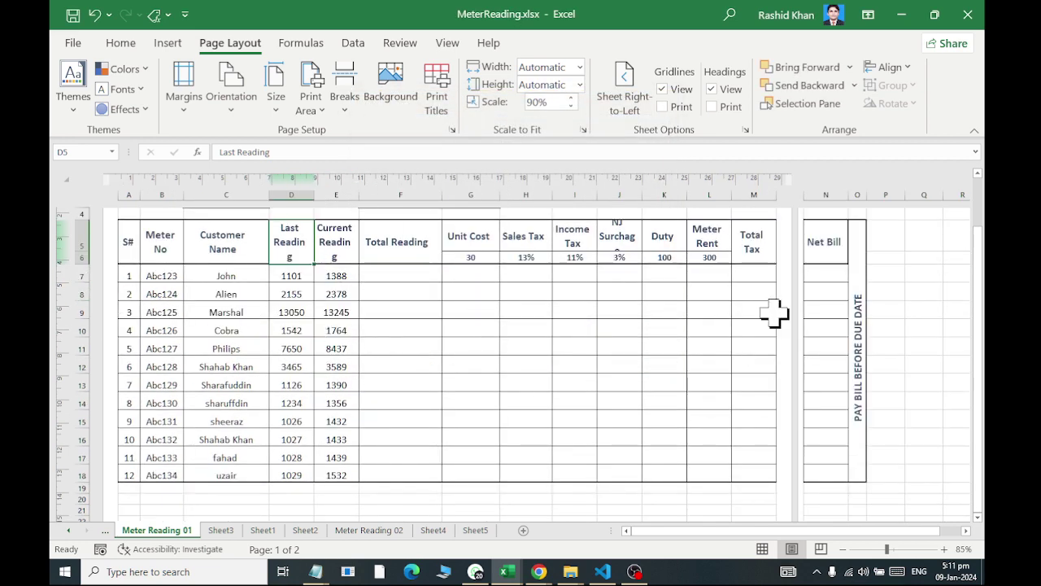
scroll(732, 301, up, 2)
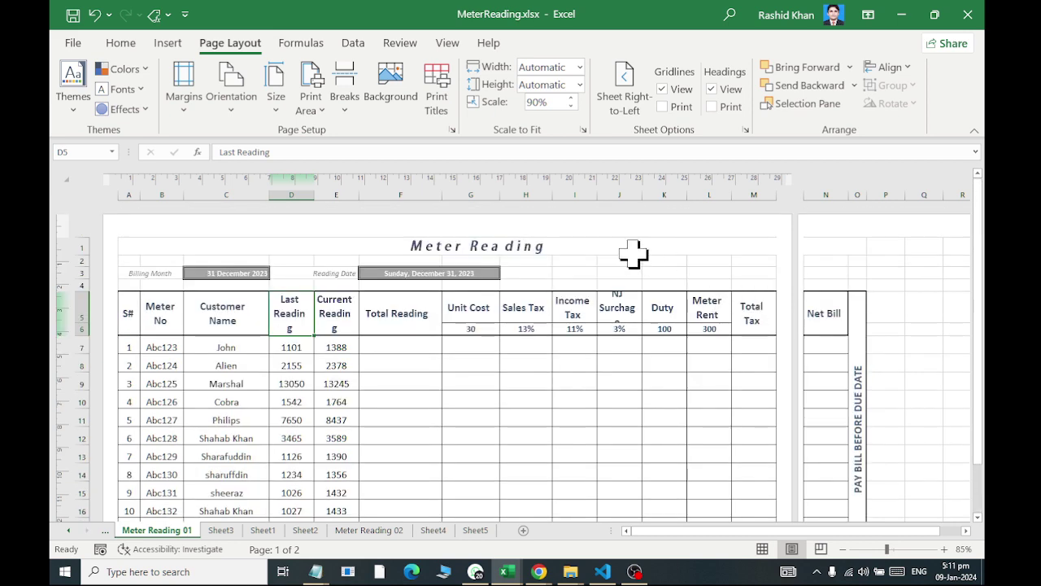
scroll(630, 326, down, 3)
scroll(607, 476, up, 3)
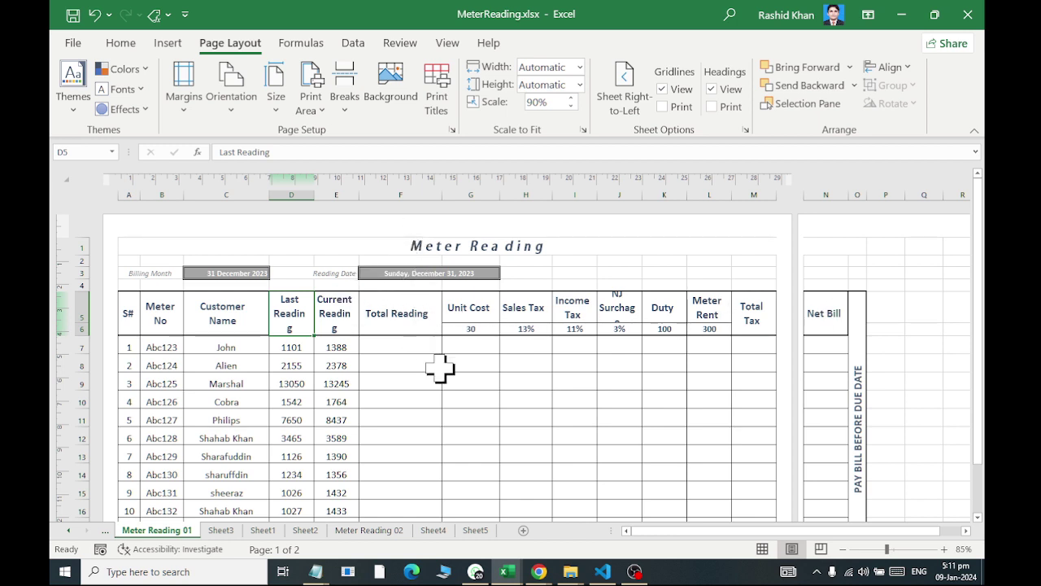
Return to Normal view and widen columns N and M so Total Tax fits one line
click(764, 550)
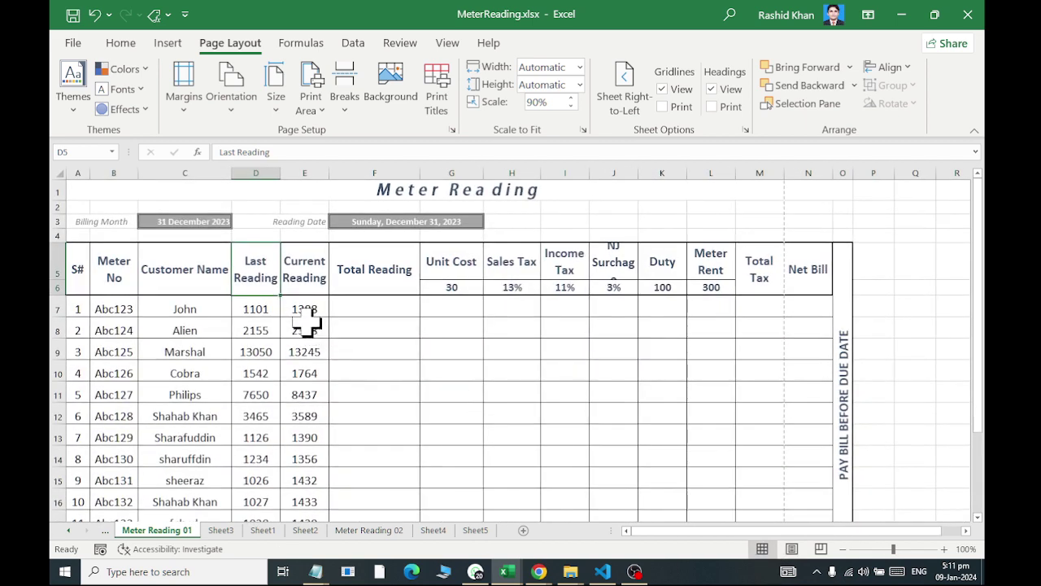
click(458, 314)
click(814, 309)
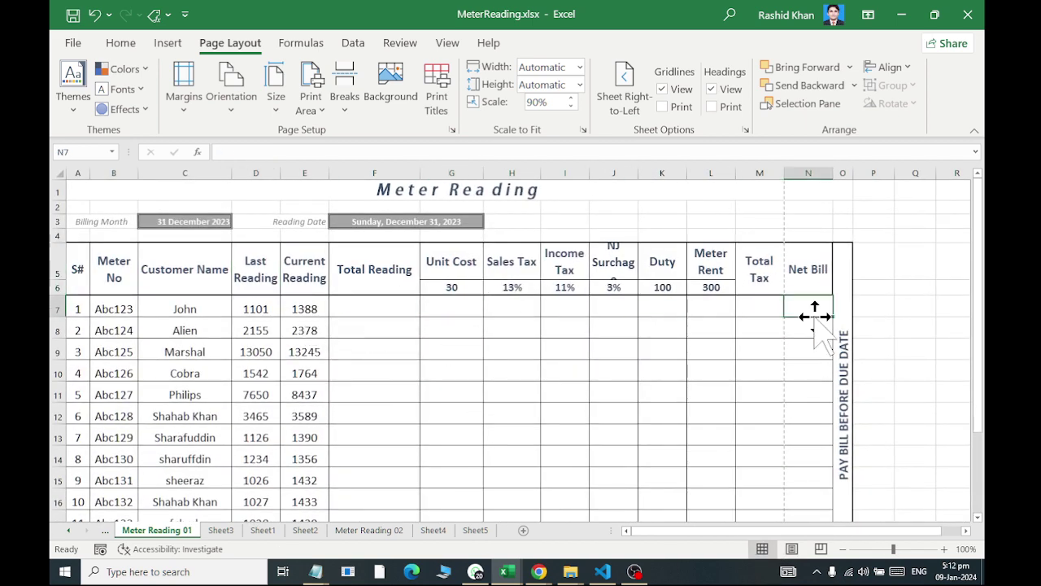
drag(833, 172, 844, 171)
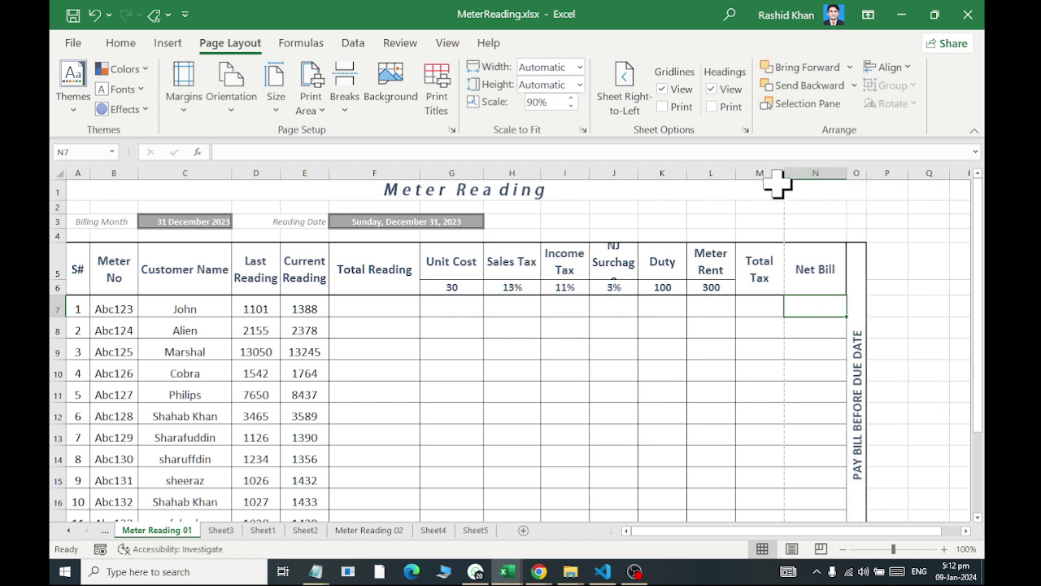
drag(781, 173, 790, 170)
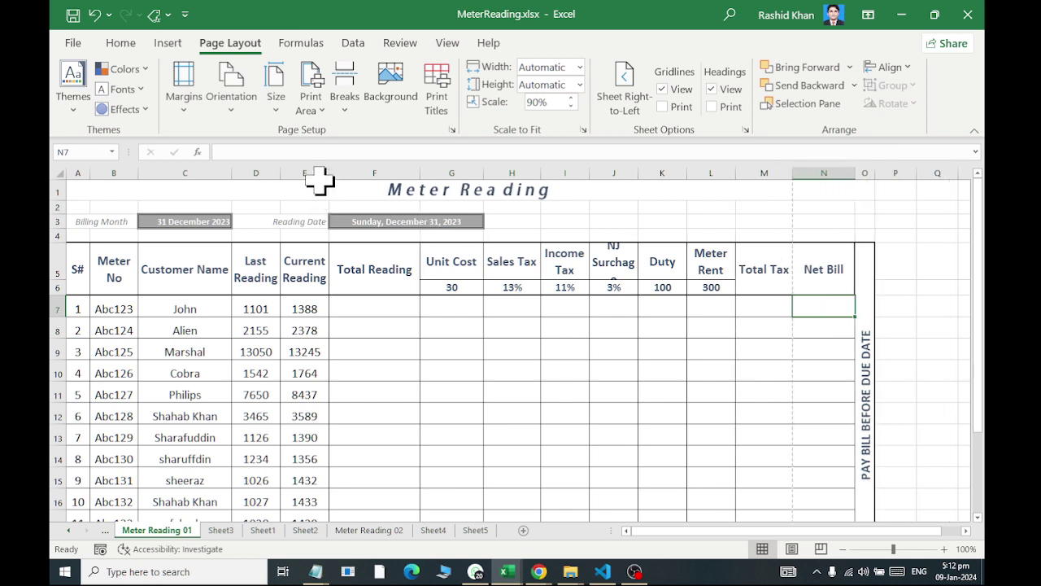
mouse_move(330, 170)
mouse_down()
mouse_move(342, 170)
mouse_move(255, 172)
mouse_up()
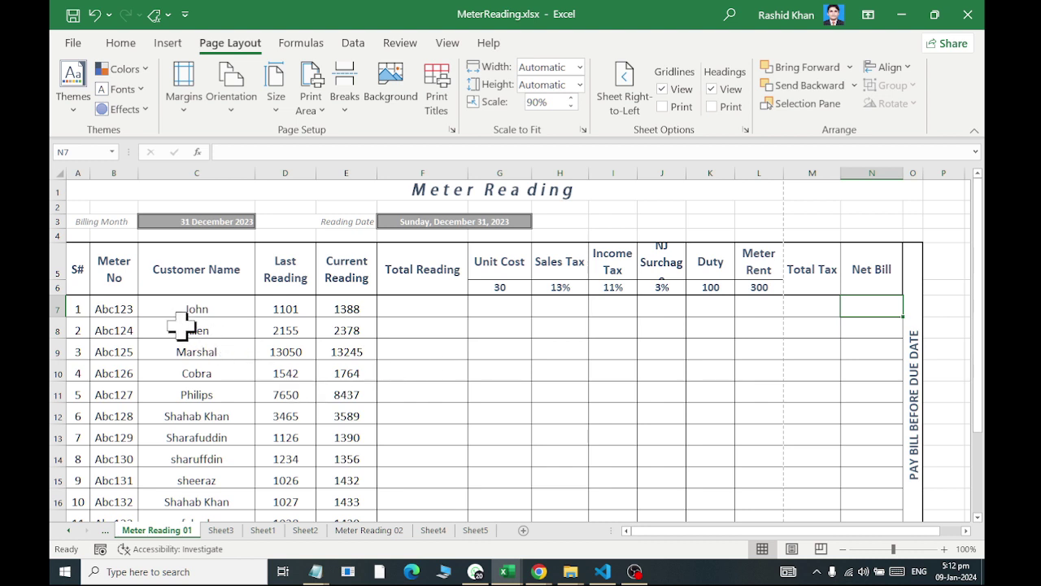
Select the billing table's data rows and switch back to Page Layout view
mouse_move(81, 308)
mouse_down()
mouse_move(122, 309)
mouse_move(859, 508)
mouse_up()
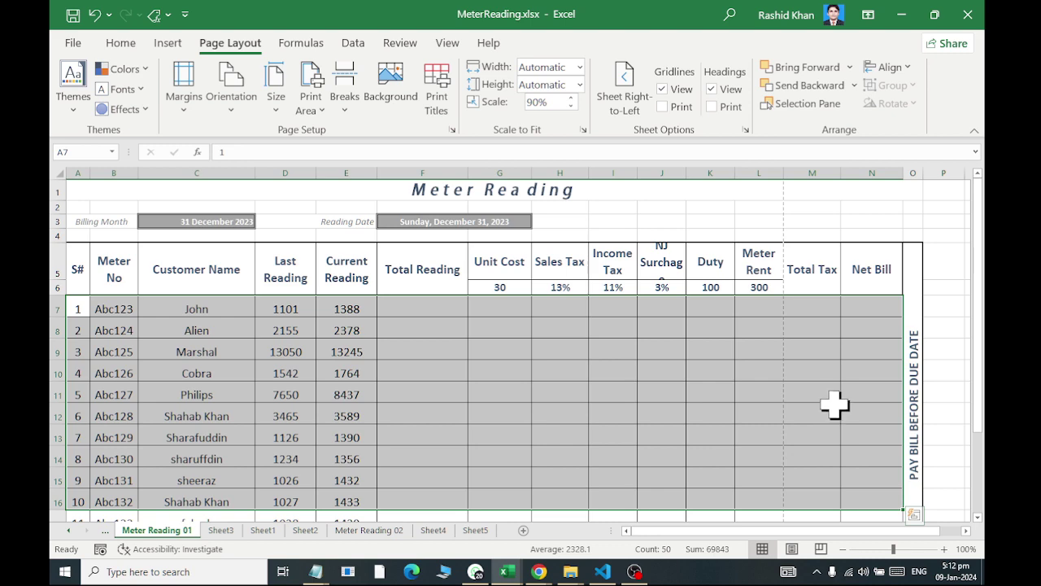
click(792, 549)
click(408, 343)
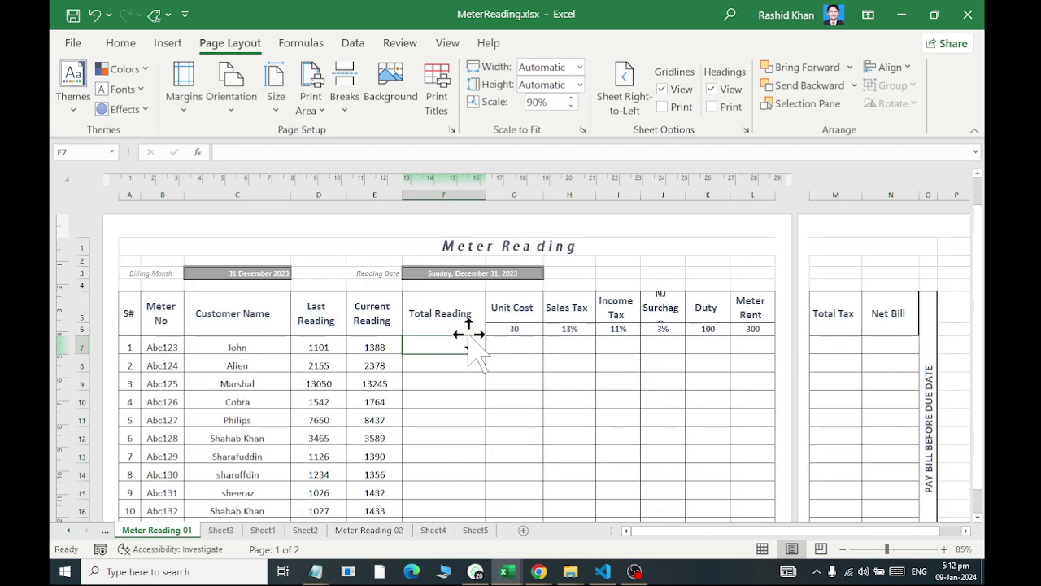
Raise the print scale to 100% and zoom the view in to 100%
click(471, 366)
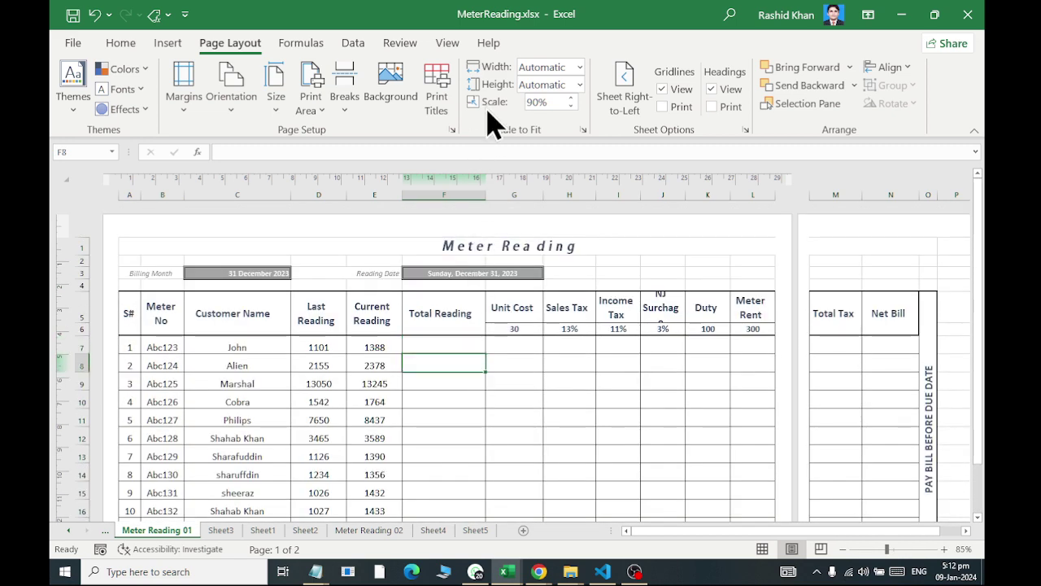
click(571, 98)
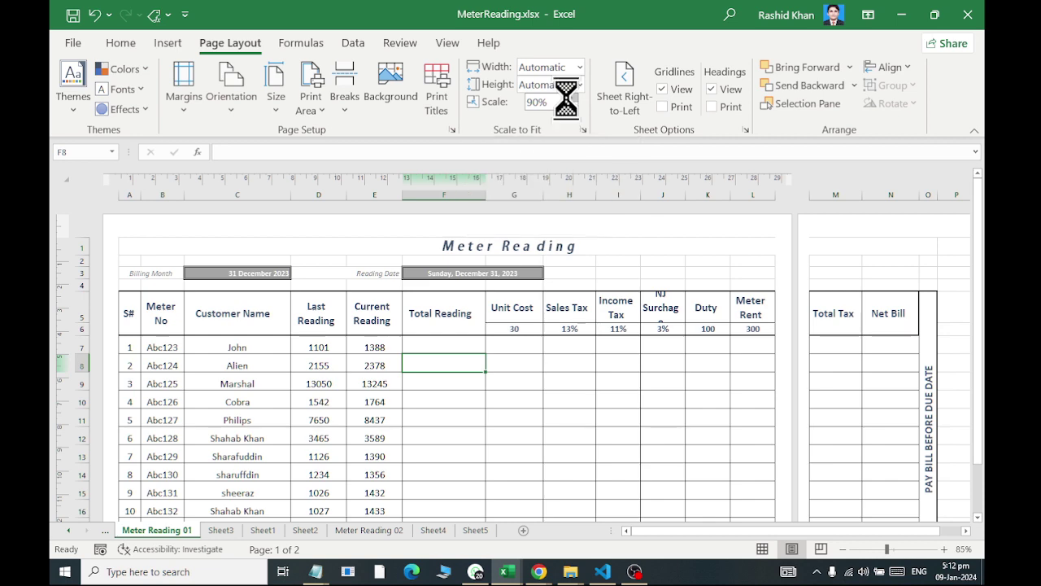
click(572, 98)
click(471, 324)
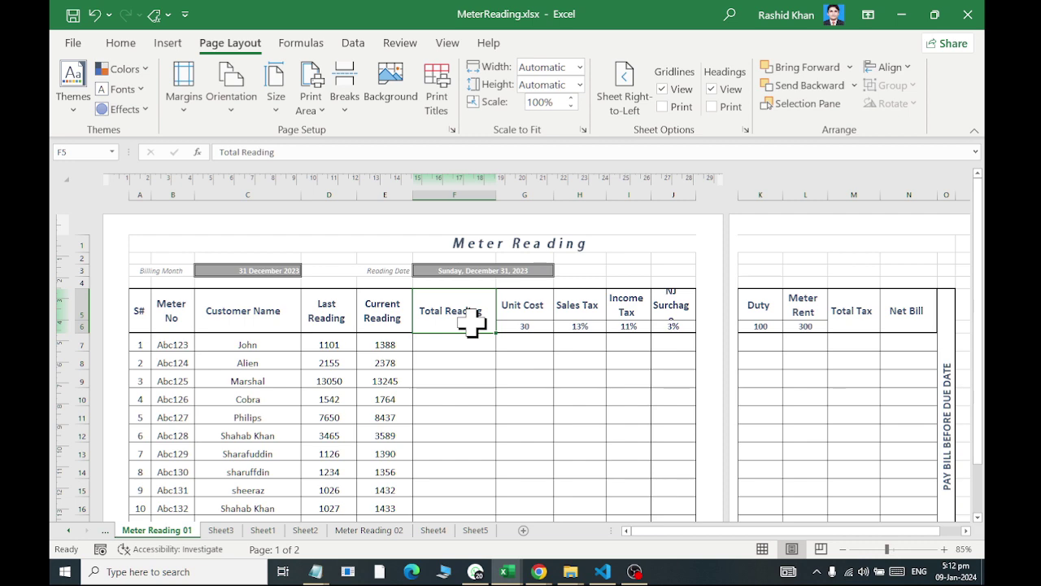
click(943, 549)
click(943, 549)
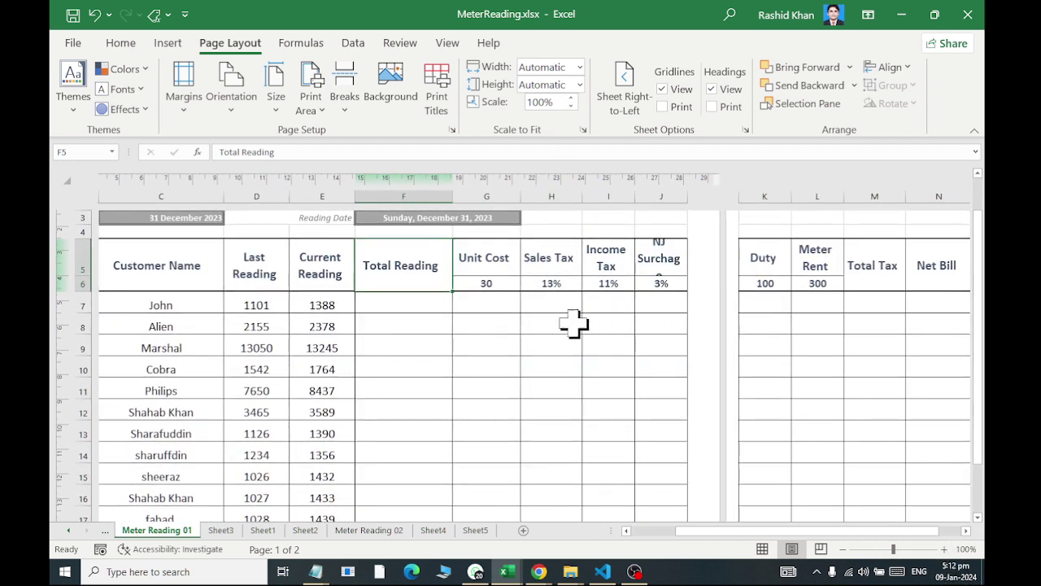
drag(573, 323, 56, 344)
click(297, 327)
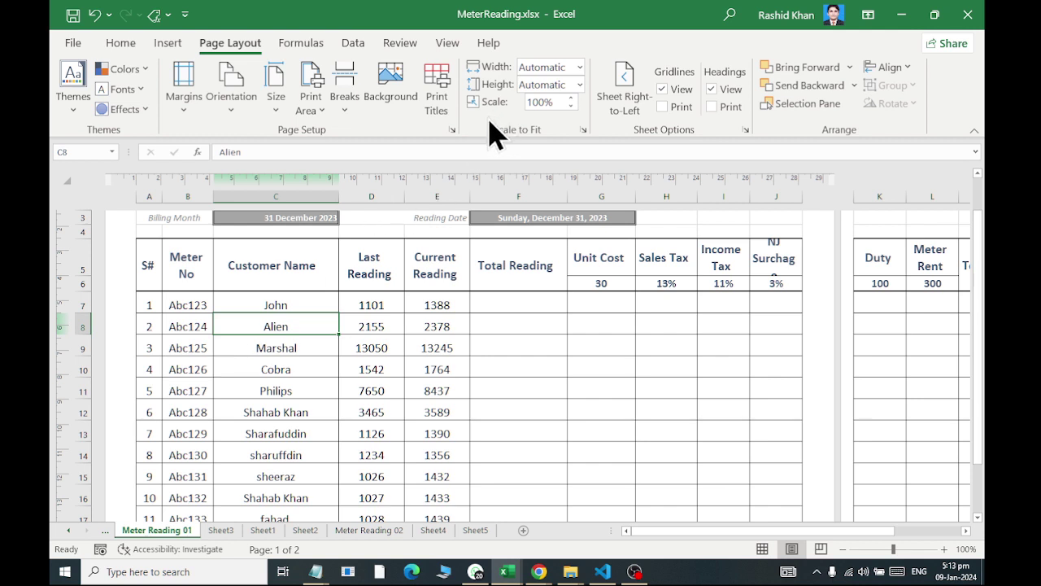
Lower the print scale in steps from 95% down to 75%
click(571, 106)
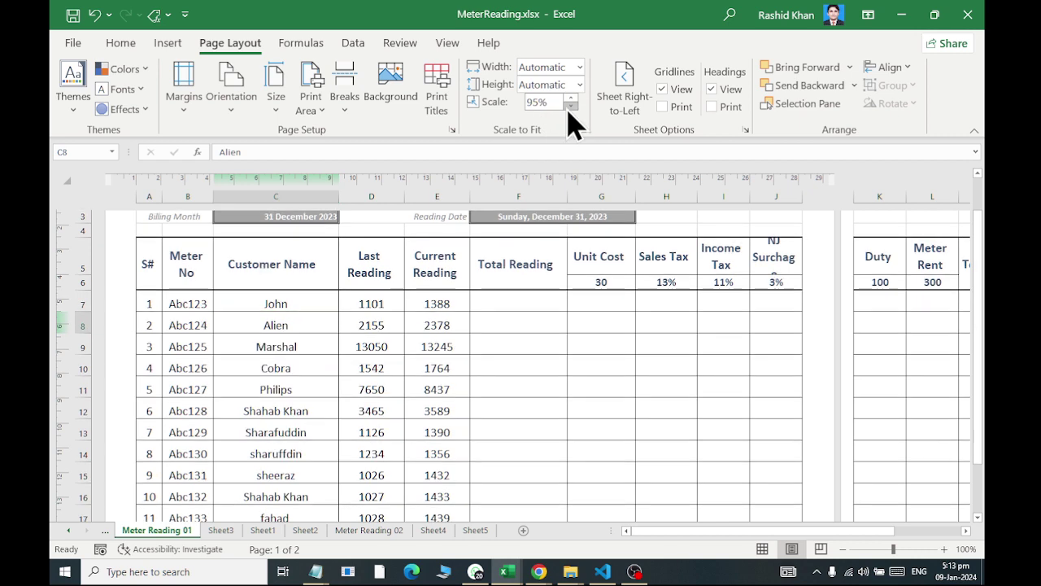
click(571, 105)
click(570, 106)
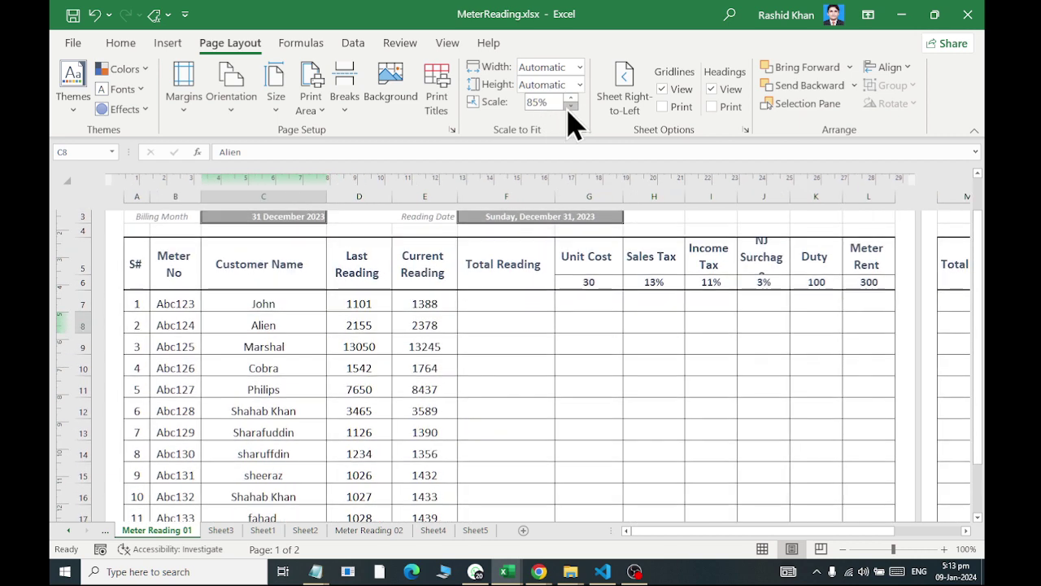
click(966, 530)
click(965, 530)
click(965, 531)
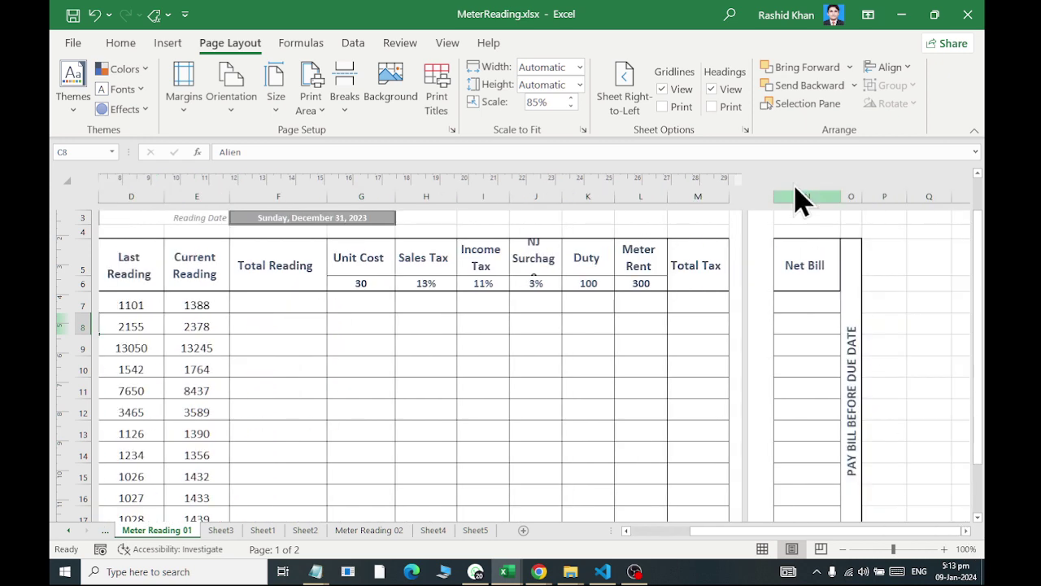
click(571, 107)
click(571, 107)
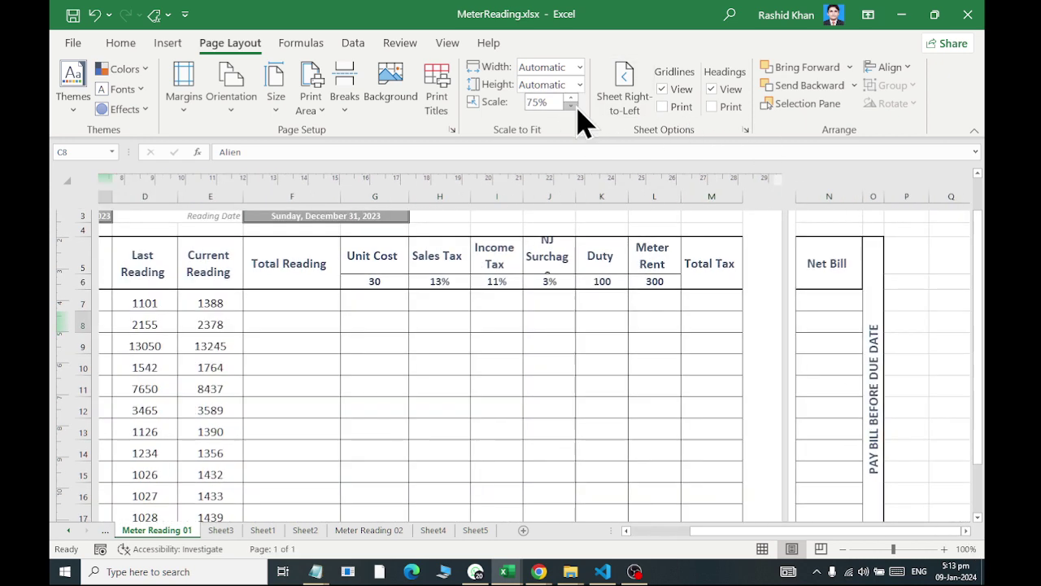
mouse_move(570, 388)
mouse_down()
mouse_move(55, 367)
mouse_move(52, 298)
mouse_up()
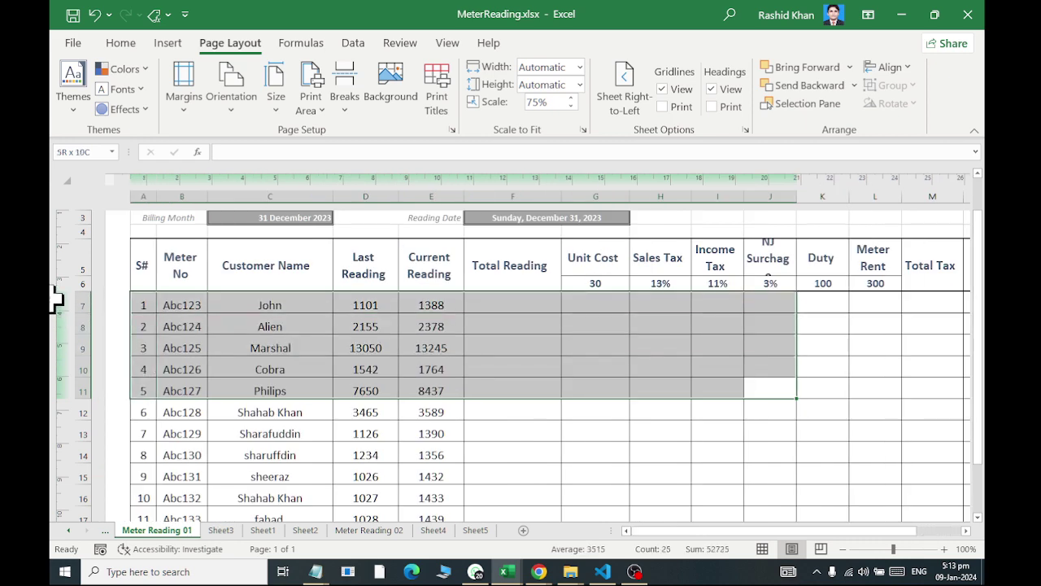
Check the whole page at reduced zoom, return to 80%, then enter 10% as the print scale
scroll(239, 260, up, 1)
click(317, 319)
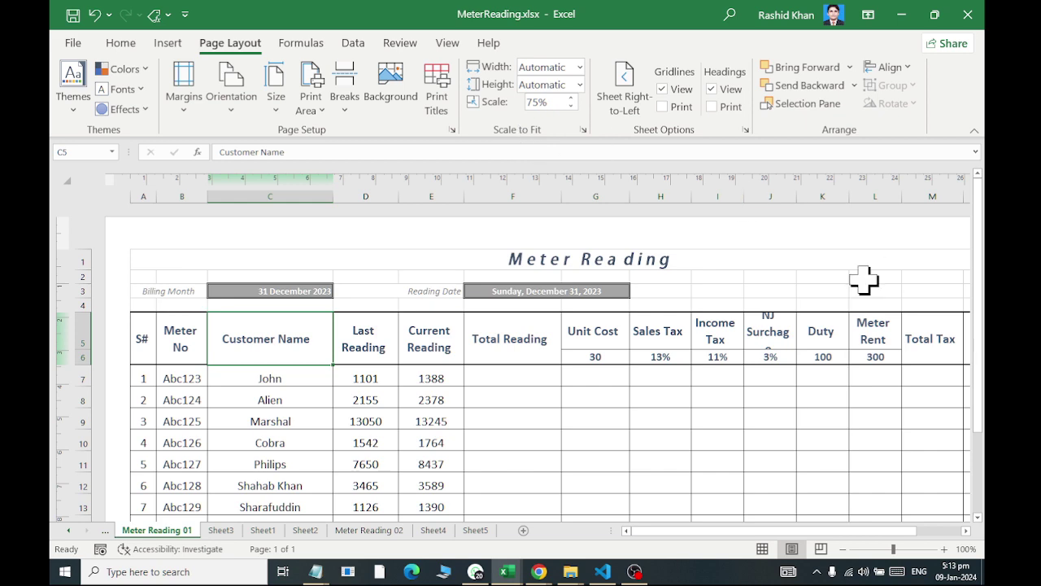
click(843, 550)
click(842, 550)
click(843, 549)
click(843, 549)
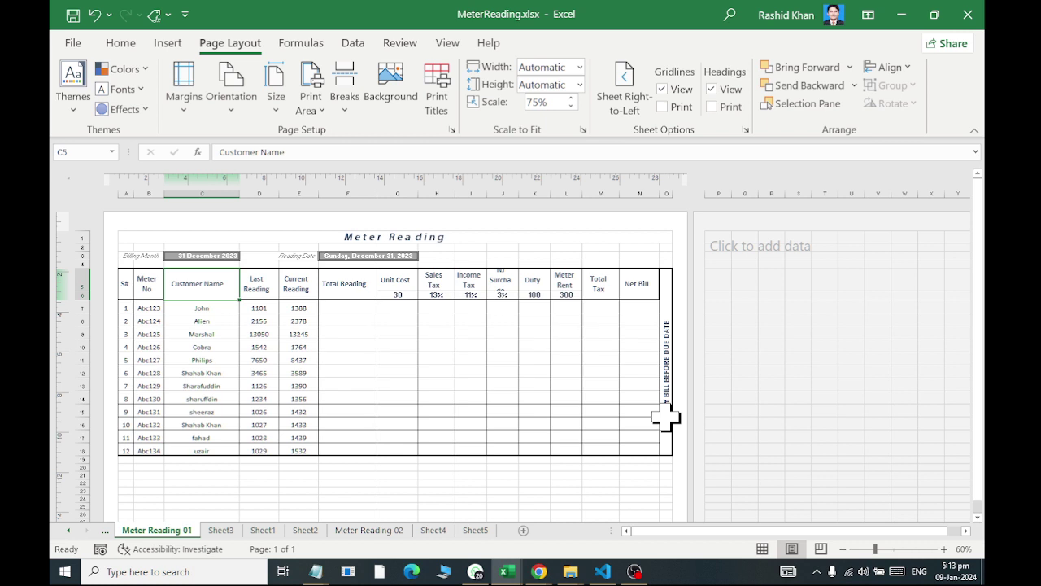
click(545, 396)
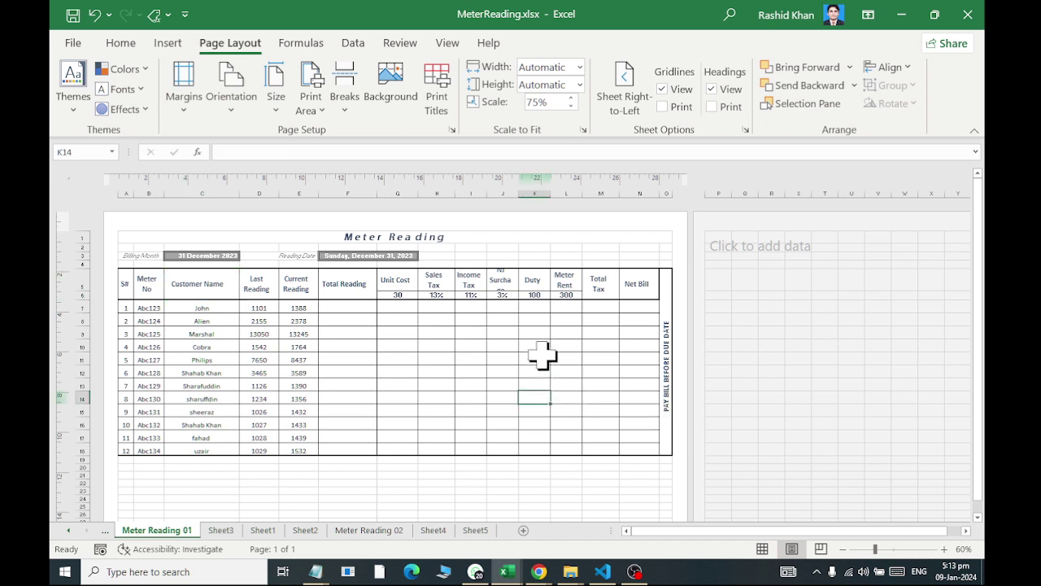
click(945, 549)
click(944, 549)
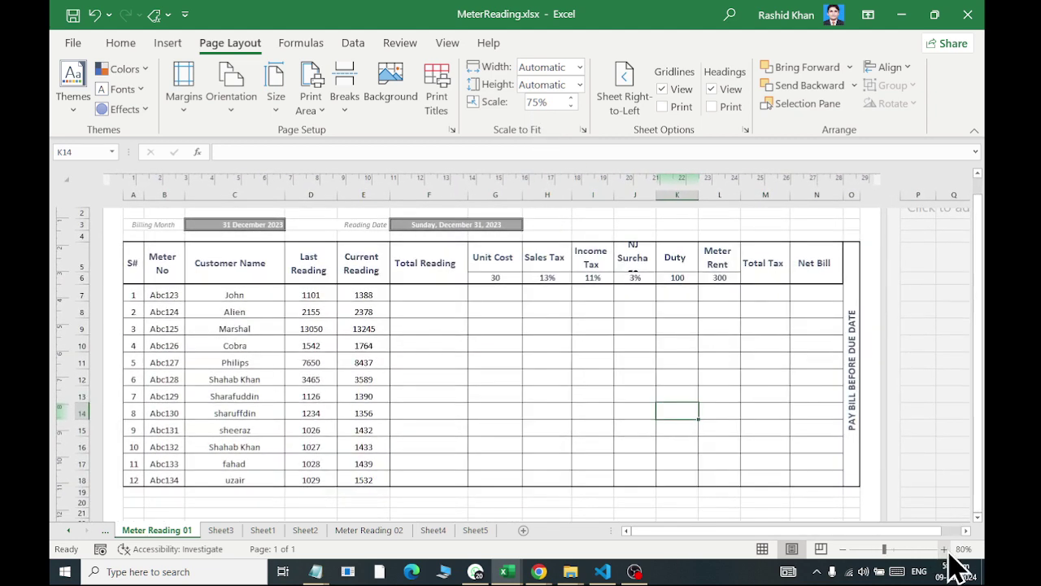
scroll(469, 342, up, 1)
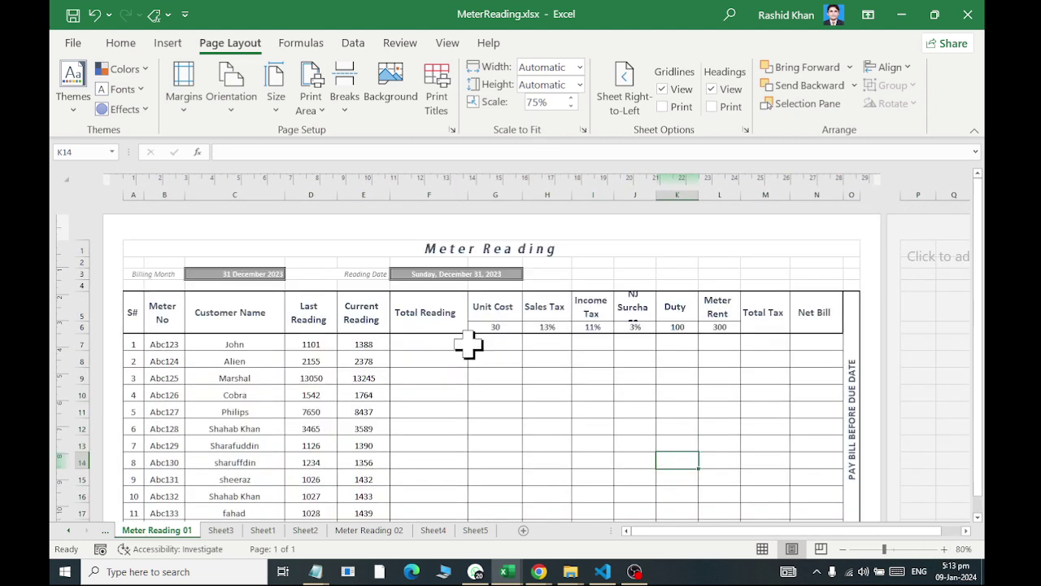
scroll(470, 345, down, 2)
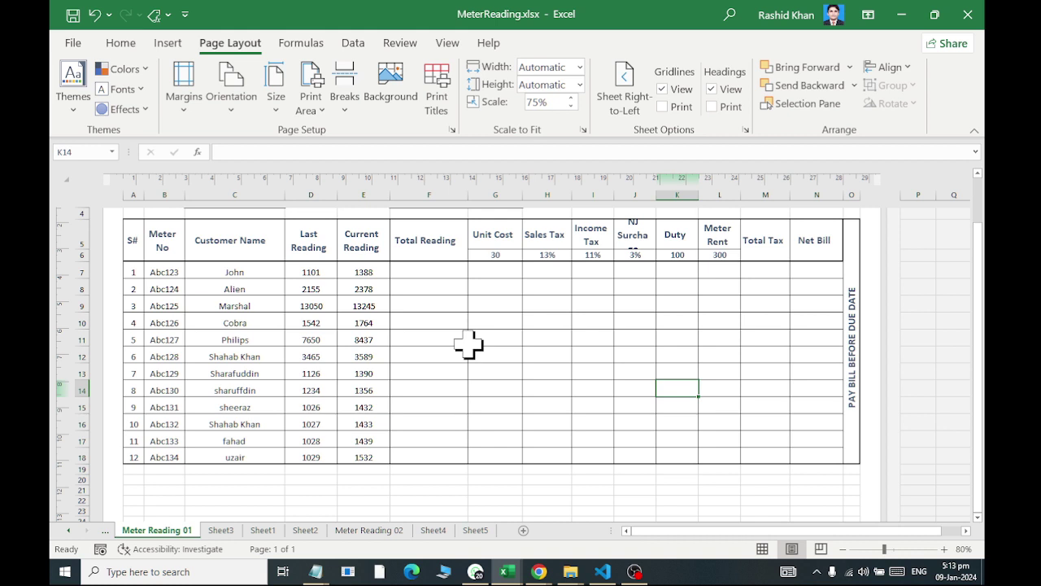
click(553, 101)
text(0)
key(Return)
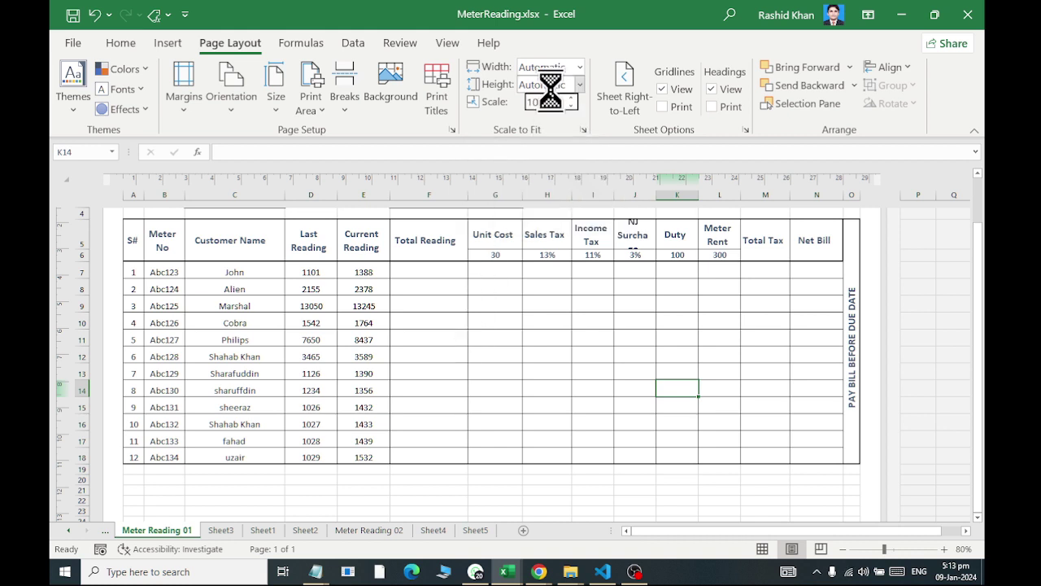
Zoom the view out to 10% and change the print scale to 75%
click(527, 309)
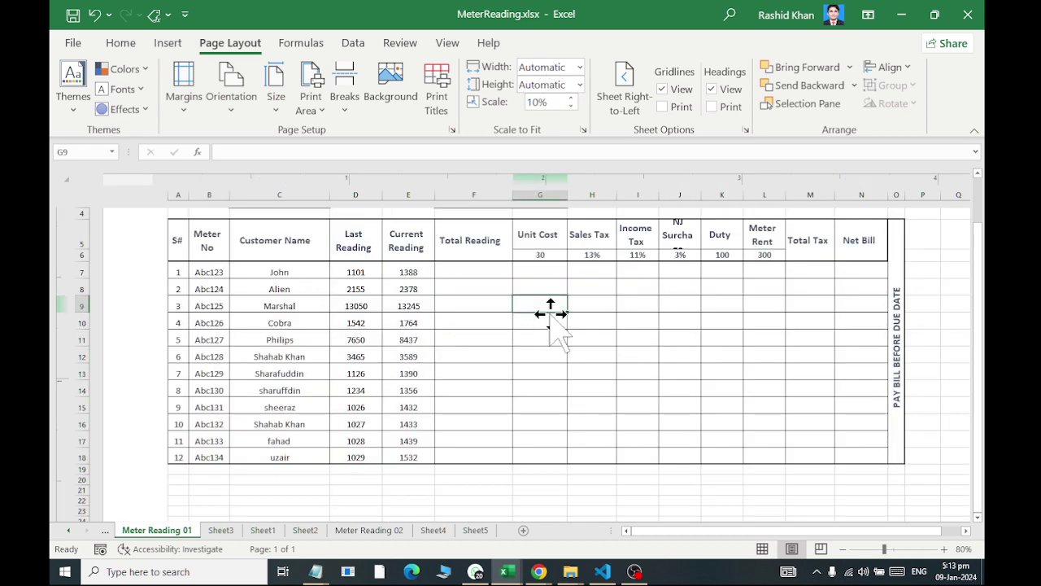
click(860, 550)
drag(861, 550, 851, 550)
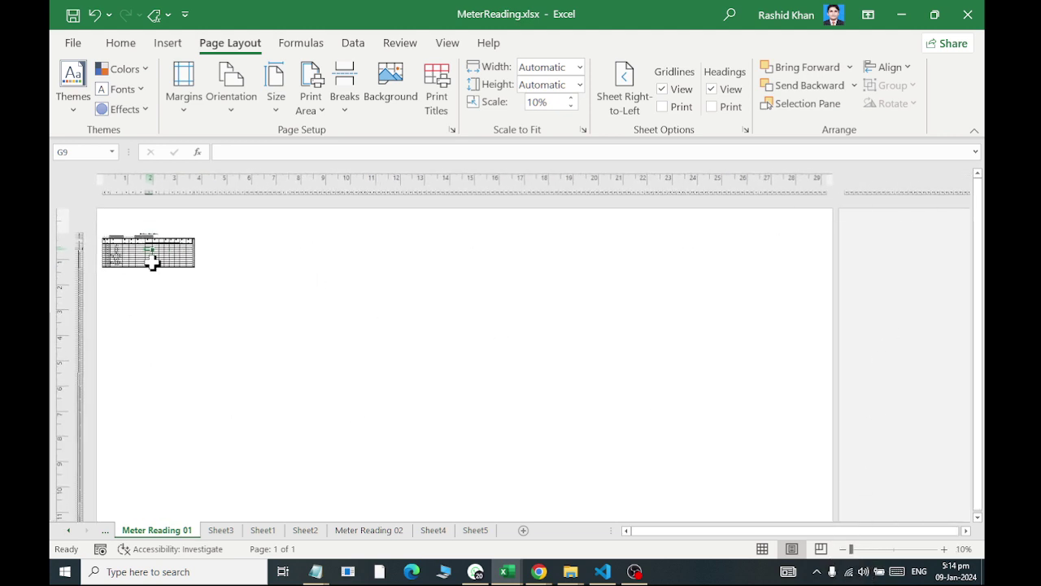
click(556, 104)
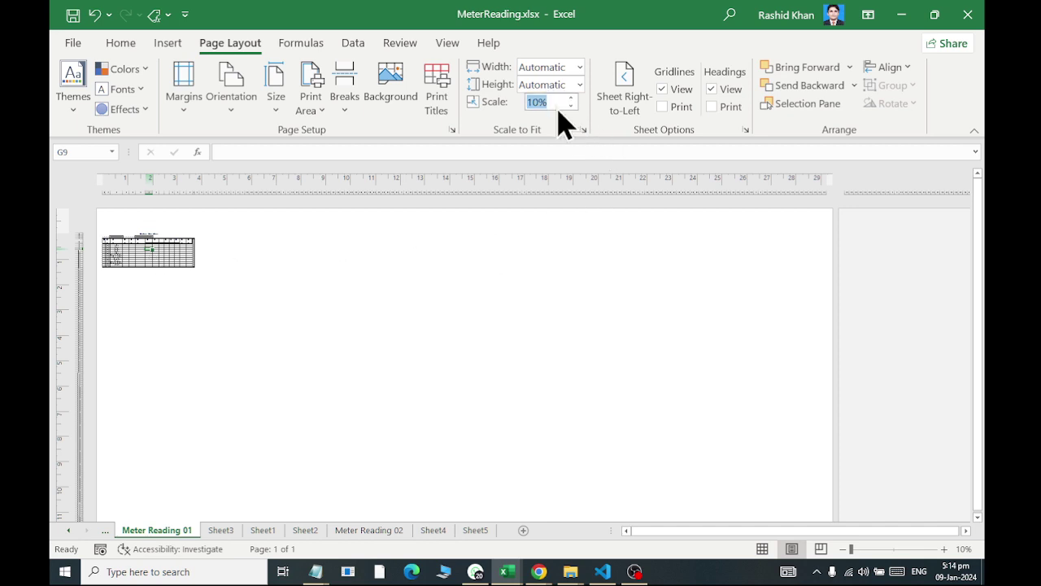
text(75)
key(Return)
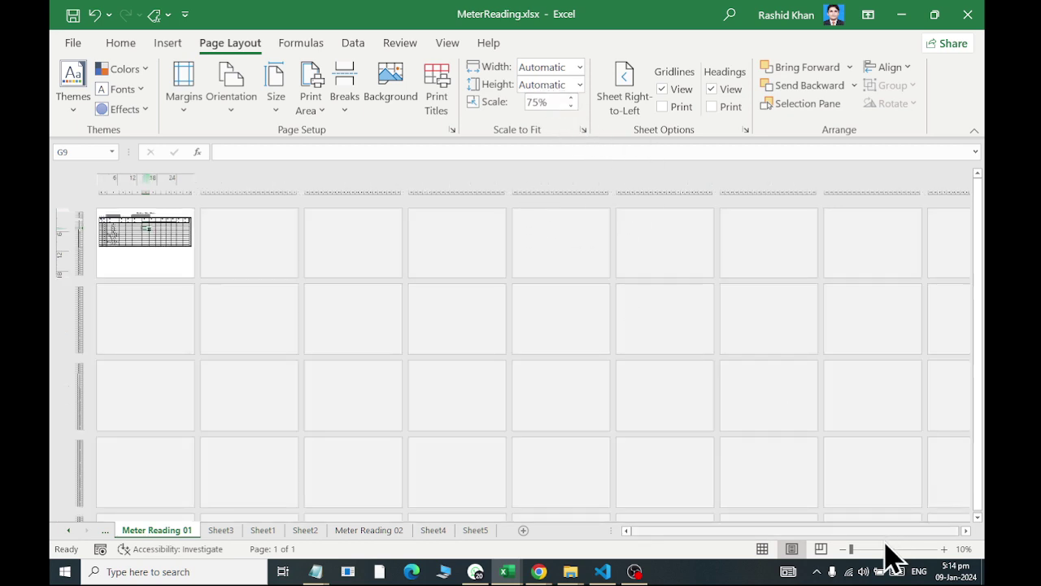
Zoom the view back in to 80% and select cell G14
click(944, 549)
click(945, 549)
click(944, 549)
click(945, 550)
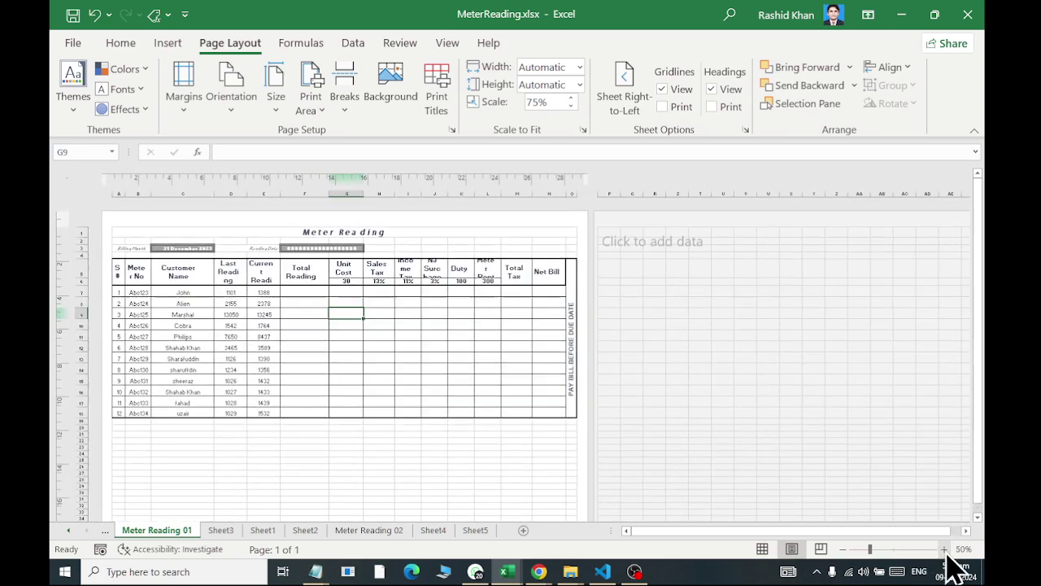
click(944, 549)
click(945, 549)
click(944, 549)
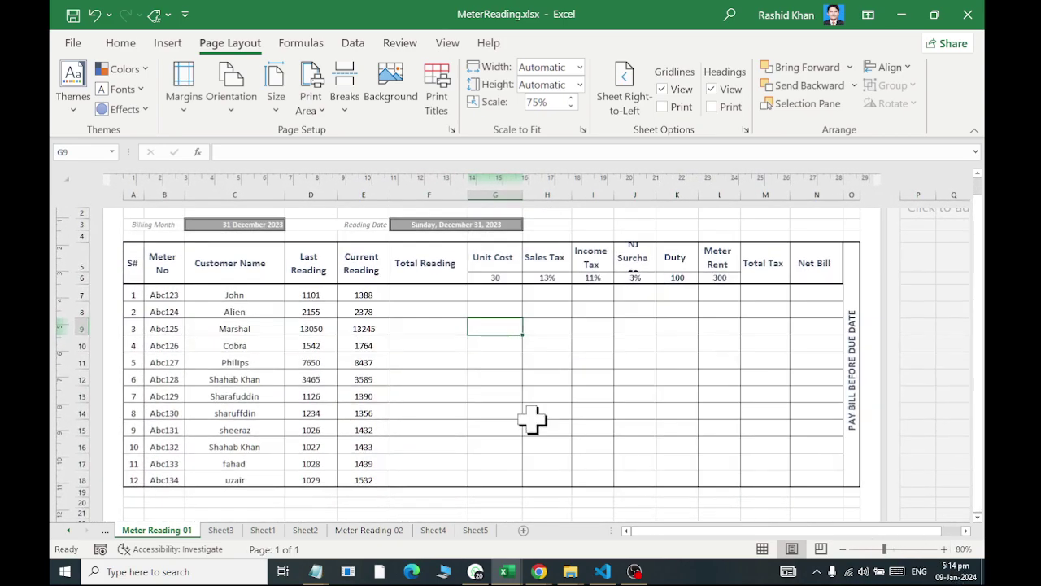
click(490, 418)
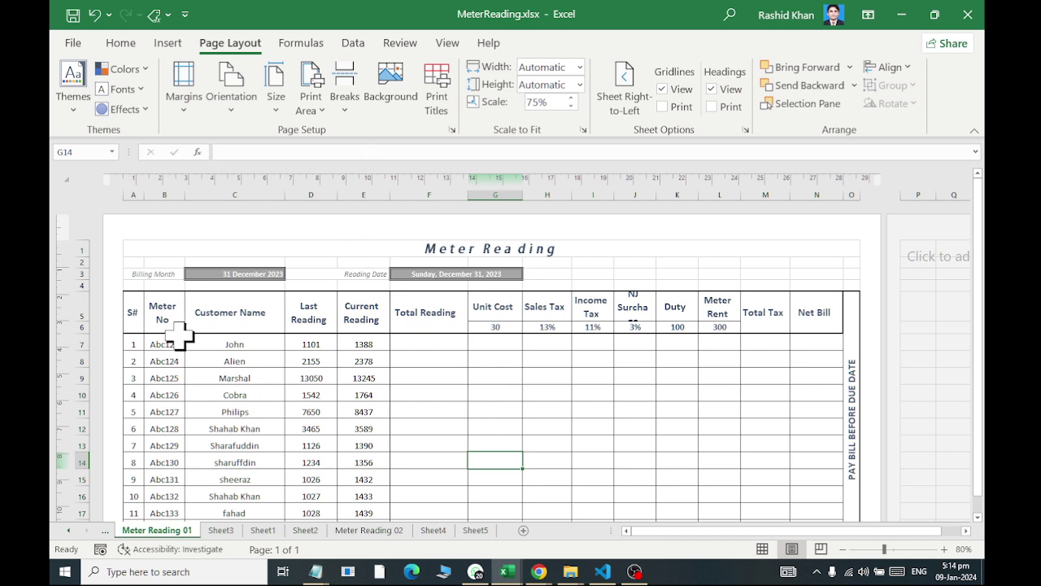
scroll(171, 333, down, 2)
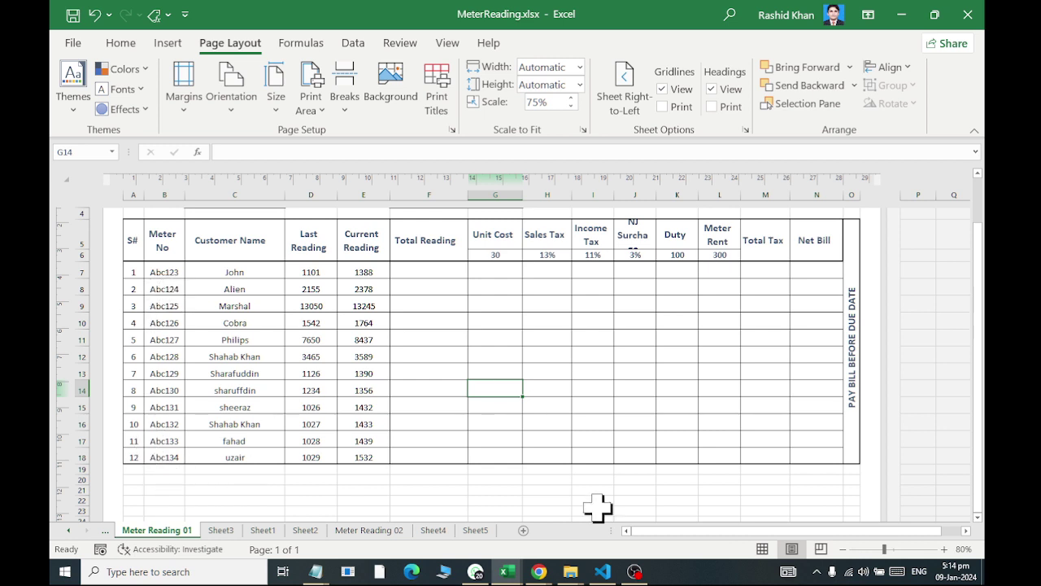
Return to Normal view and attempt a Fill Series, dismissing the merged cells warning
click(763, 549)
click(73, 260)
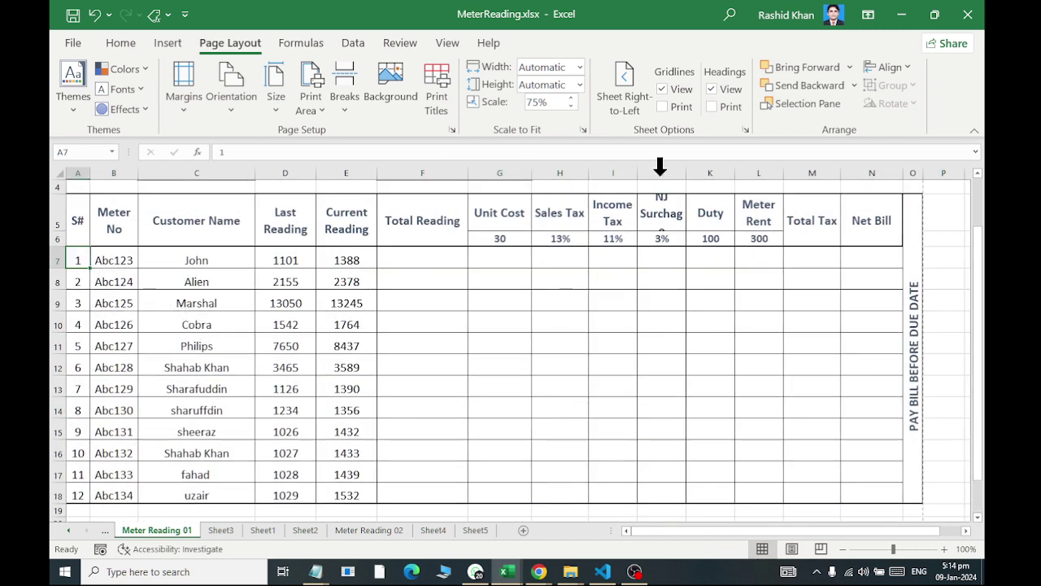
click(118, 45)
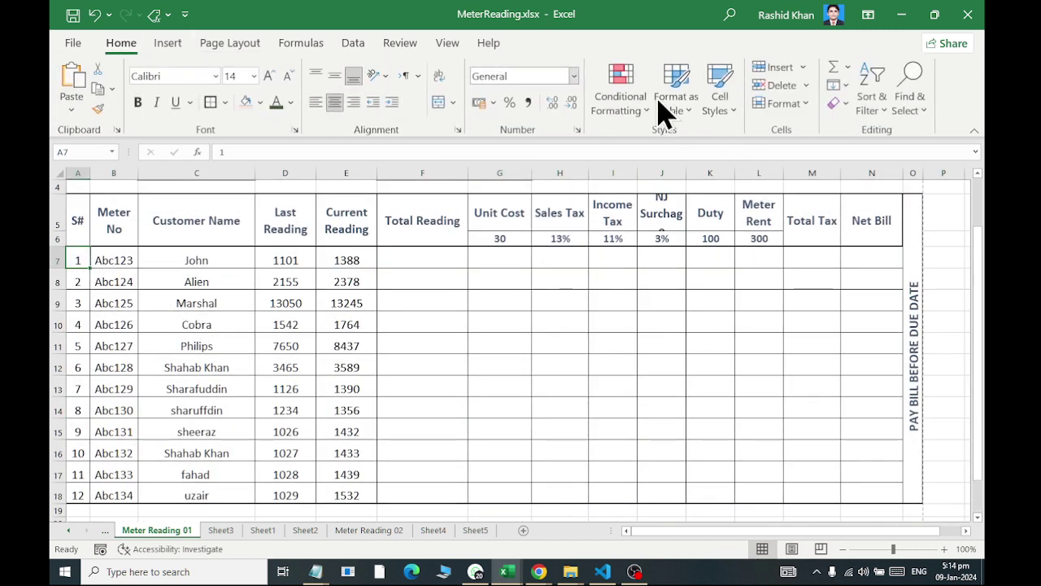
click(845, 85)
click(872, 218)
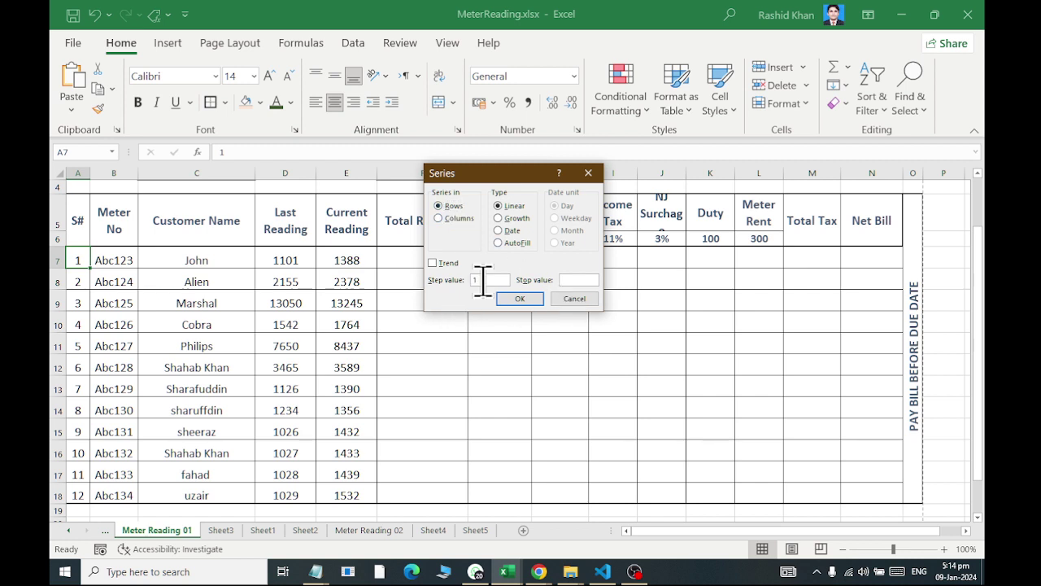
click(590, 280)
key(Return)
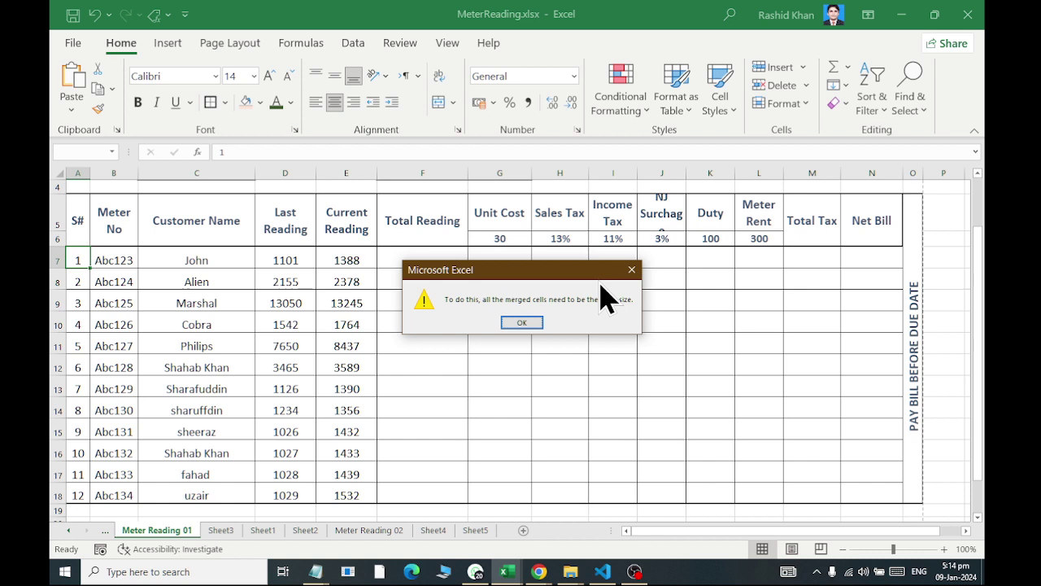
click(519, 324)
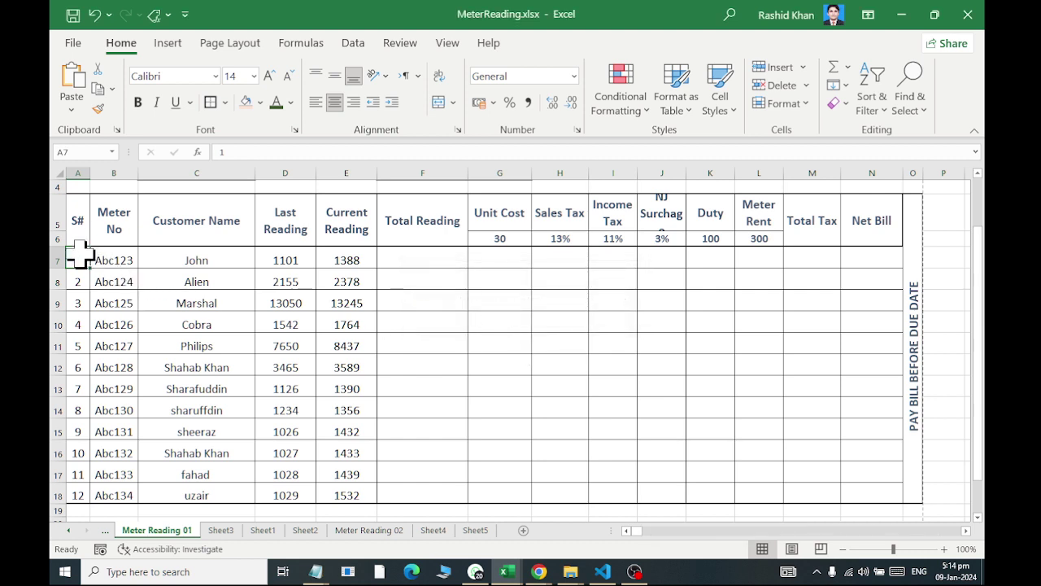
Fill a linear Columns series with step 1 down the S# column
click(840, 85)
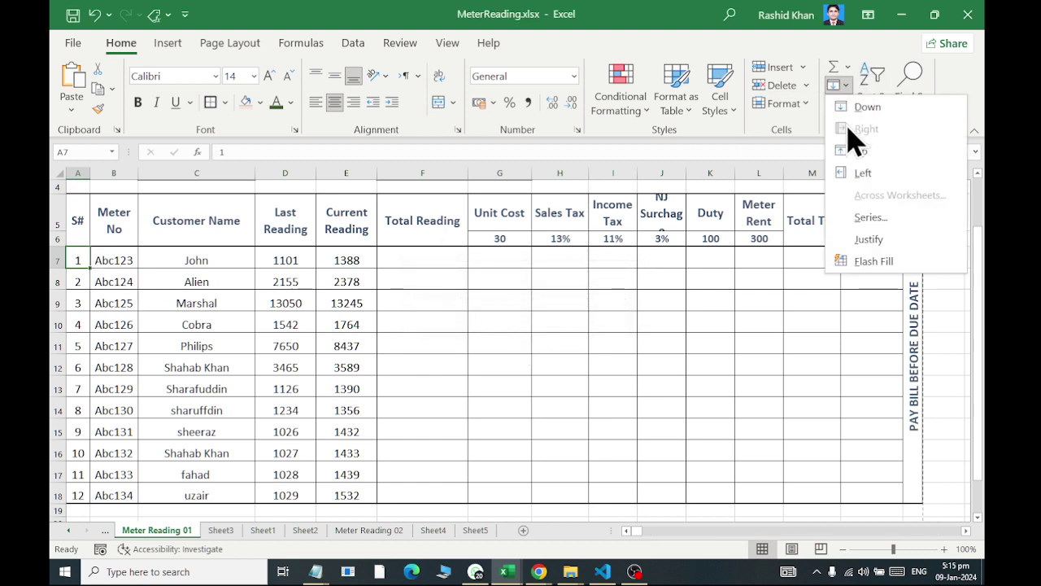
click(864, 221)
click(448, 220)
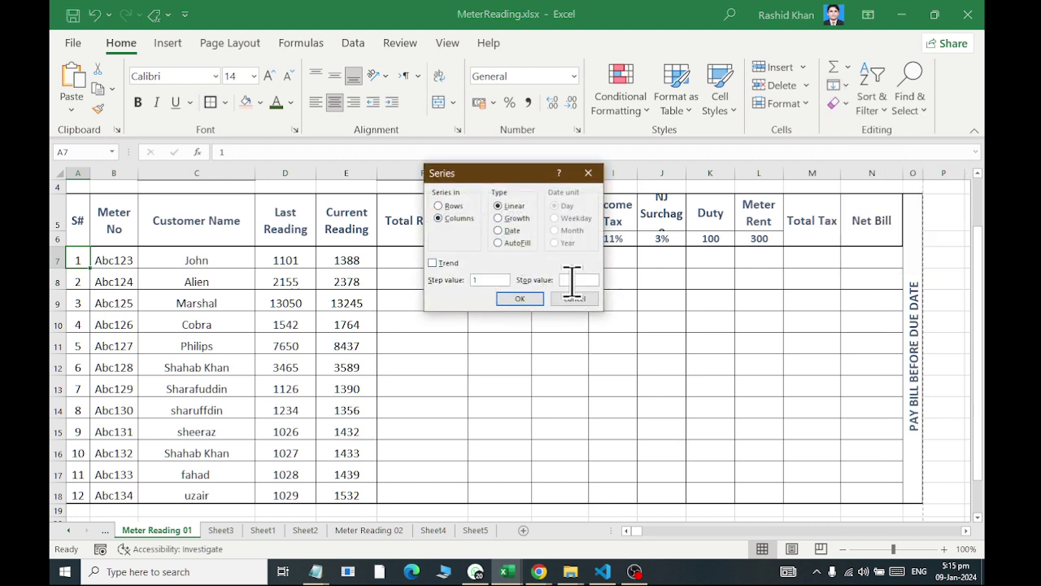
text(20)
key(Return)
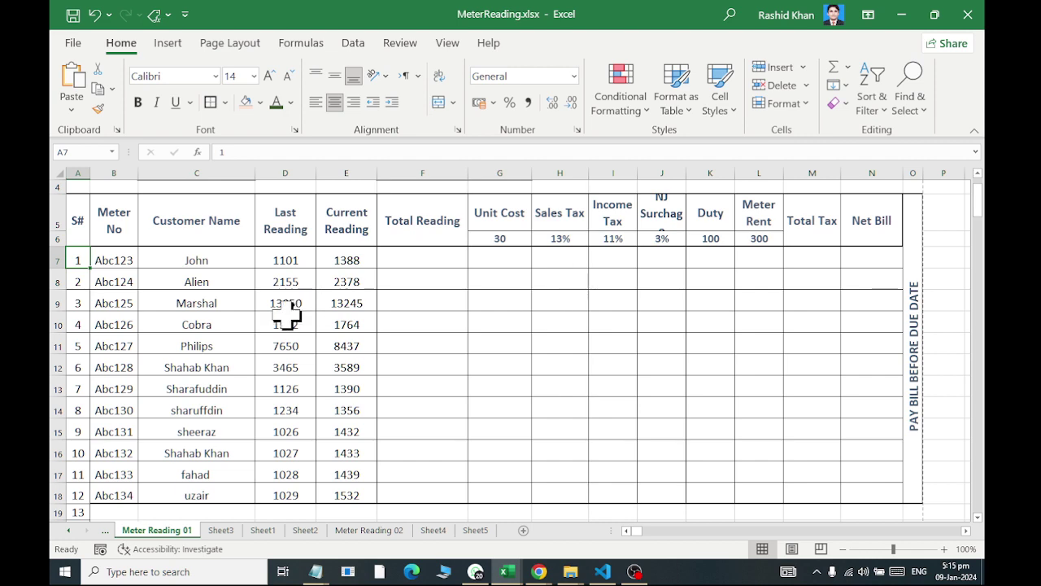
Rerun Fill Series with a stop value of 500 and verify serials reach 499 in row 505
scroll(274, 339, down, 7)
scroll(274, 342, up, 5)
scroll(274, 344, up, 3)
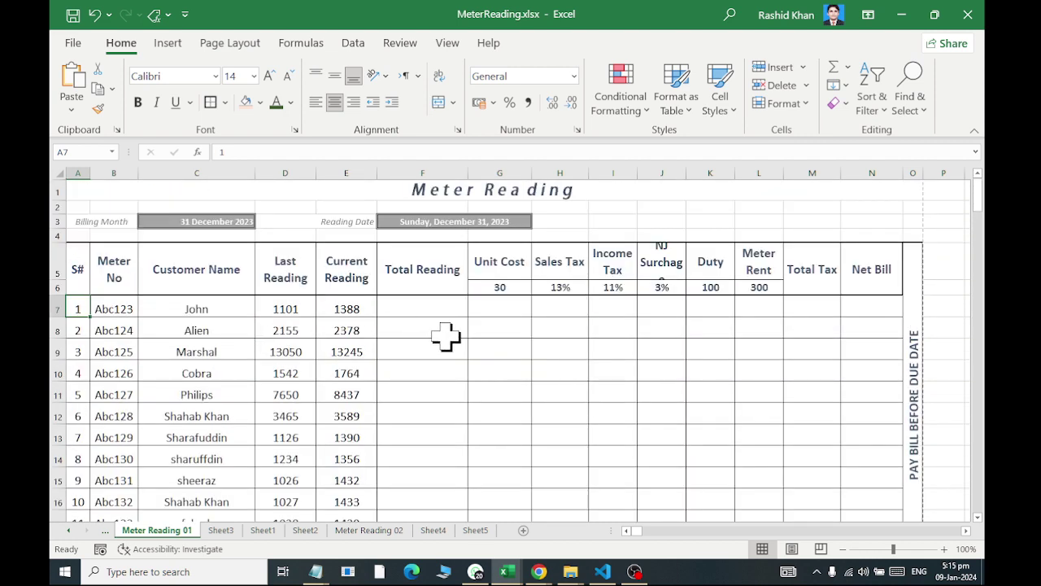
scroll(146, 309, down, 7)
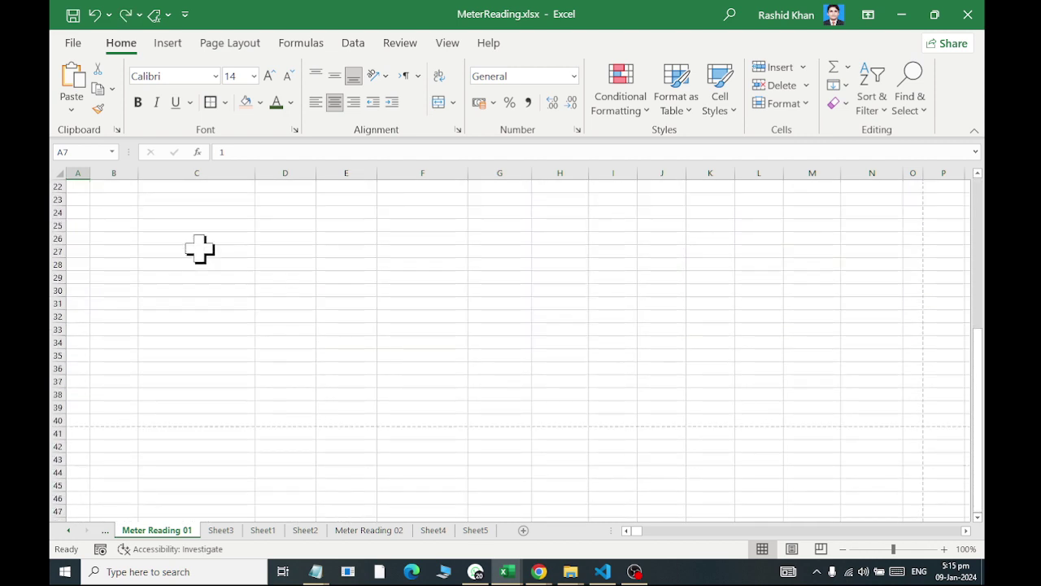
scroll(208, 276, up, 6)
scroll(214, 296, down, 4)
scroll(214, 316, down, 3)
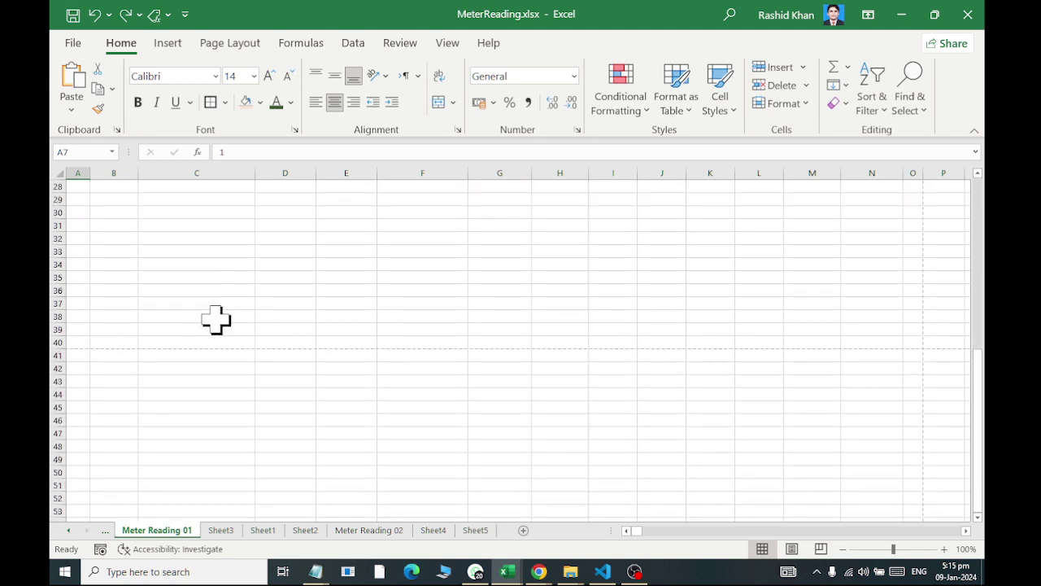
scroll(215, 318, up, 3)
scroll(216, 318, up, 3)
scroll(214, 316, up, 1)
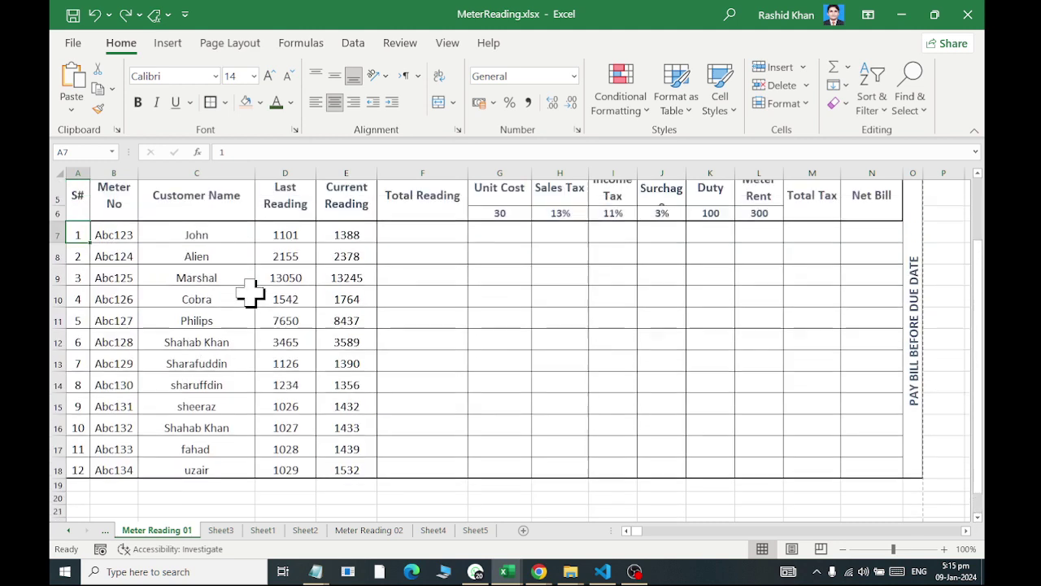
click(840, 86)
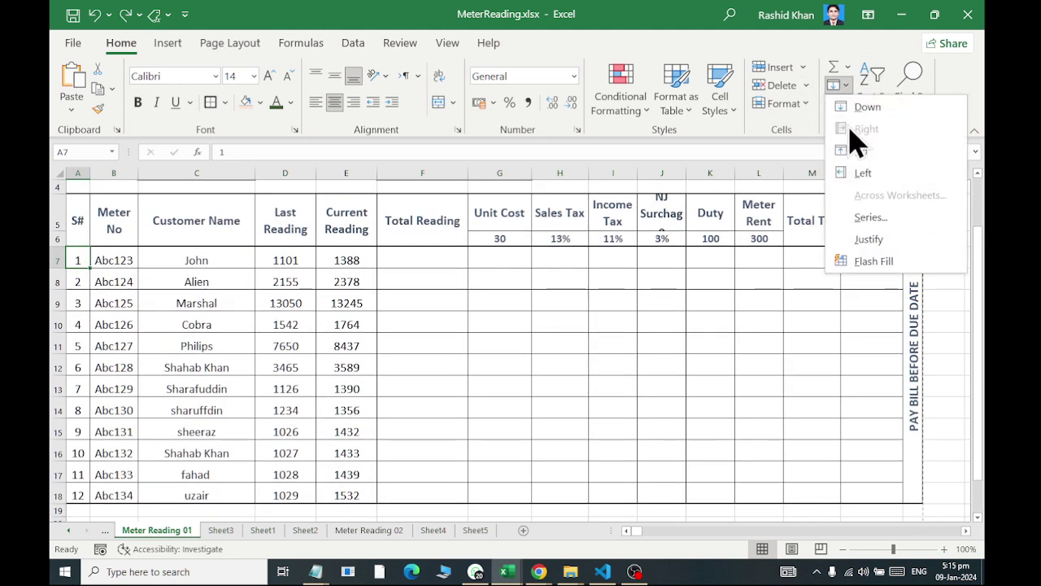
click(869, 218)
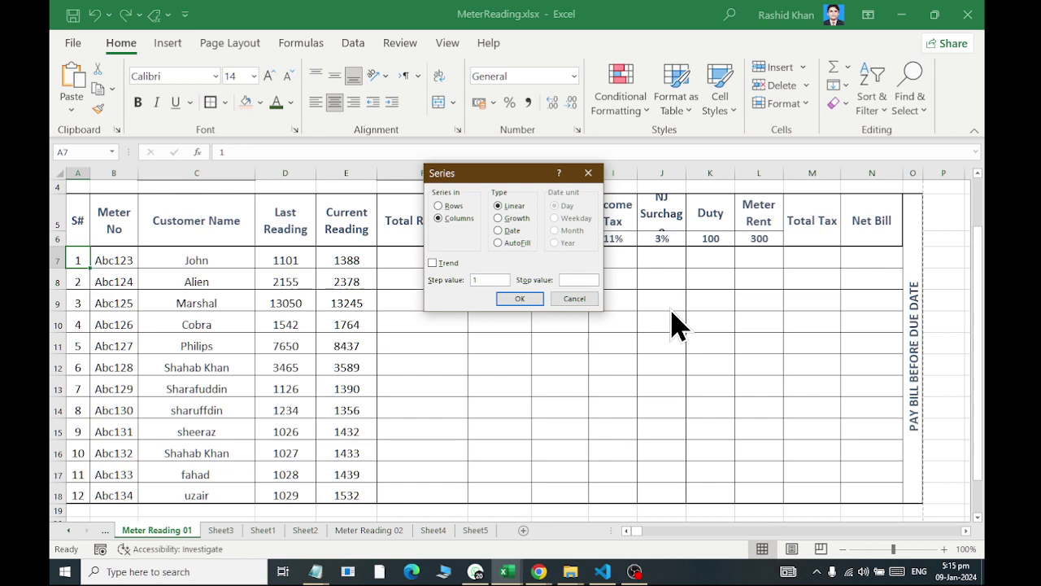
click(520, 298)
scroll(63, 308, down, 7)
scroll(63, 308, down, 9)
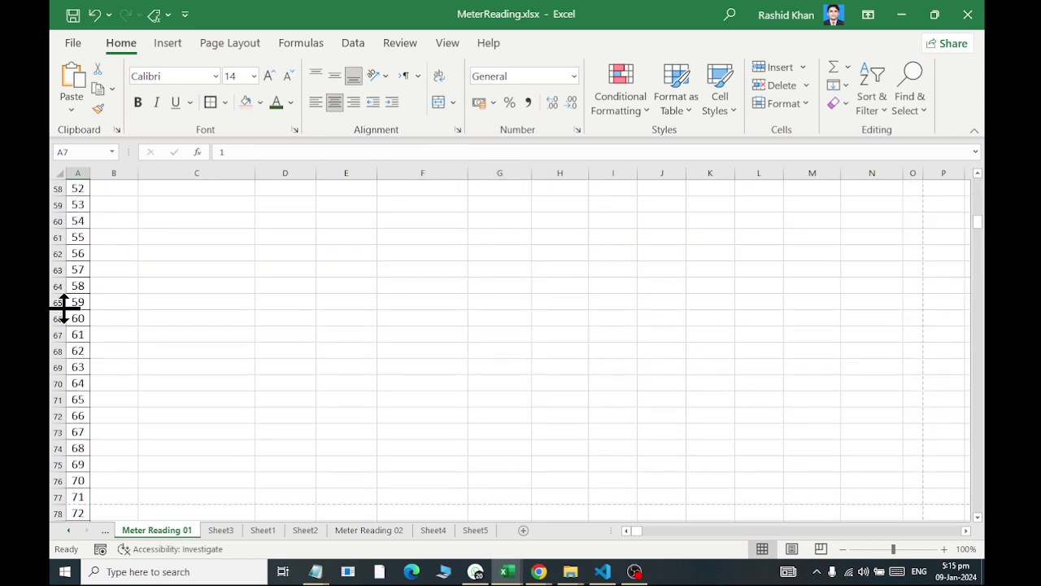
scroll(63, 309, down, 10)
scroll(63, 309, down, 12)
scroll(64, 308, down, 3)
scroll(64, 309, down, 4)
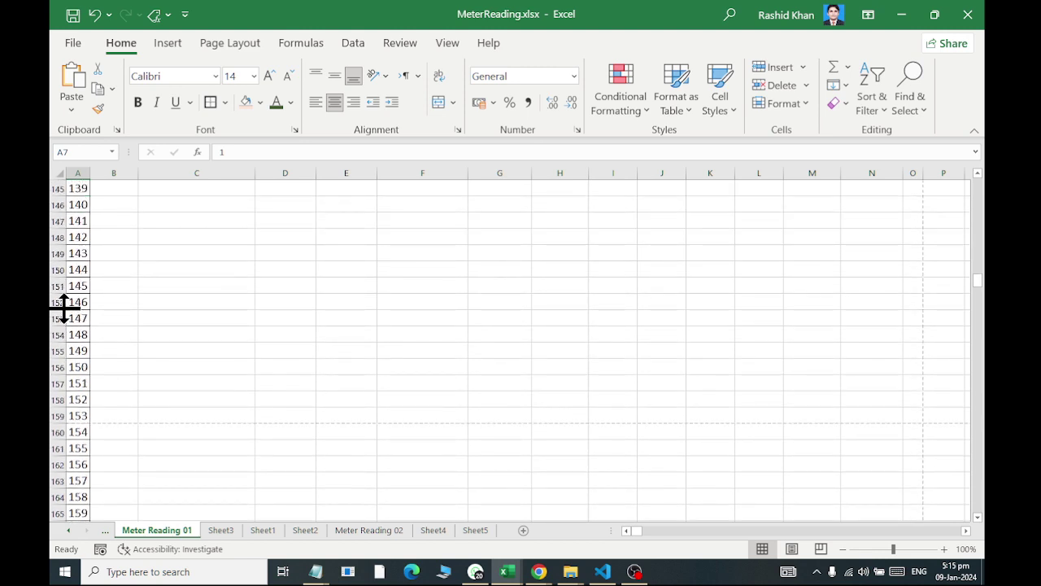
scroll(64, 308, up, 10)
scroll(63, 308, up, 14)
scroll(73, 305, up, 12)
scroll(74, 305, up, 7)
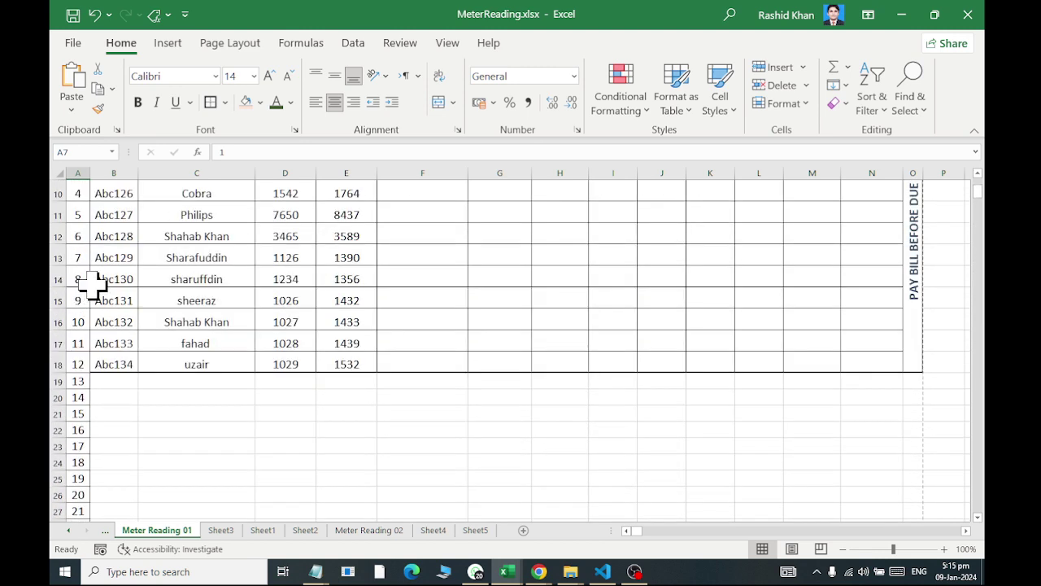
scroll(73, 305, up, 3)
Select A5:N506 and apply All Borders, then a Thick Outside Border
mouse_move(79, 306)
mouse_down()
mouse_move(903, 240)
mouse_move(903, 506)
mouse_up()
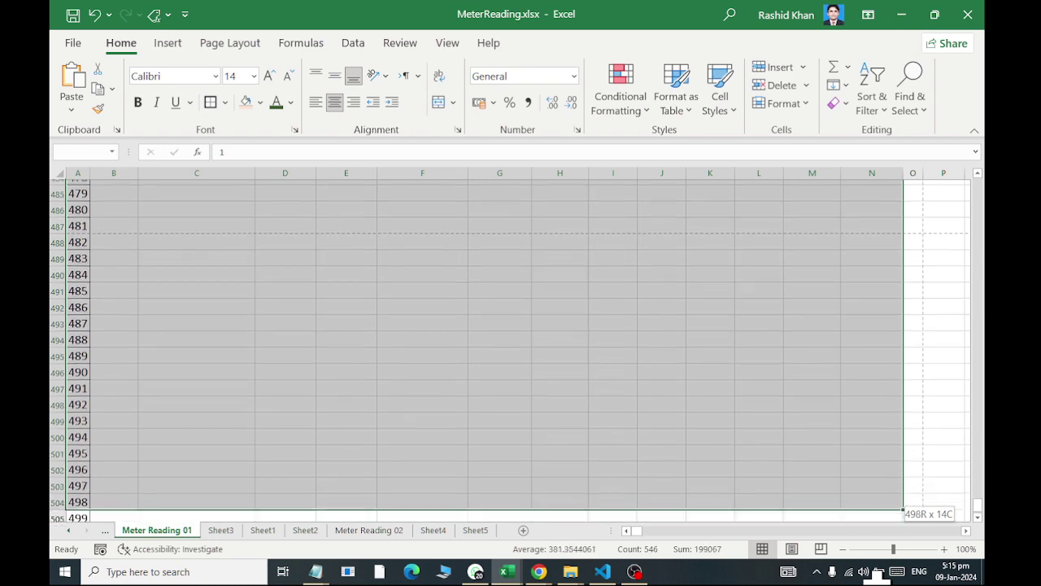
mouse_move(904, 506)
mouse_down()
mouse_move(861, 509)
mouse_move(846, 445)
mouse_up()
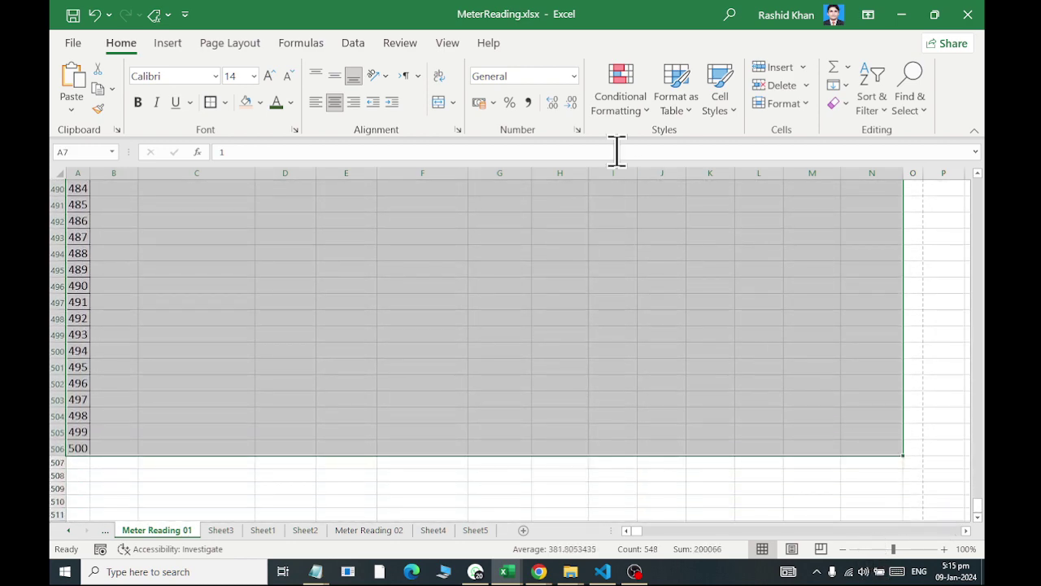
click(226, 102)
click(244, 259)
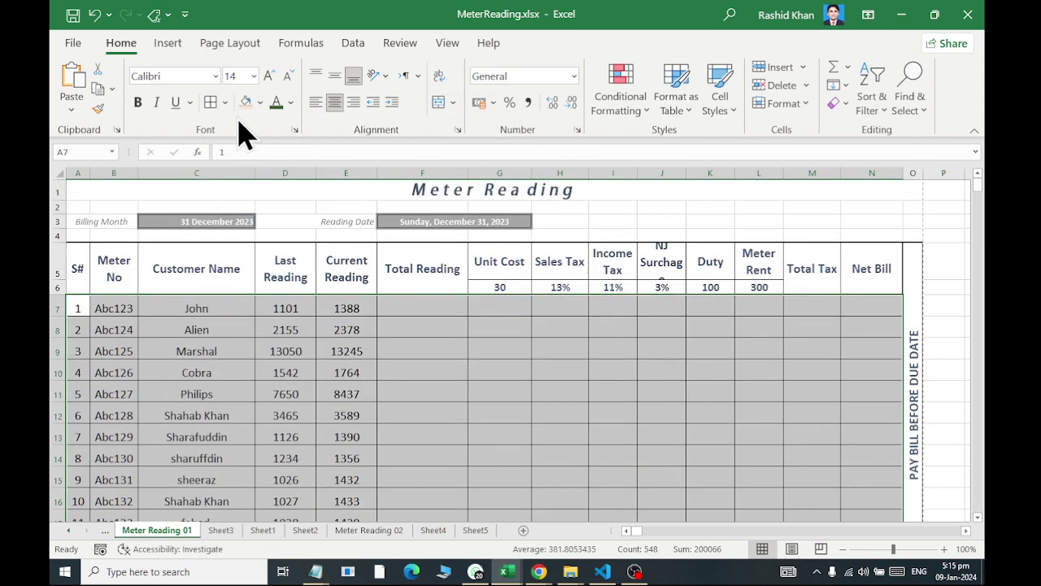
click(227, 104)
click(261, 309)
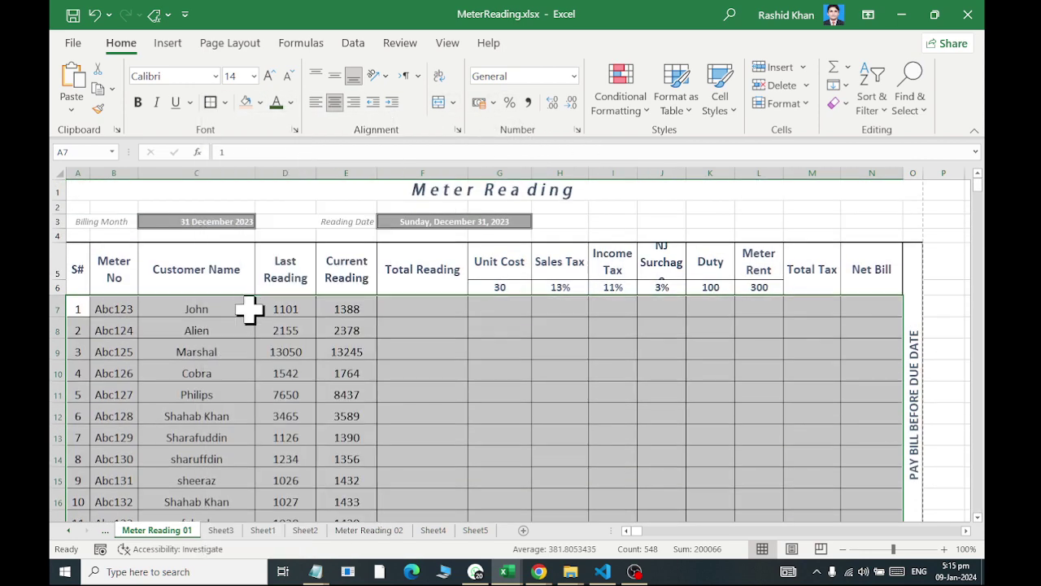
click(274, 375)
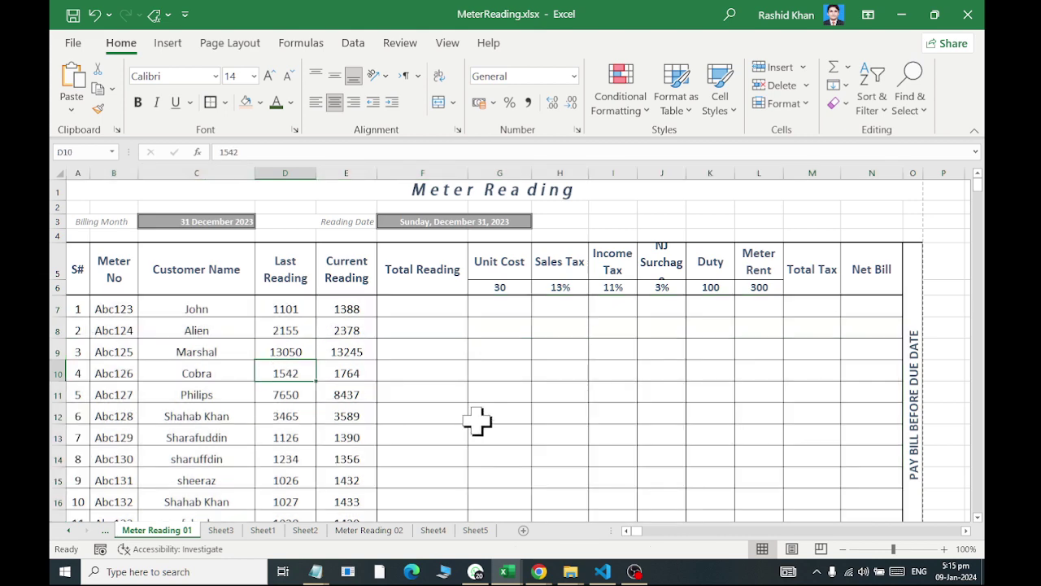
Switch to Page Layout view and scroll through the 13 printed pages
click(792, 549)
scroll(394, 397, down, 2)
scroll(395, 396, down, 2)
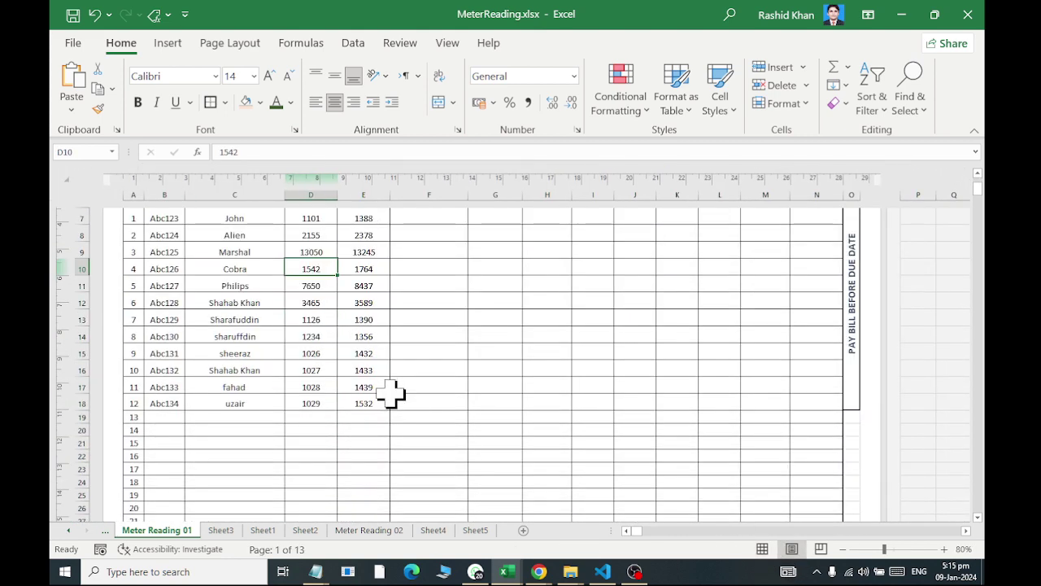
scroll(394, 390, down, 1)
scroll(395, 387, down, 3)
scroll(326, 376, down, 2)
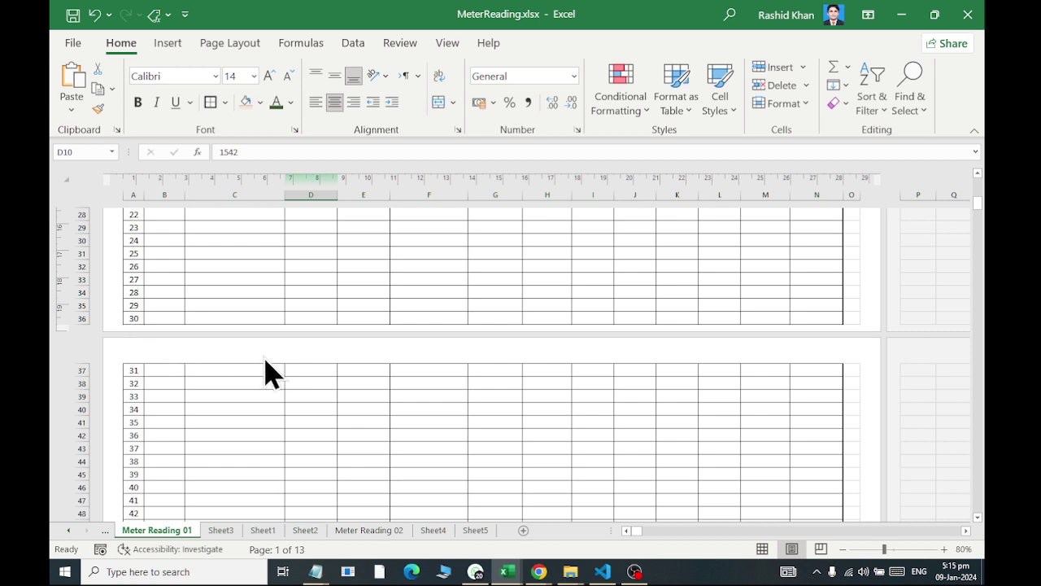
scroll(540, 365, down, 1)
scroll(542, 372, down, 2)
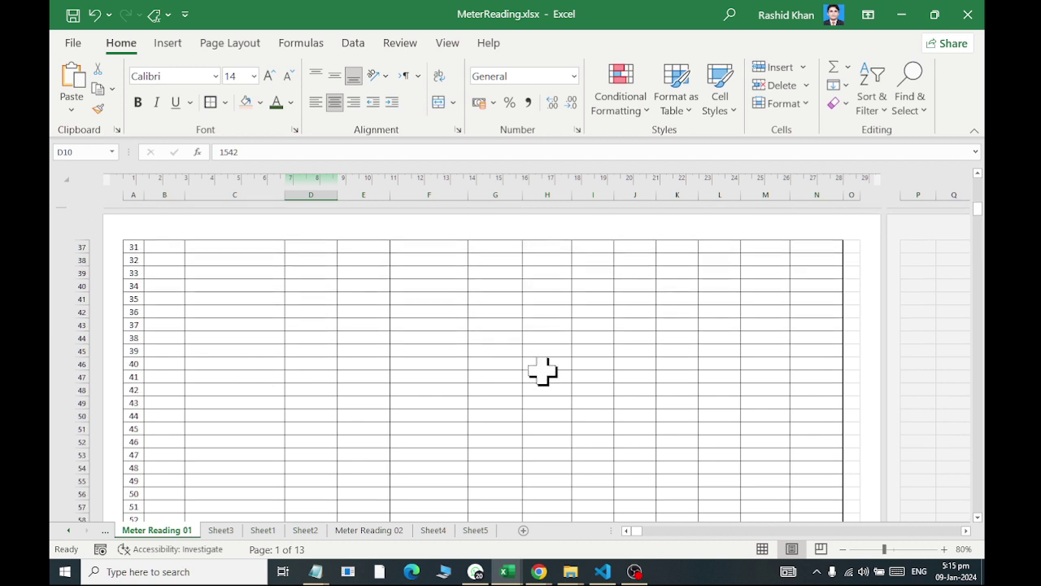
scroll(542, 372, down, 1)
scroll(546, 383, down, 1)
scroll(546, 383, down, 2)
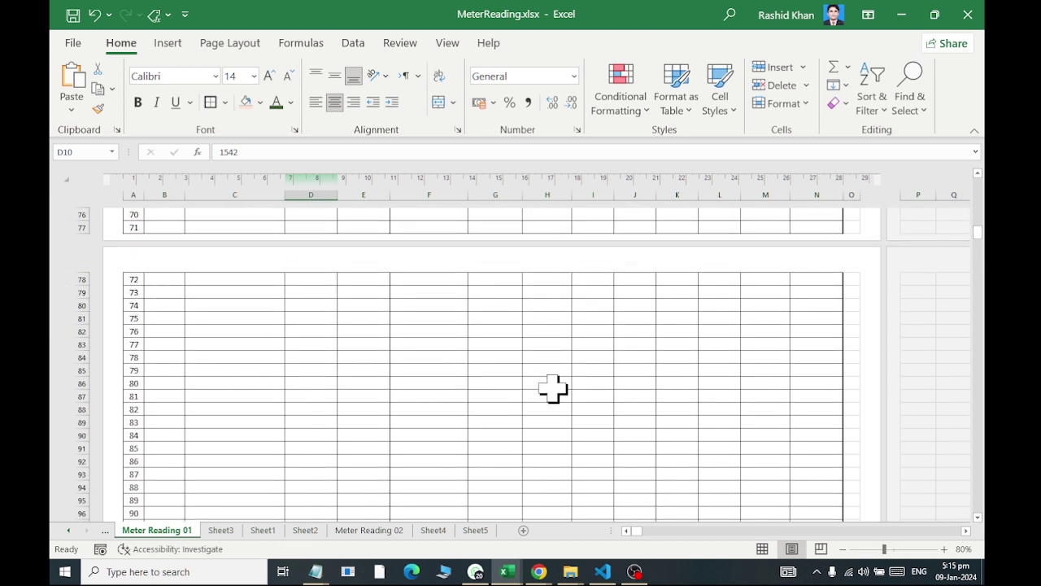
scroll(551, 388, down, 1)
scroll(553, 388, up, 3)
scroll(554, 391, up, 10)
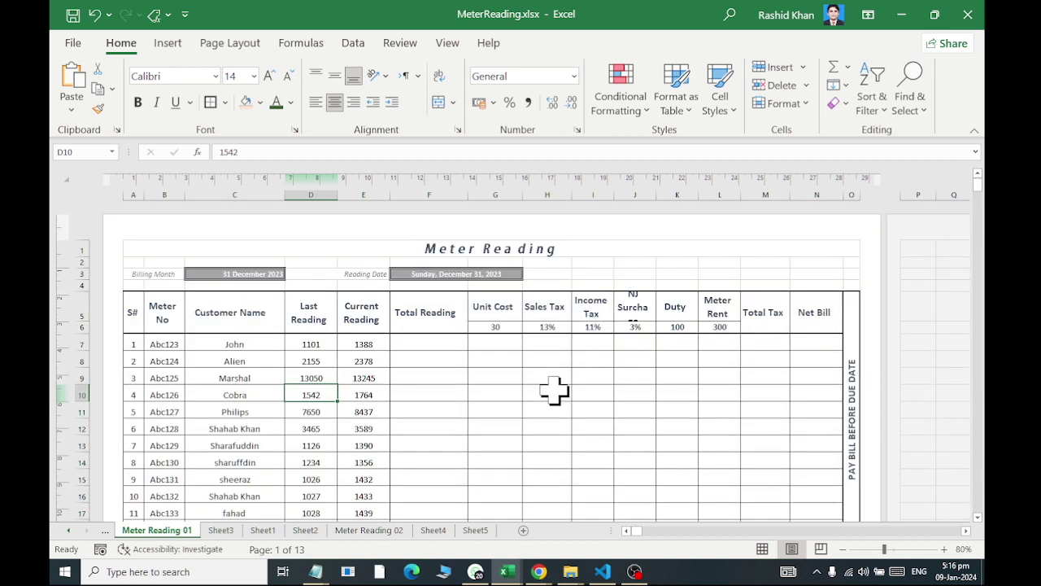
Select the header rows 5–6, clear the selection, and show the Page Layout ribbon
drag(132, 312, 812, 321)
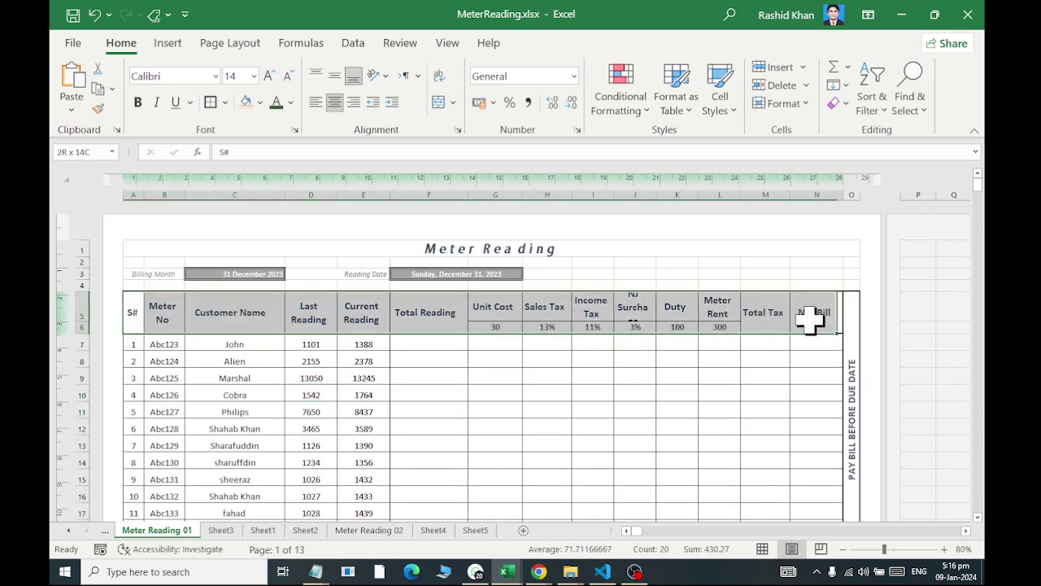
drag(437, 249, 453, 319)
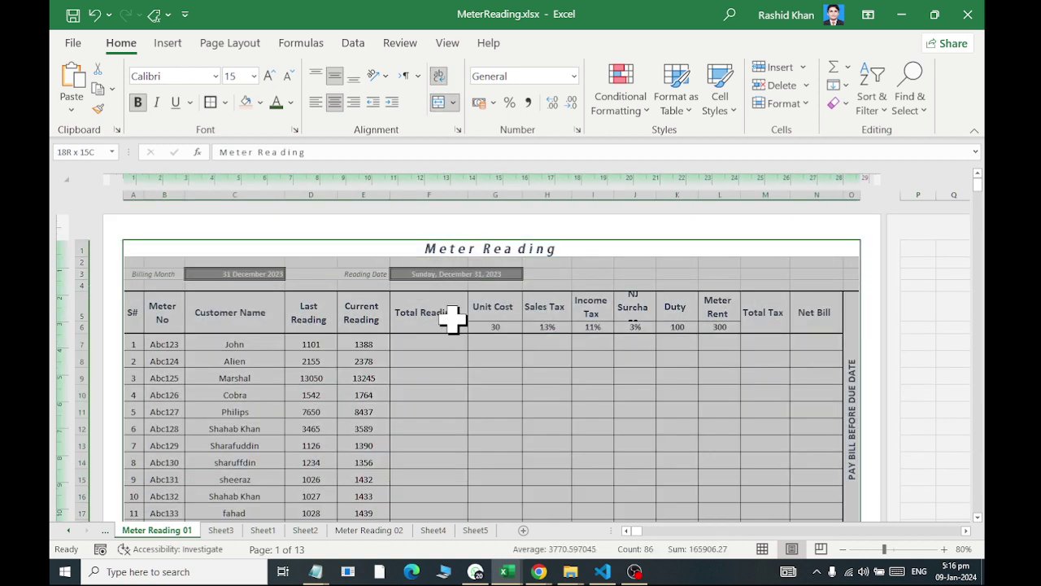
click(452, 320)
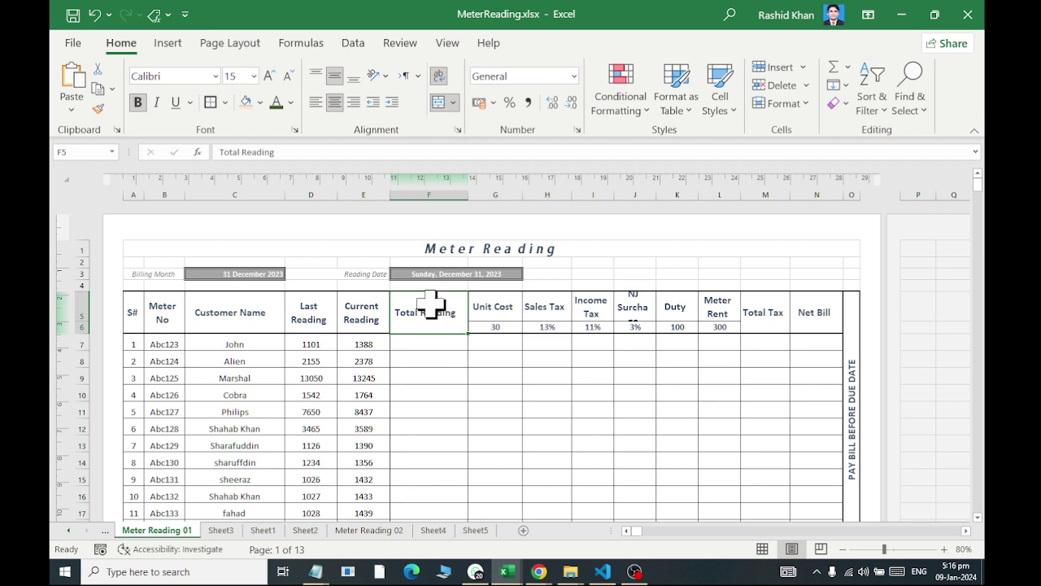
click(233, 46)
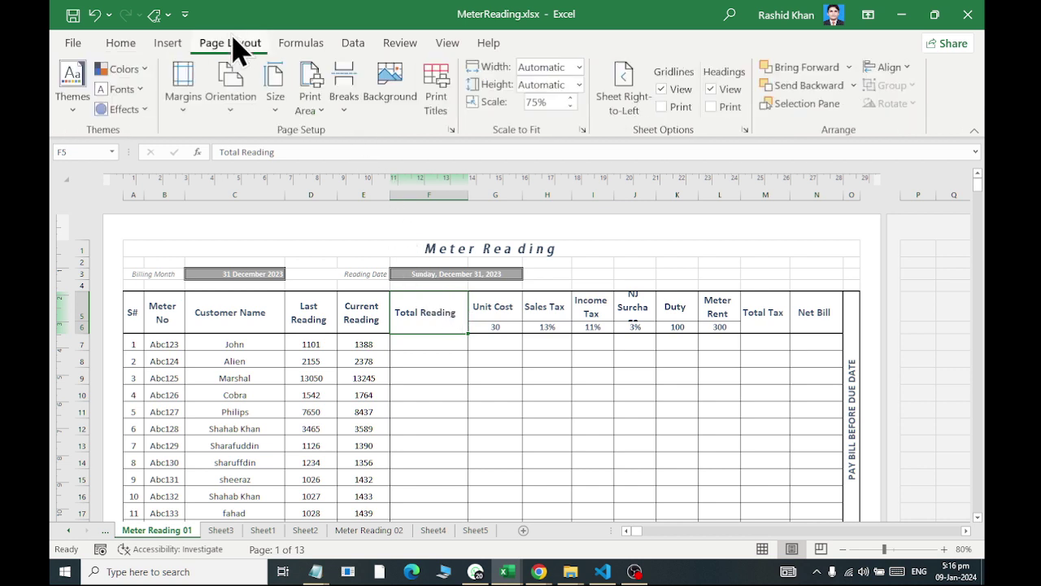
Enter rows $5:$6 as Print Titles rows to repeat at top in Page Setup
click(437, 128)
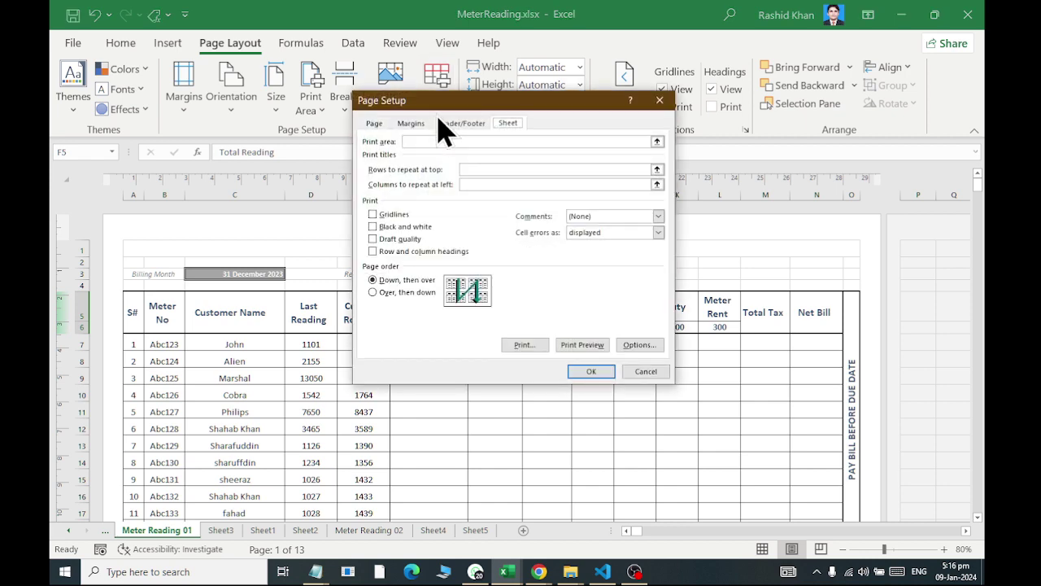
click(473, 169)
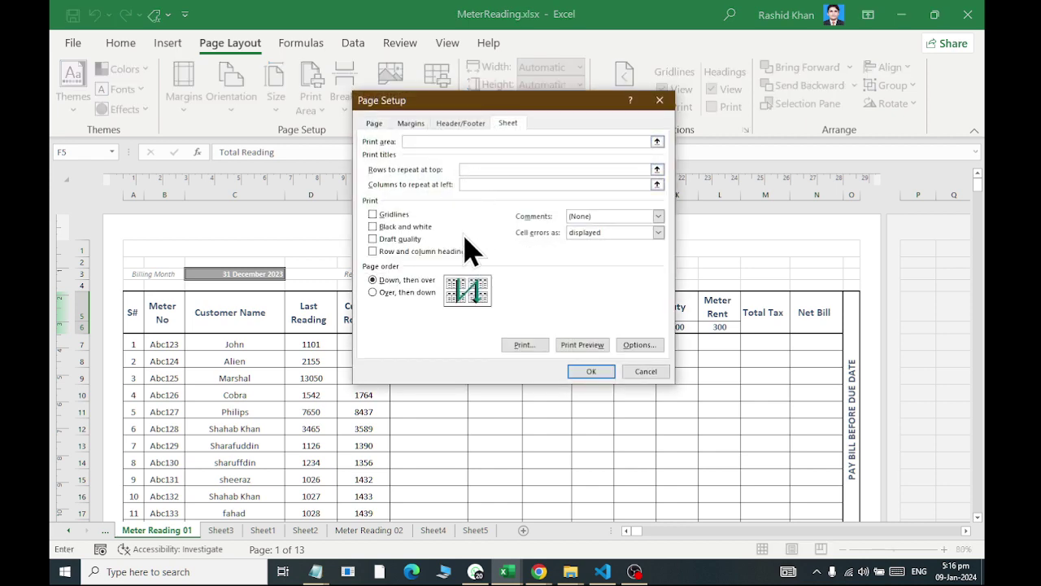
drag(434, 112, 524, 330)
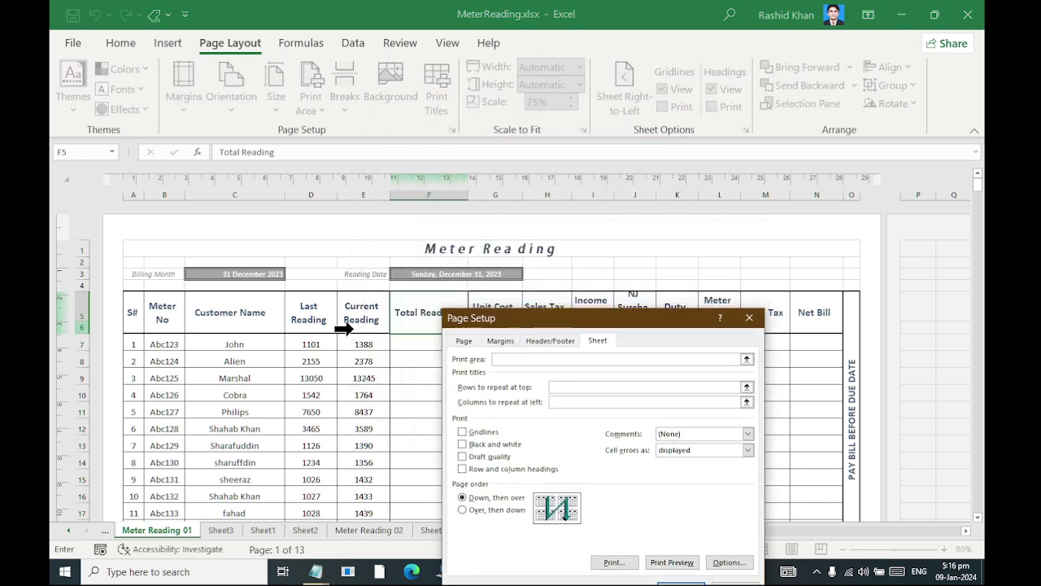
click(79, 315)
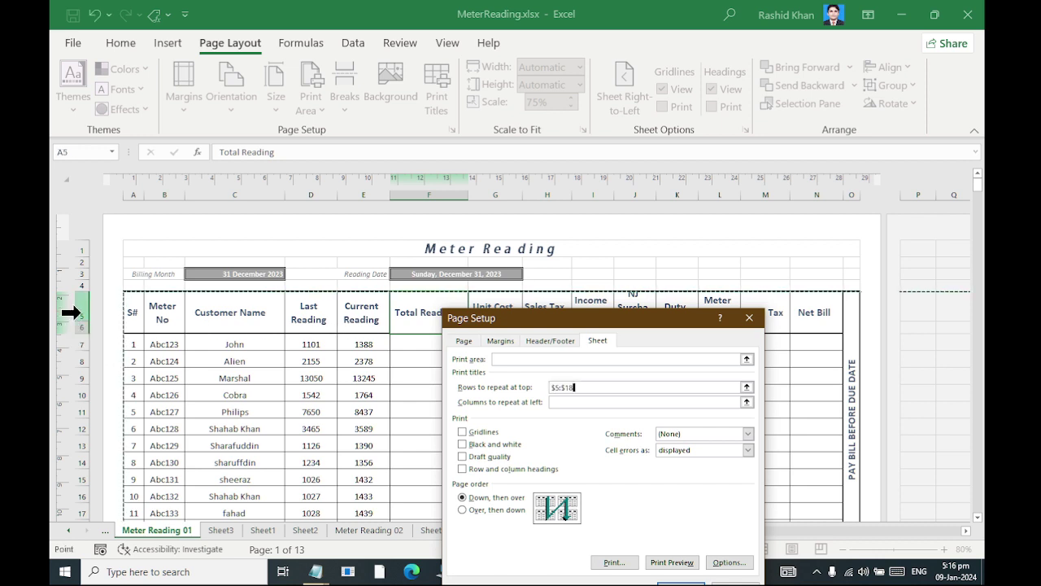
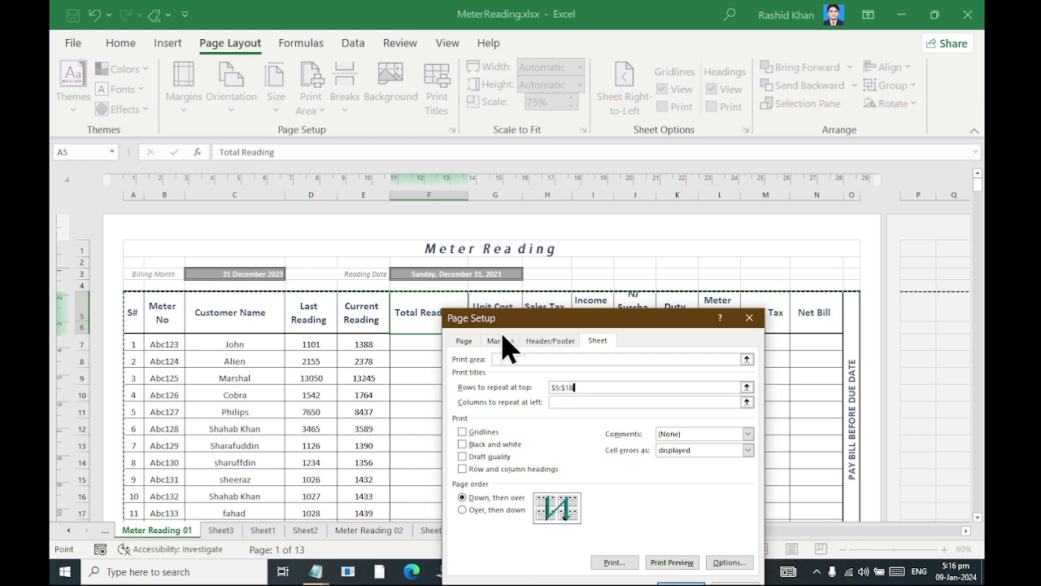
Close Page Setup, unmerge the vertical PAY BILL BEFORE DUE DATE cell, and merge column O from row 7
click(729, 564)
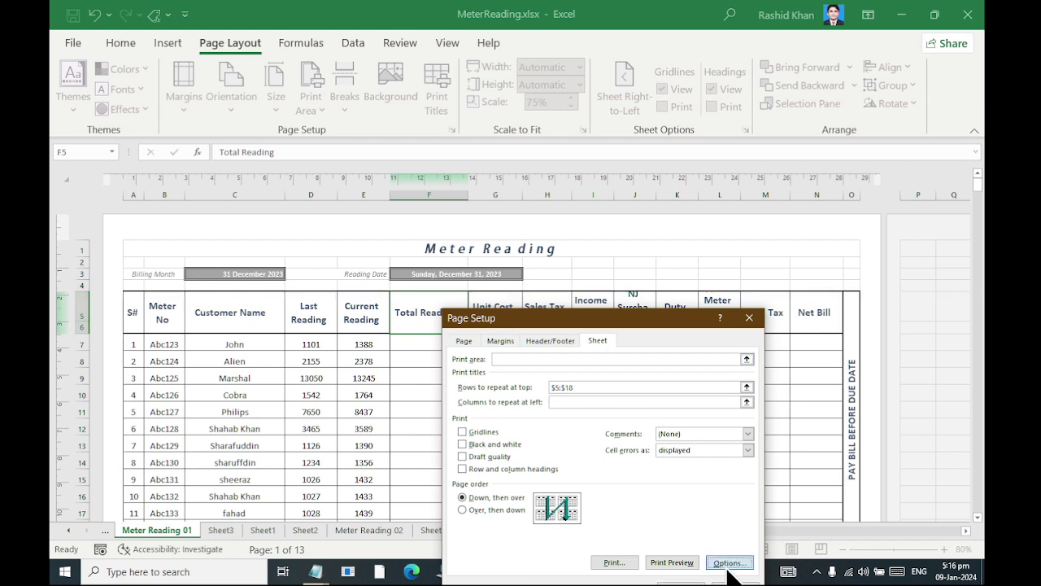
click(743, 321)
click(851, 370)
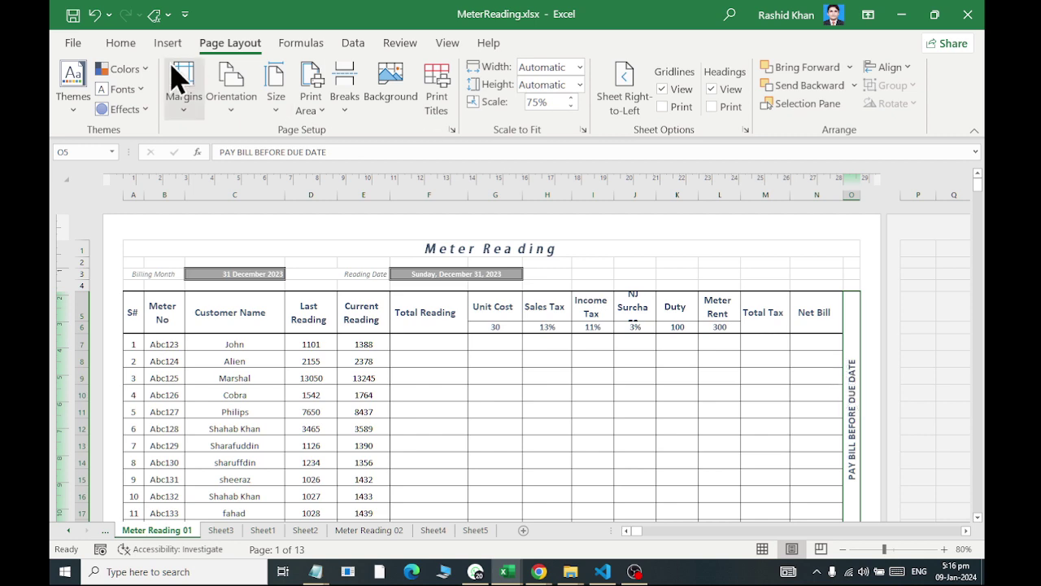
click(122, 43)
click(438, 102)
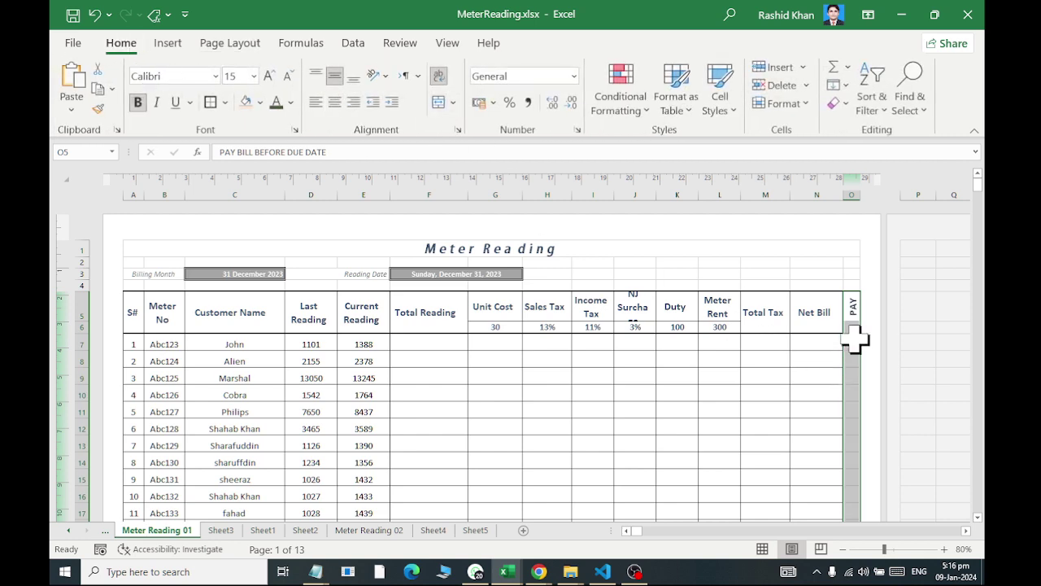
mouse_move(852, 342)
mouse_down()
mouse_move(853, 292)
mouse_move(814, 288)
mouse_up()
scroll(803, 279, up, 8)
scroll(715, 235, up, 2)
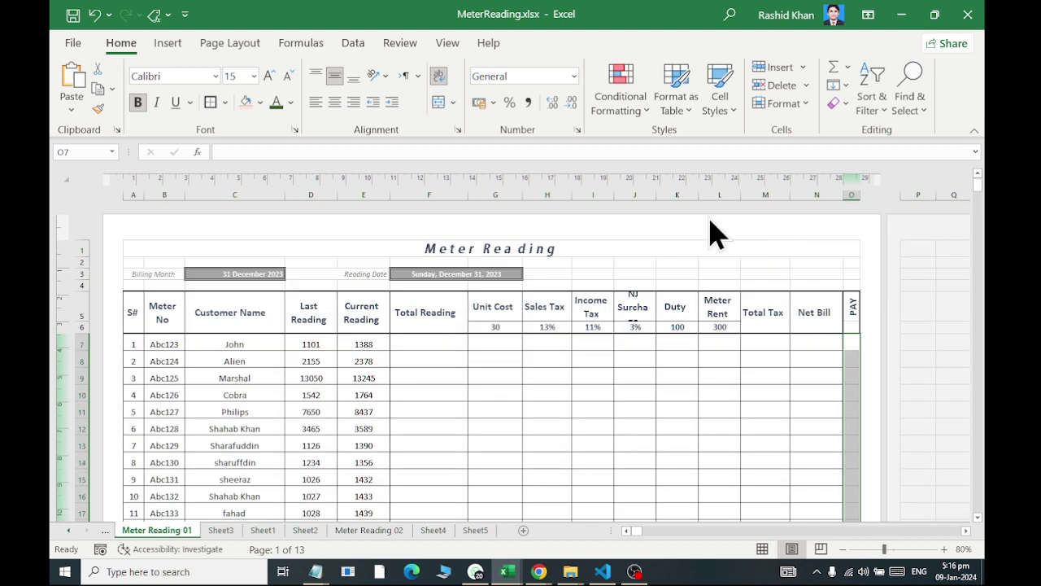
click(438, 102)
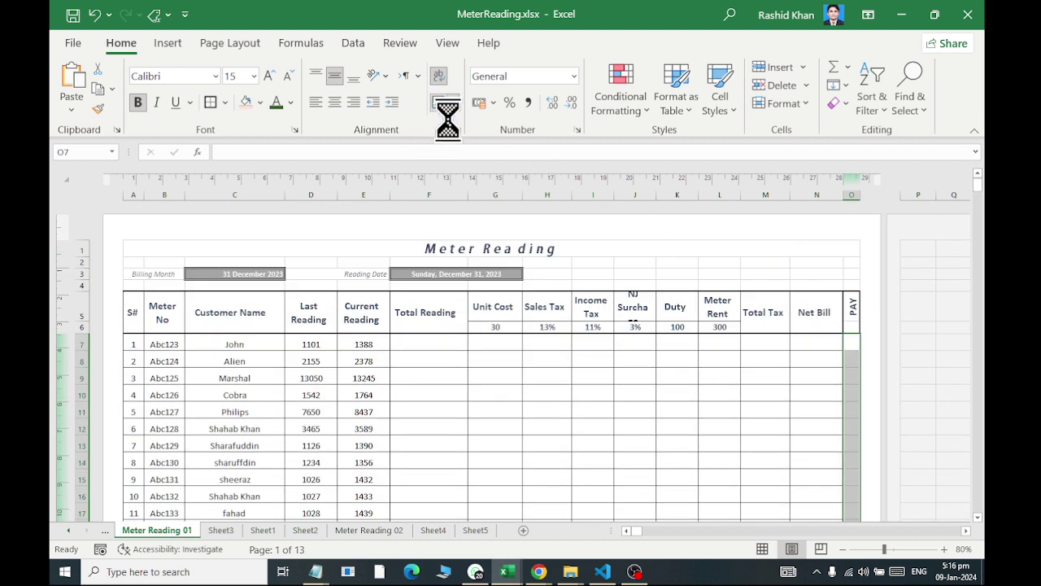
Copy the PAY BILL BEFORE DUE DATE label from O5 into O7 and merge O7:O36
click(848, 315)
key(ctrl+c)
click(852, 358)
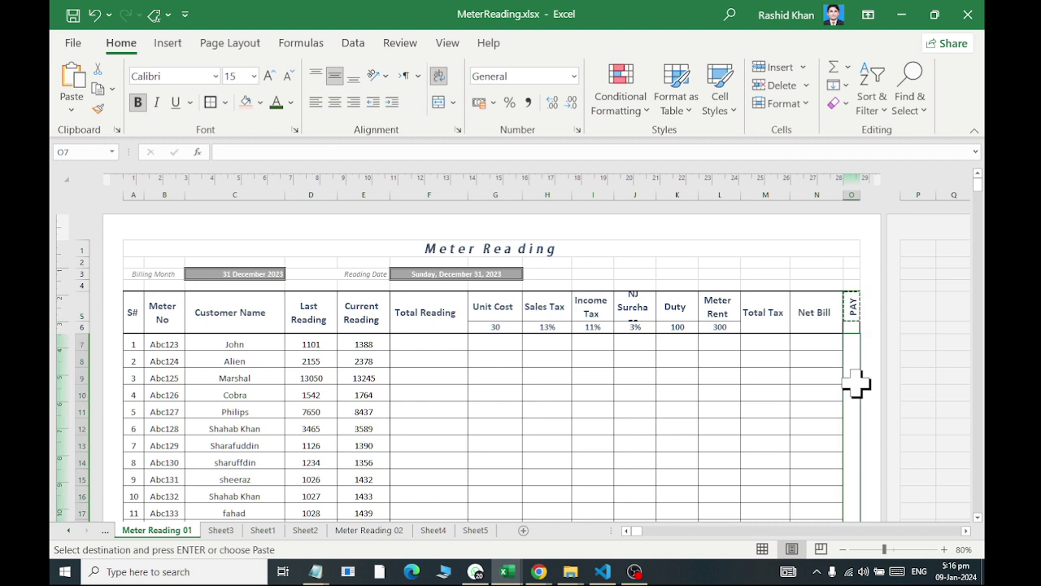
key(ctrl+v)
click(498, 324)
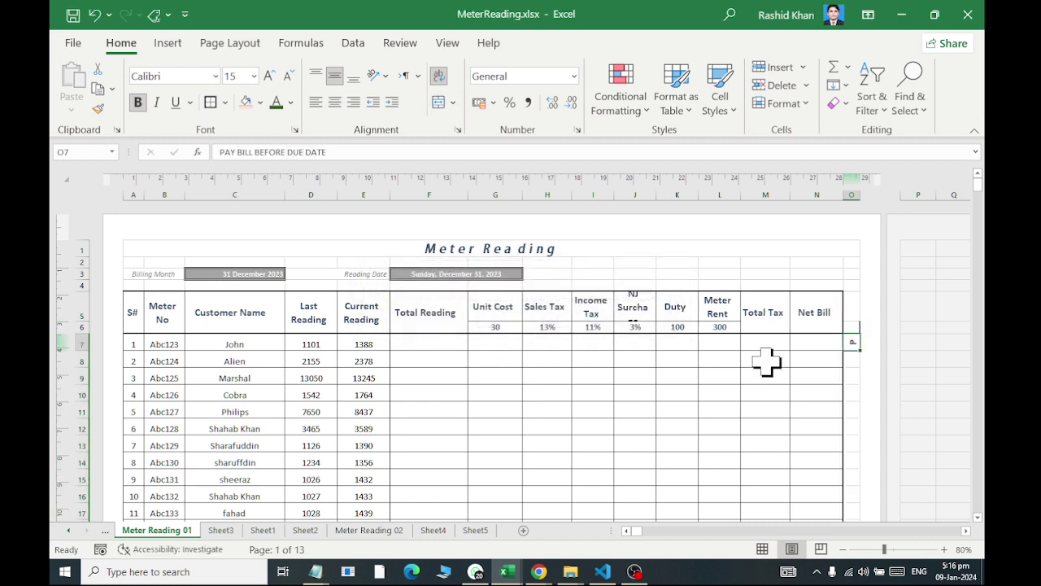
click(852, 308)
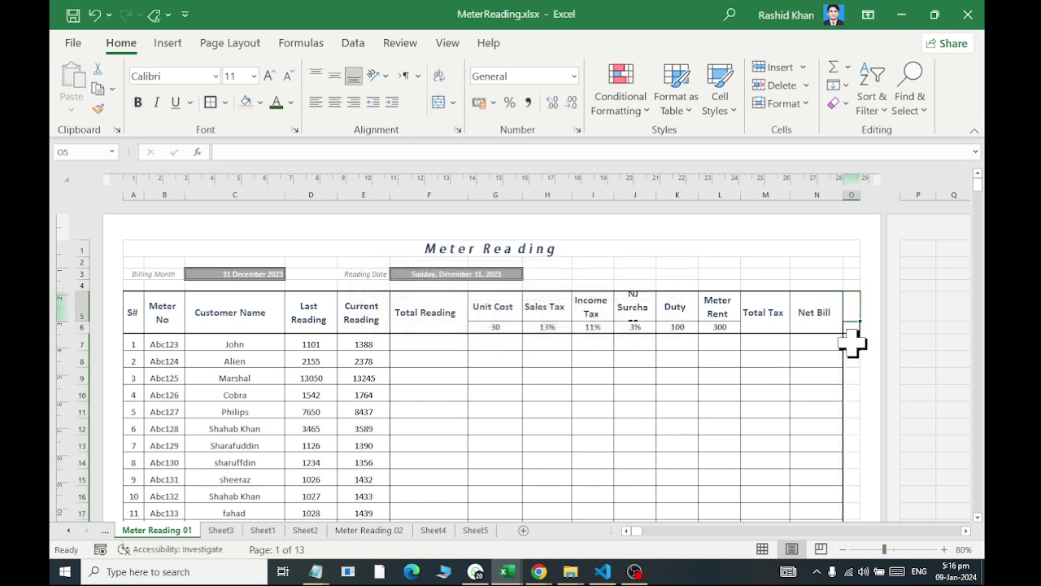
drag(851, 342, 859, 417)
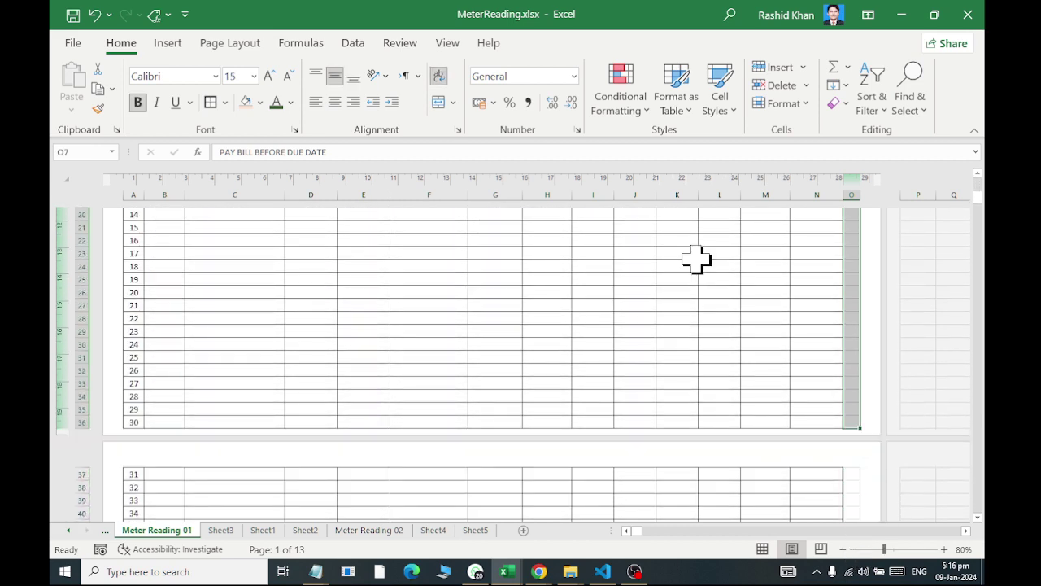
click(439, 102)
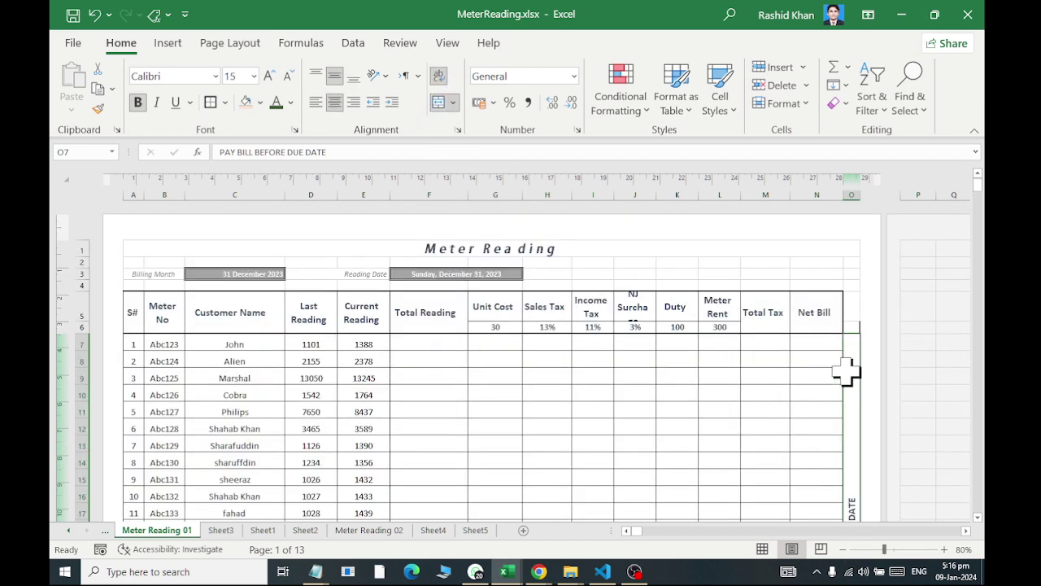
Merge N5:O6 so the Net Bill header spans both columns
drag(851, 314, 817, 317)
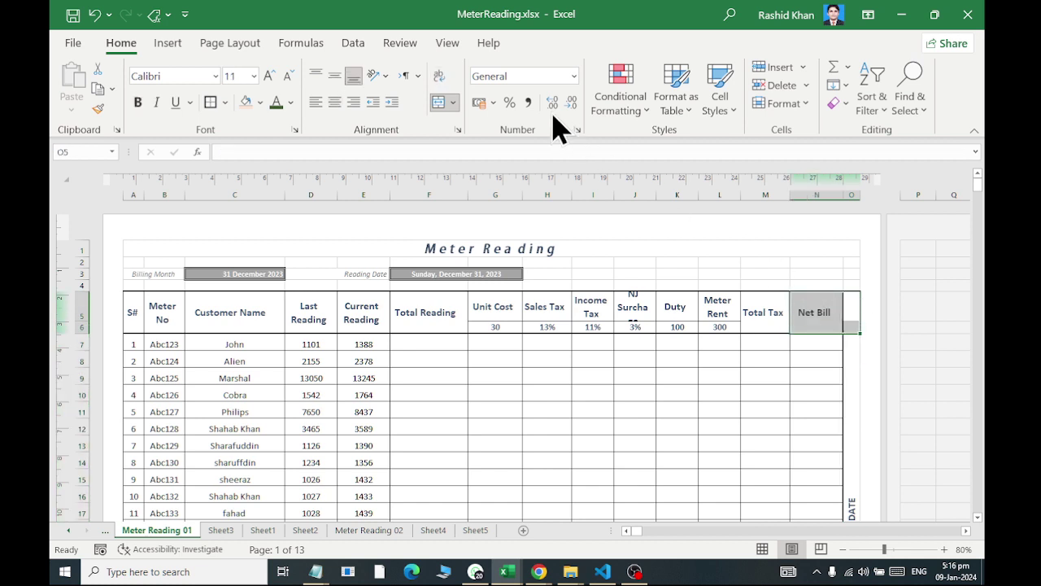
click(439, 102)
click(598, 410)
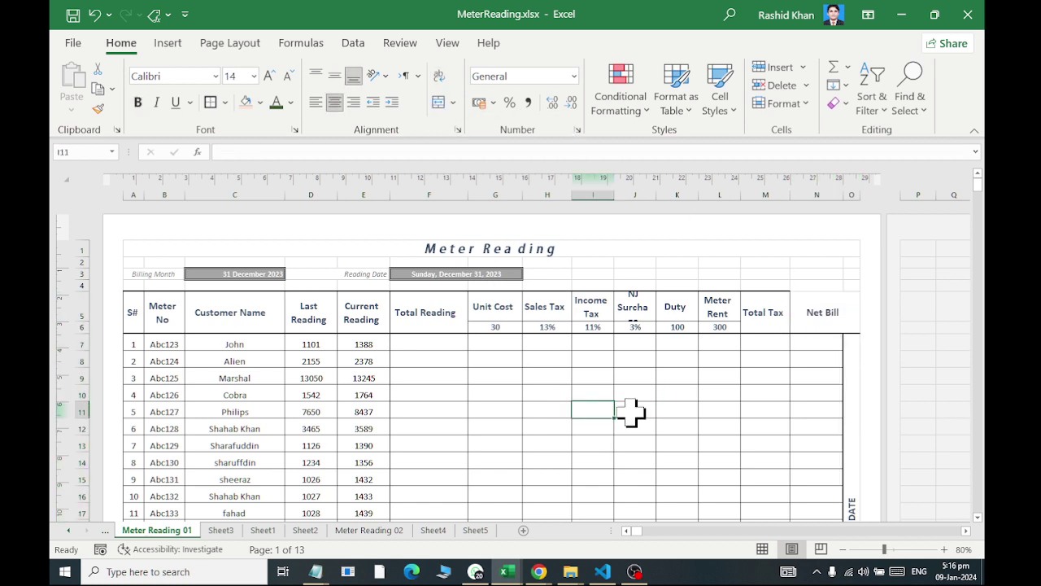
click(171, 315)
click(244, 43)
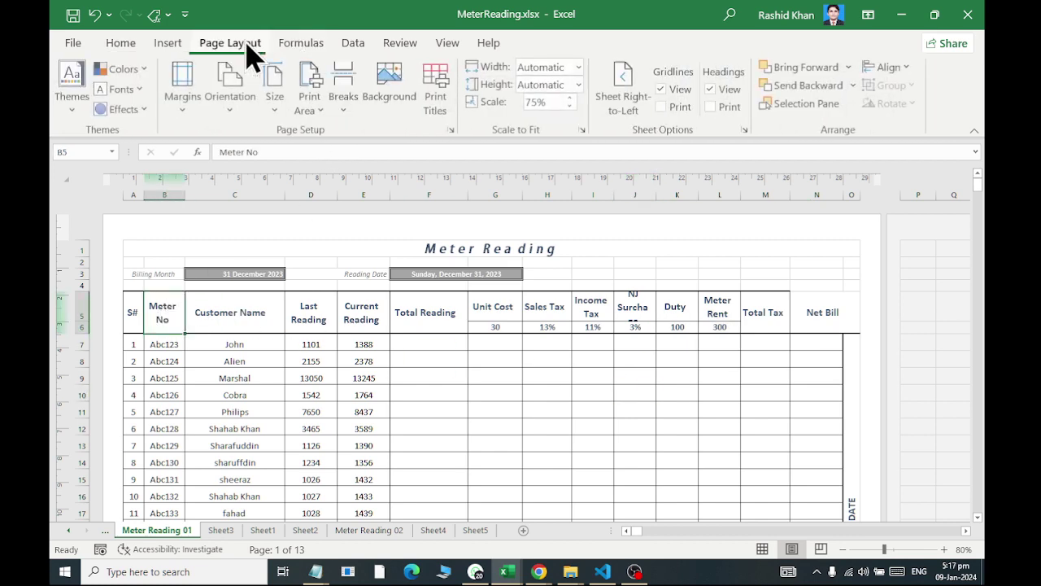
Set rows $5:$6 as print titles repeating at the top of every page
click(437, 96)
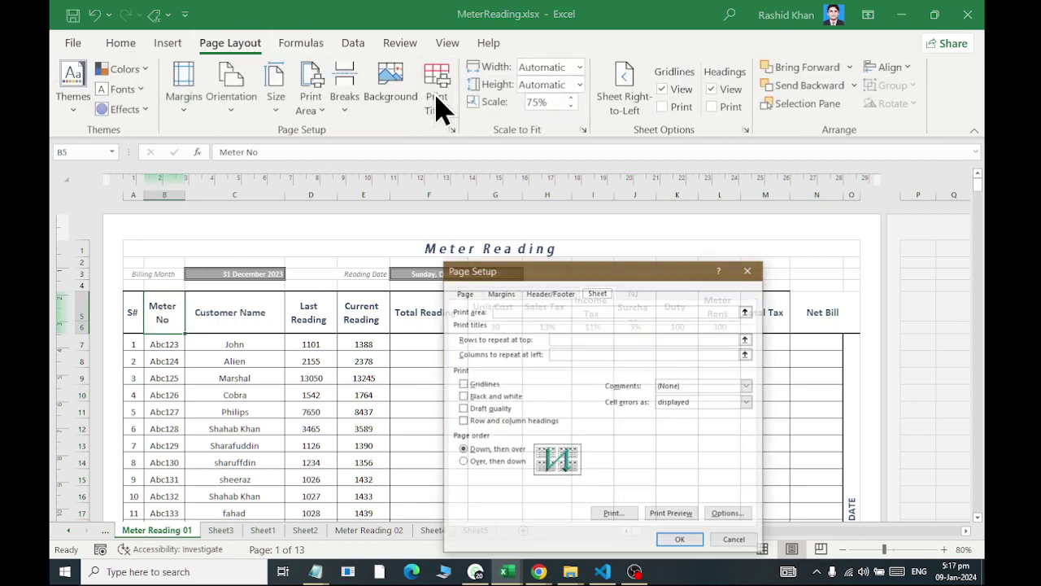
click(574, 340)
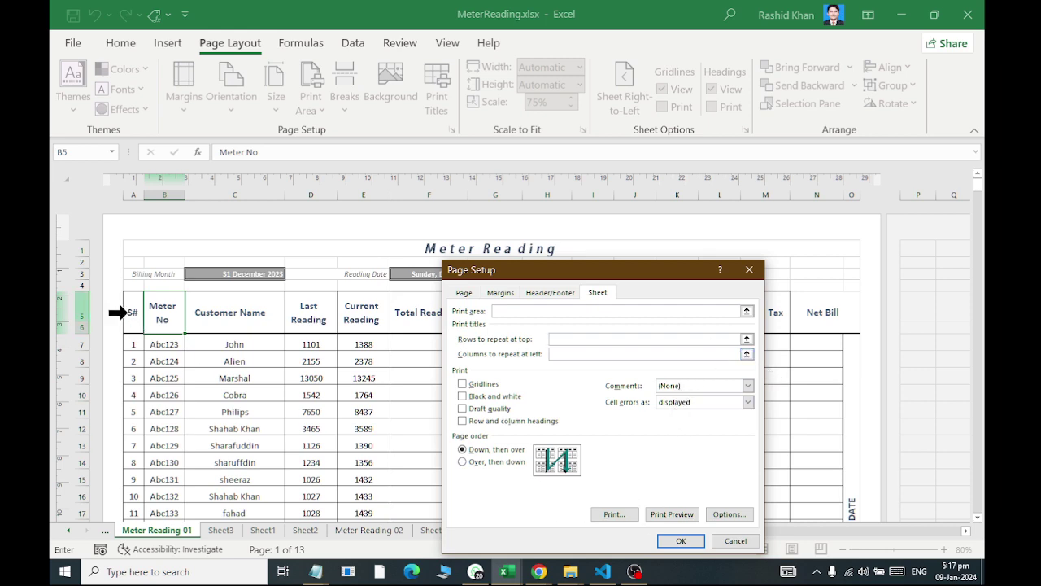
drag(71, 306, 71, 327)
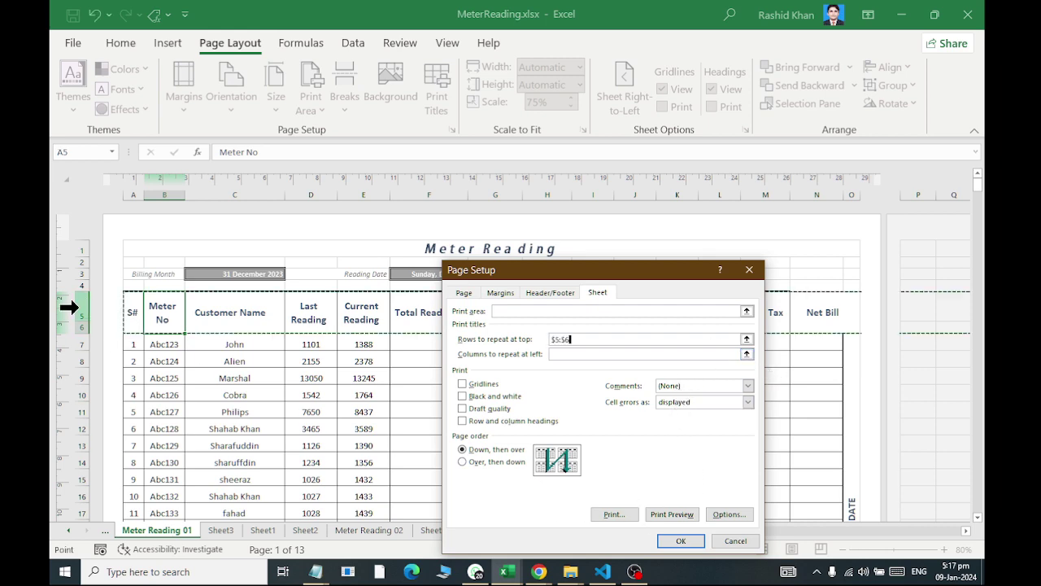
click(681, 540)
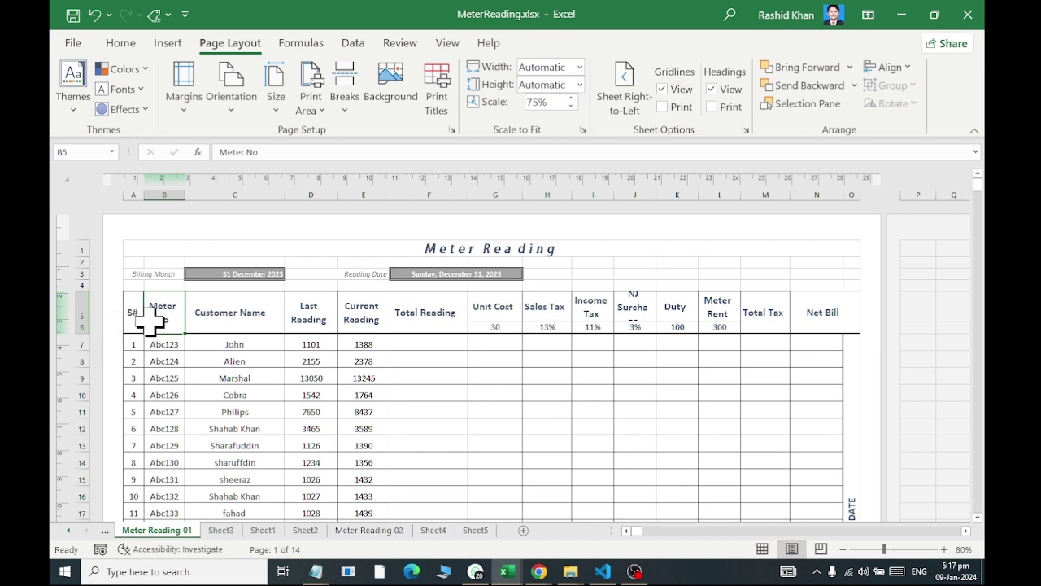
Scroll through the 14 pages to check that header rows 5–6 repeat
scroll(155, 313, down, 8)
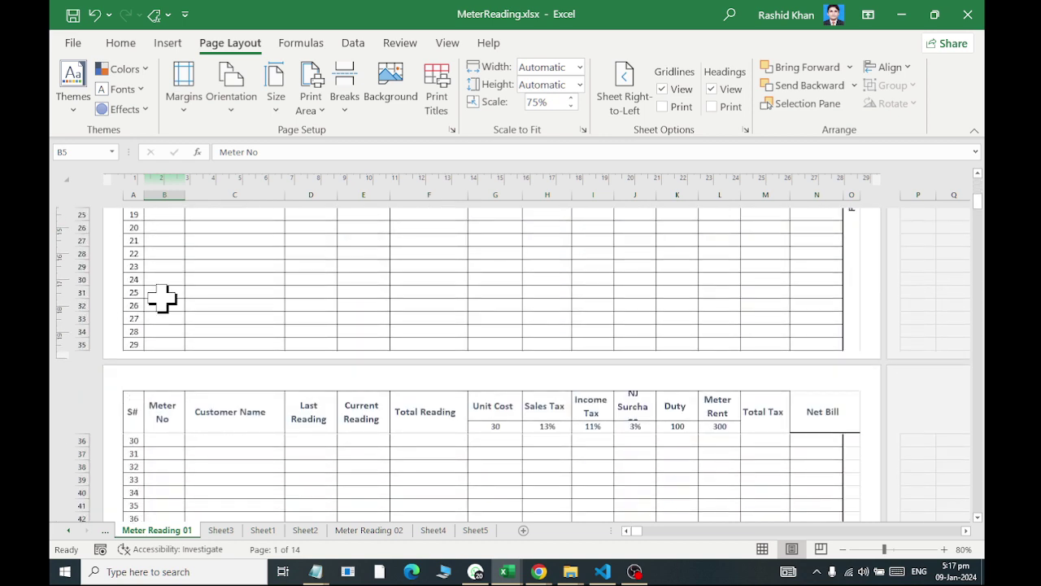
scroll(162, 298, down, 10)
scroll(160, 297, down, 2)
scroll(160, 295, down, 2)
scroll(159, 293, down, 5)
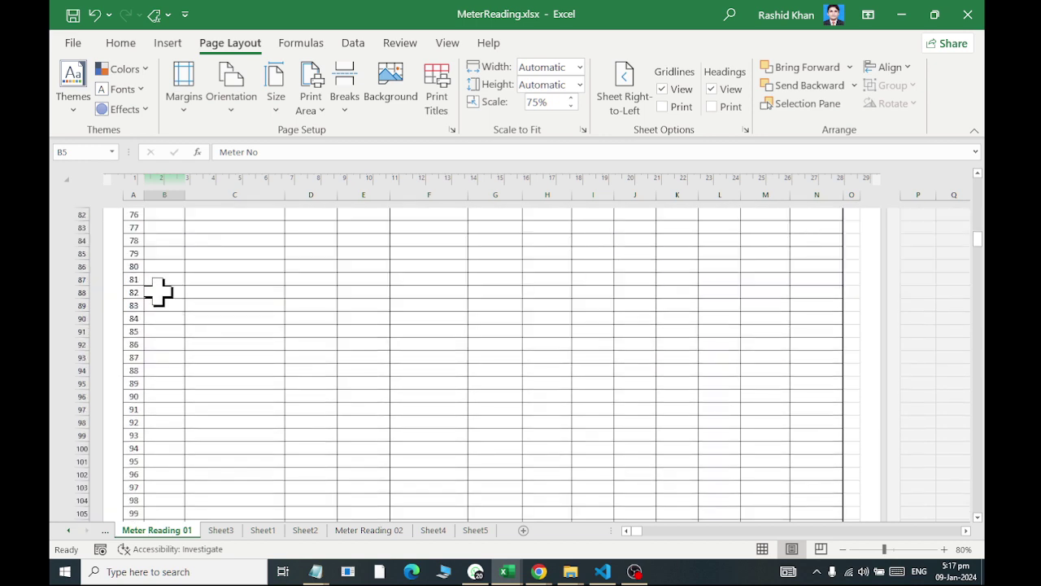
scroll(158, 293, down, 7)
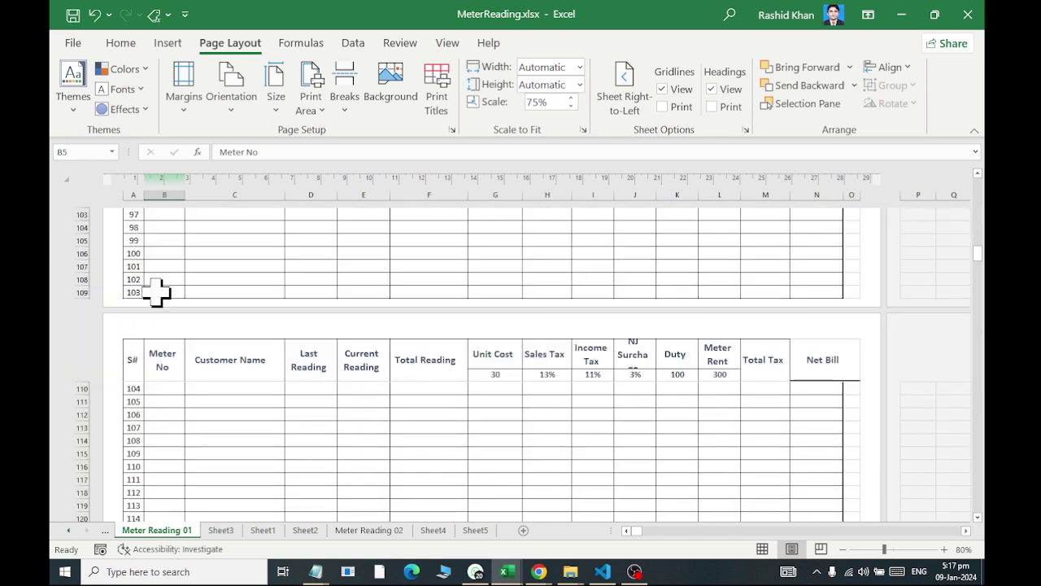
scroll(157, 292, down, 8)
scroll(157, 289, down, 10)
scroll(158, 285, down, 10)
scroll(159, 281, down, 10)
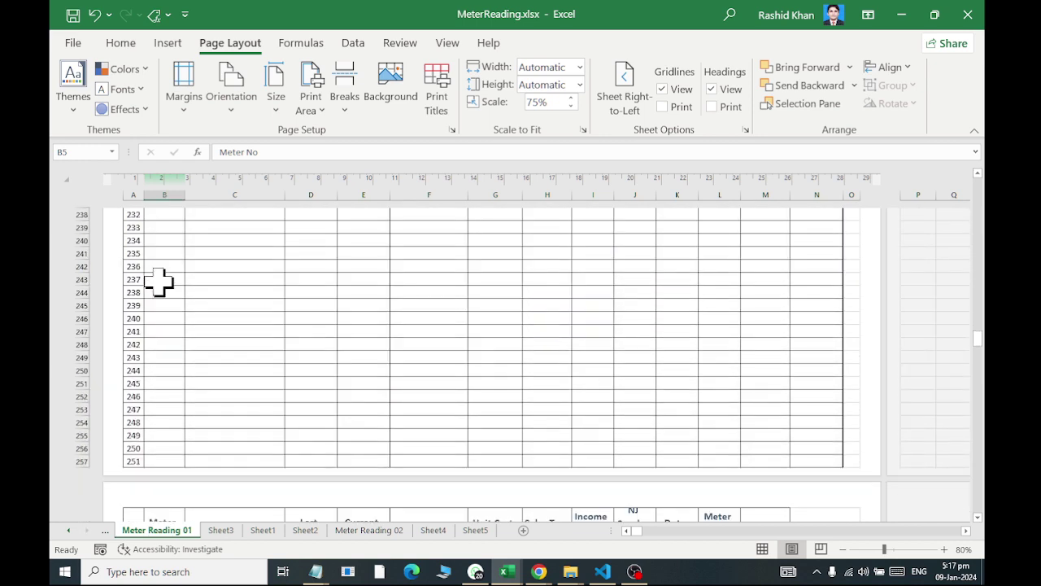
scroll(158, 281, down, 4)
scroll(158, 279, down, 4)
scroll(157, 279, down, 1)
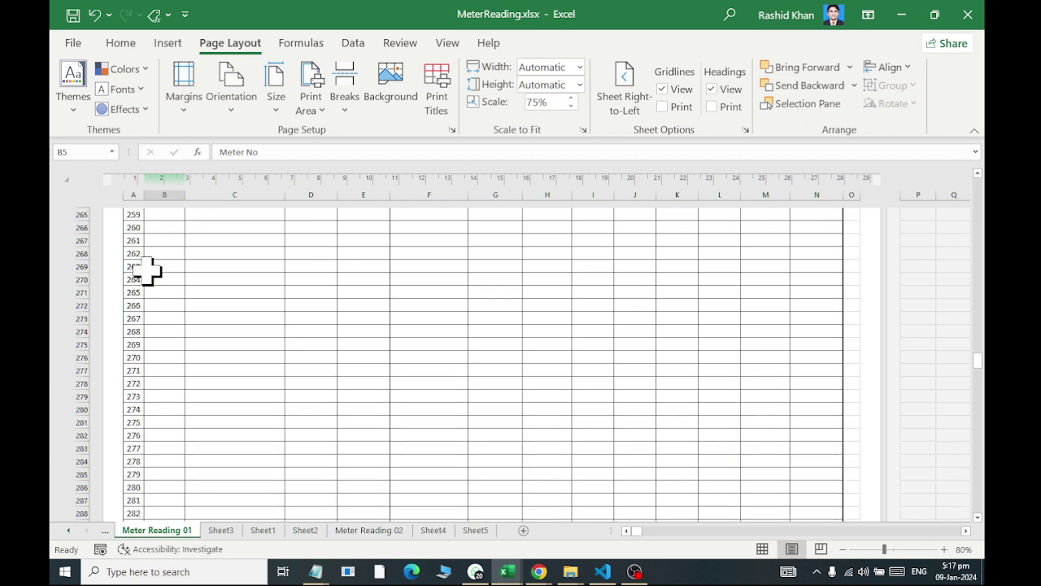
scroll(149, 271, up, 7)
scroll(149, 272, up, 12)
scroll(153, 257, up, 11)
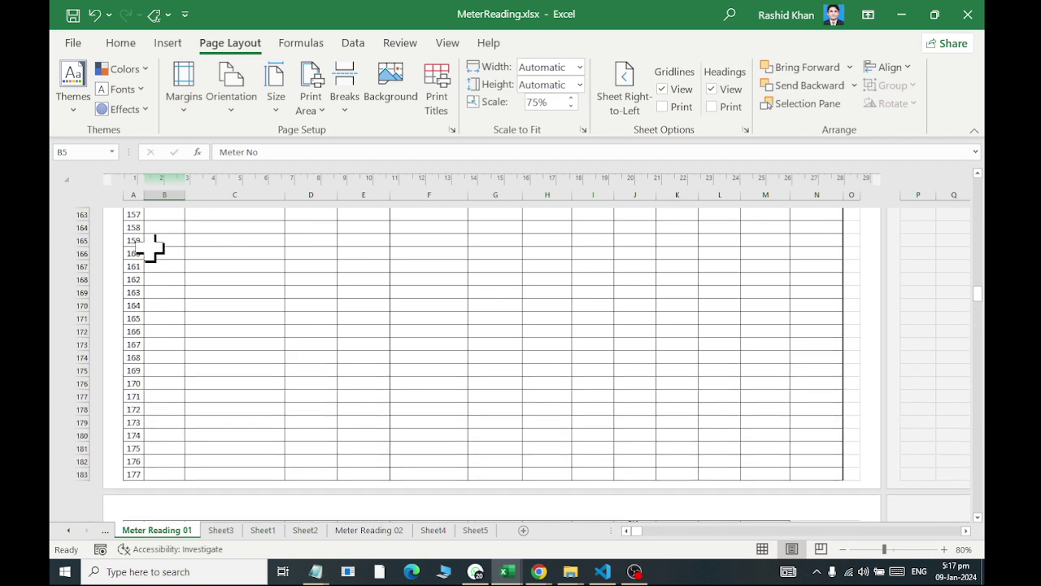
scroll(152, 236, up, 11)
scroll(155, 254, up, 12)
scroll(154, 272, up, 10)
scroll(197, 280, up, 10)
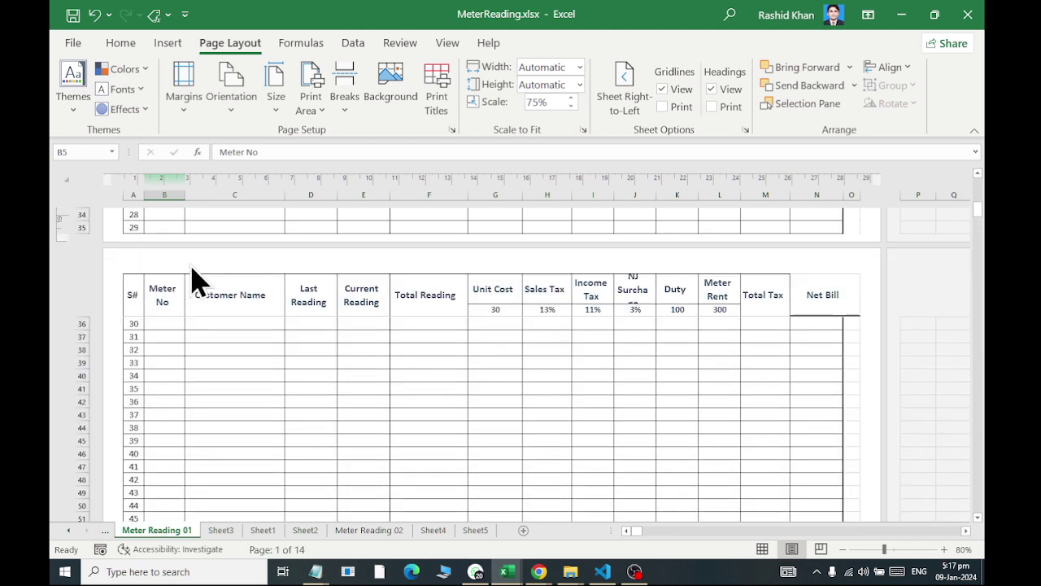
scroll(198, 281, up, 10)
Change the repeating print-title rows to $1:$6
click(437, 96)
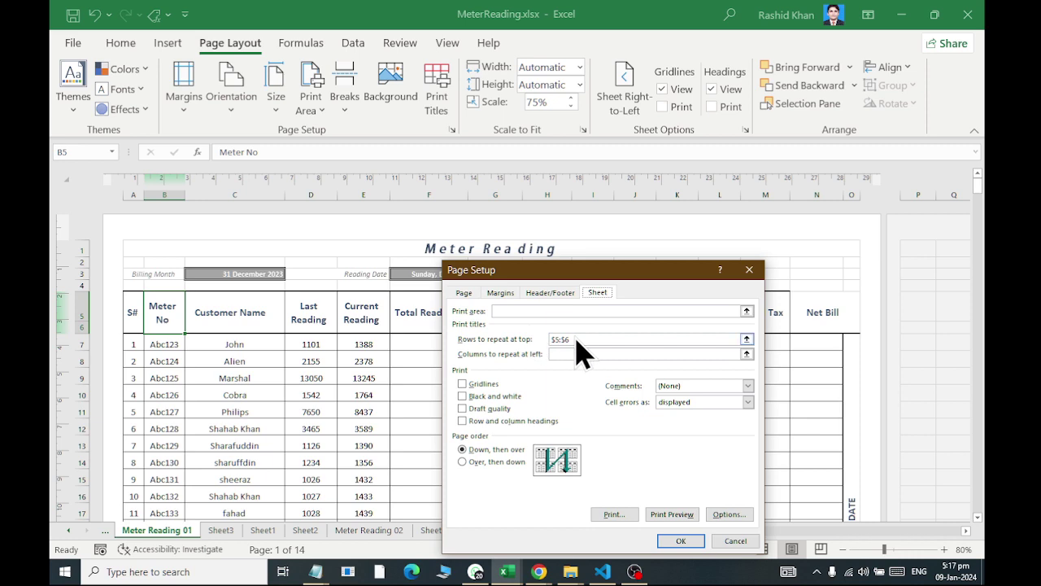
click(579, 340)
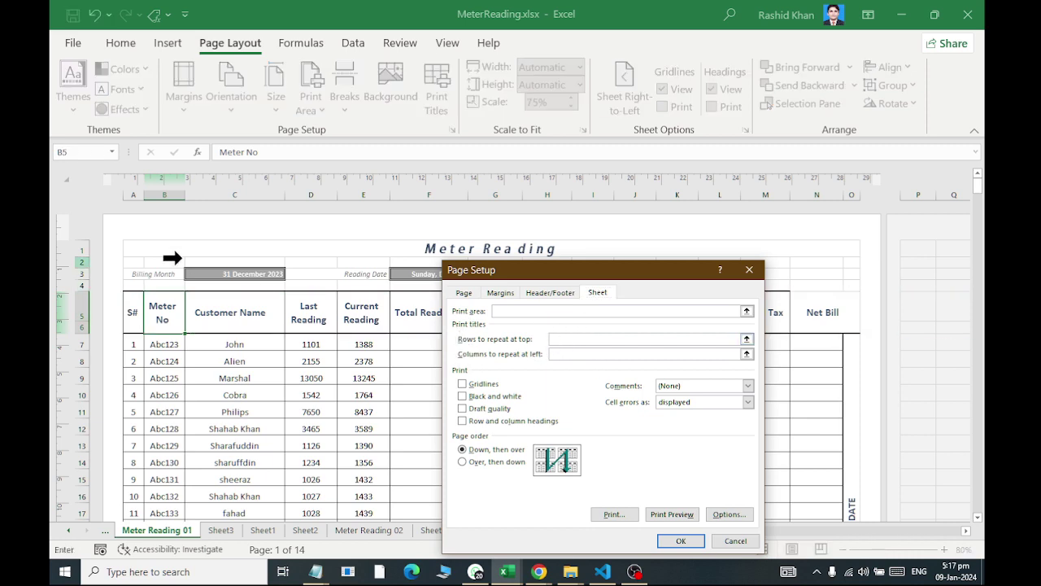
drag(71, 250, 75, 328)
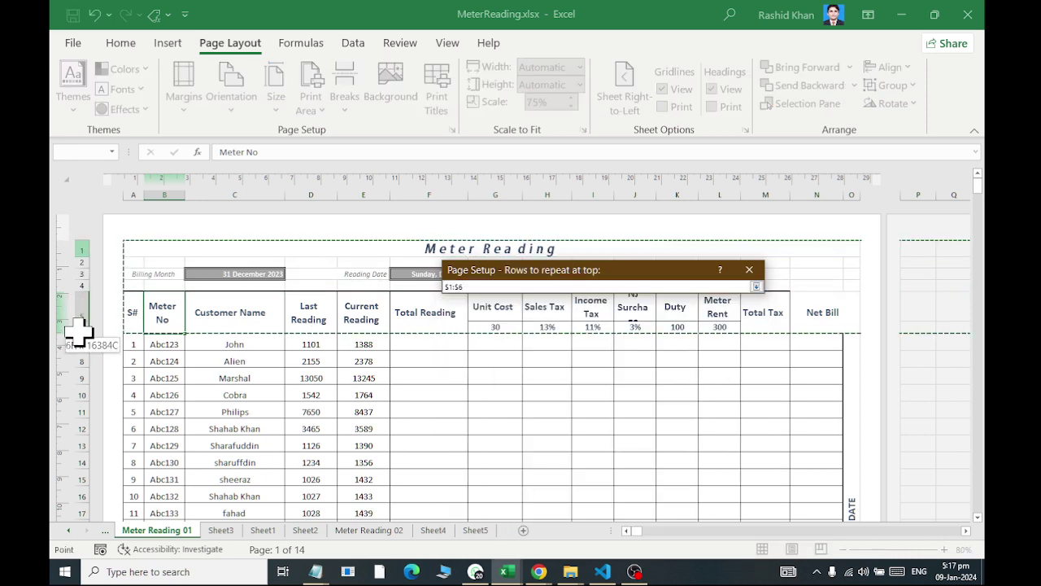
click(681, 541)
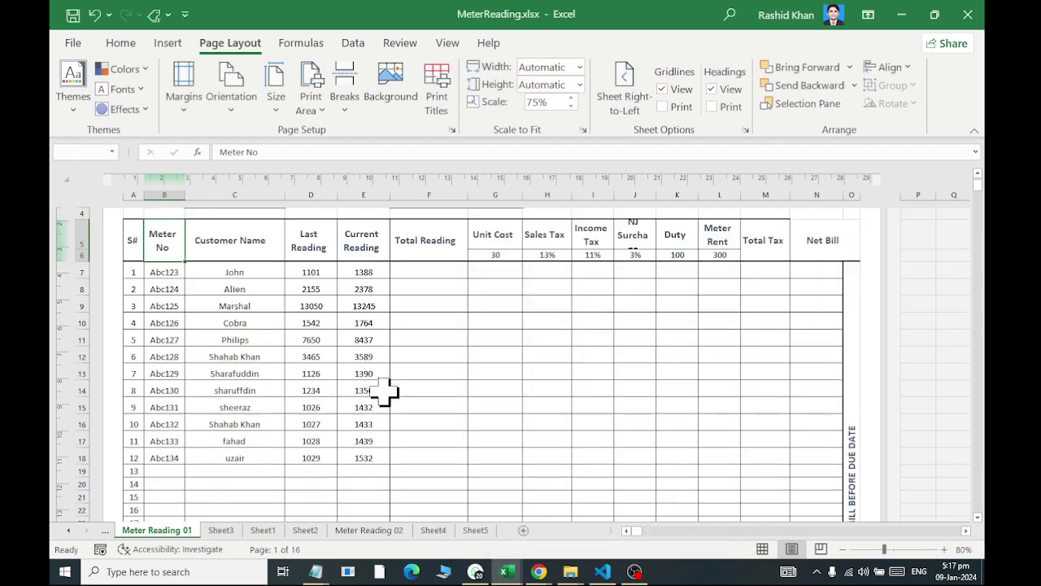
Scroll through the pages to confirm each starts with the title, dates and column headers
scroll(389, 387, down, 5)
scroll(389, 394, down, 5)
scroll(389, 399, down, 5)
scroll(400, 390, down, 5)
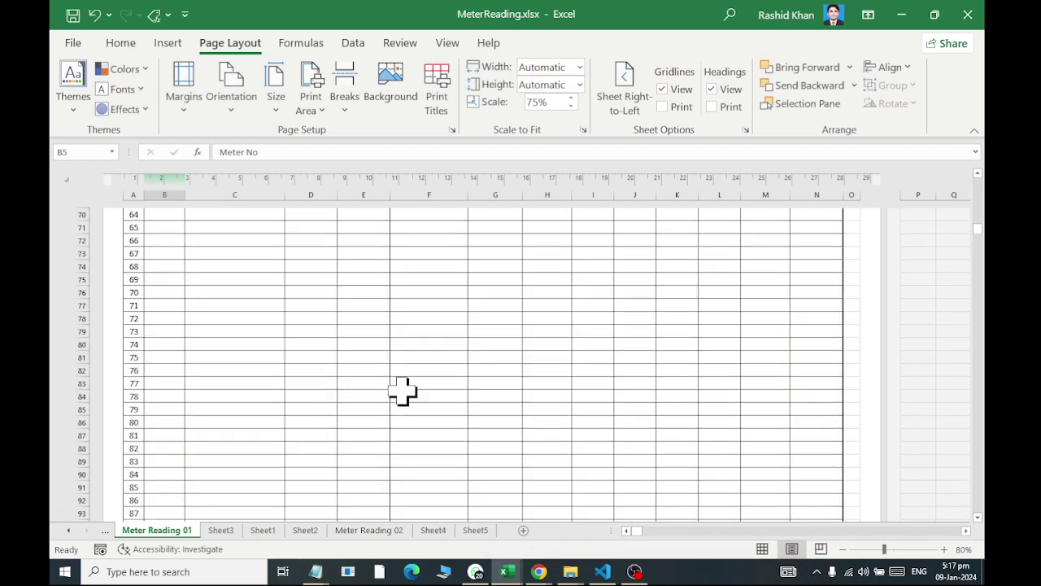
scroll(402, 391, down, 5)
scroll(404, 392, down, 5)
scroll(405, 391, down, 5)
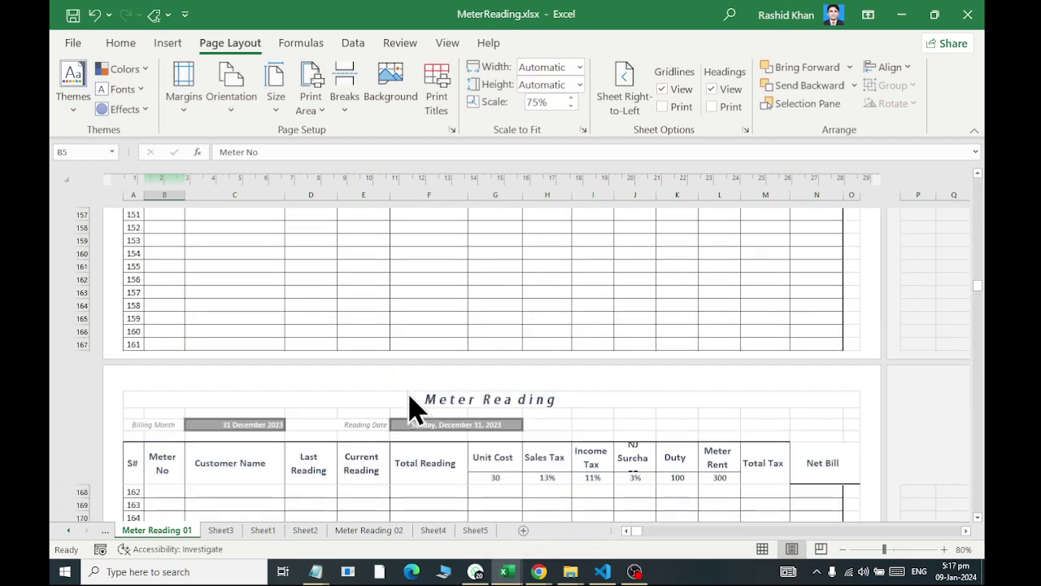
scroll(411, 398, down, 5)
scroll(414, 390, down, 5)
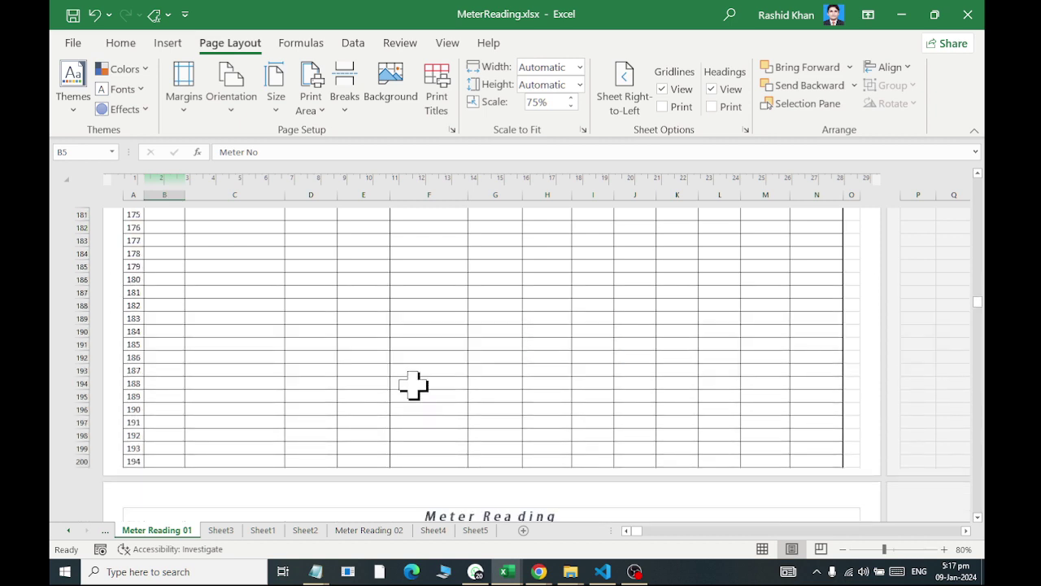
scroll(412, 365, down, 2)
scroll(431, 361, down, 5)
scroll(430, 361, down, 5)
scroll(431, 362, down, 5)
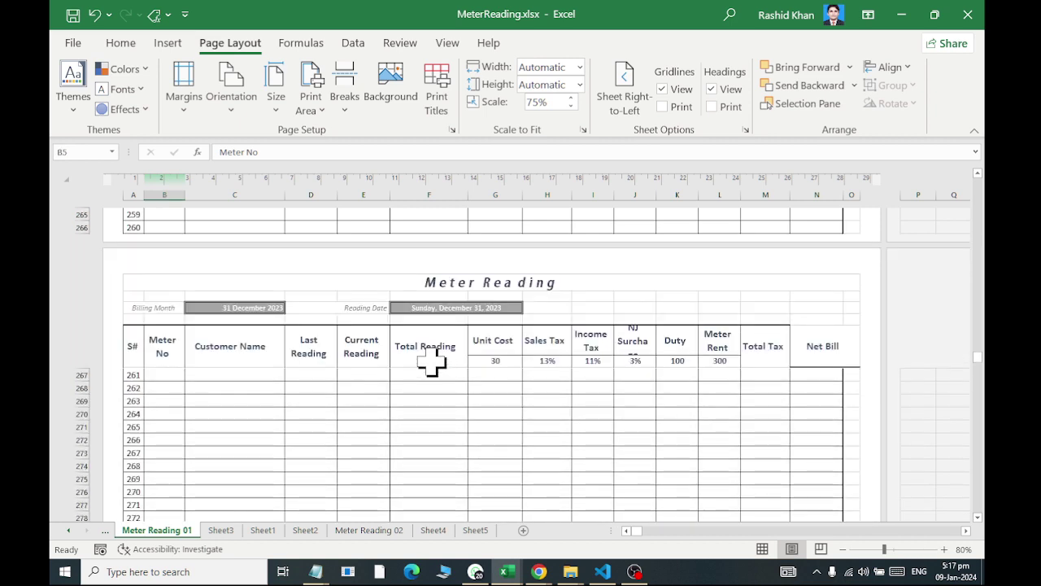
scroll(431, 363, down, 5)
scroll(430, 390, down, 5)
scroll(431, 376, down, 5)
scroll(440, 383, down, 5)
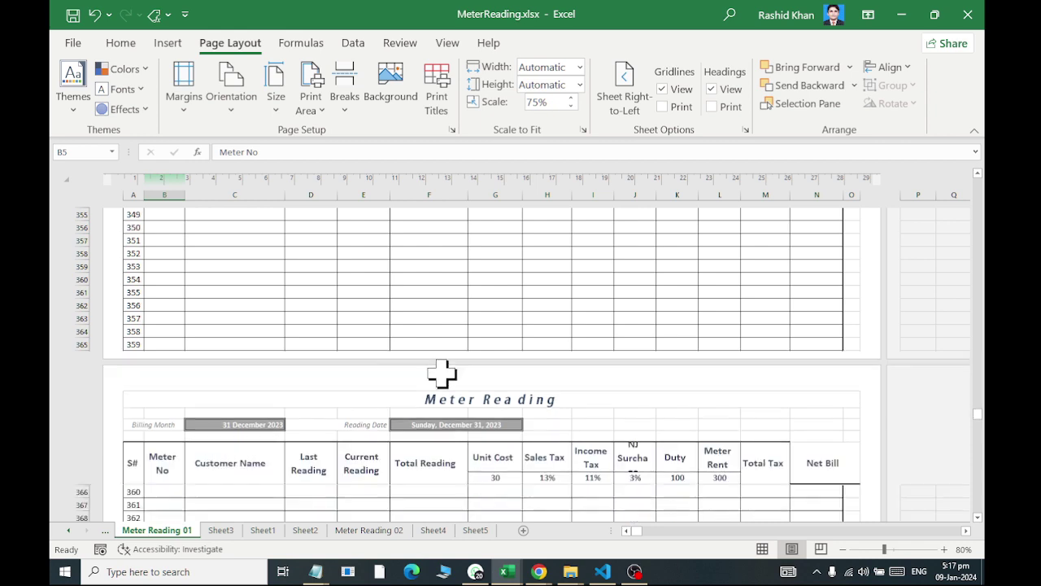
scroll(442, 373, down, 10)
scroll(446, 362, down, 2)
scroll(451, 375, down, 3)
scroll(447, 366, up, 2)
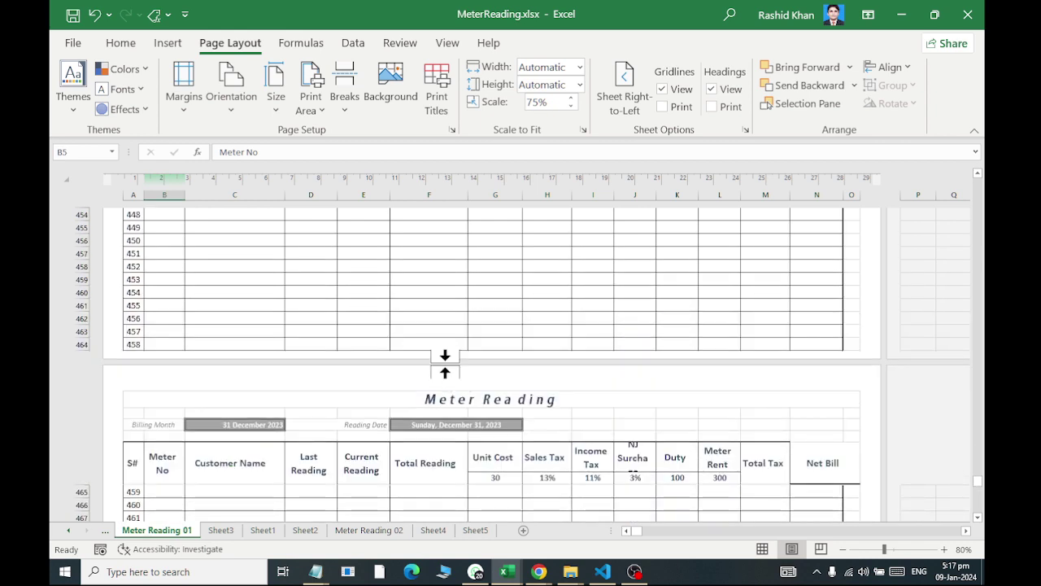
scroll(445, 364, up, 3)
scroll(444, 366, down, 15)
scroll(444, 370, up, 5)
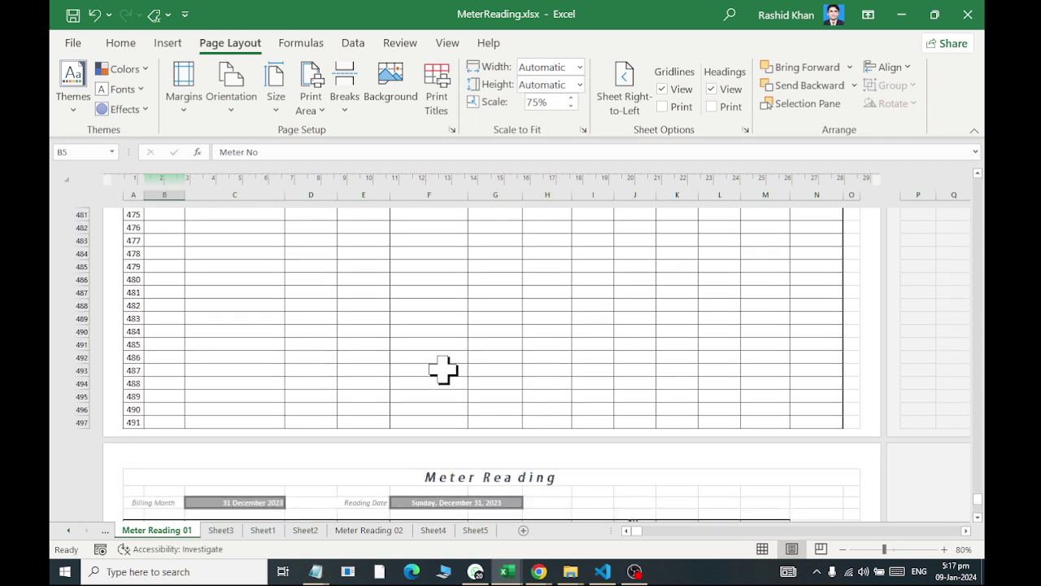
scroll(443, 368, up, 15)
scroll(443, 368, up, 5)
scroll(443, 368, down, 5)
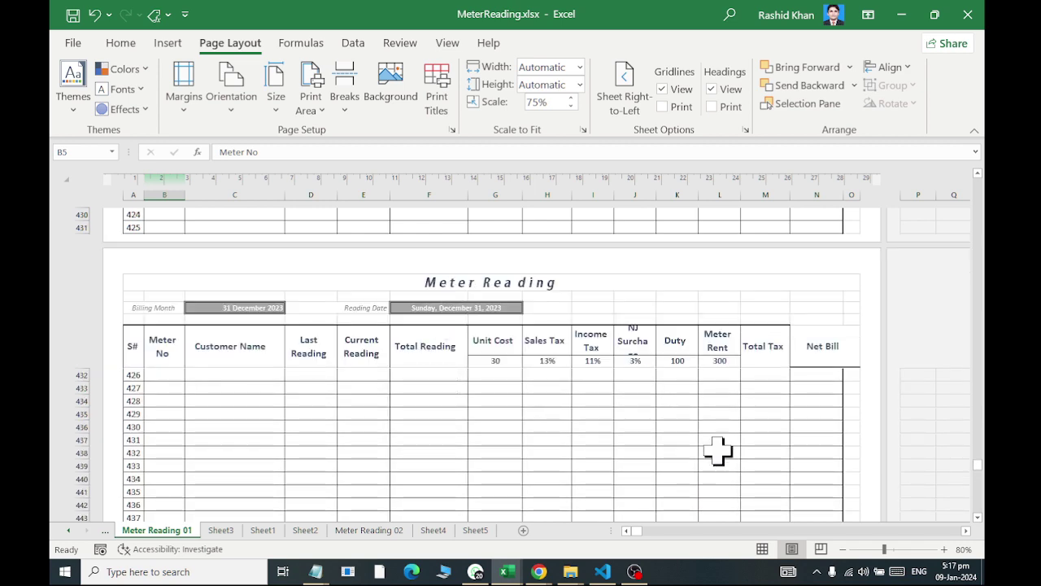
Switch to Page Break Preview and scroll down through pages 1 to 16
click(821, 548)
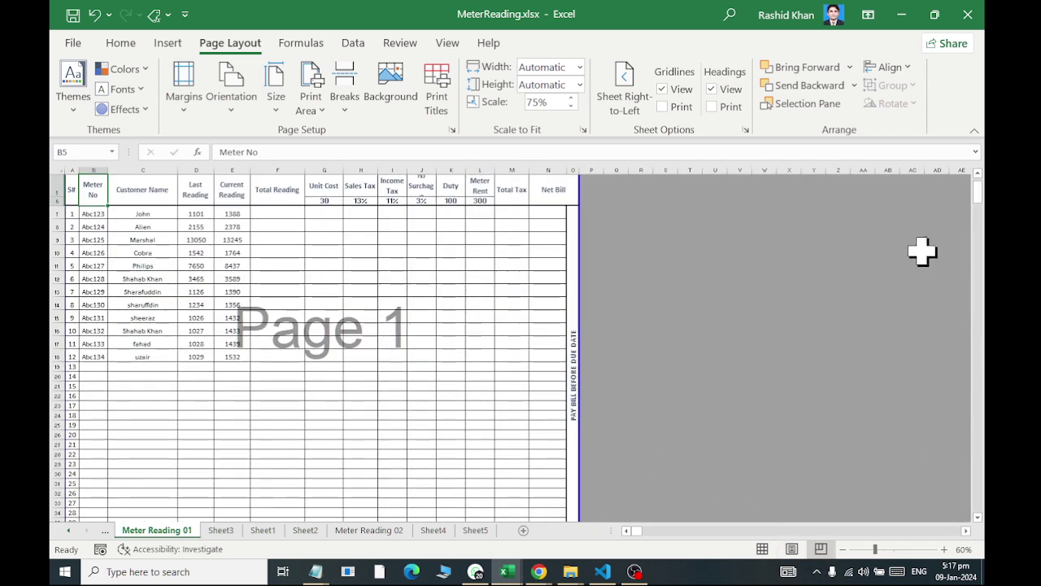
scroll(559, 285, up, 1)
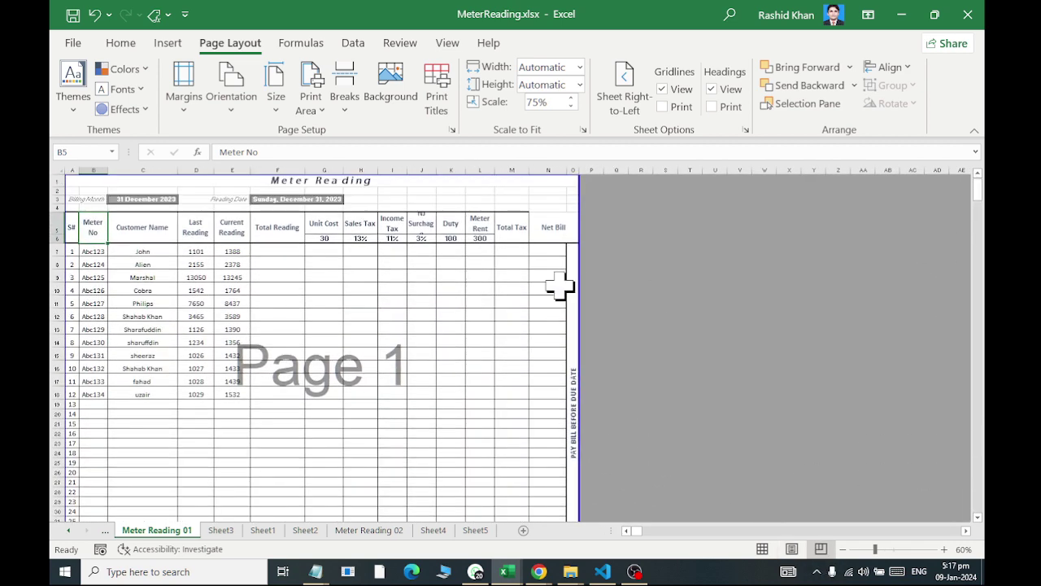
scroll(560, 285, down, 9)
scroll(560, 284, down, 10)
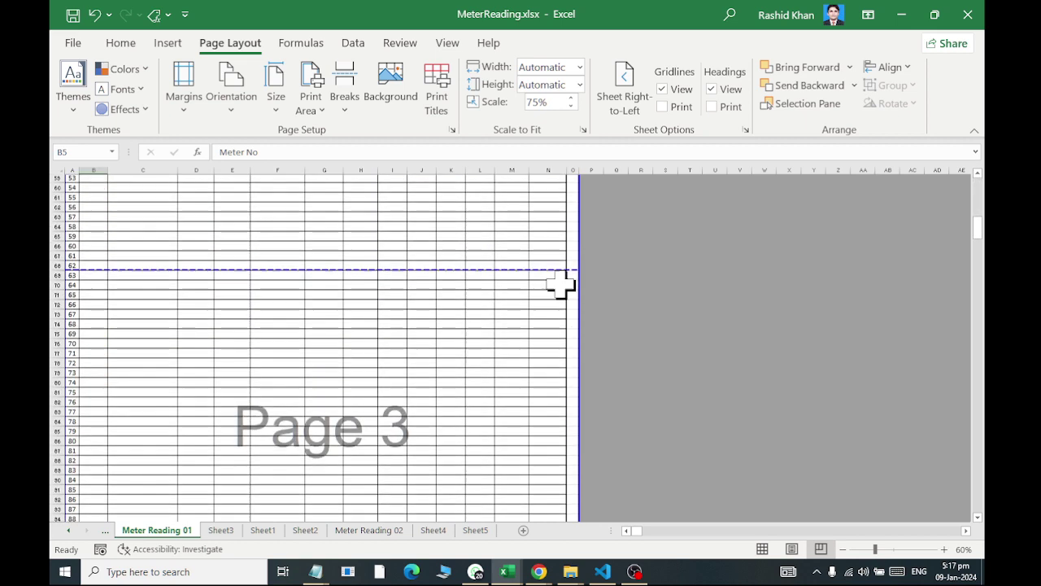
scroll(560, 285, down, 9)
scroll(560, 285, down, 3)
scroll(560, 285, down, 5)
scroll(559, 284, down, 3)
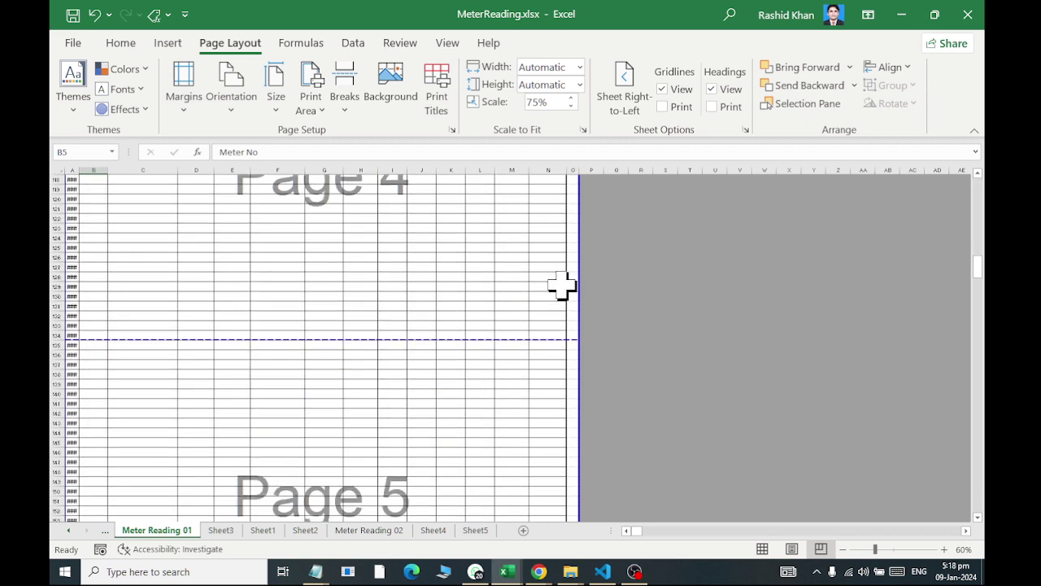
scroll(561, 285, down, 5)
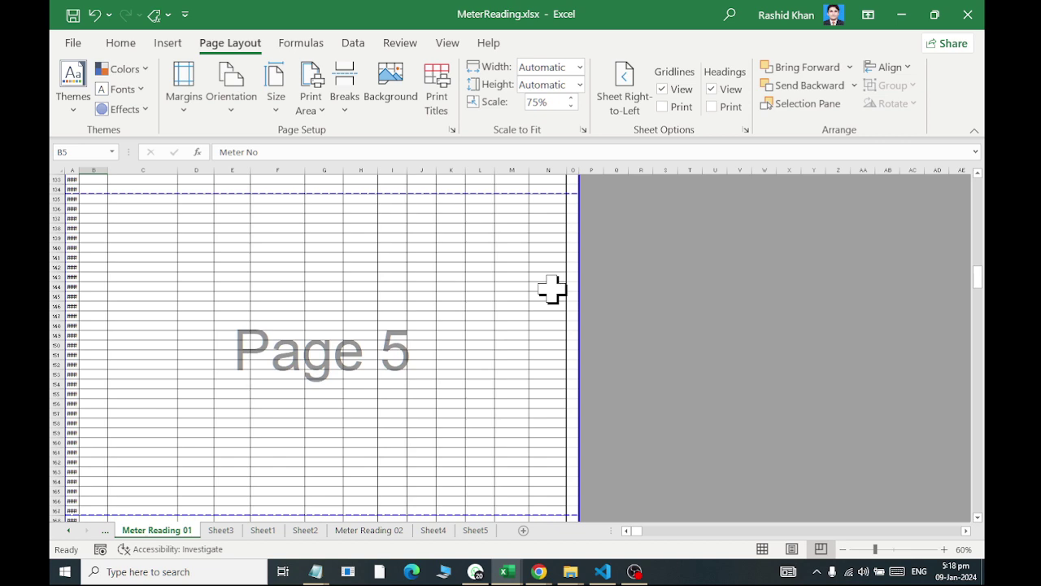
scroll(550, 289, down, 10)
scroll(555, 295, down, 10)
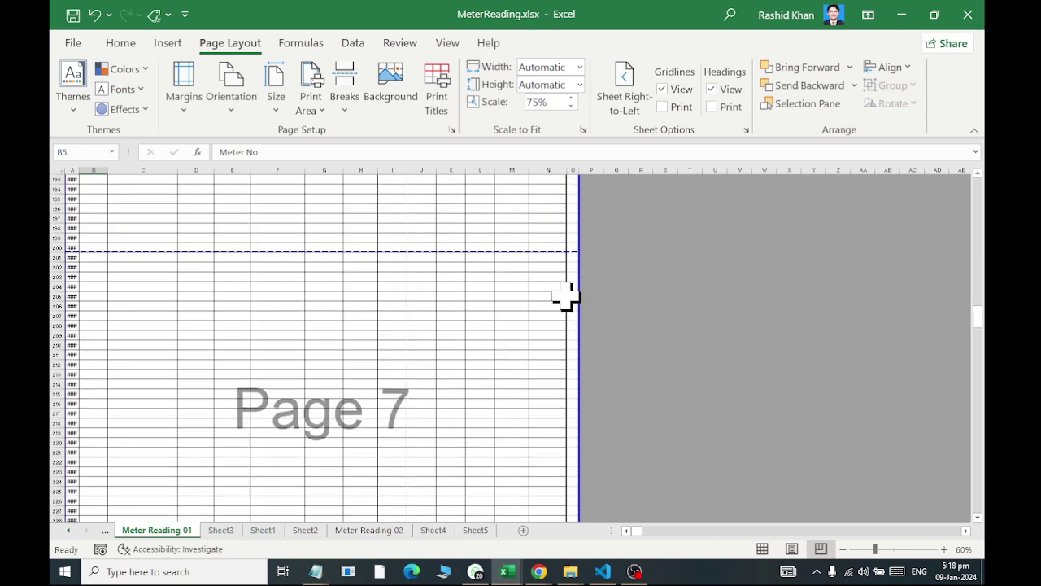
scroll(558, 297, down, 10)
scroll(562, 305, down, 9)
scroll(561, 303, down, 10)
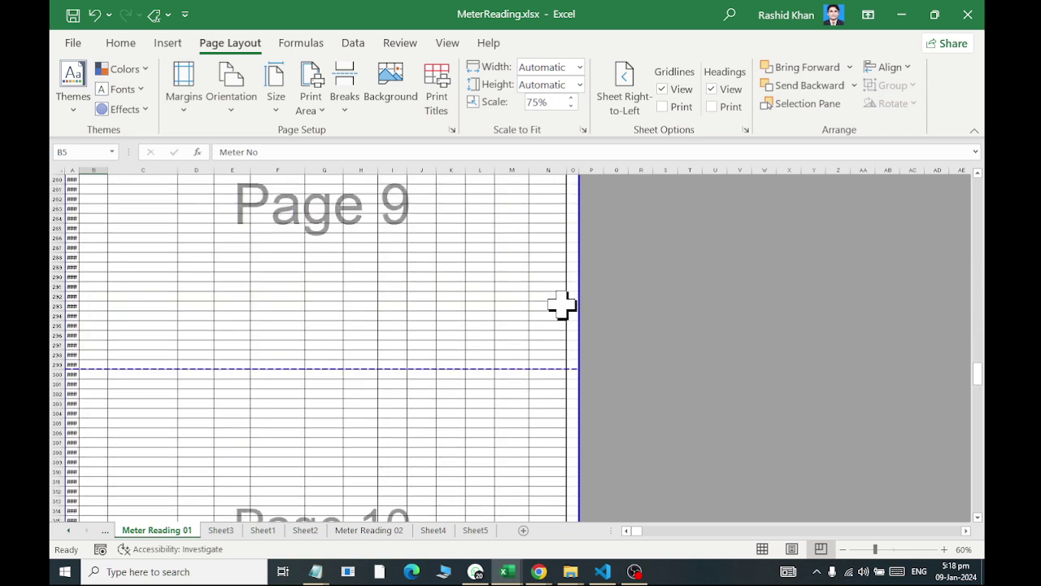
scroll(563, 304, down, 5)
scroll(563, 304, down, 5)
scroll(566, 306, down, 9)
scroll(567, 306, down, 3)
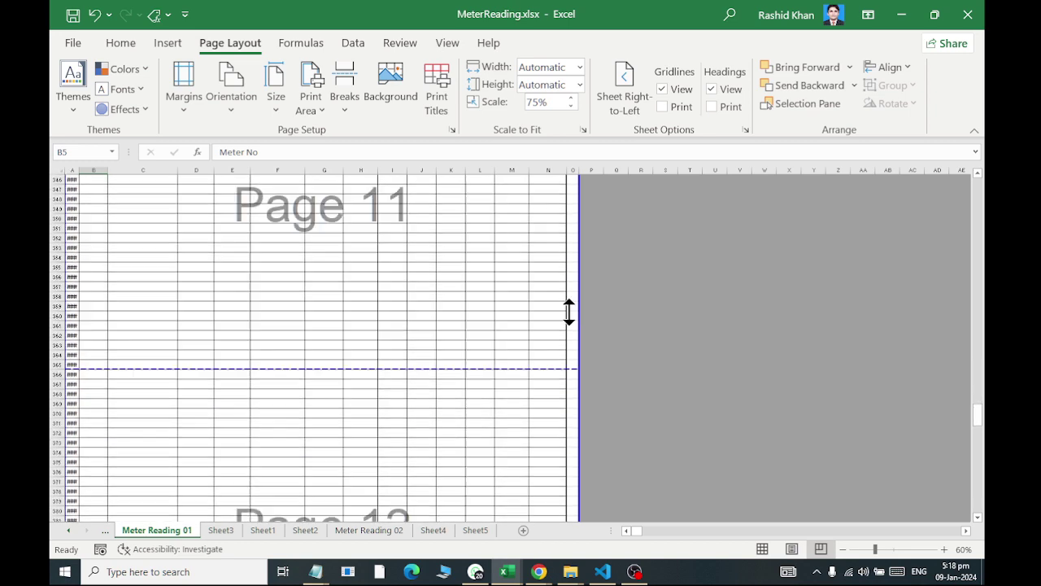
scroll(564, 309, down, 7)
scroll(564, 302, down, 11)
scroll(565, 317, down, 10)
scroll(566, 315, down, 4)
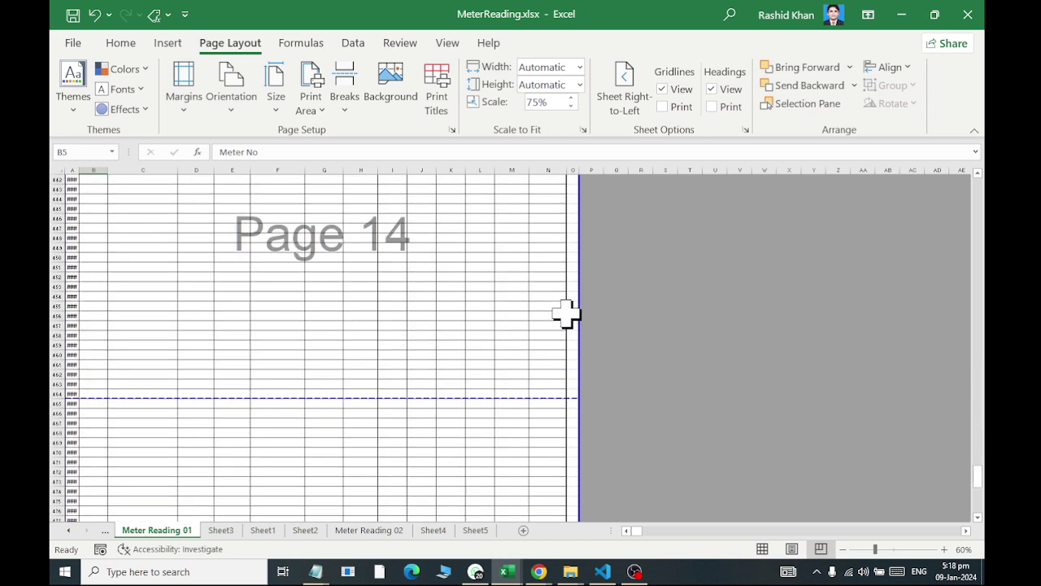
scroll(567, 314, down, 6)
scroll(570, 314, down, 10)
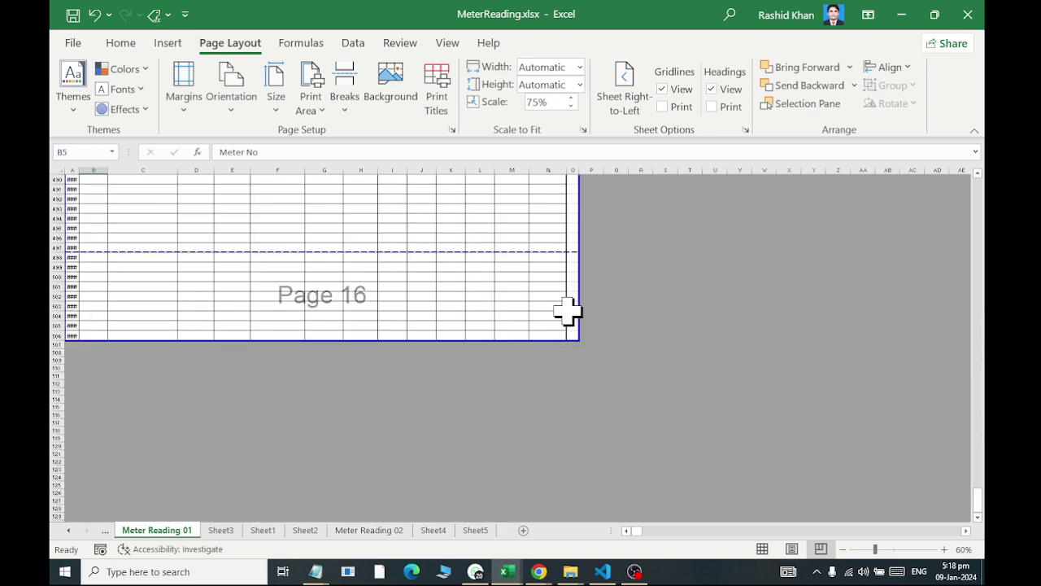
scroll(559, 310, up, 3)
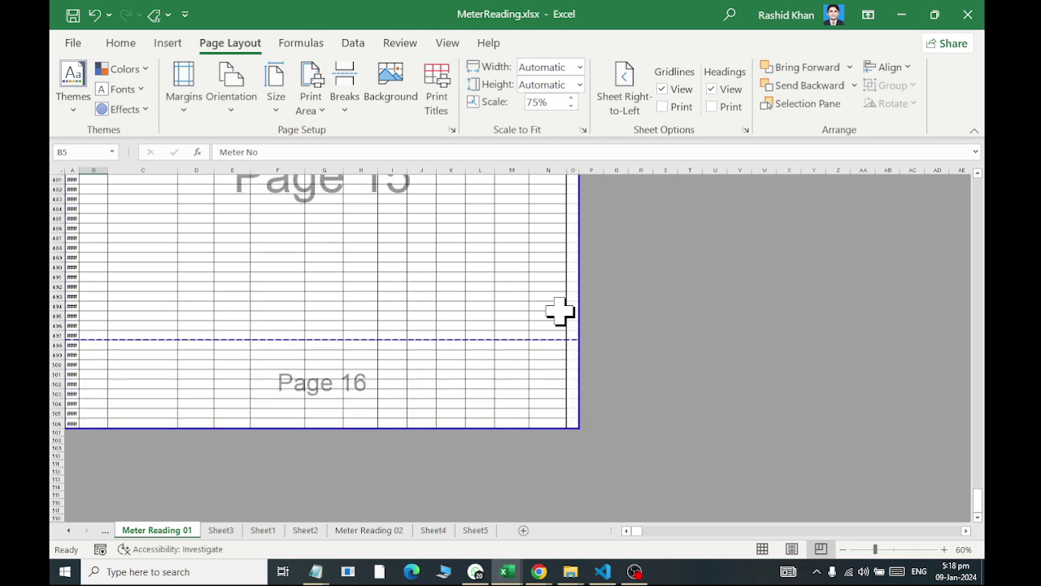
scroll(558, 309, up, 14)
scroll(559, 309, up, 1)
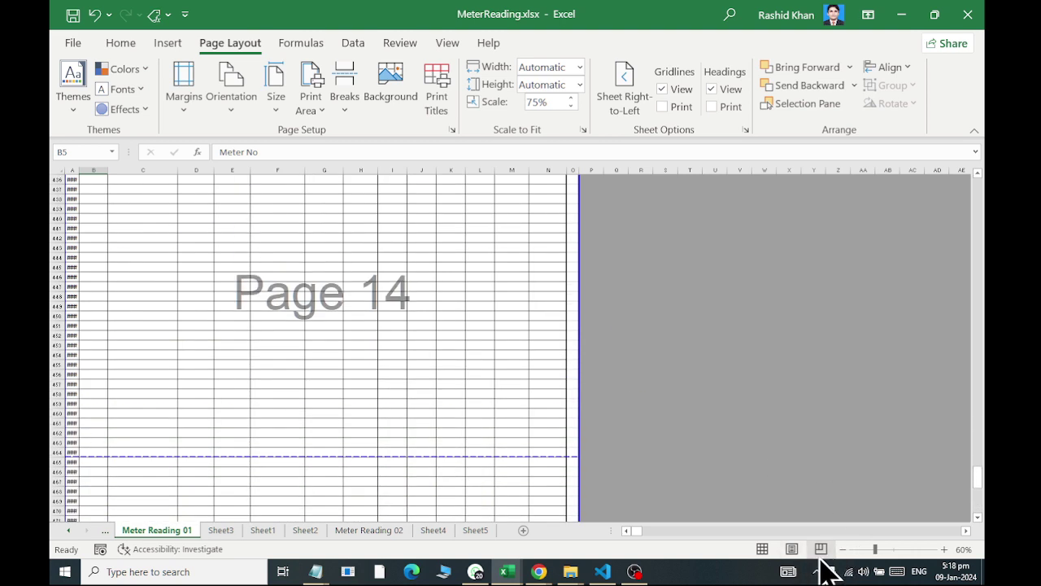
Switch between Normal, Page Layout and Page Break Preview views to review the 16 pages
click(762, 548)
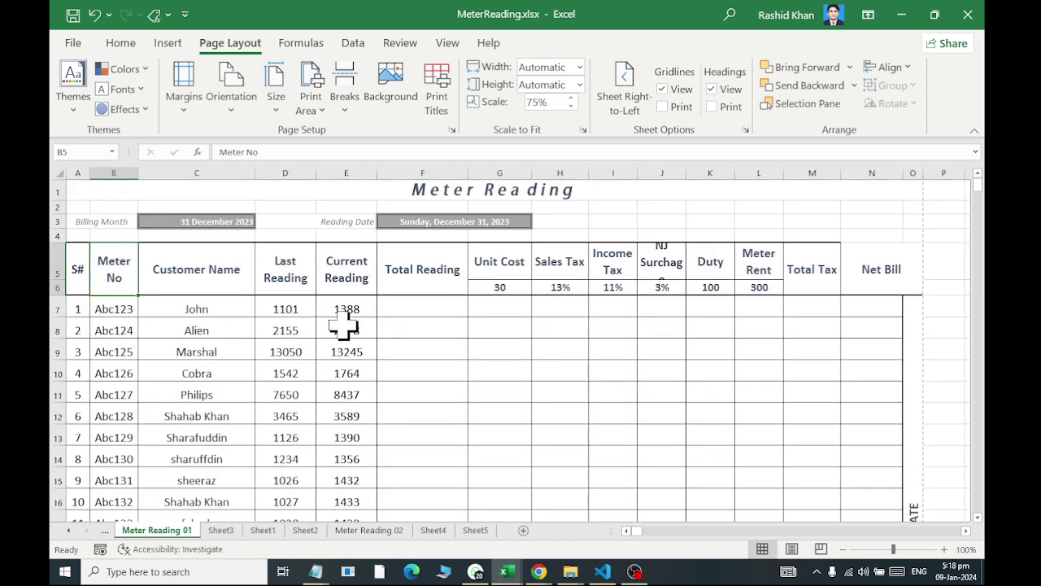
drag(168, 208, 170, 285)
scroll(169, 306, down, 14)
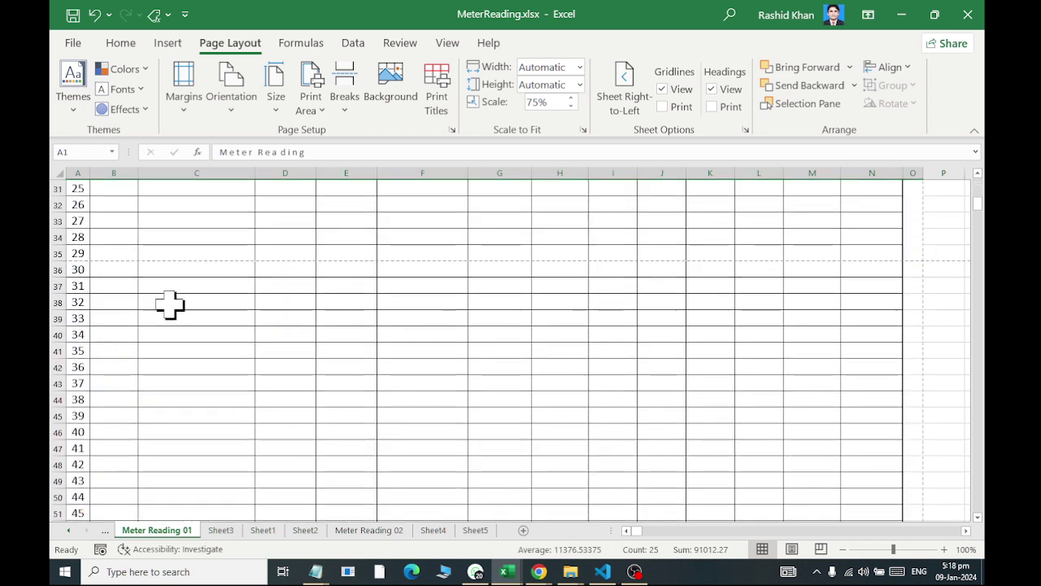
scroll(169, 306, down, 5)
scroll(169, 308, down, 10)
scroll(168, 309, down, 2)
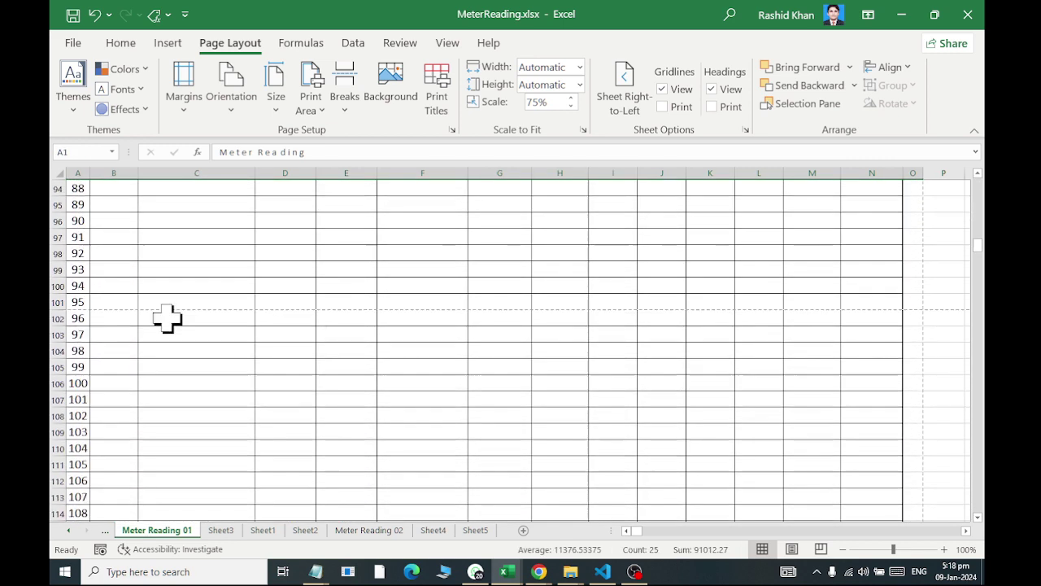
scroll(167, 323, down, 8)
scroll(167, 323, down, 9)
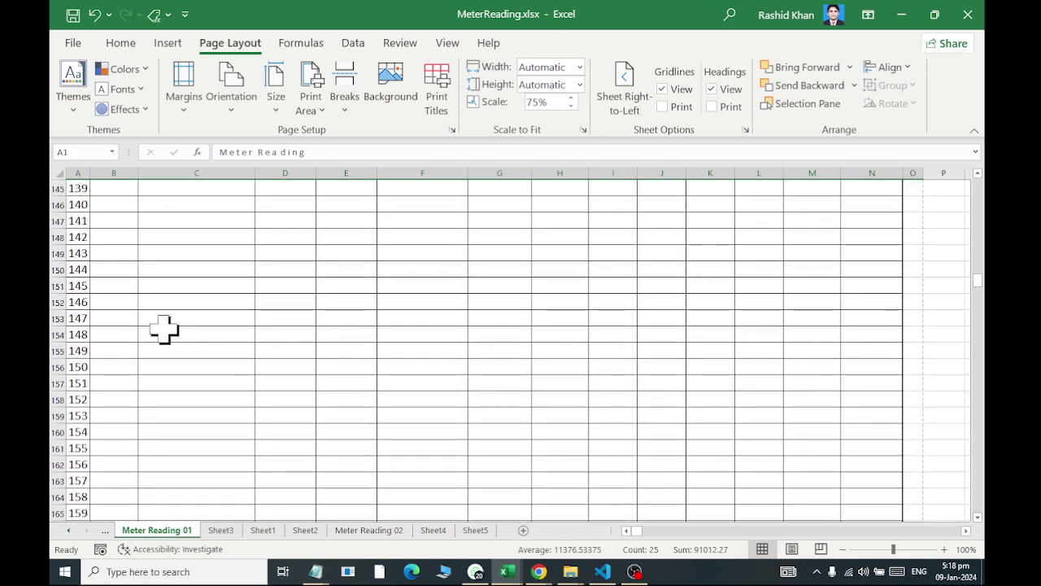
click(792, 550)
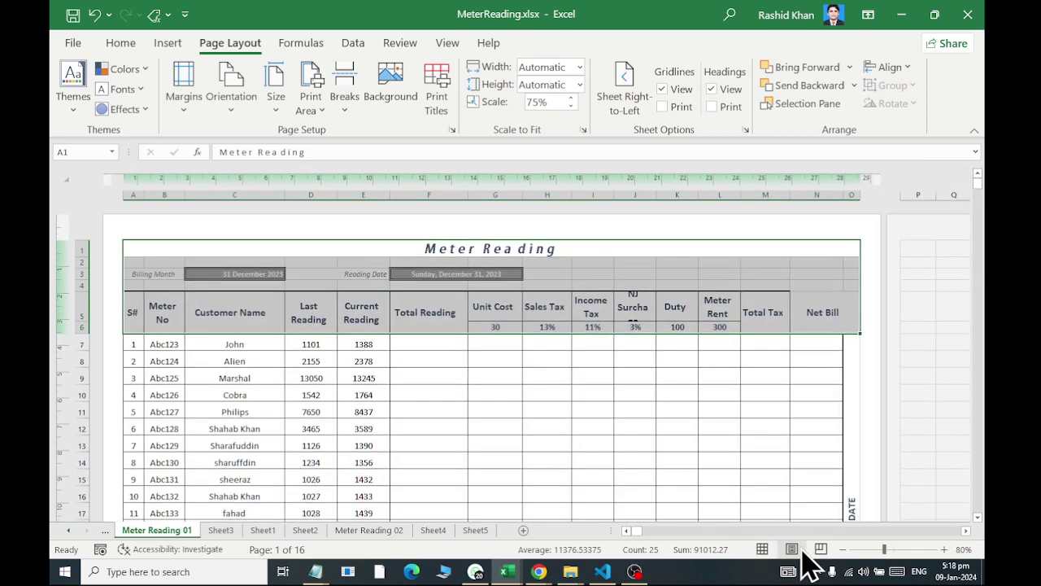
scroll(452, 342, down, 4)
scroll(452, 342, down, 4)
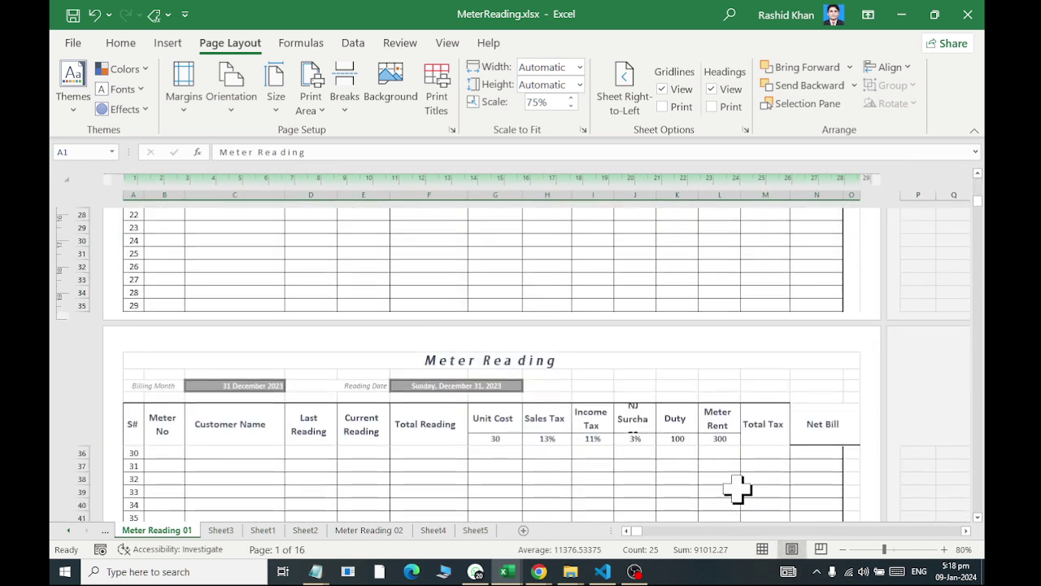
click(820, 549)
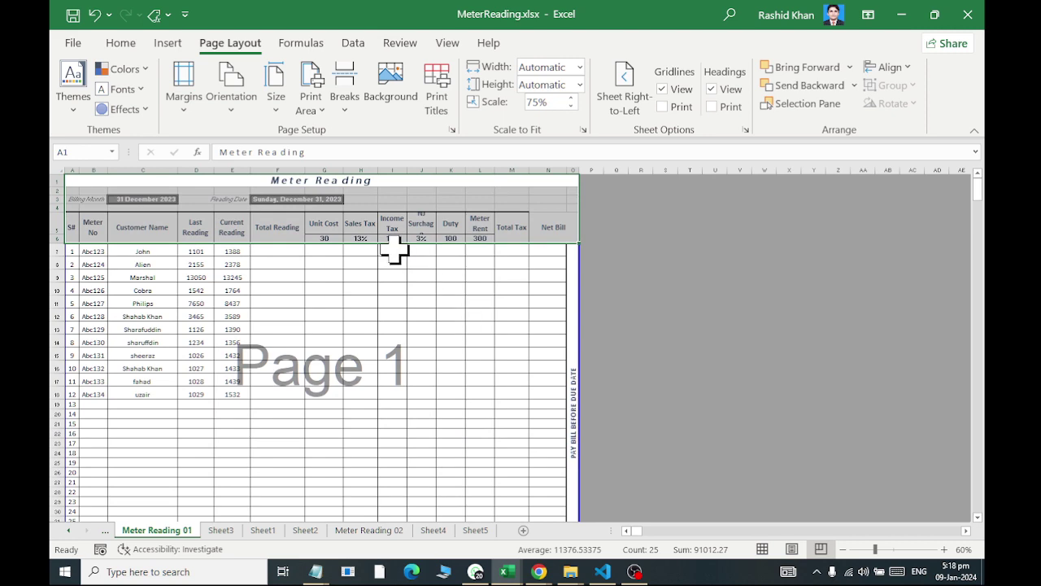
click(762, 549)
click(792, 549)
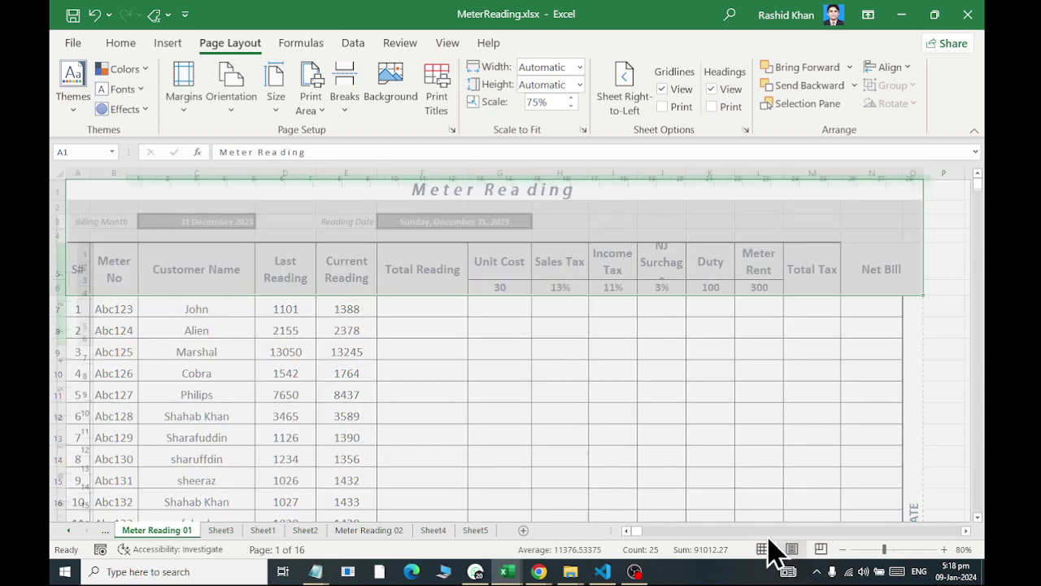
click(450, 120)
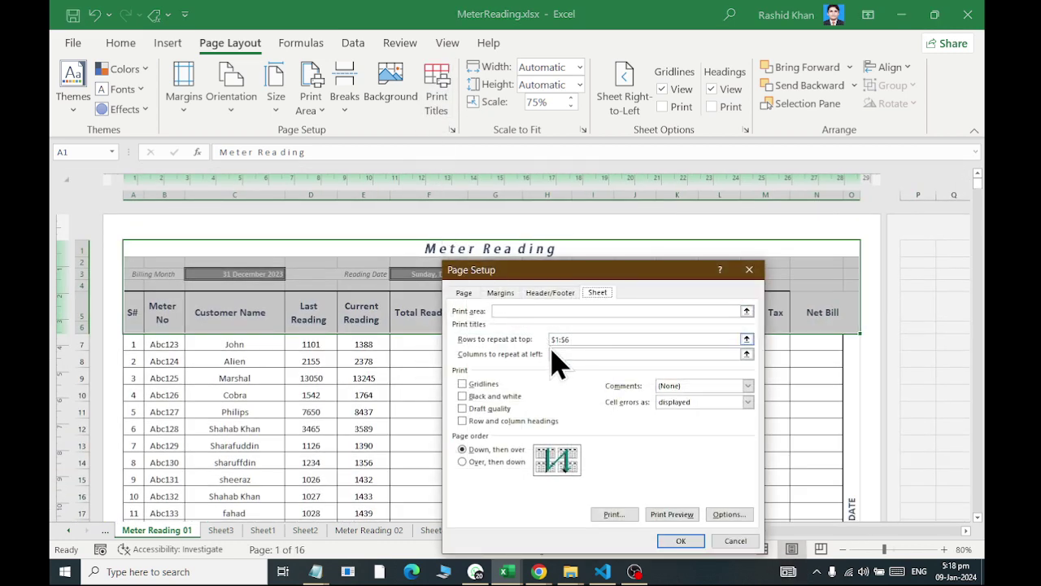
click(539, 339)
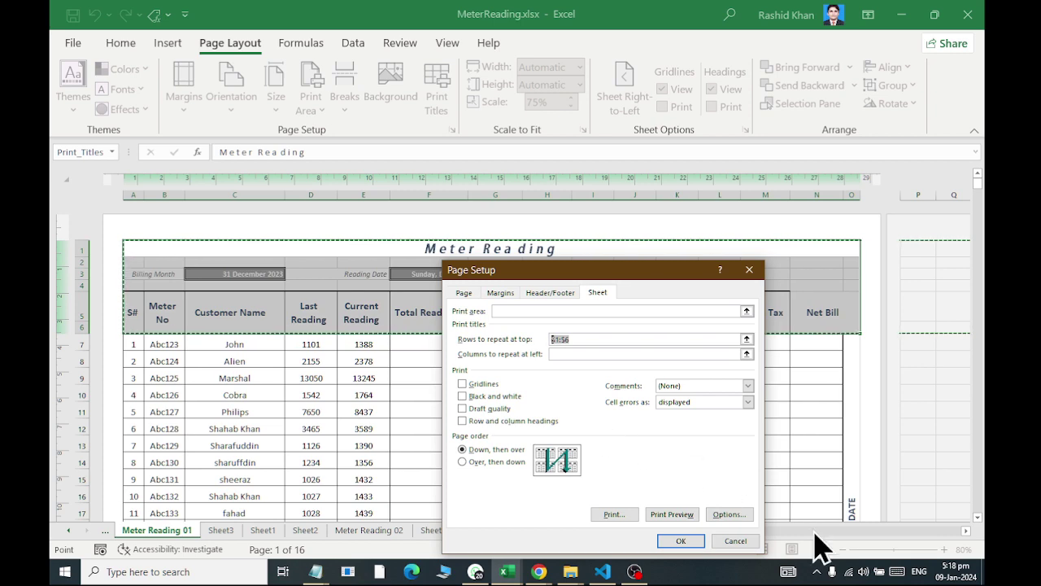
click(728, 543)
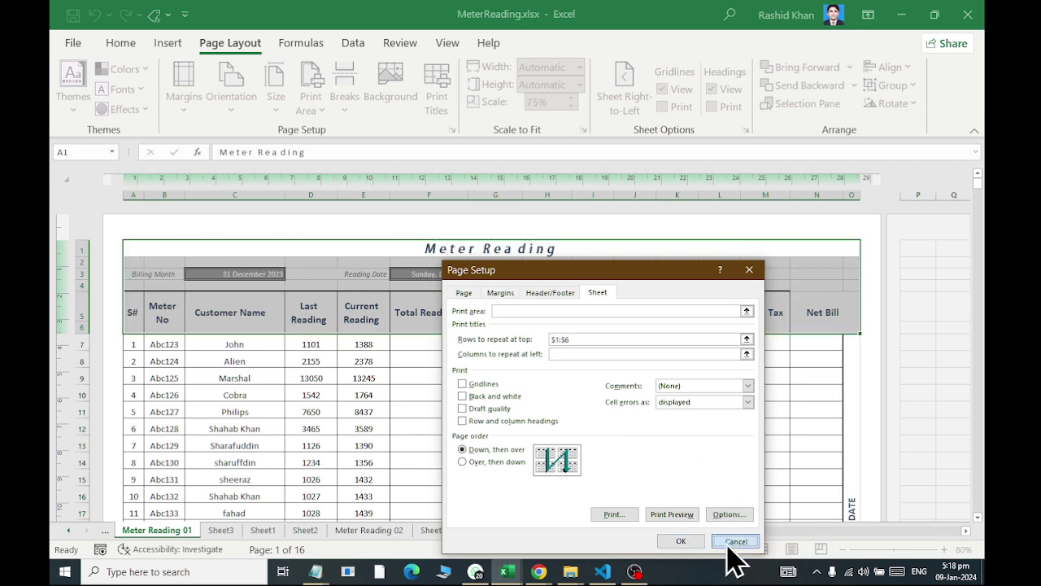
click(476, 408)
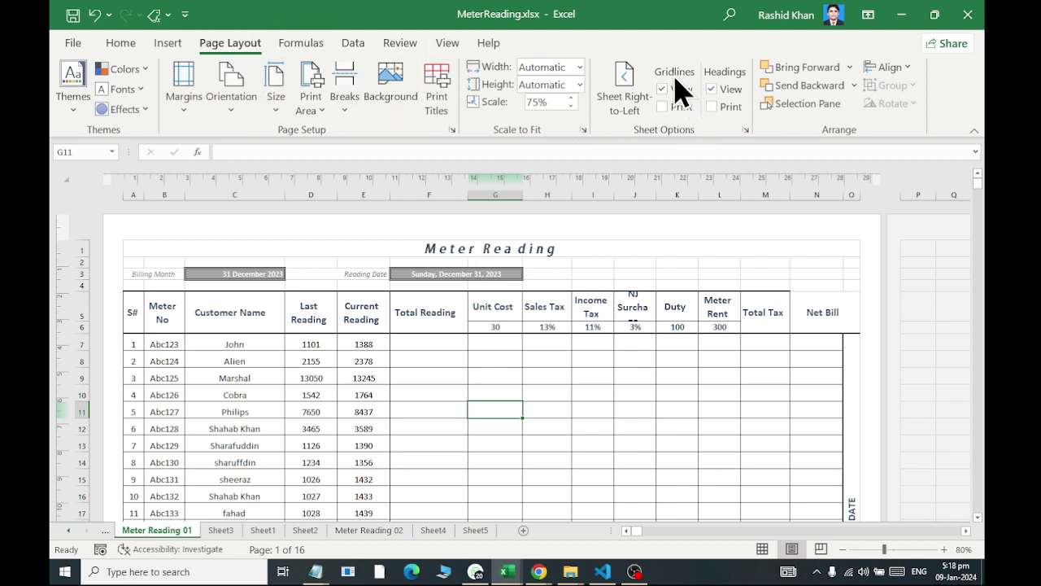
Scroll through the Page Layout pages to confirm the title rows repeat on each page
scroll(248, 358, down, 20)
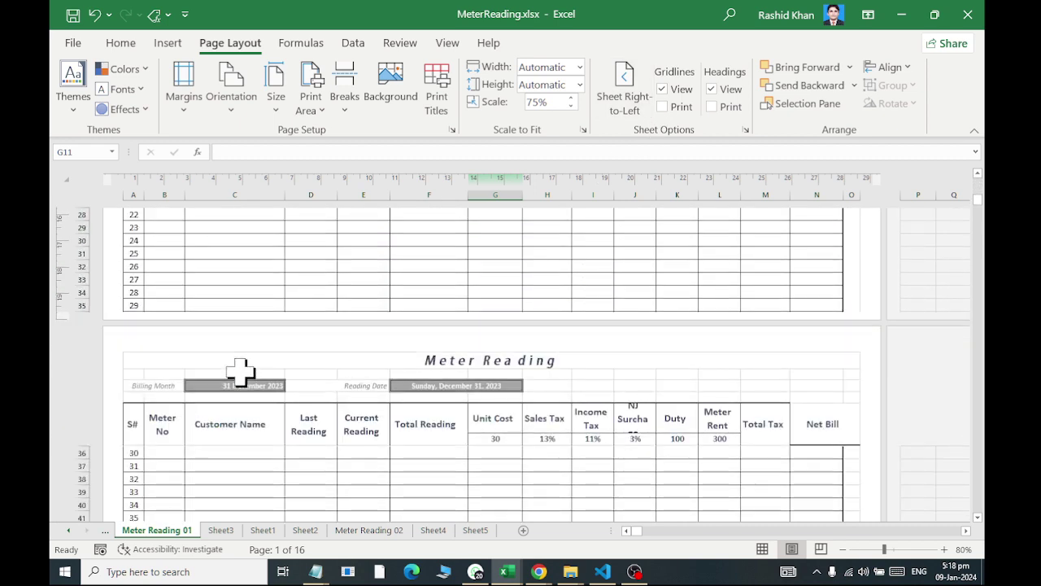
scroll(241, 371, up, 10)
scroll(242, 372, down, 10)
scroll(232, 362, up, 2)
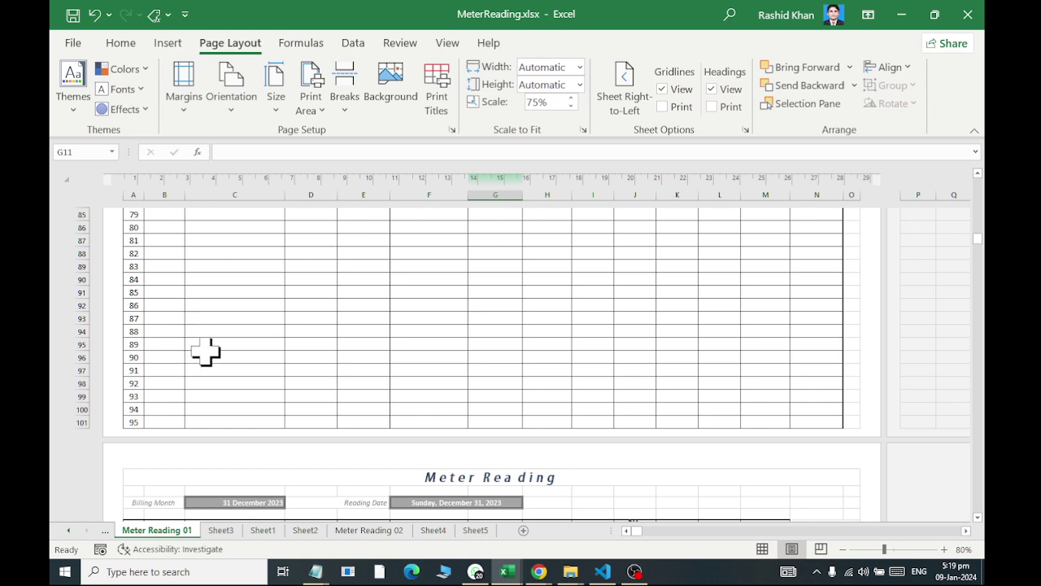
scroll(207, 352, down, 8)
scroll(209, 349, down, 5)
scroll(225, 344, down, 2)
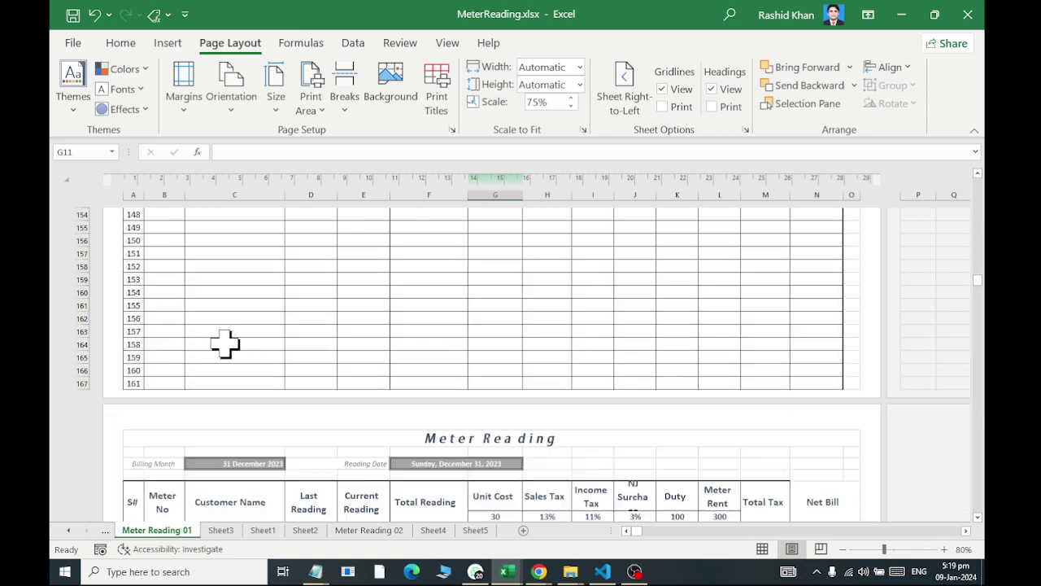
scroll(221, 349, down, 5)
scroll(228, 352, down, 20)
scroll(228, 351, down, 12)
scroll(233, 349, down, 6)
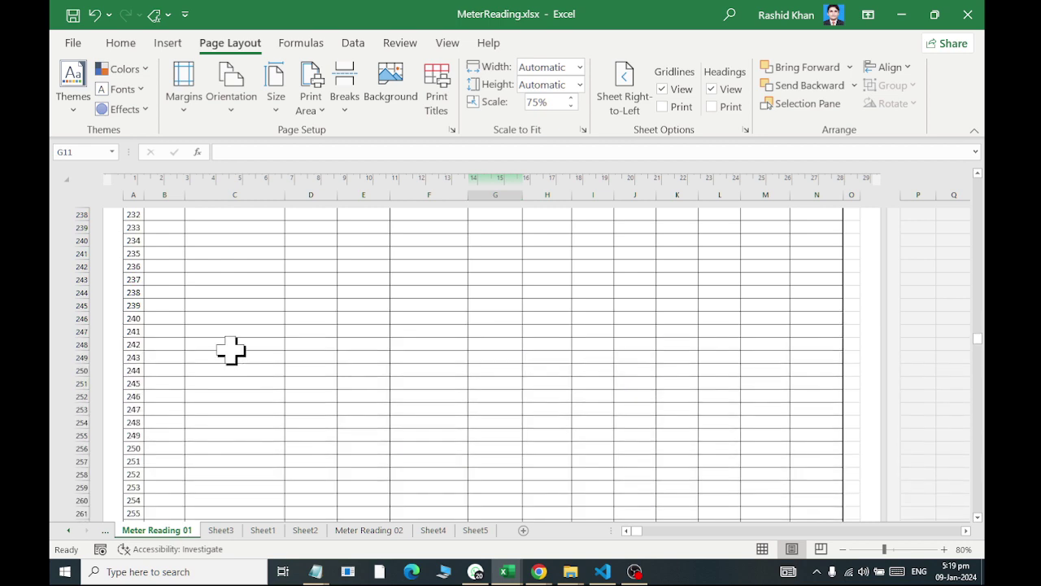
scroll(232, 349, up, 3)
Return to Normal view and select A507, the empty cell below serial number 500
click(763, 549)
scroll(349, 353, down, 16)
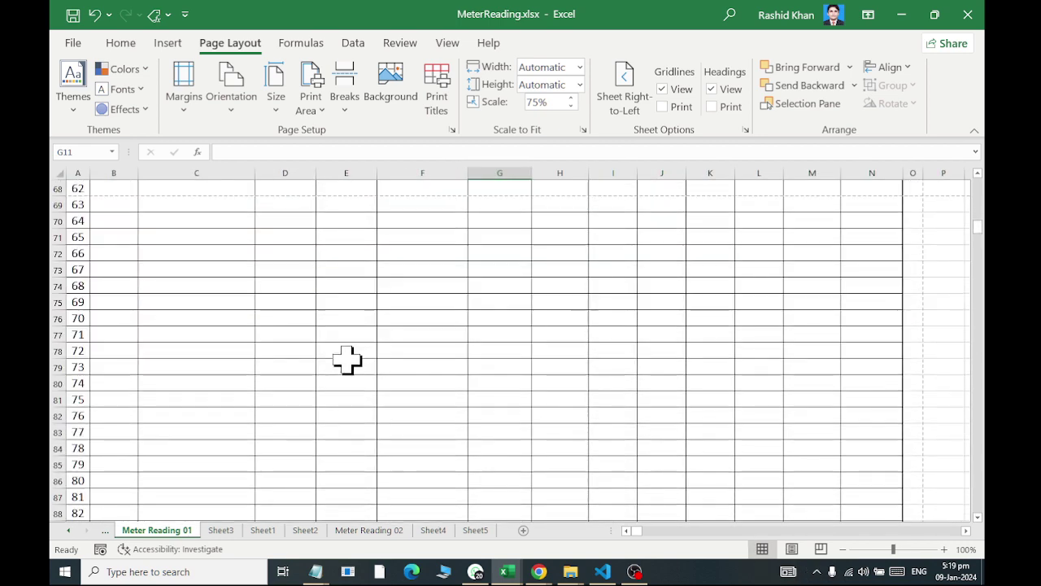
scroll(347, 358, down, 18)
scroll(333, 374, down, 17)
scroll(330, 389, down, 5)
scroll(335, 393, down, 17)
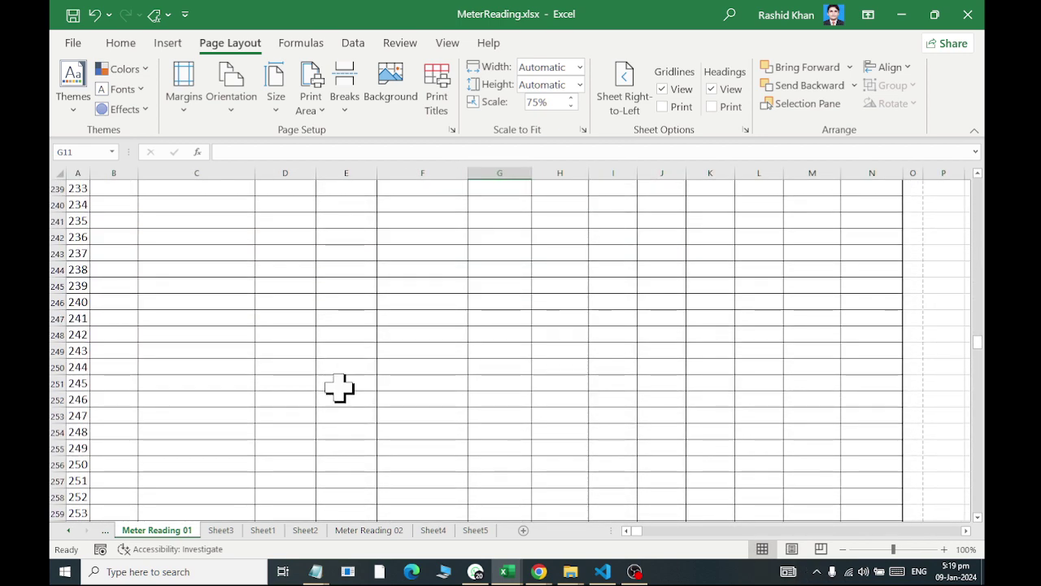
scroll(340, 385, down, 15)
scroll(341, 382, down, 18)
scroll(341, 374, down, 8)
scroll(348, 360, down, 12)
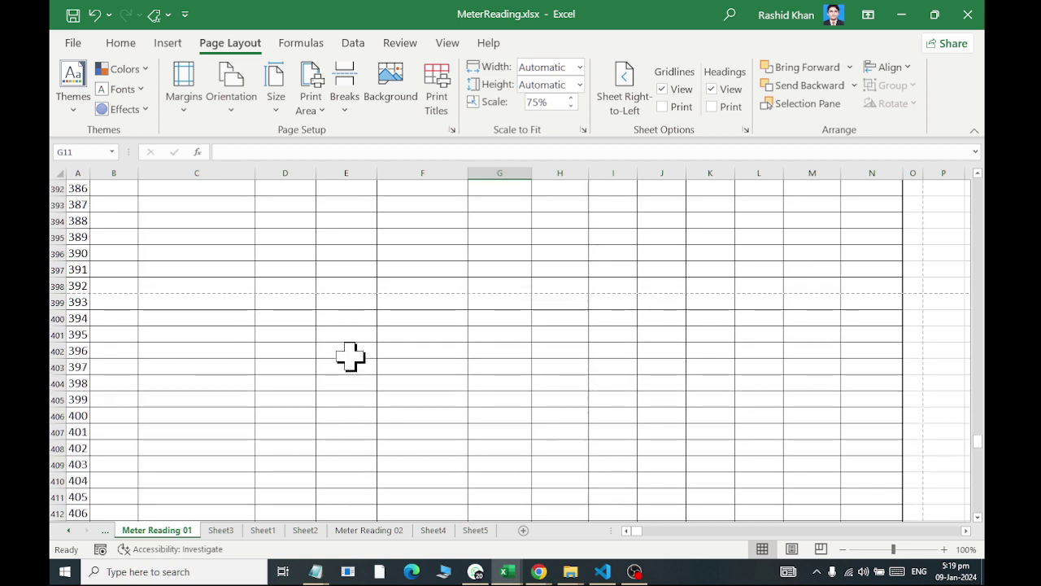
scroll(355, 345, down, 14)
scroll(363, 318, down, 10)
scroll(361, 291, down, 15)
scroll(256, 300, up, 2)
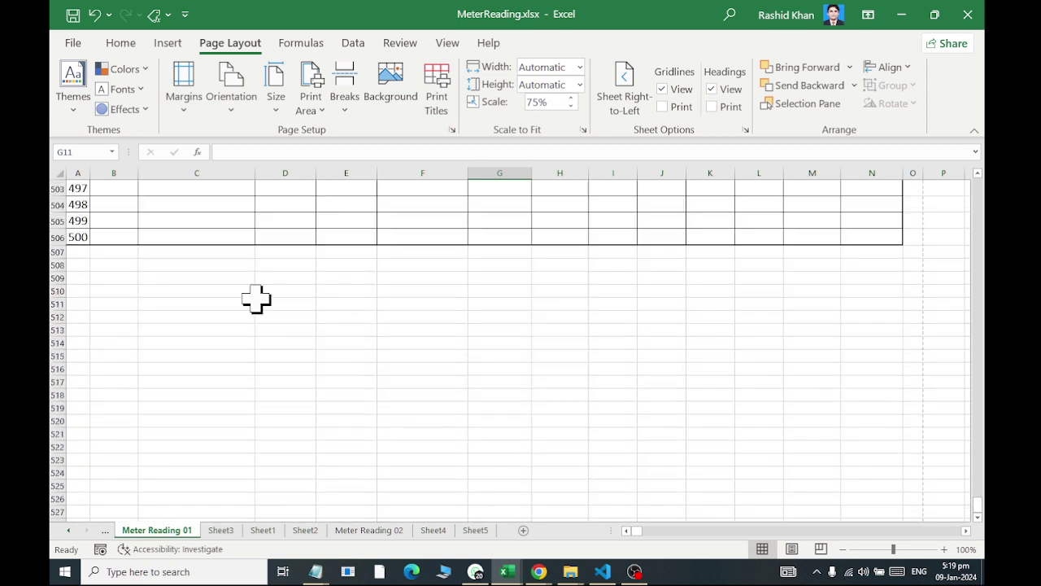
click(79, 238)
click(79, 252)
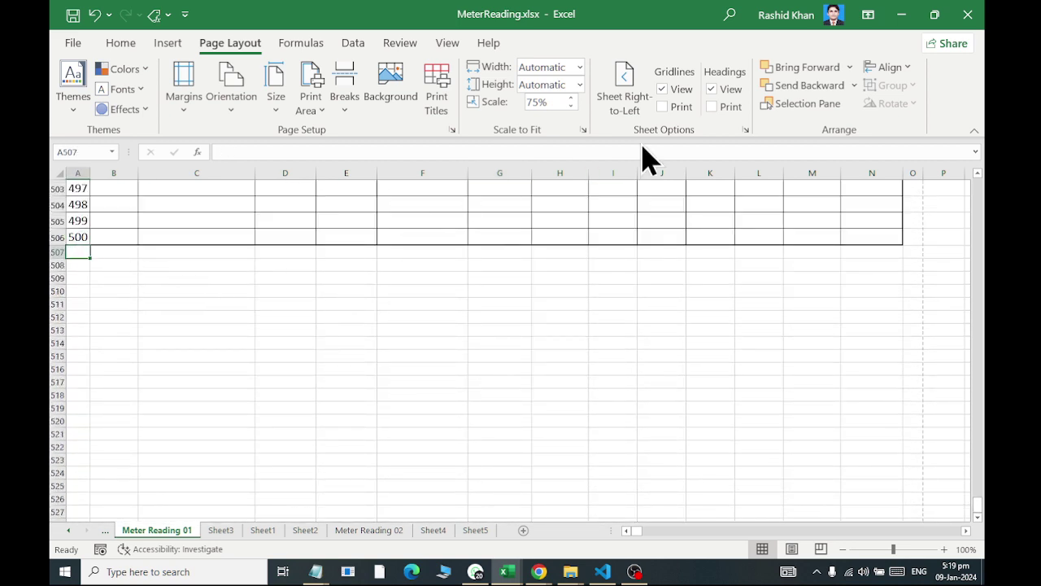
click(122, 43)
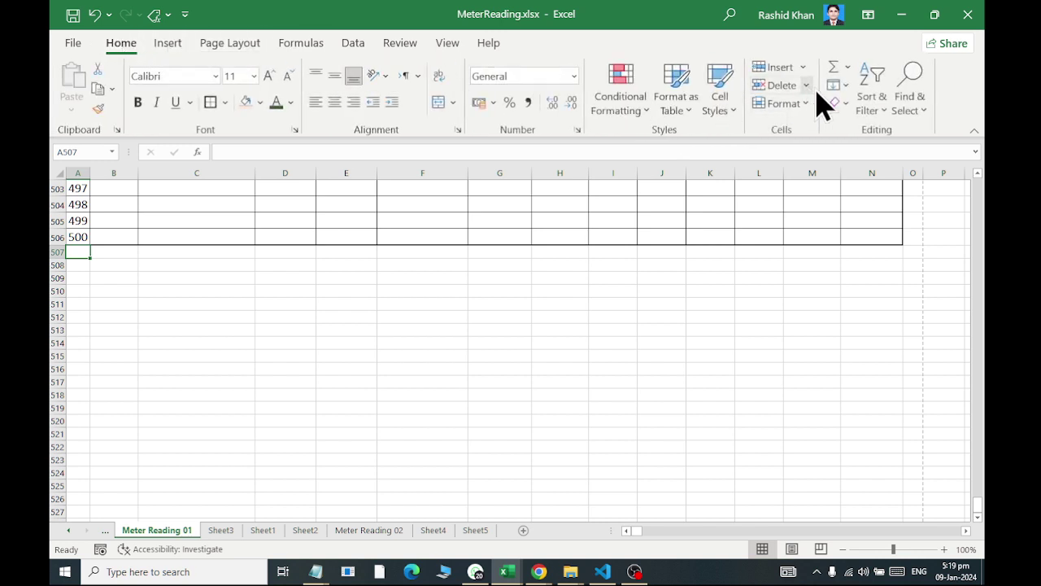
click(838, 84)
click(871, 220)
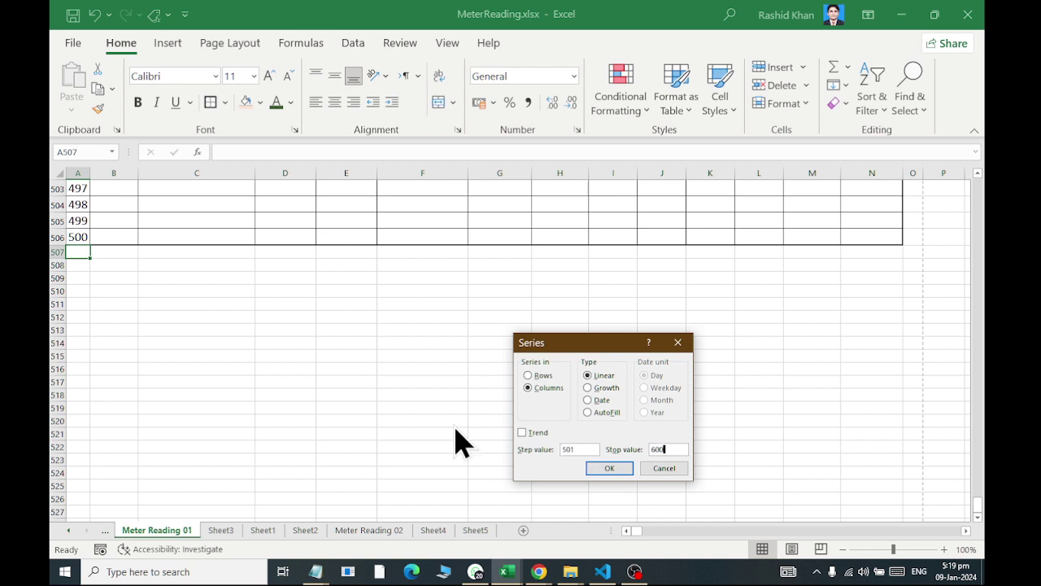
Extend column A's serial numbers from 501 to 601 using 498–500 as the pattern
click(610, 472)
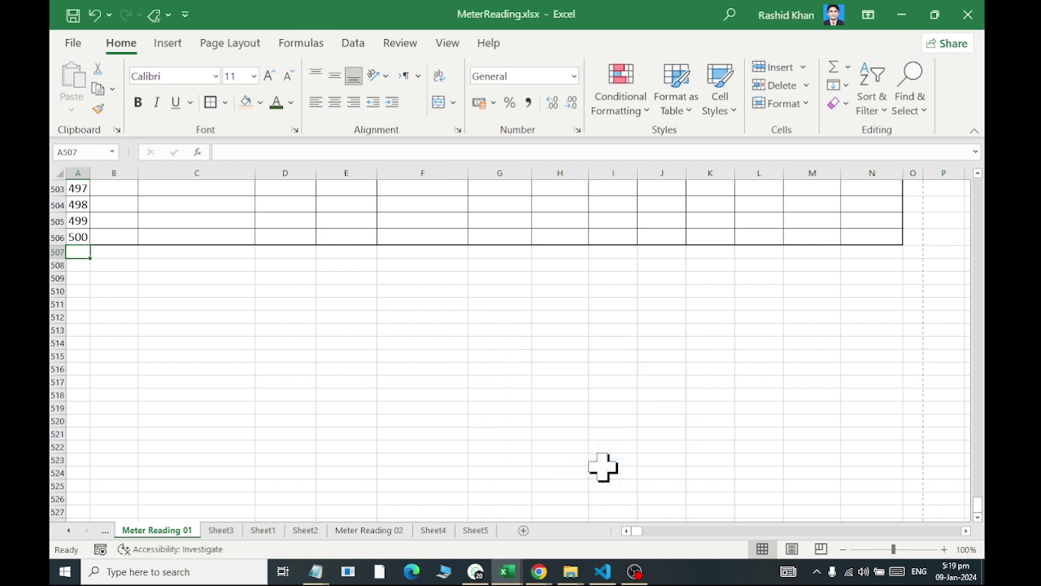
scroll(227, 348, up, 2)
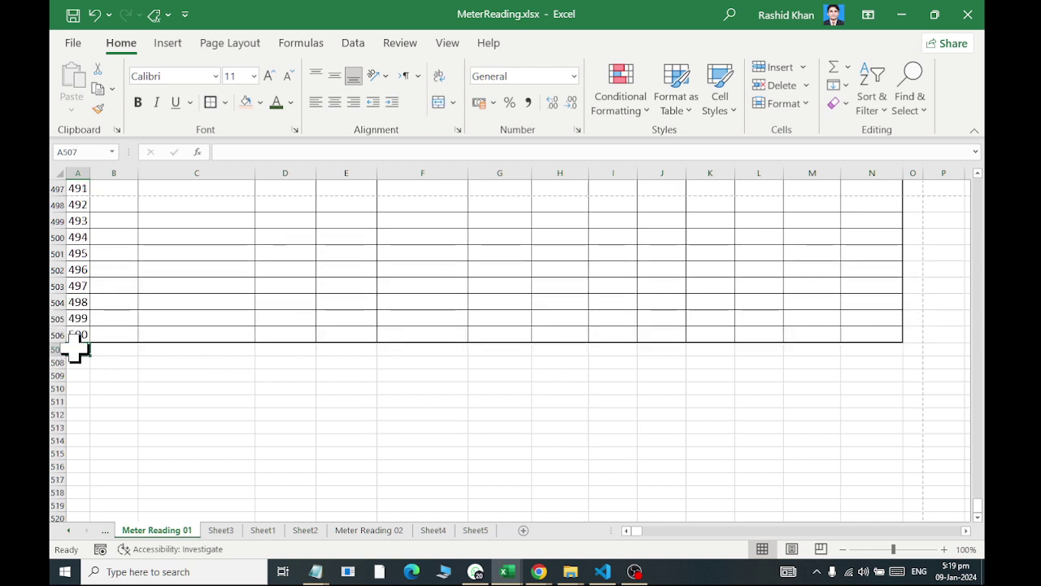
mouse_move(84, 303)
mouse_down()
mouse_move(56, 529)
mouse_move(55, 504)
mouse_up()
scroll(156, 426, up, 2)
scroll(158, 377, up, 8)
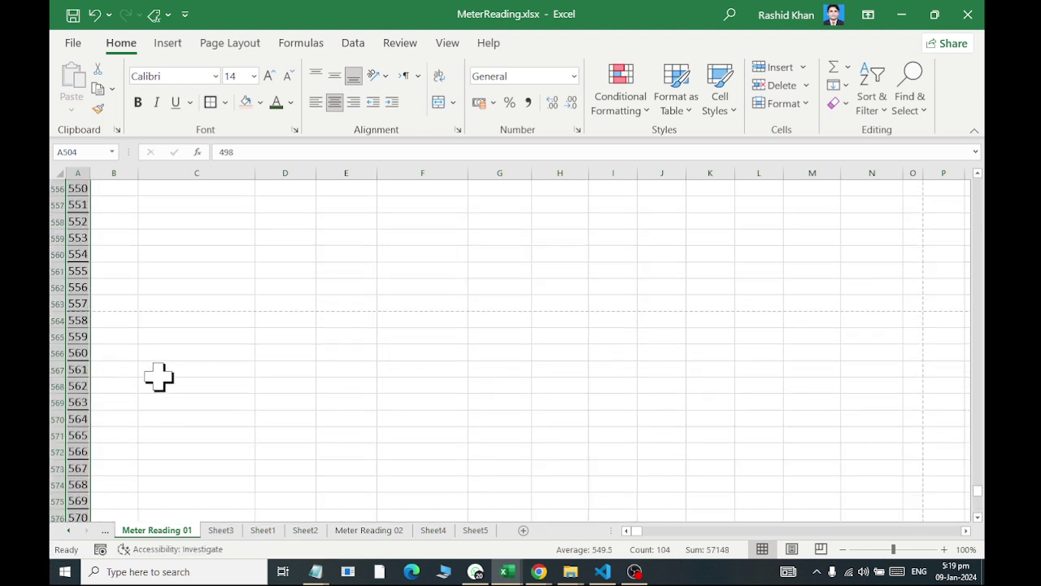
scroll(160, 355, up, 9)
scroll(161, 352, up, 16)
scroll(154, 355, up, 2)
scroll(149, 353, down, 4)
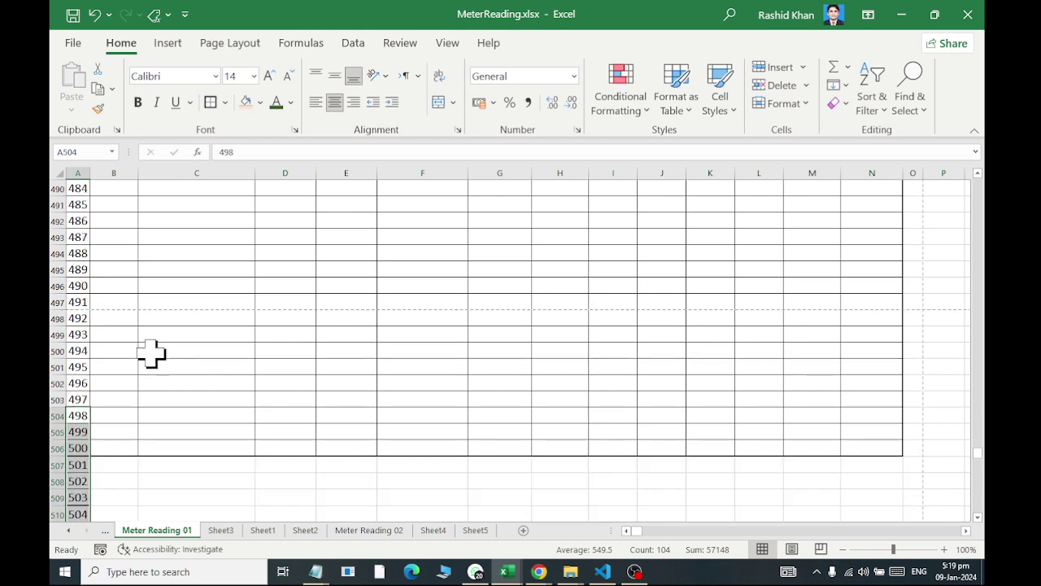
scroll(149, 353, down, 3)
click(110, 324)
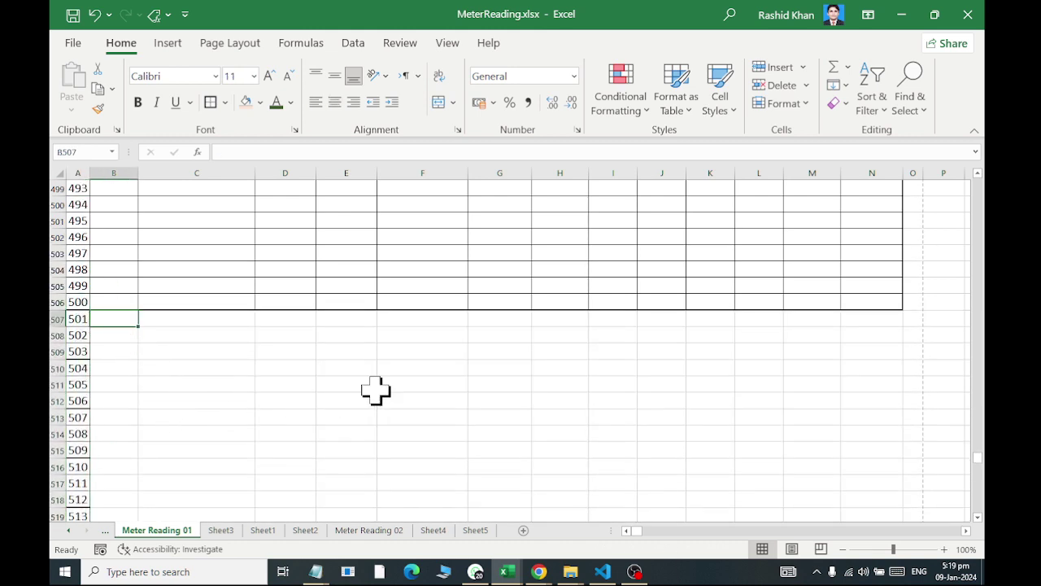
Turn on gridline printing and show the sheet in Page Layout view, now 19 pages
click(233, 44)
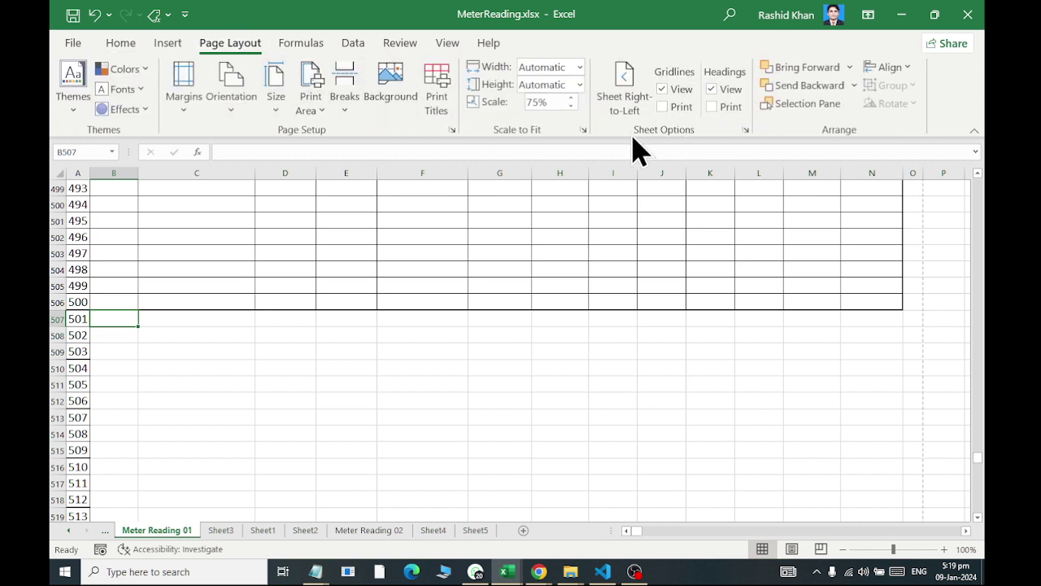
click(679, 108)
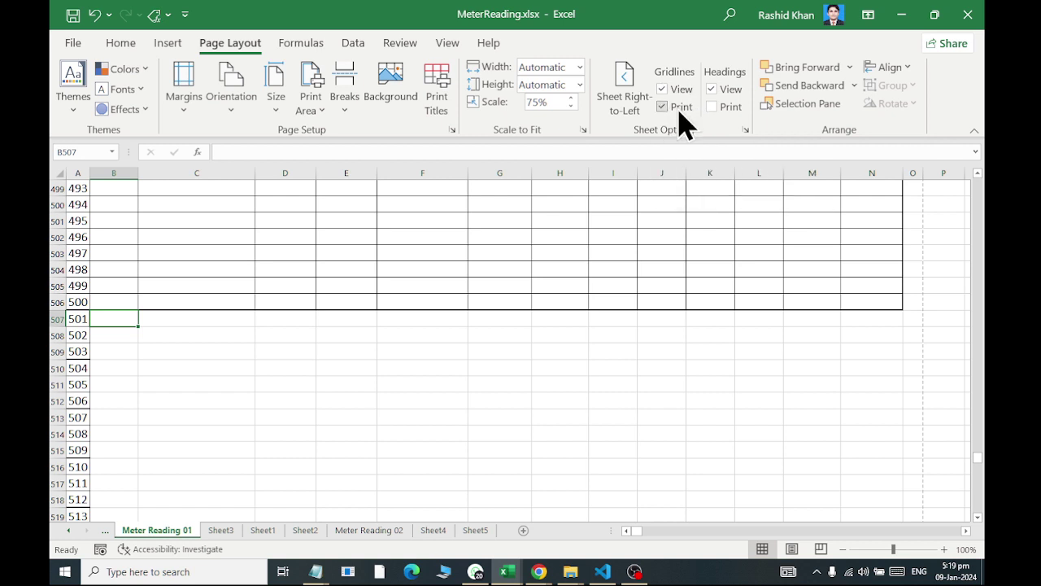
click(791, 548)
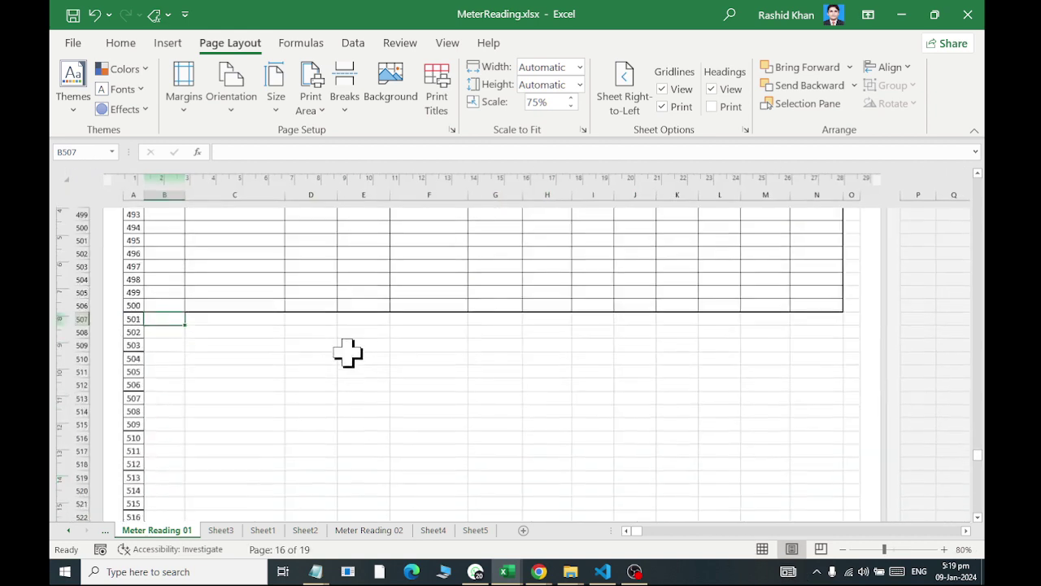
scroll(358, 351, up, 8)
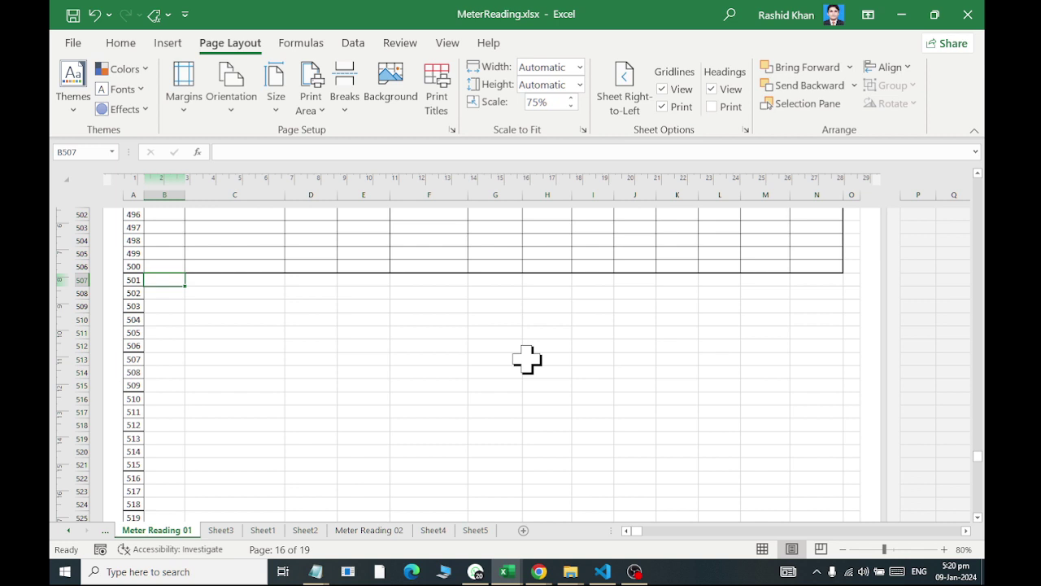
Enter meter number xm12 in B507 and the customer's name in C507 for entry 501
text(xm123)
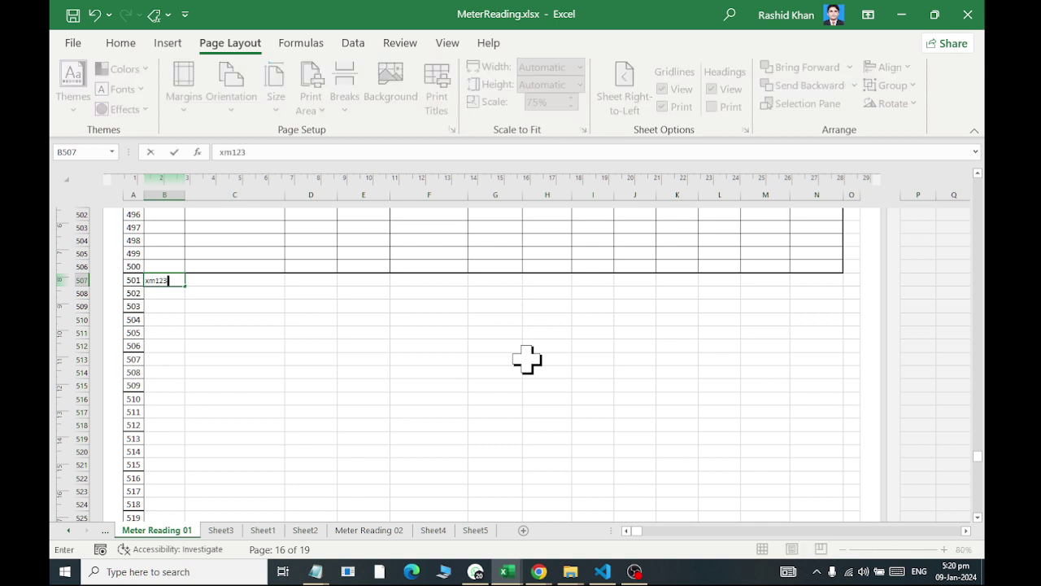
text(2)
key(Tab)
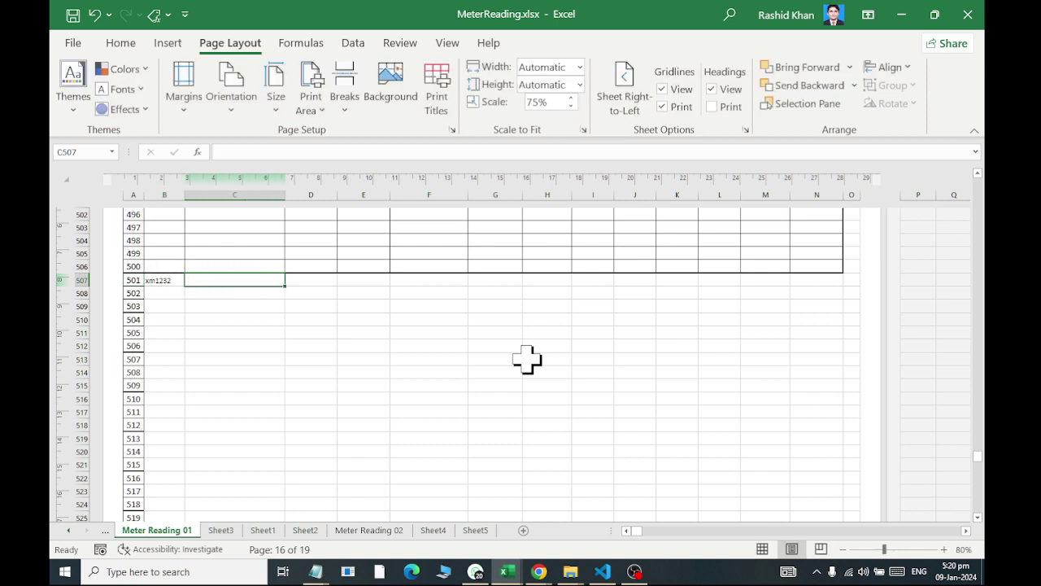
text(Amir)
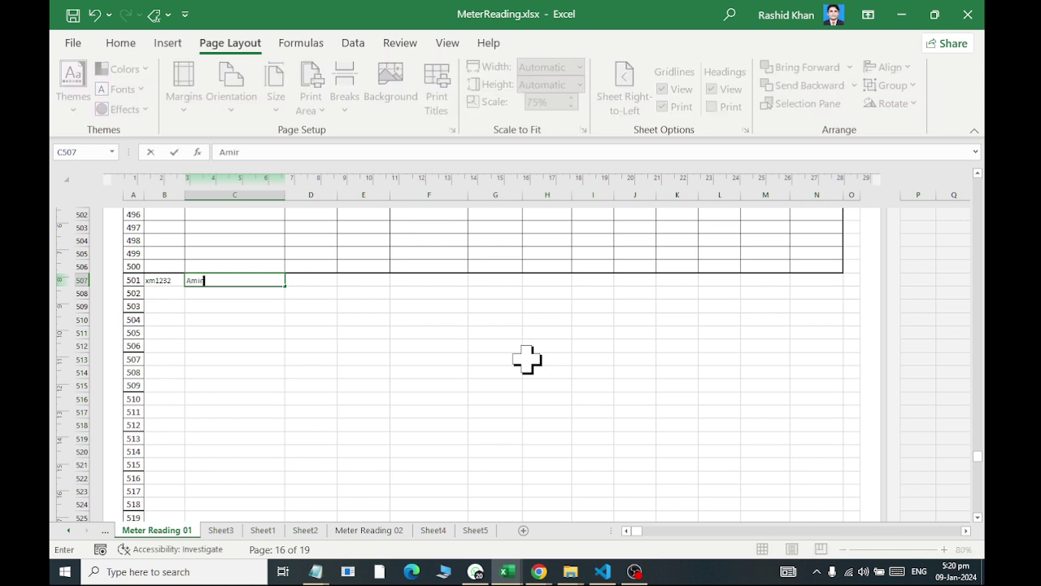
key(Tab)
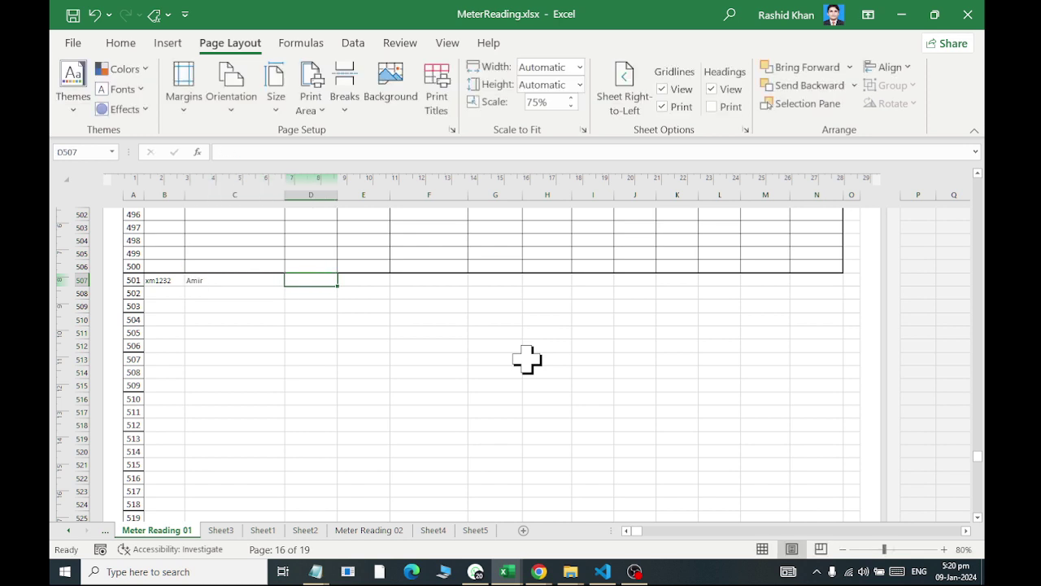
click(268, 332)
key(ctrl+z)
click(183, 279)
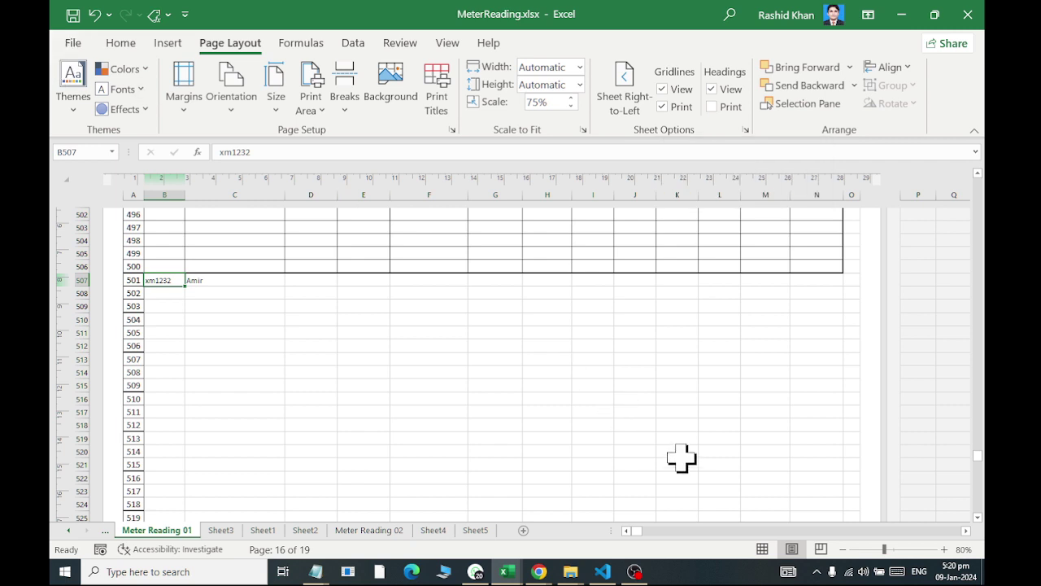
Look at the sheet in Page Break Preview, then switch back to Normal view
click(821, 549)
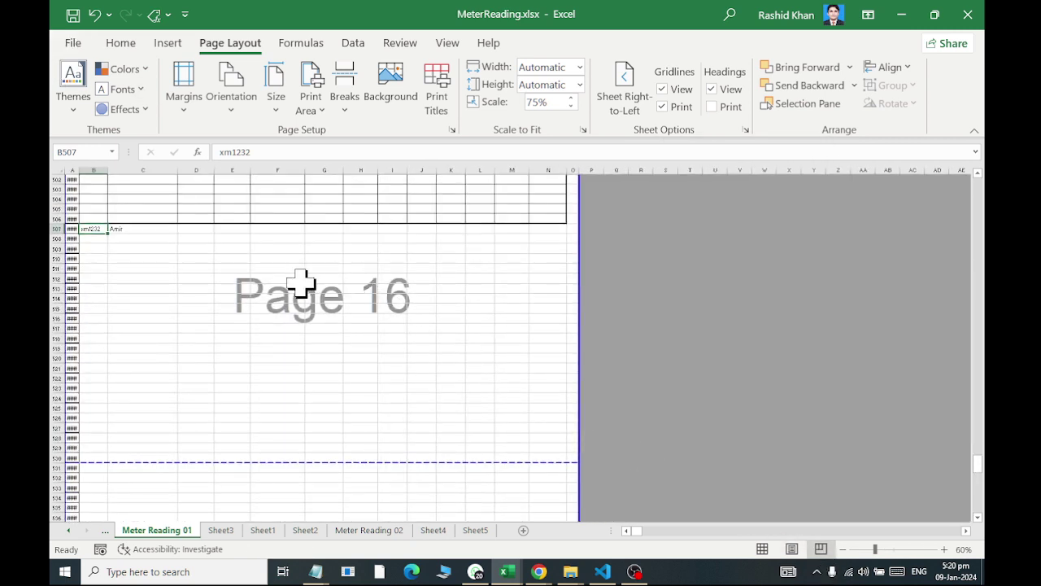
click(136, 278)
scroll(206, 221, up, 6)
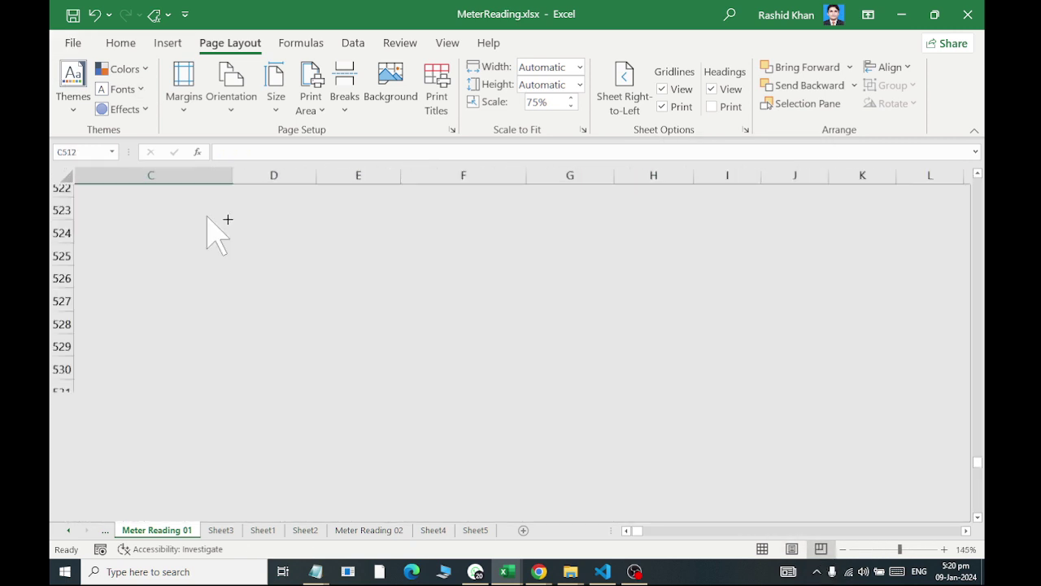
drag(253, 297, 57, 277)
scroll(117, 232, up, 2)
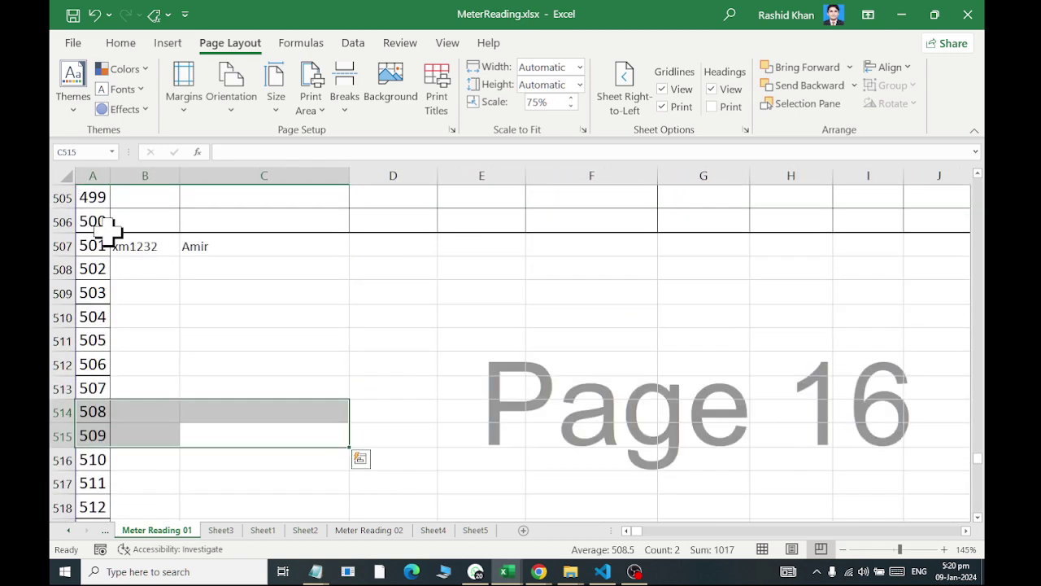
scroll(151, 326, up, 1)
click(151, 334)
click(268, 319)
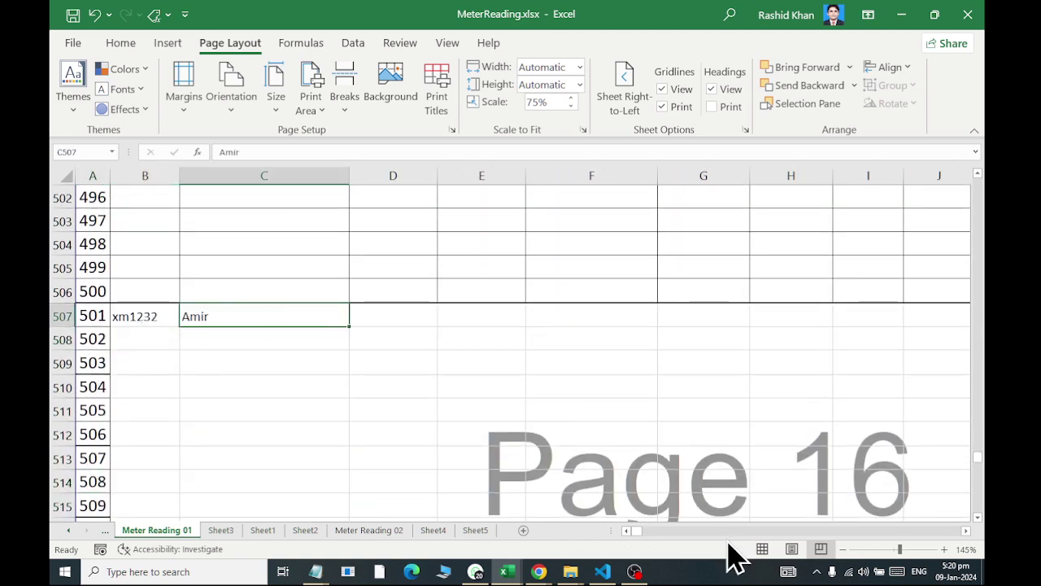
click(762, 549)
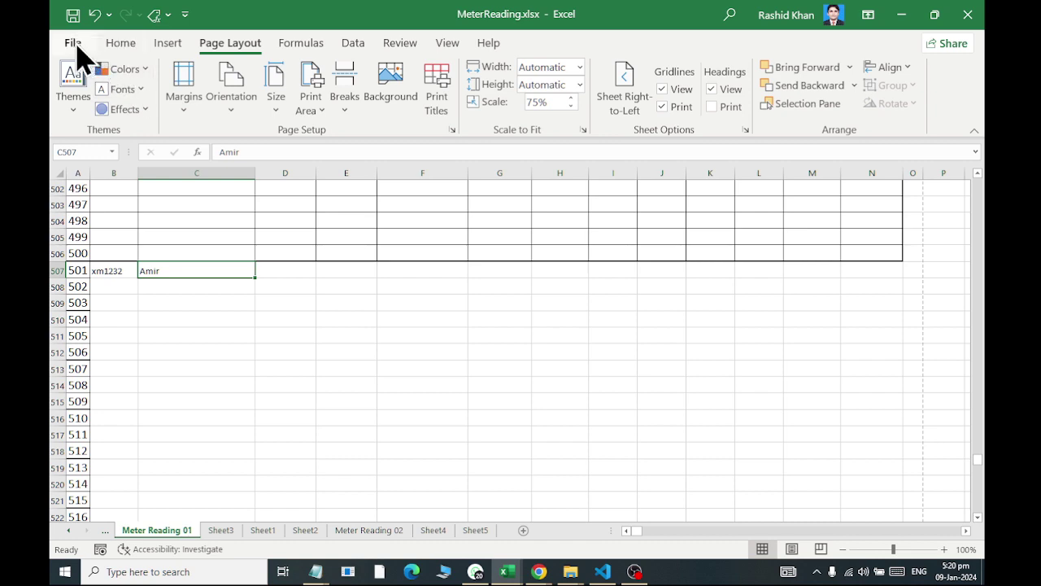
click(73, 42)
click(78, 298)
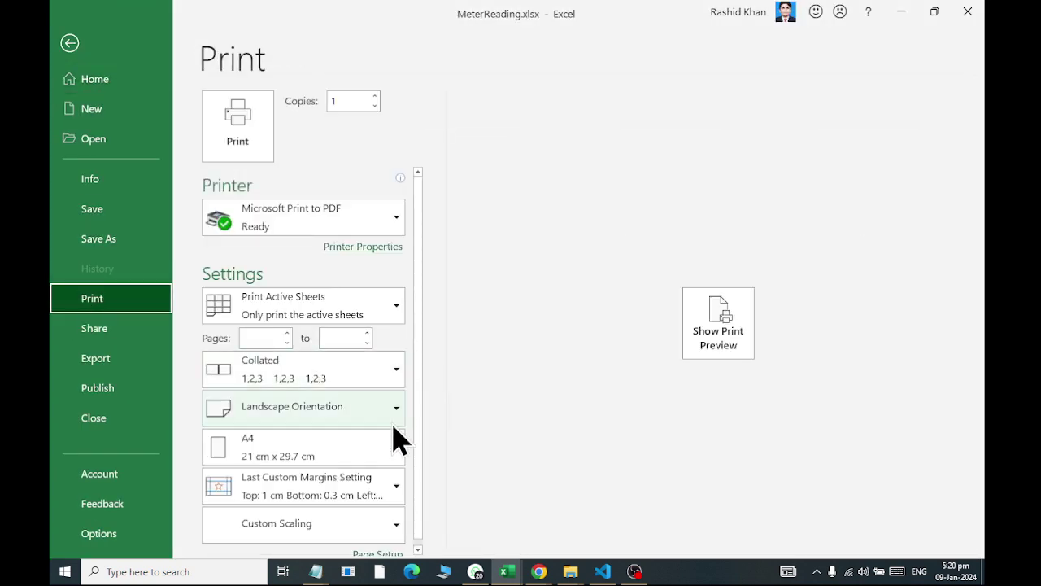
click(735, 344)
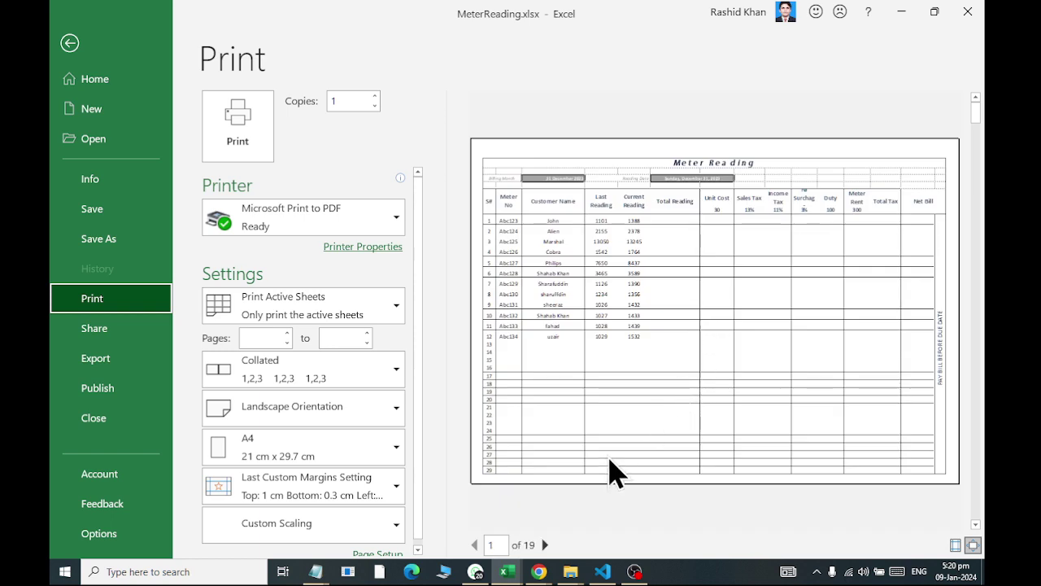
click(495, 545)
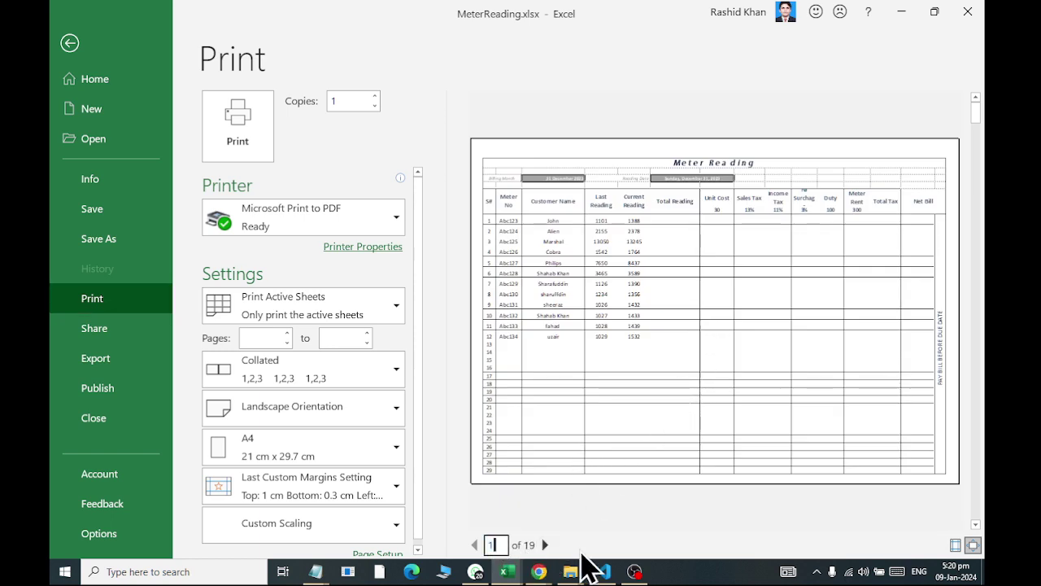
text(8)
key(Return)
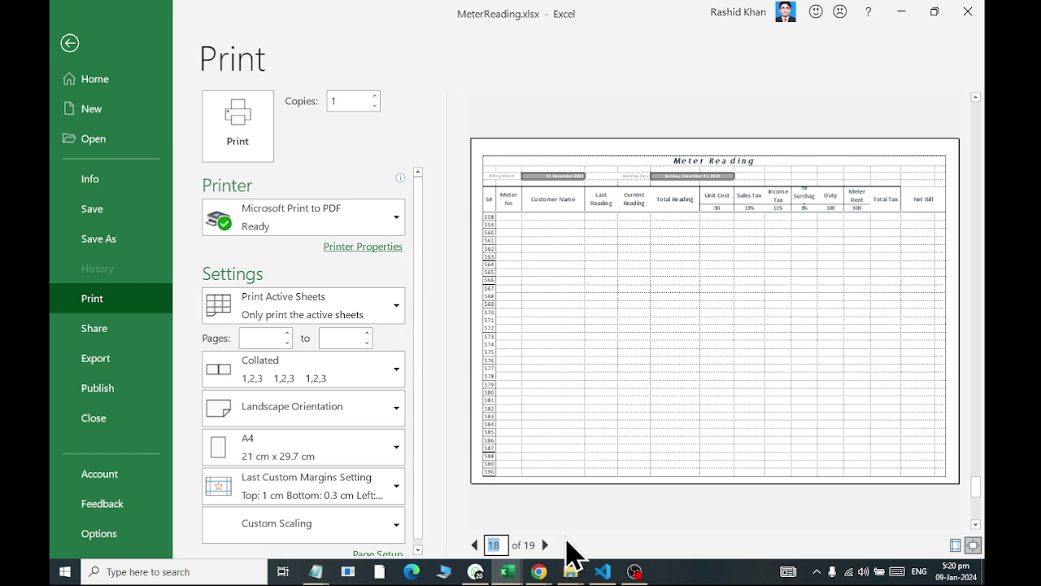
click(545, 544)
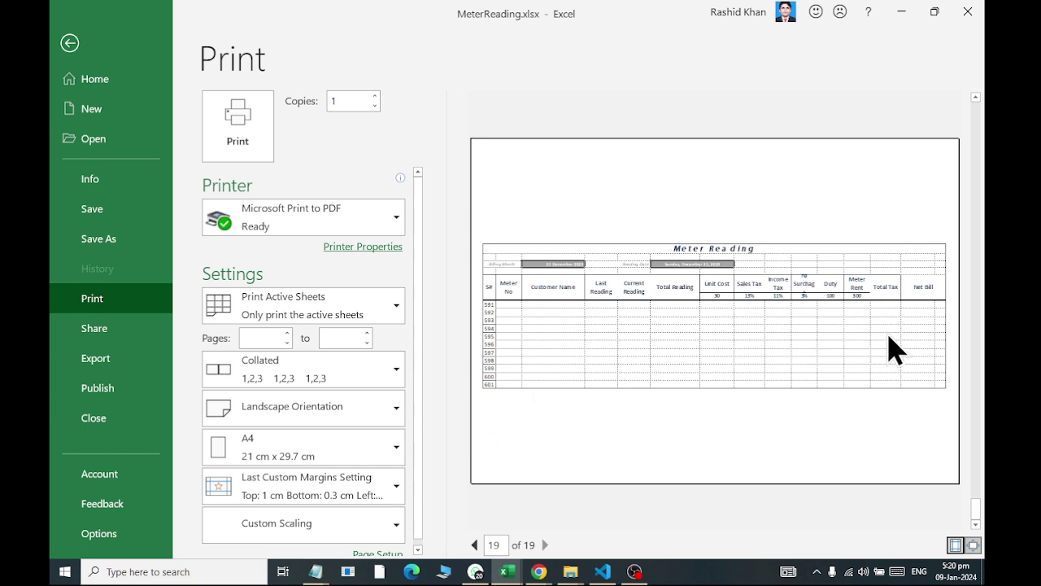
click(70, 43)
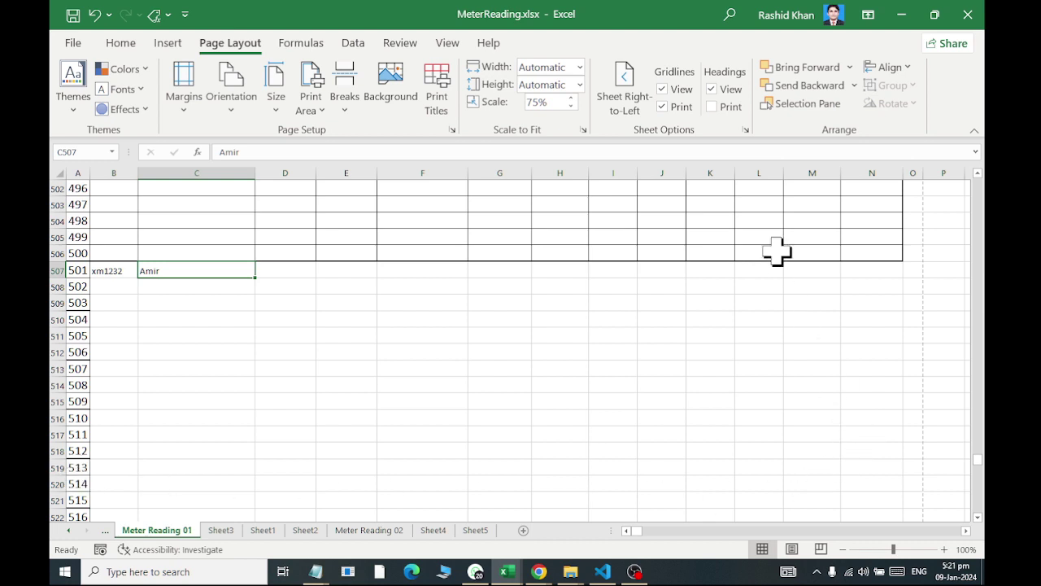
Turn off gridline printing and check page 18 of the 19-page print preview
click(670, 108)
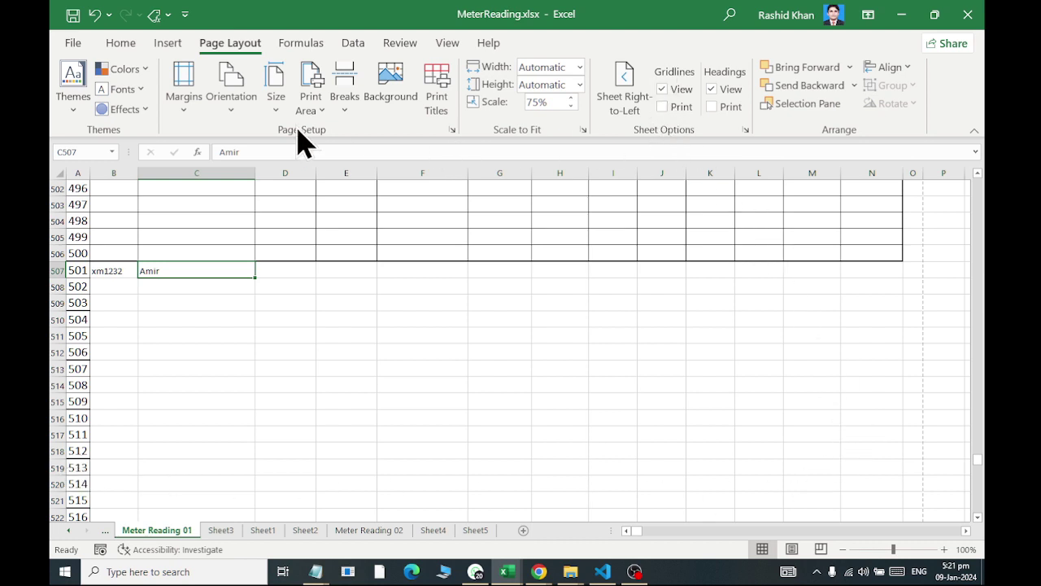
key(ctrl+p)
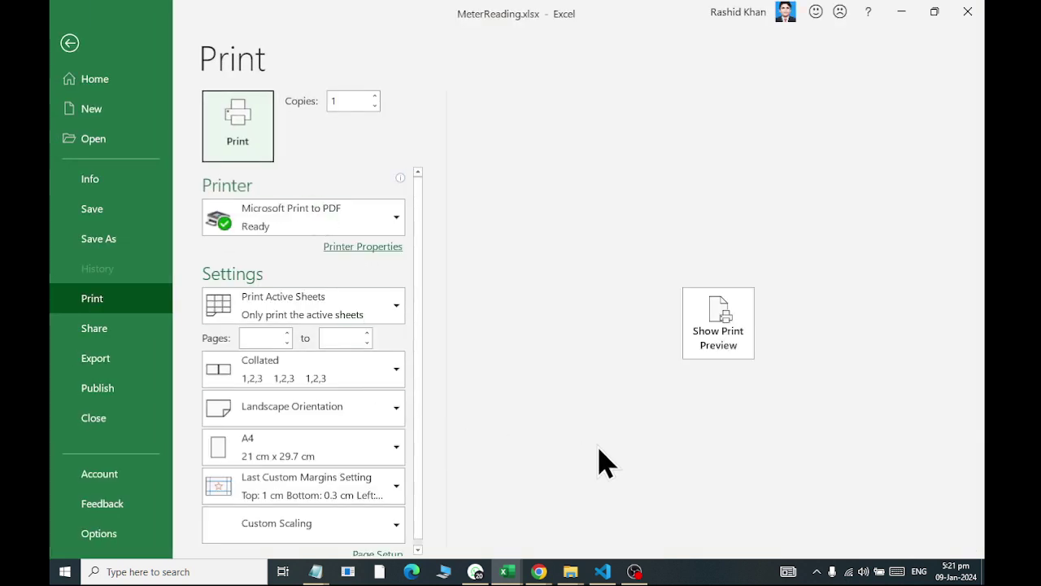
click(494, 544)
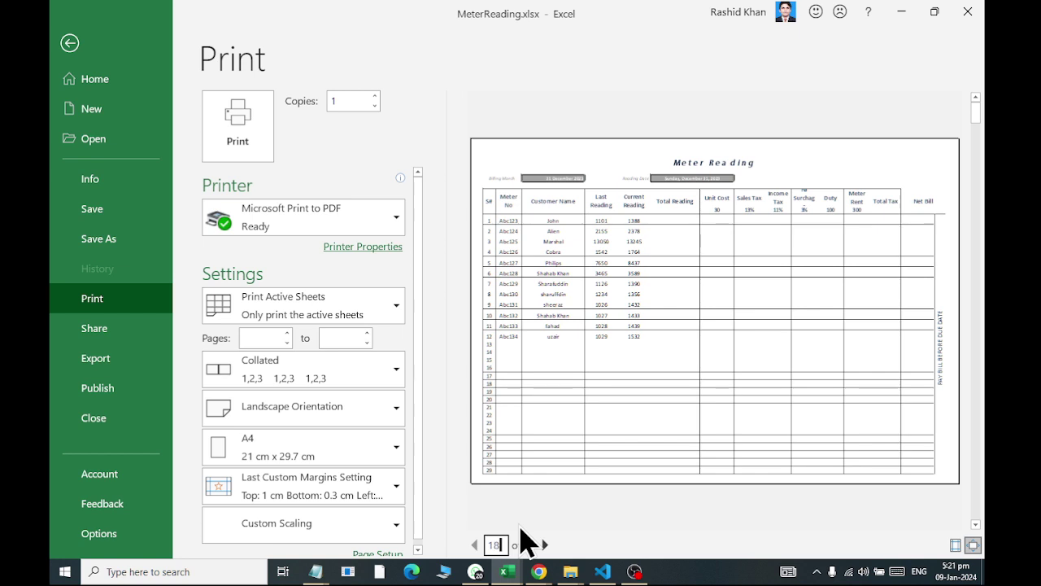
key(Return)
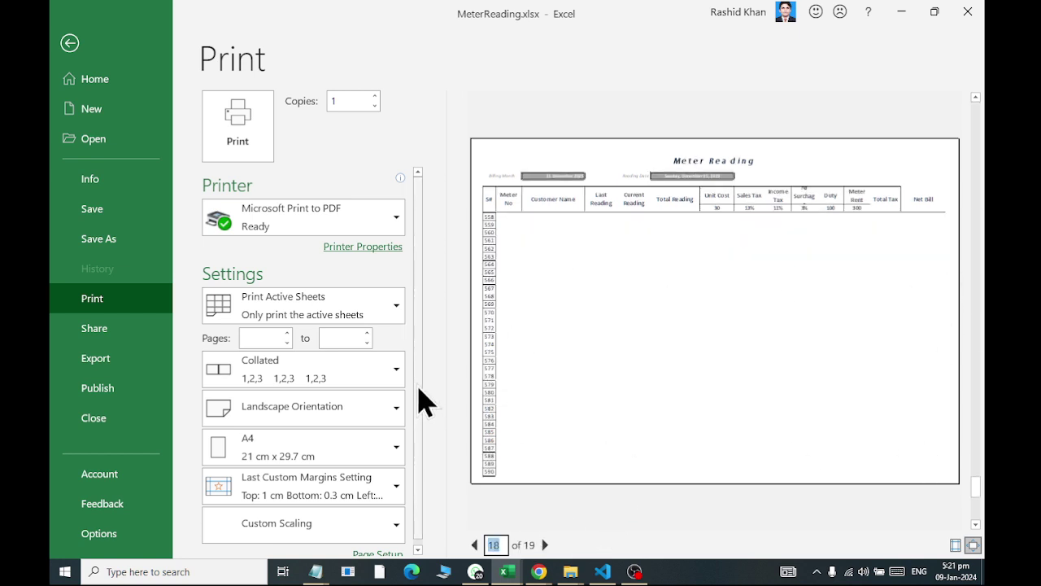
key(Escape)
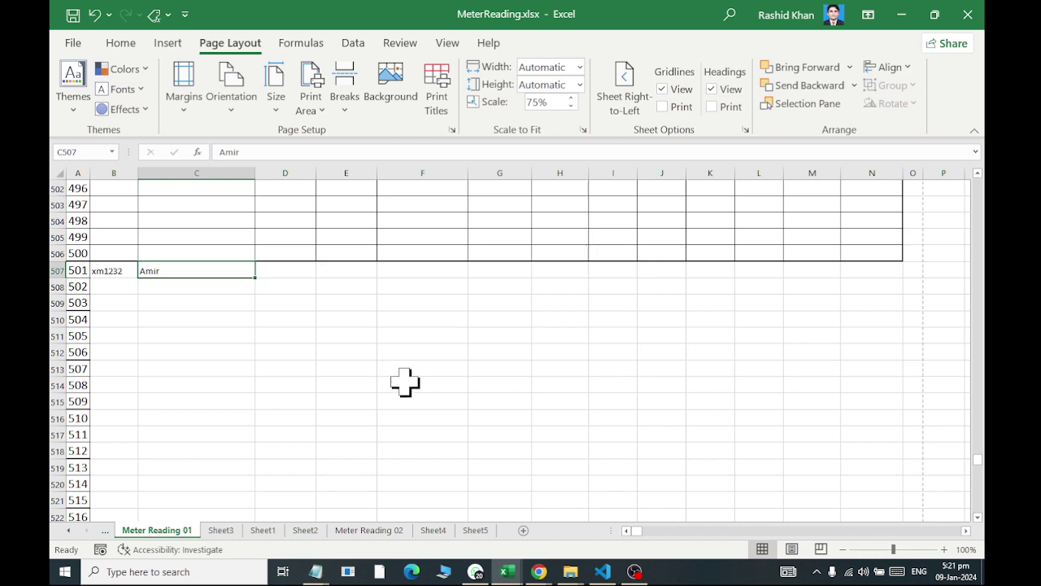
Scroll back up to row 1 to show the Meter Reading title and header rows
scroll(405, 383, up, 5)
scroll(410, 344, up, 8)
scroll(460, 390, up, 5)
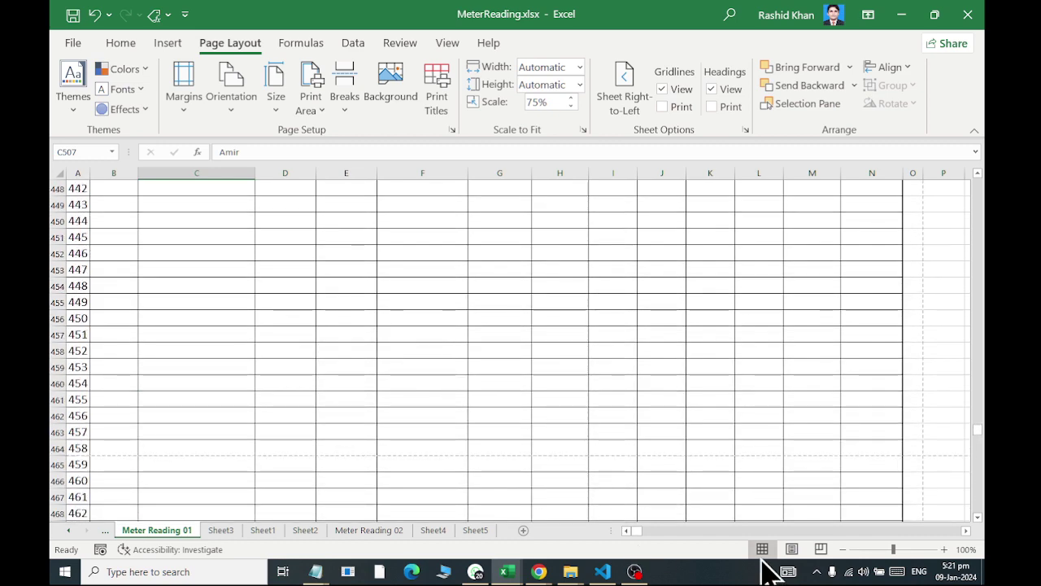
scroll(490, 370, up, 6)
scroll(488, 363, up, 10)
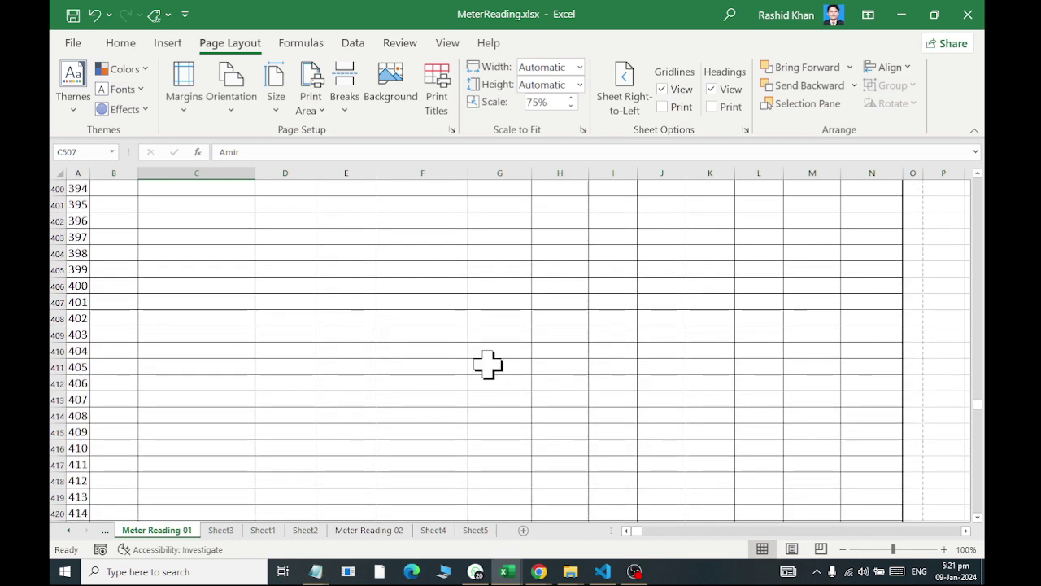
scroll(480, 346, up, 20)
scroll(474, 328, up, 15)
scroll(474, 327, up, 11)
scroll(476, 327, up, 16)
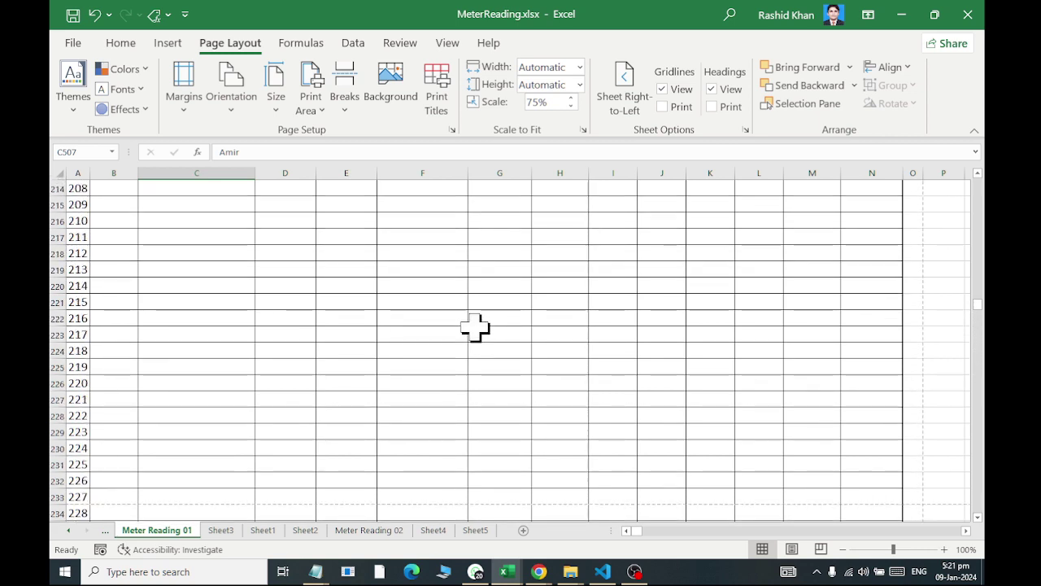
scroll(474, 328, up, 13)
scroll(480, 327, up, 18)
scroll(486, 322, up, 9)
scroll(492, 318, up, 17)
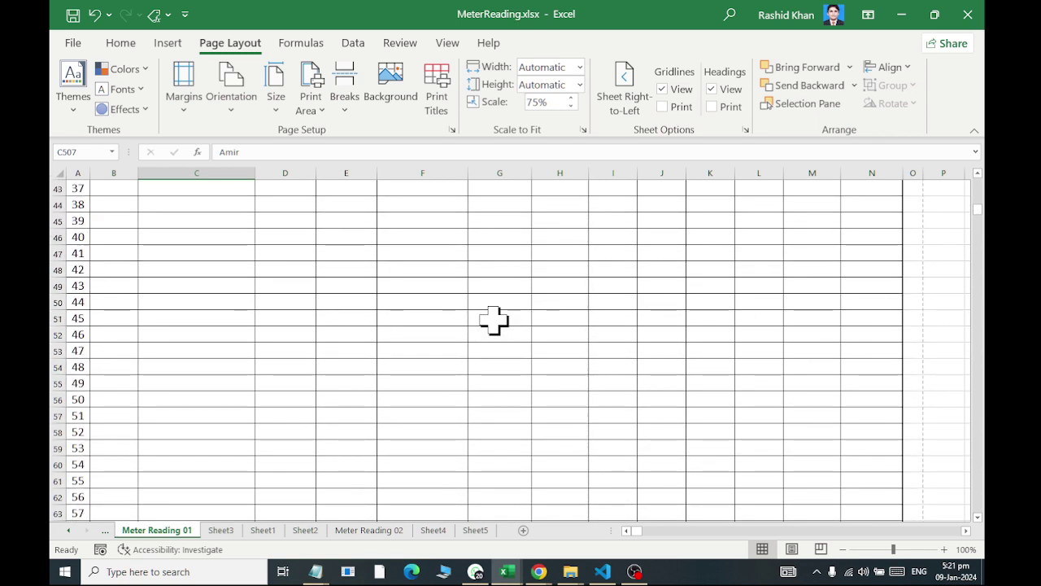
scroll(494, 322, up, 10)
scroll(493, 328, up, 4)
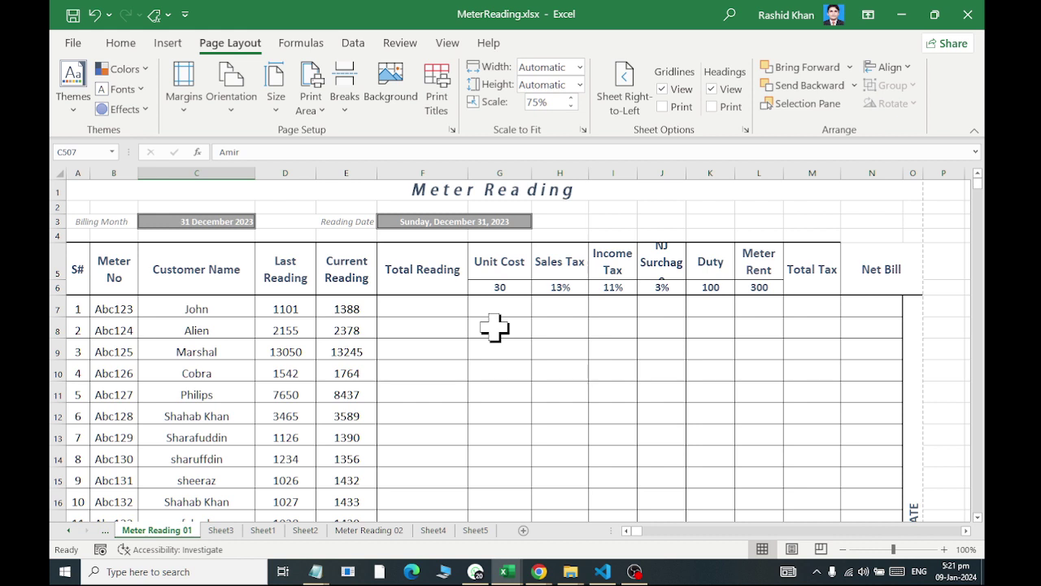